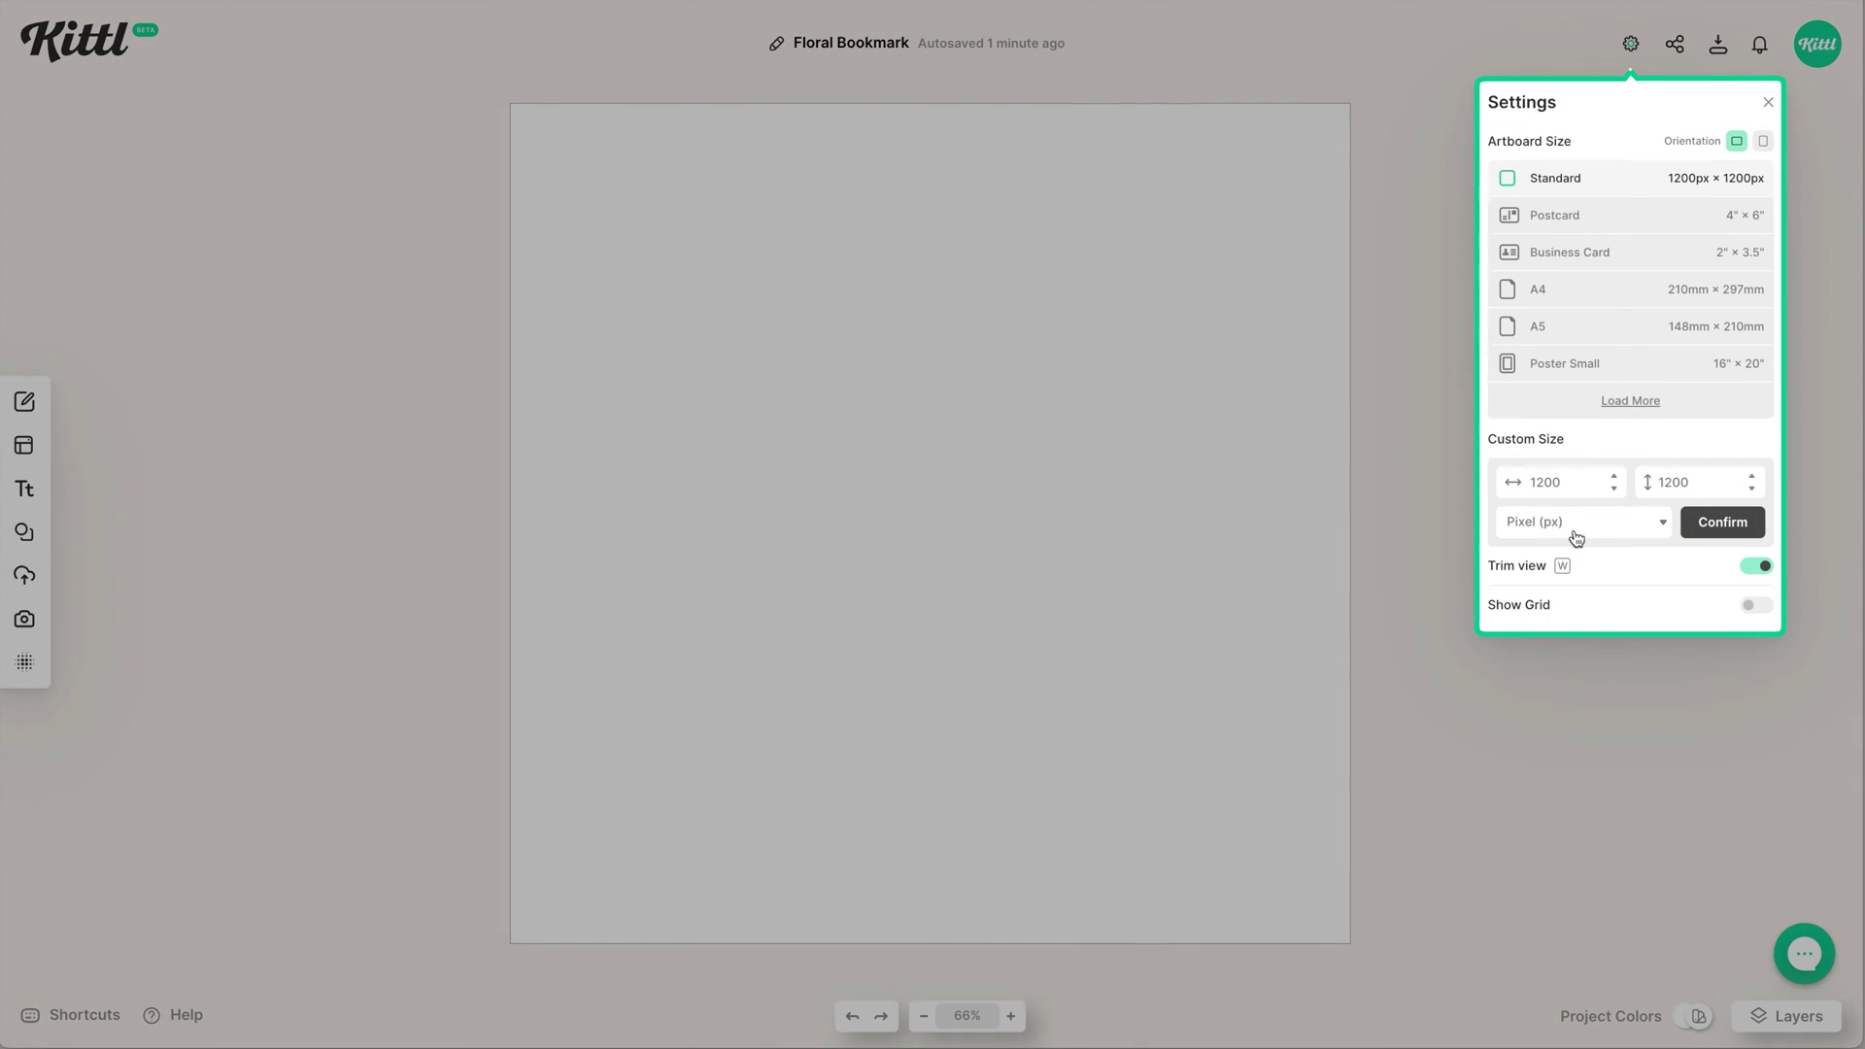
# - Resize the artboard to a custom 2 × 6 inch size in inches and close the settings
pyautogui.click(1575, 537)
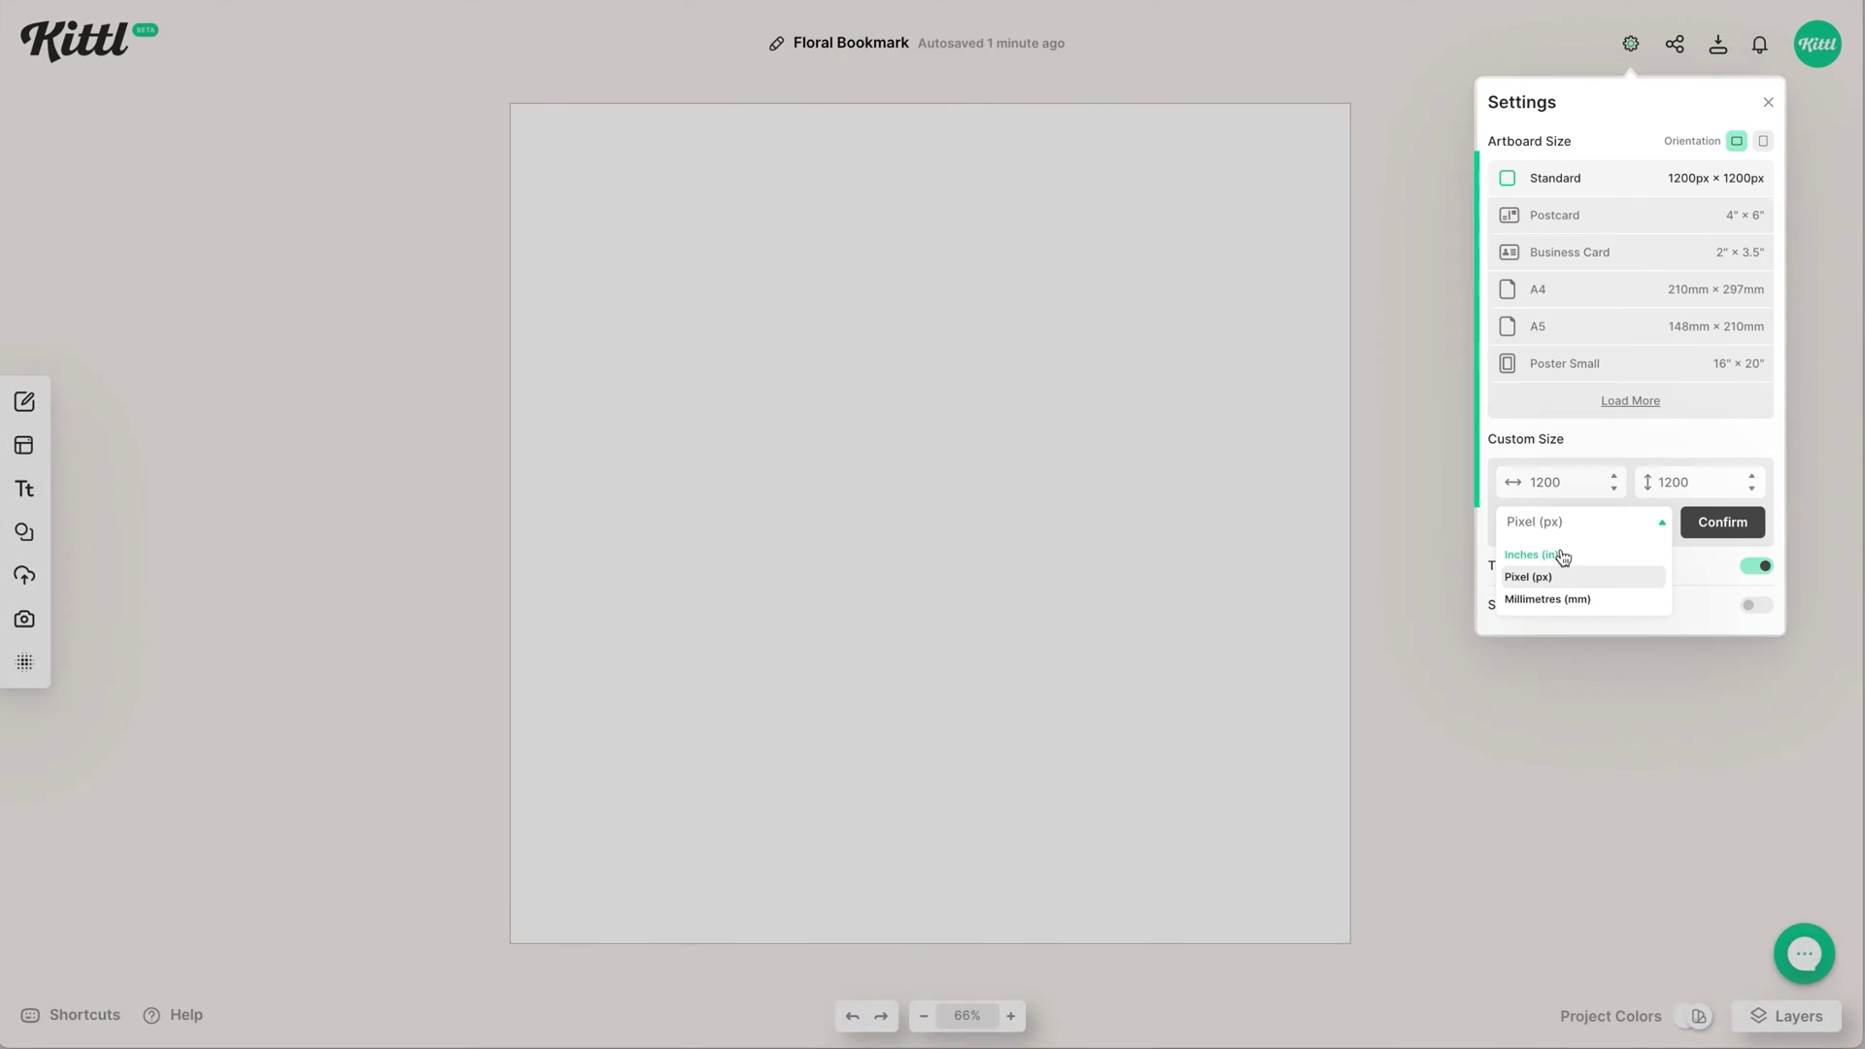
pyautogui.click(1561, 550)
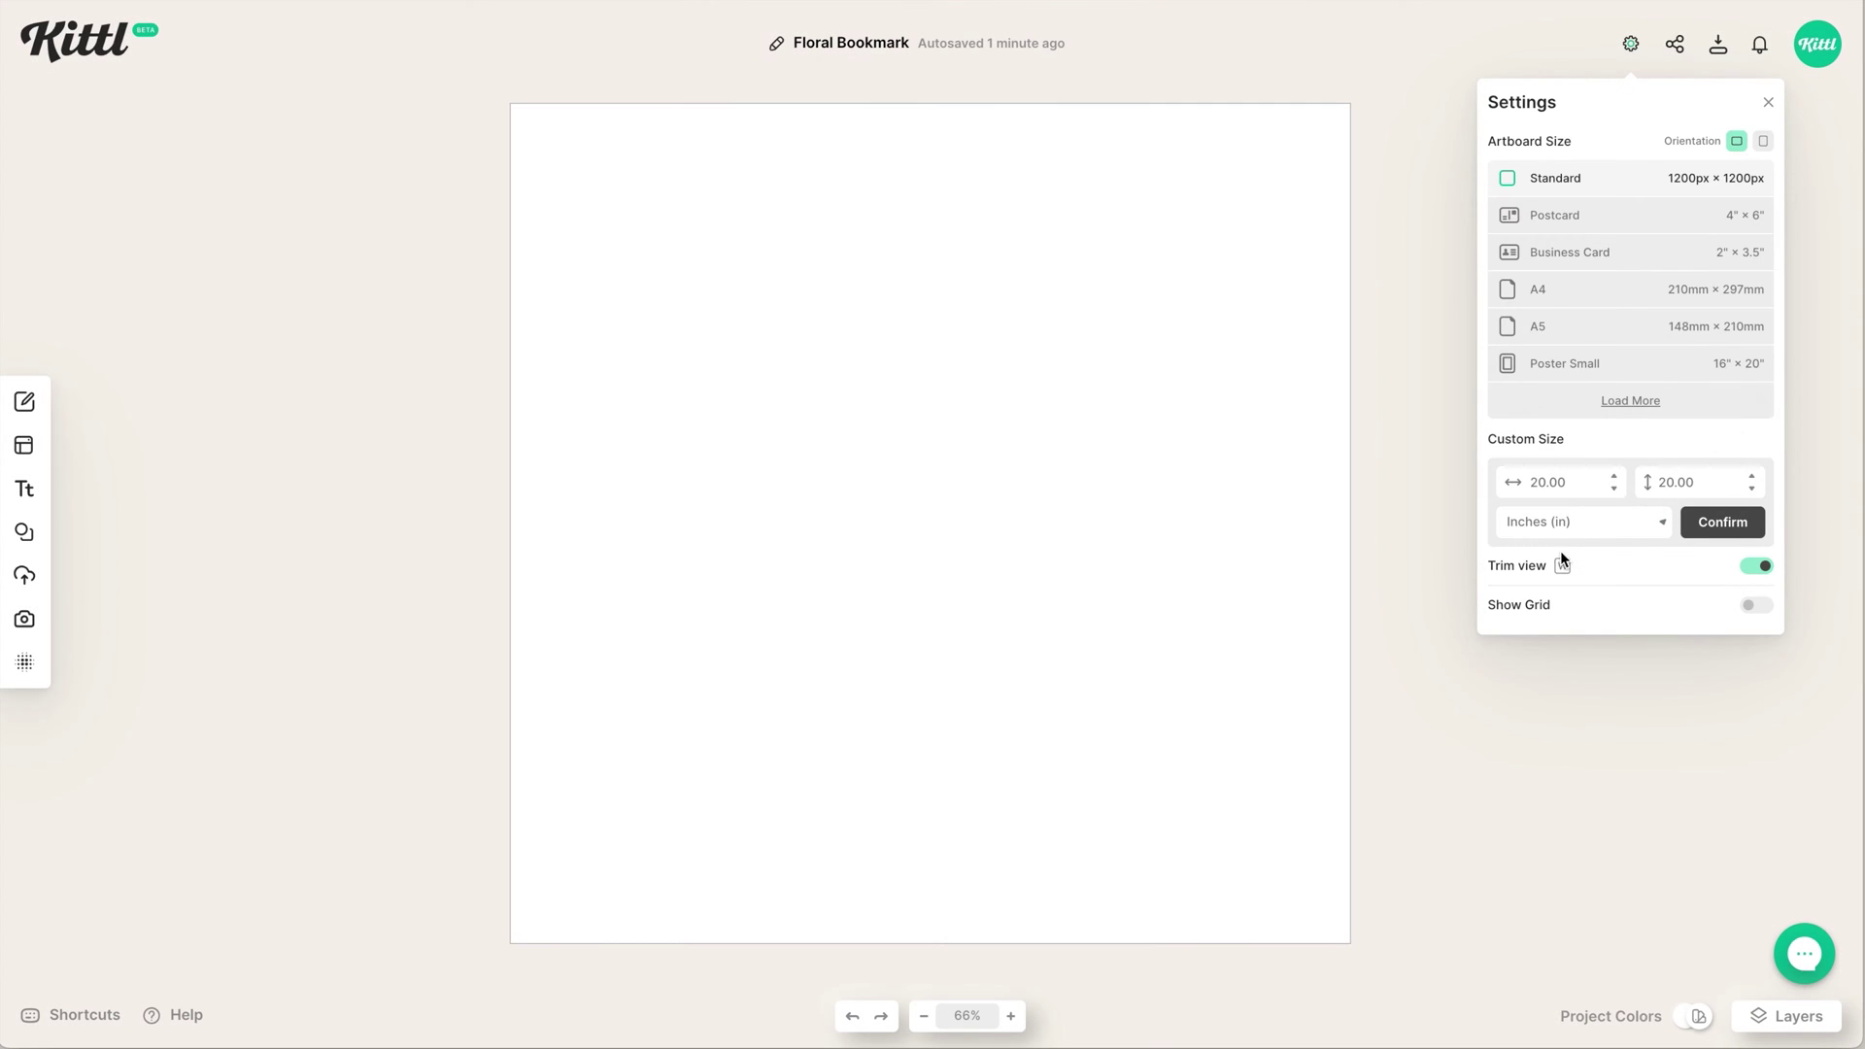
pyautogui.doubleClick(1571, 476)
pyautogui.click(1715, 534)
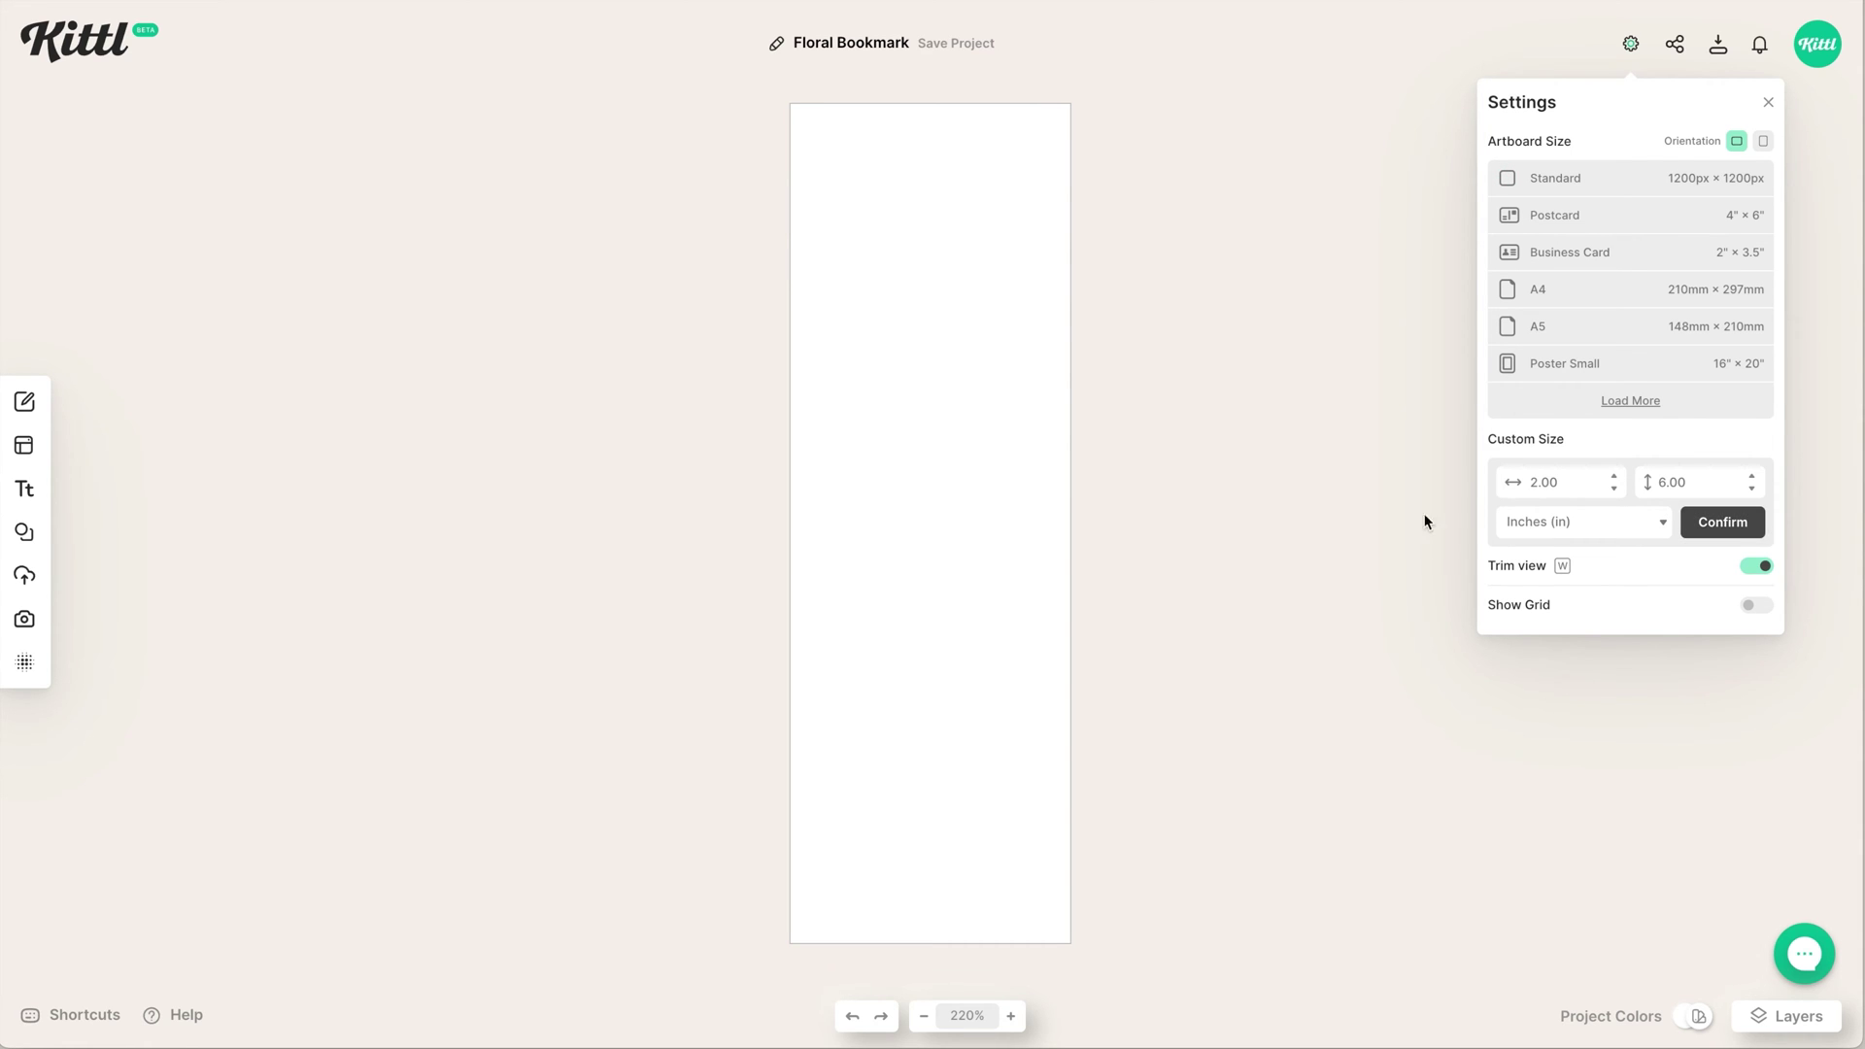
pyautogui.click(1117, 430)
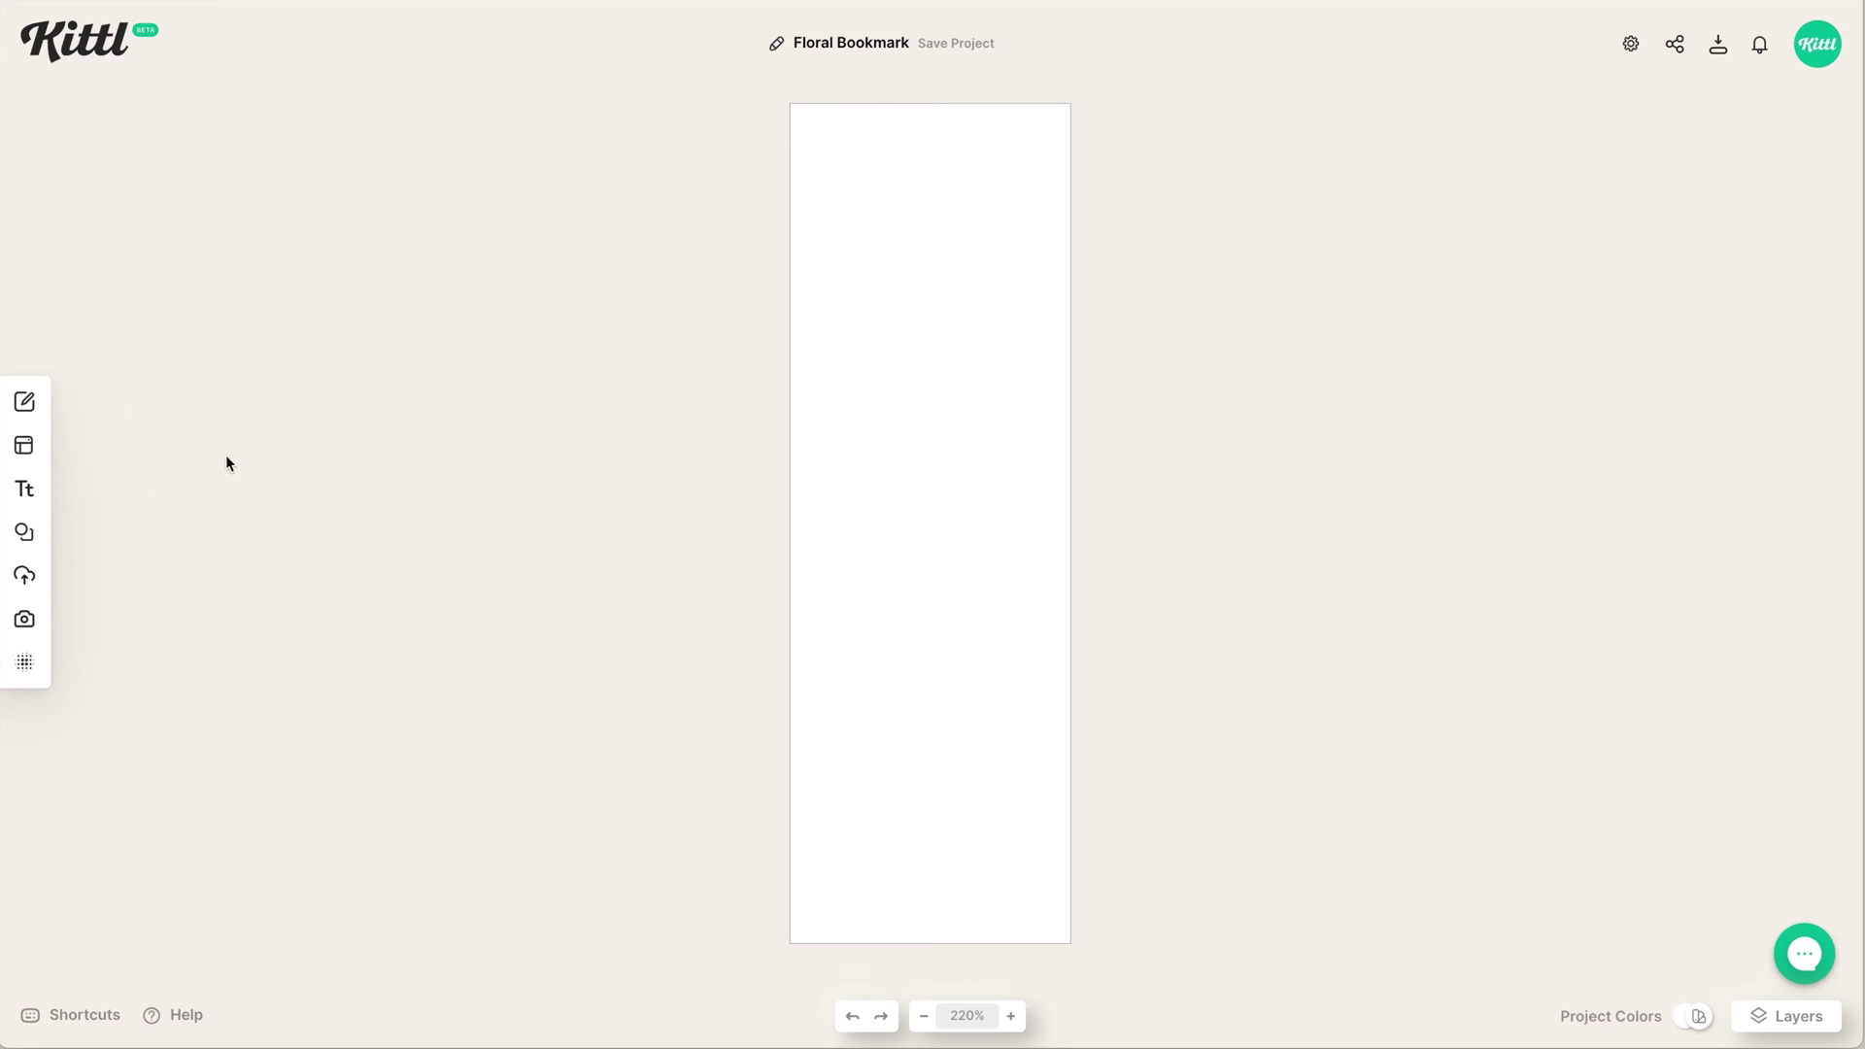
# - Browse the Elements illustrations and show all of the Watercolor Flowers collection
pyautogui.click(60, 532)
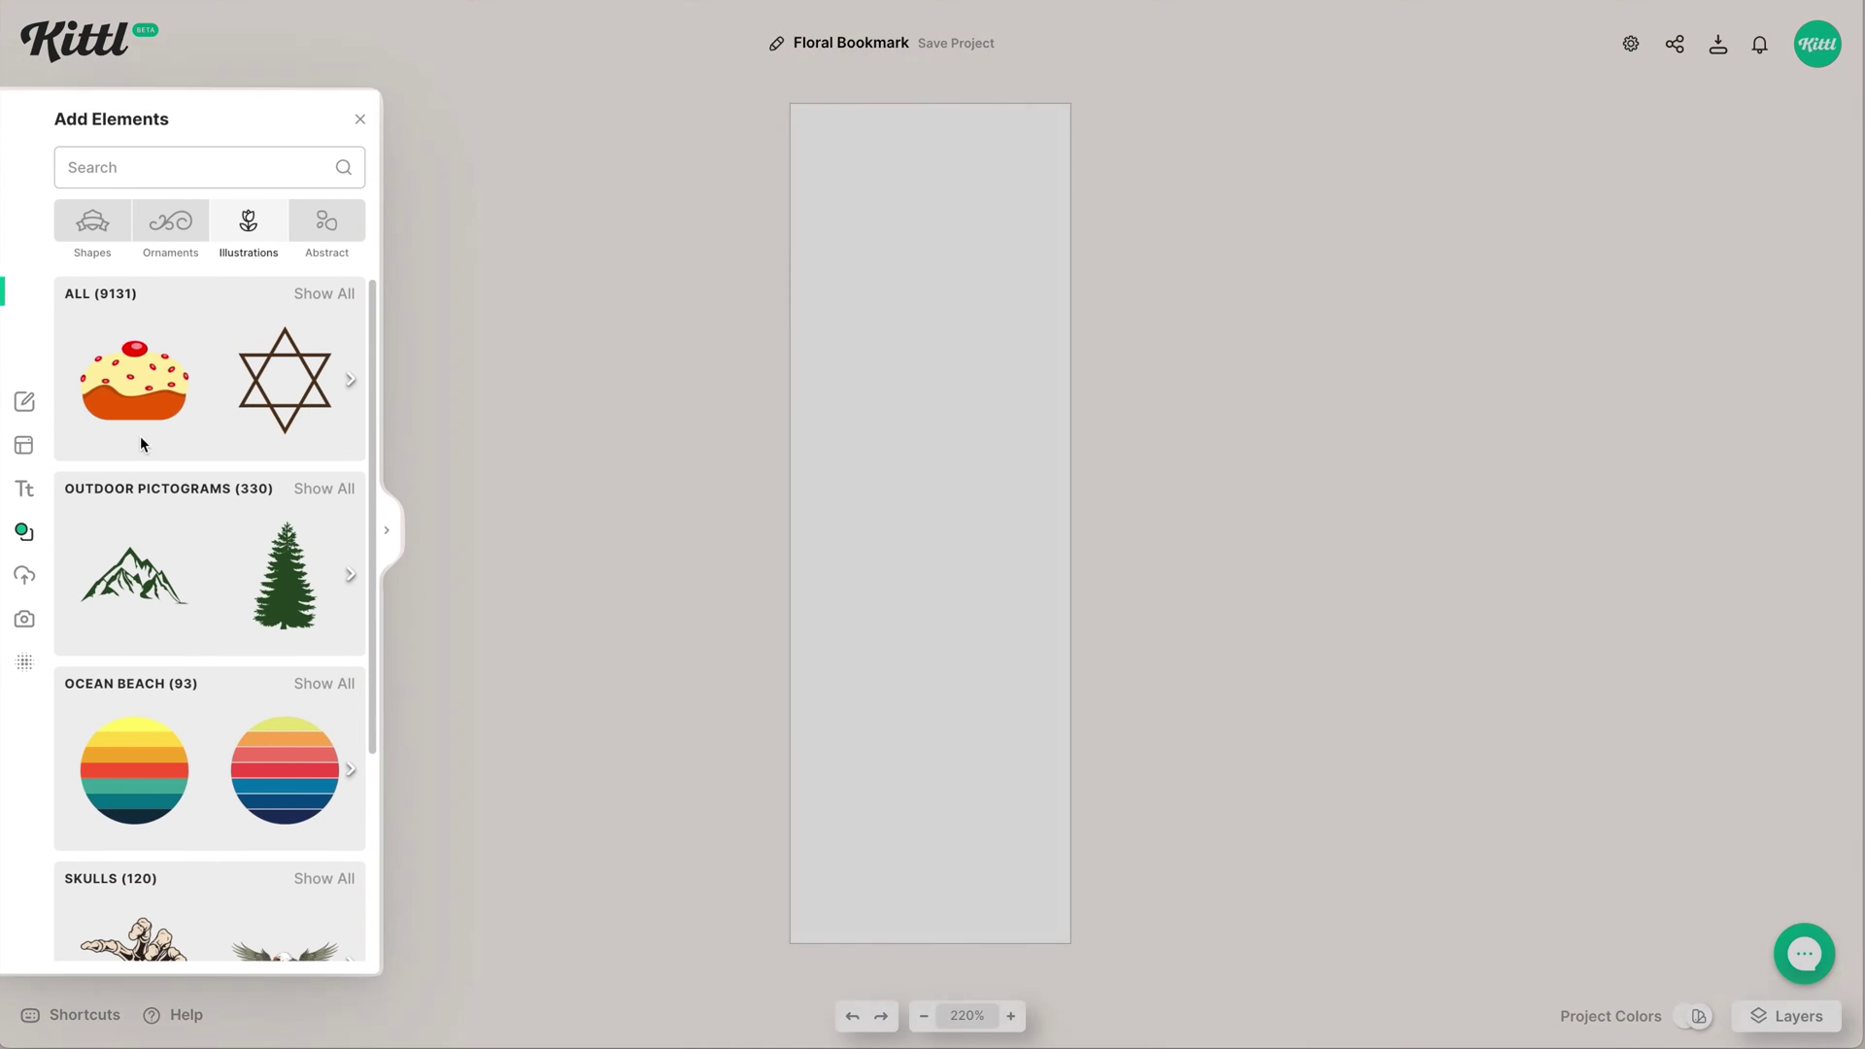
pyautogui.scroll(-10, 277, 329)
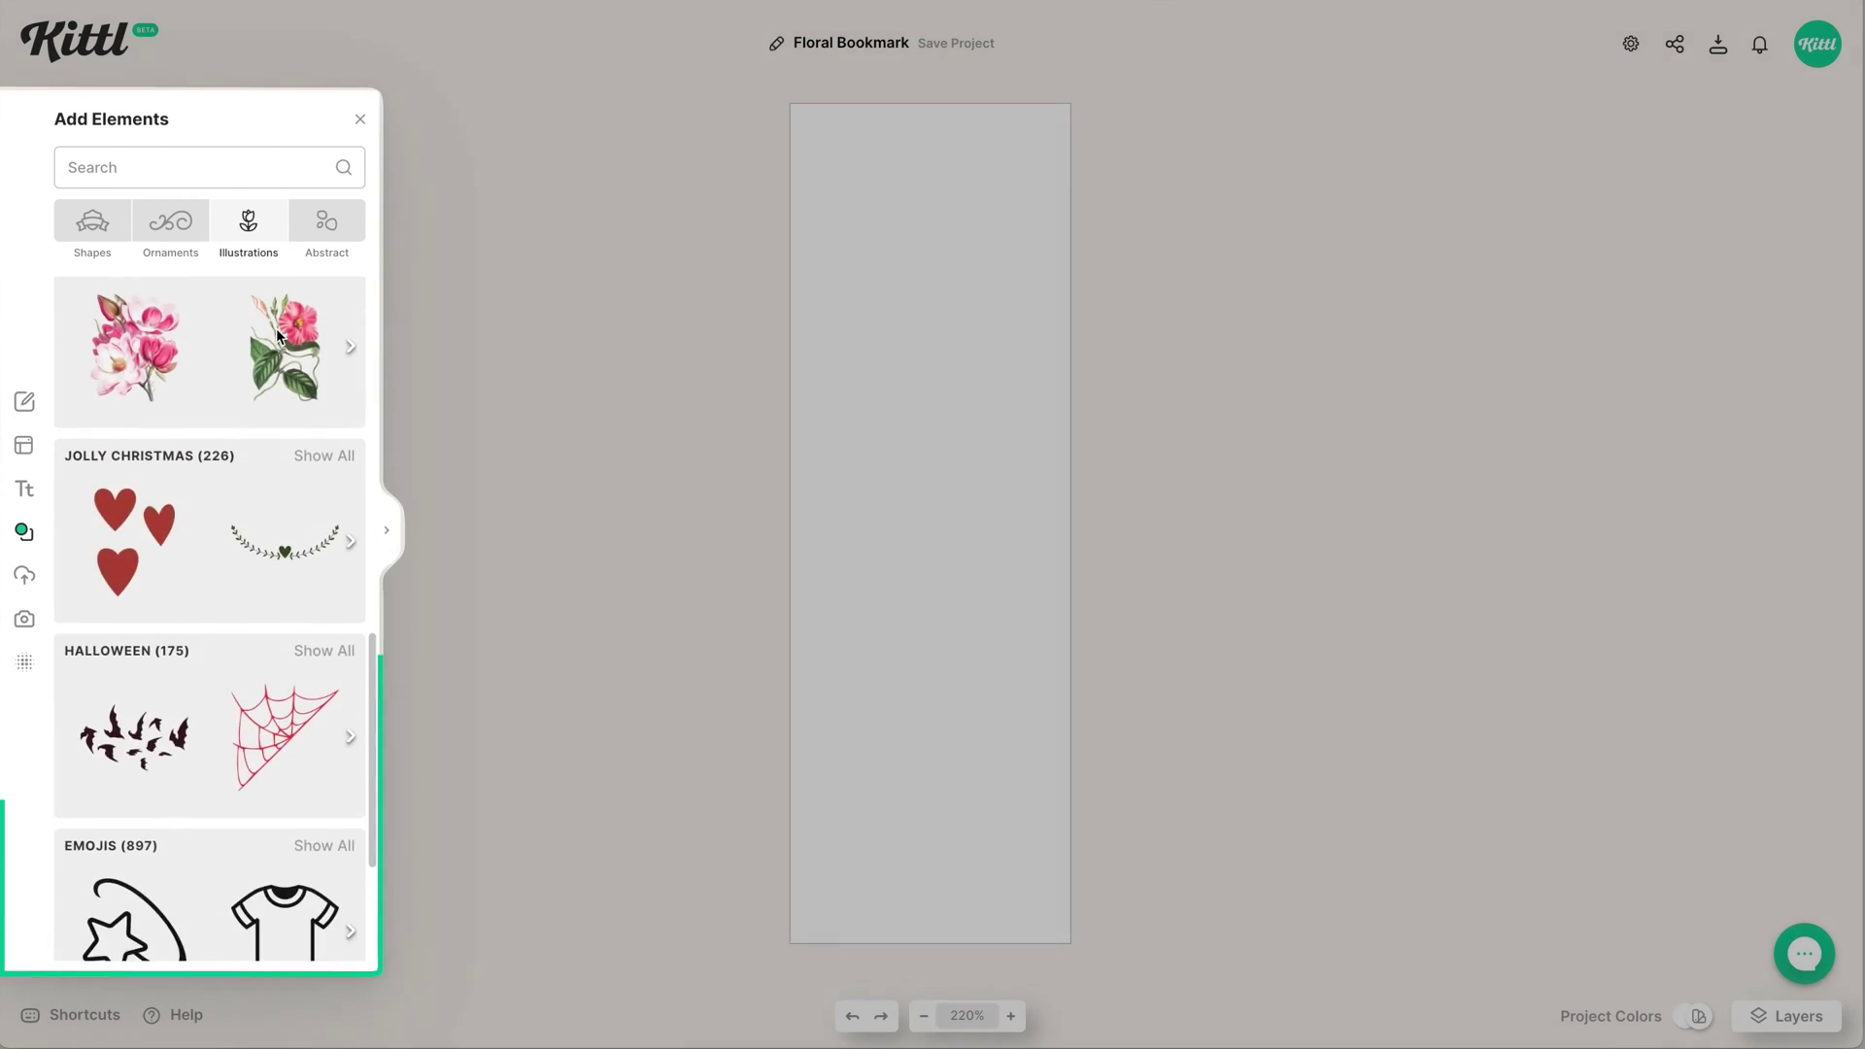
pyautogui.scroll(2, 284, 415)
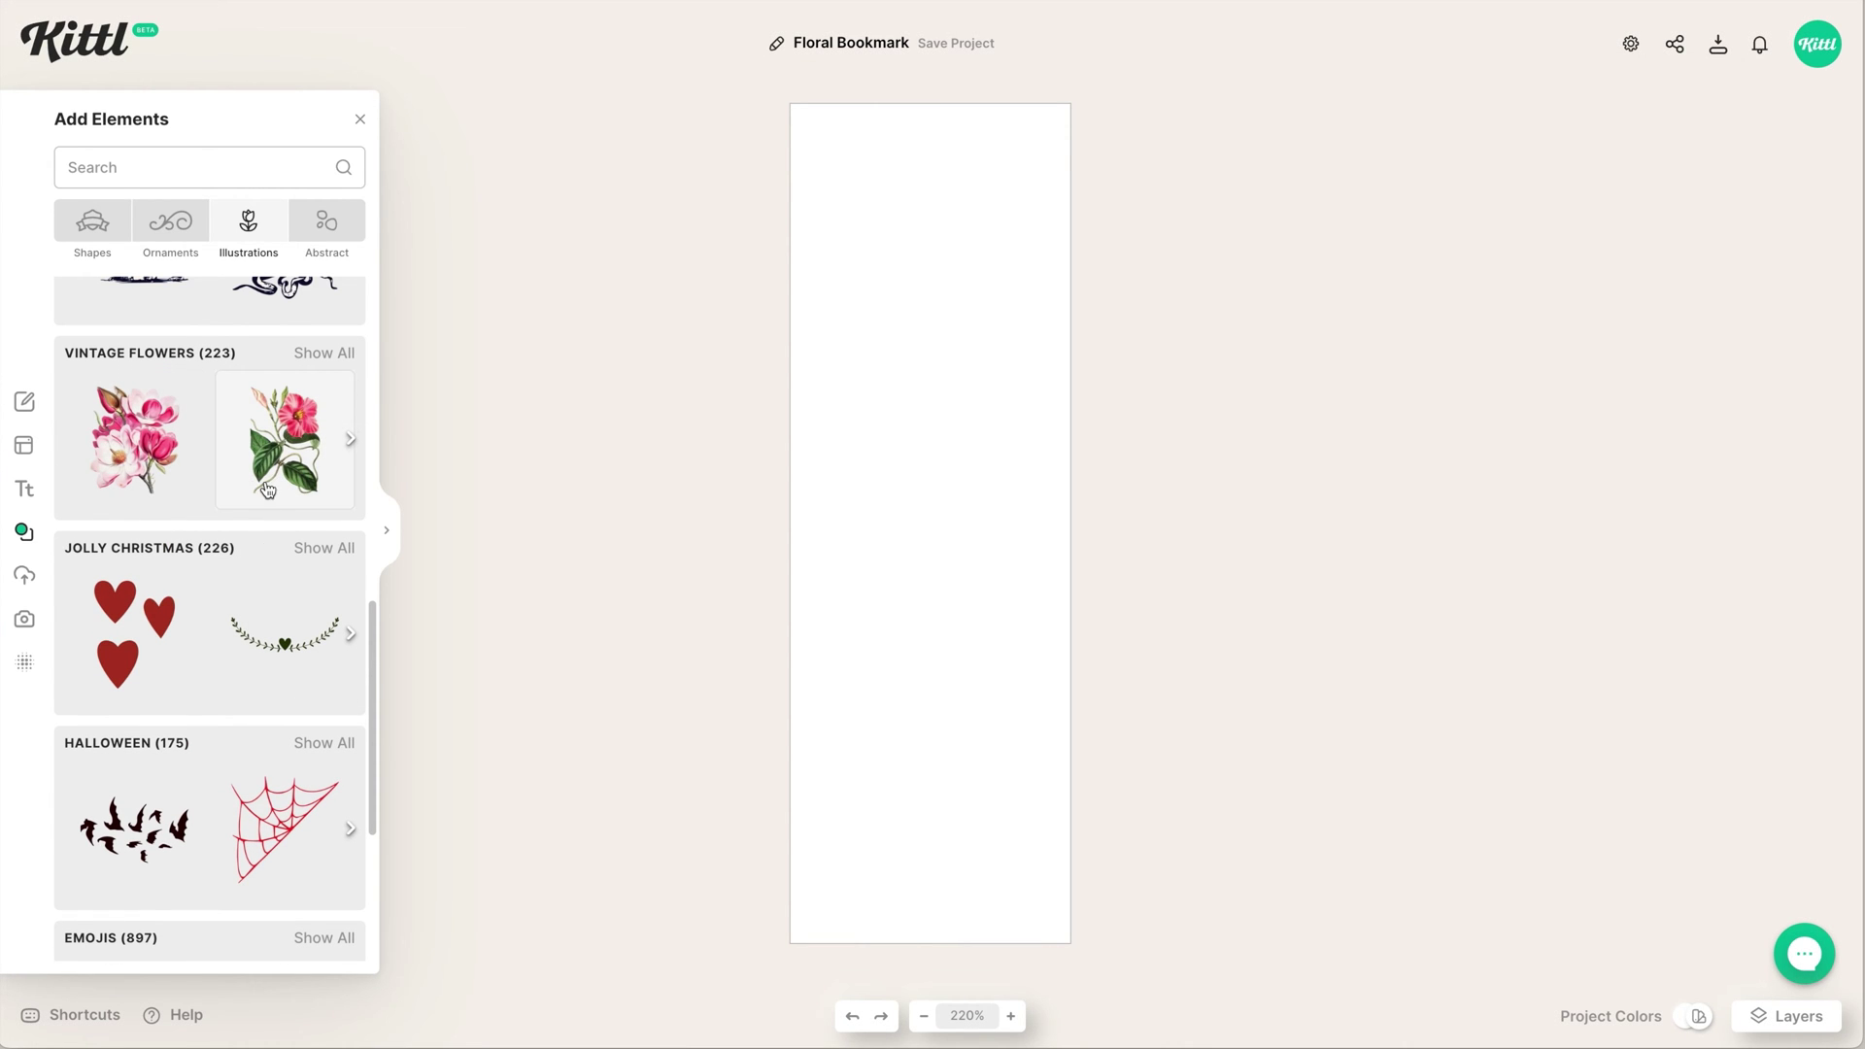
pyautogui.scroll(-14, 268, 489)
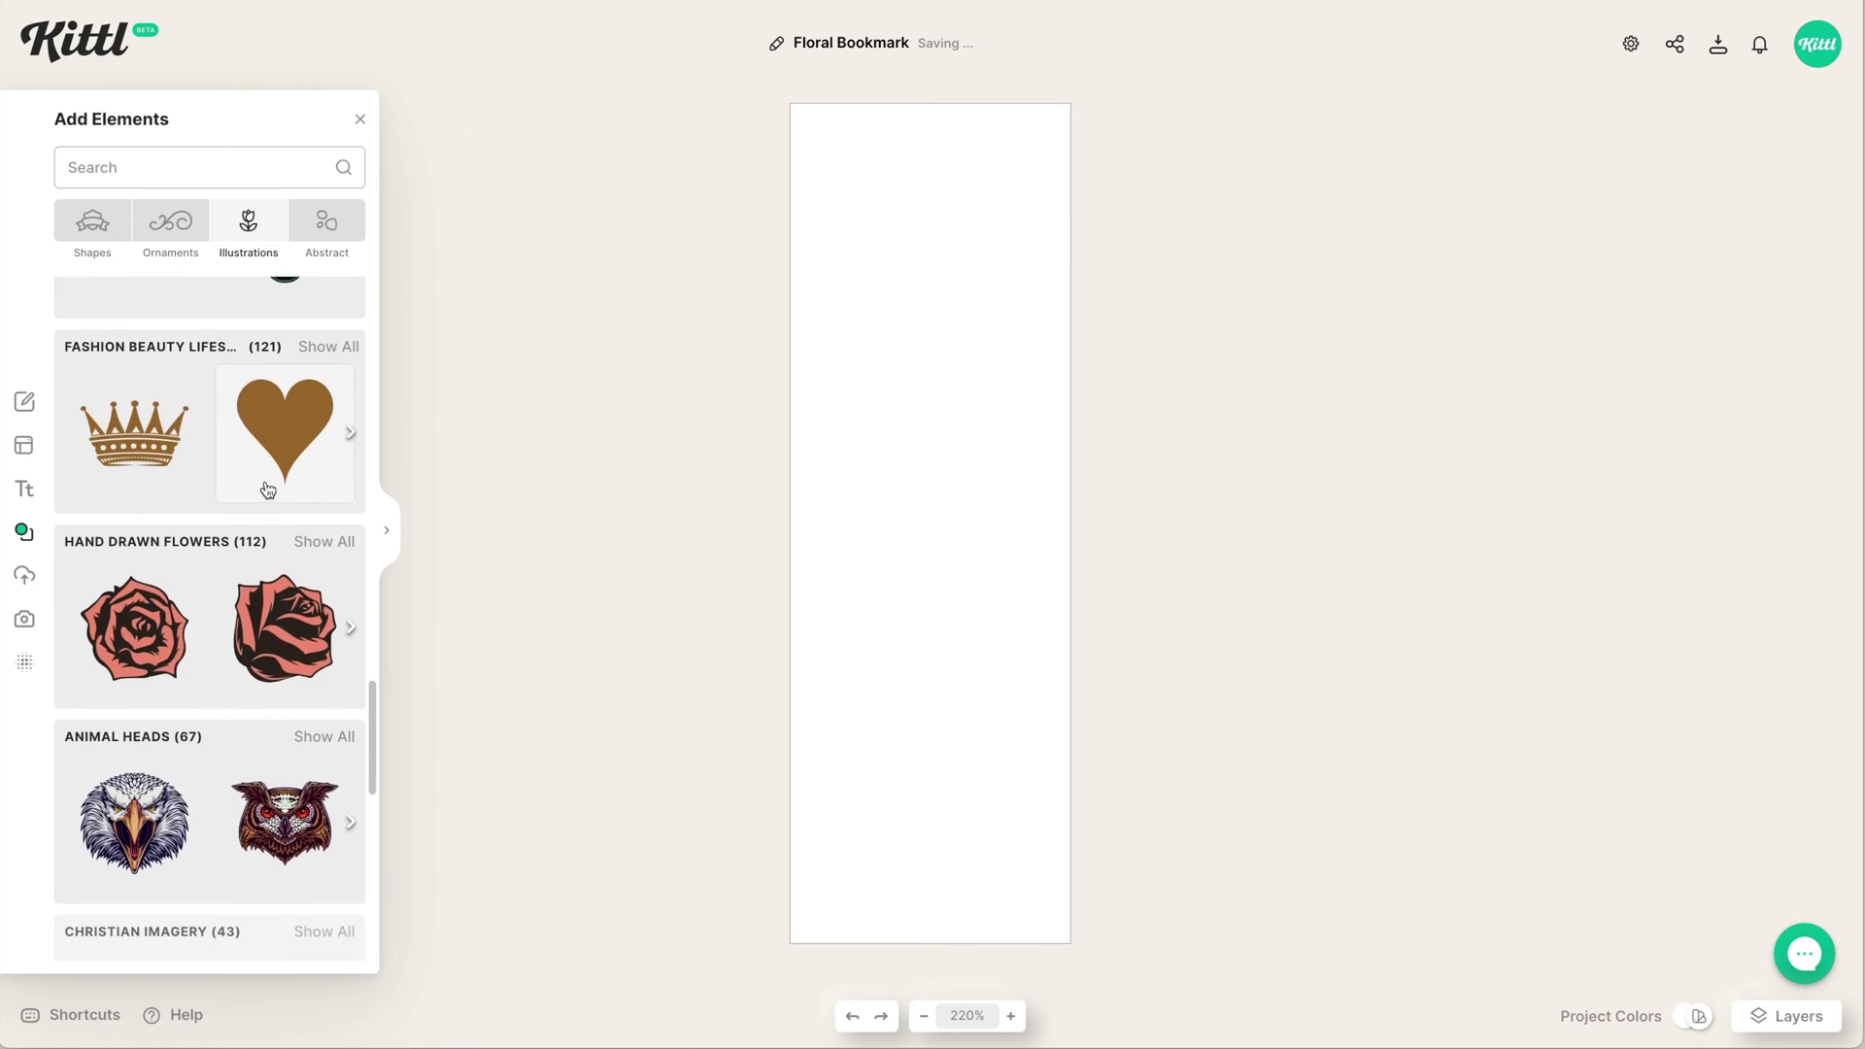
pyautogui.scroll(-9, 268, 489)
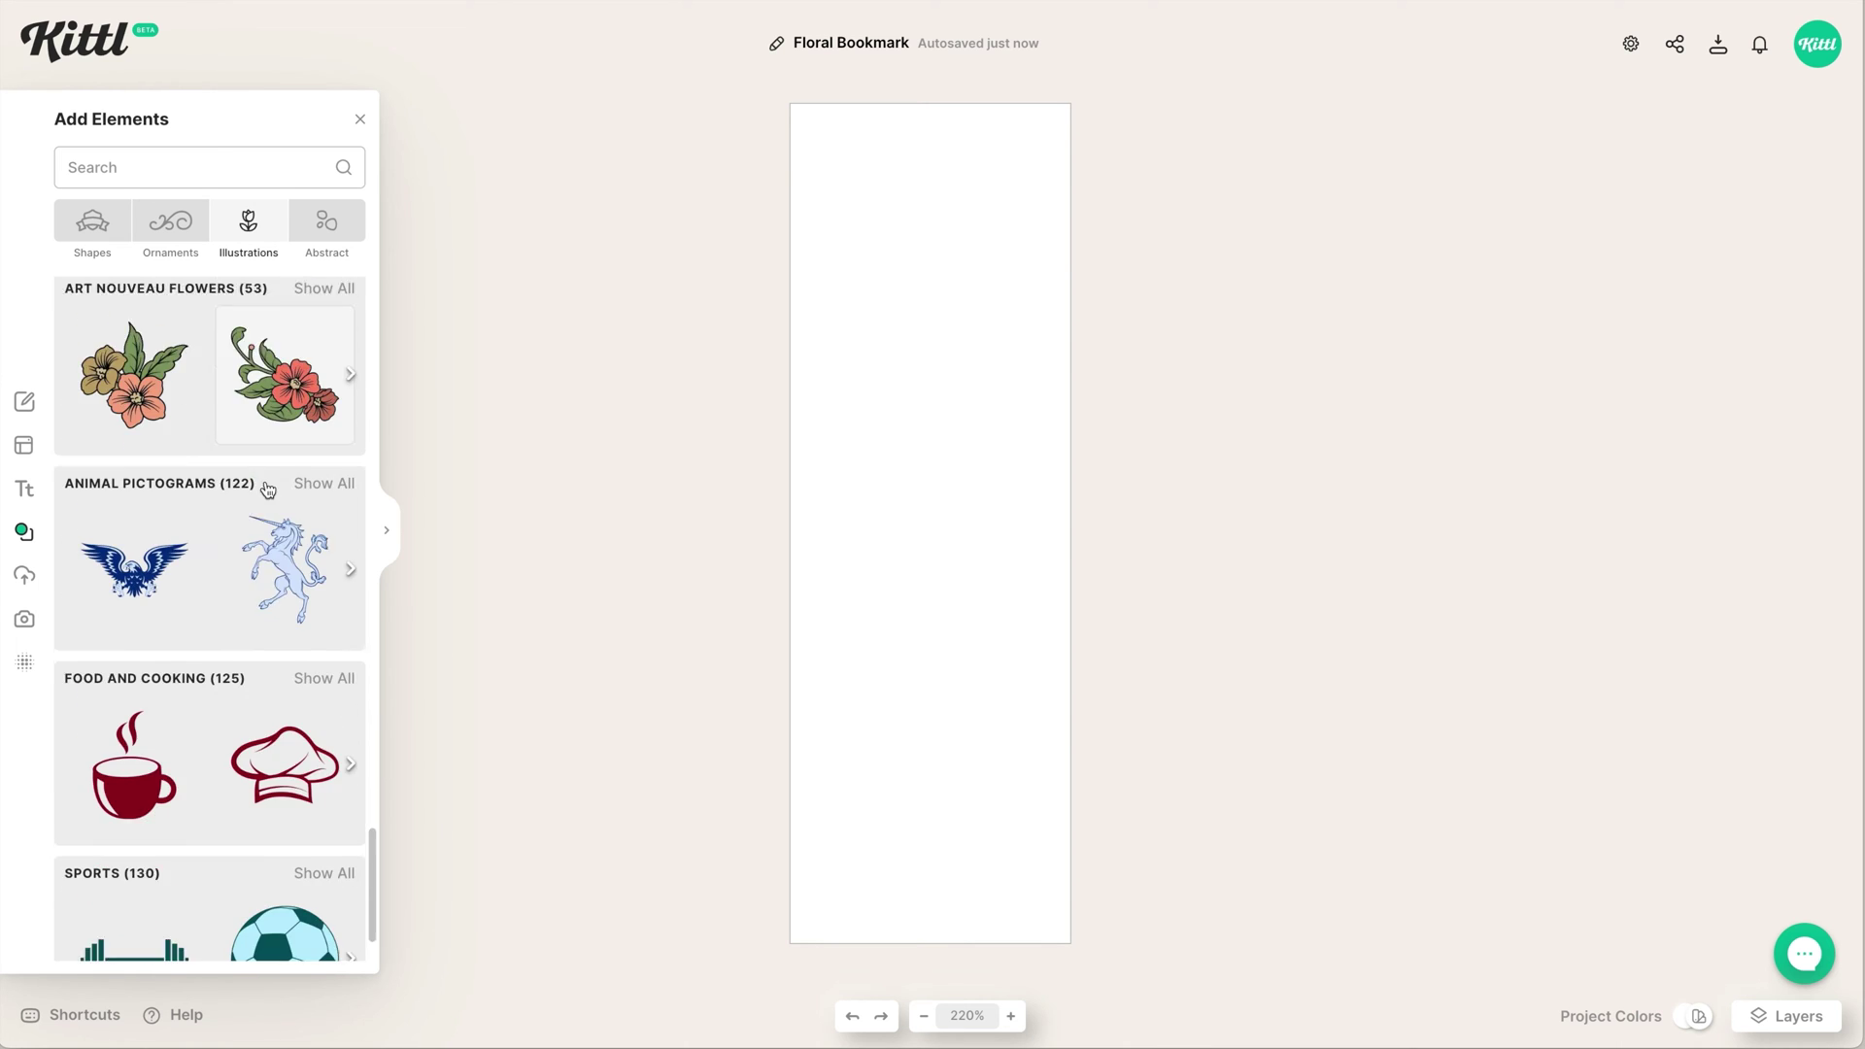
pyautogui.scroll(-8, 268, 489)
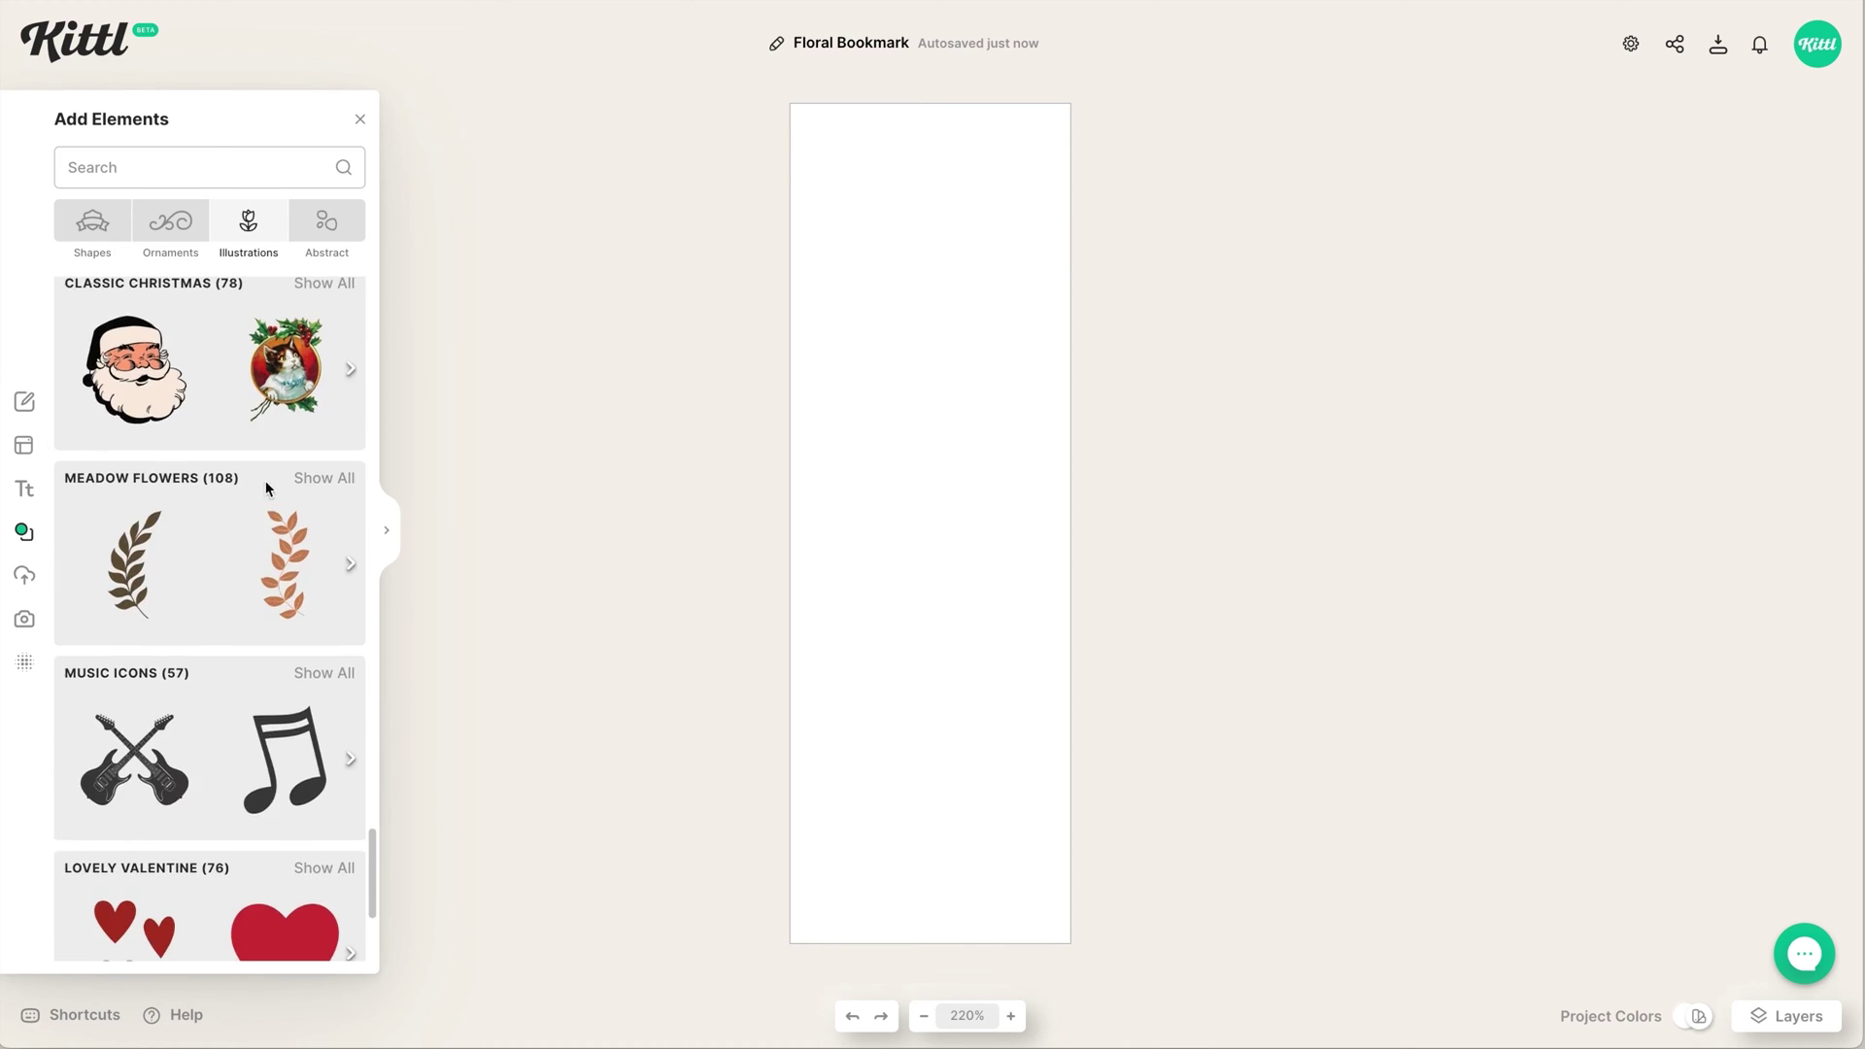
pyautogui.scroll(-9, 268, 488)
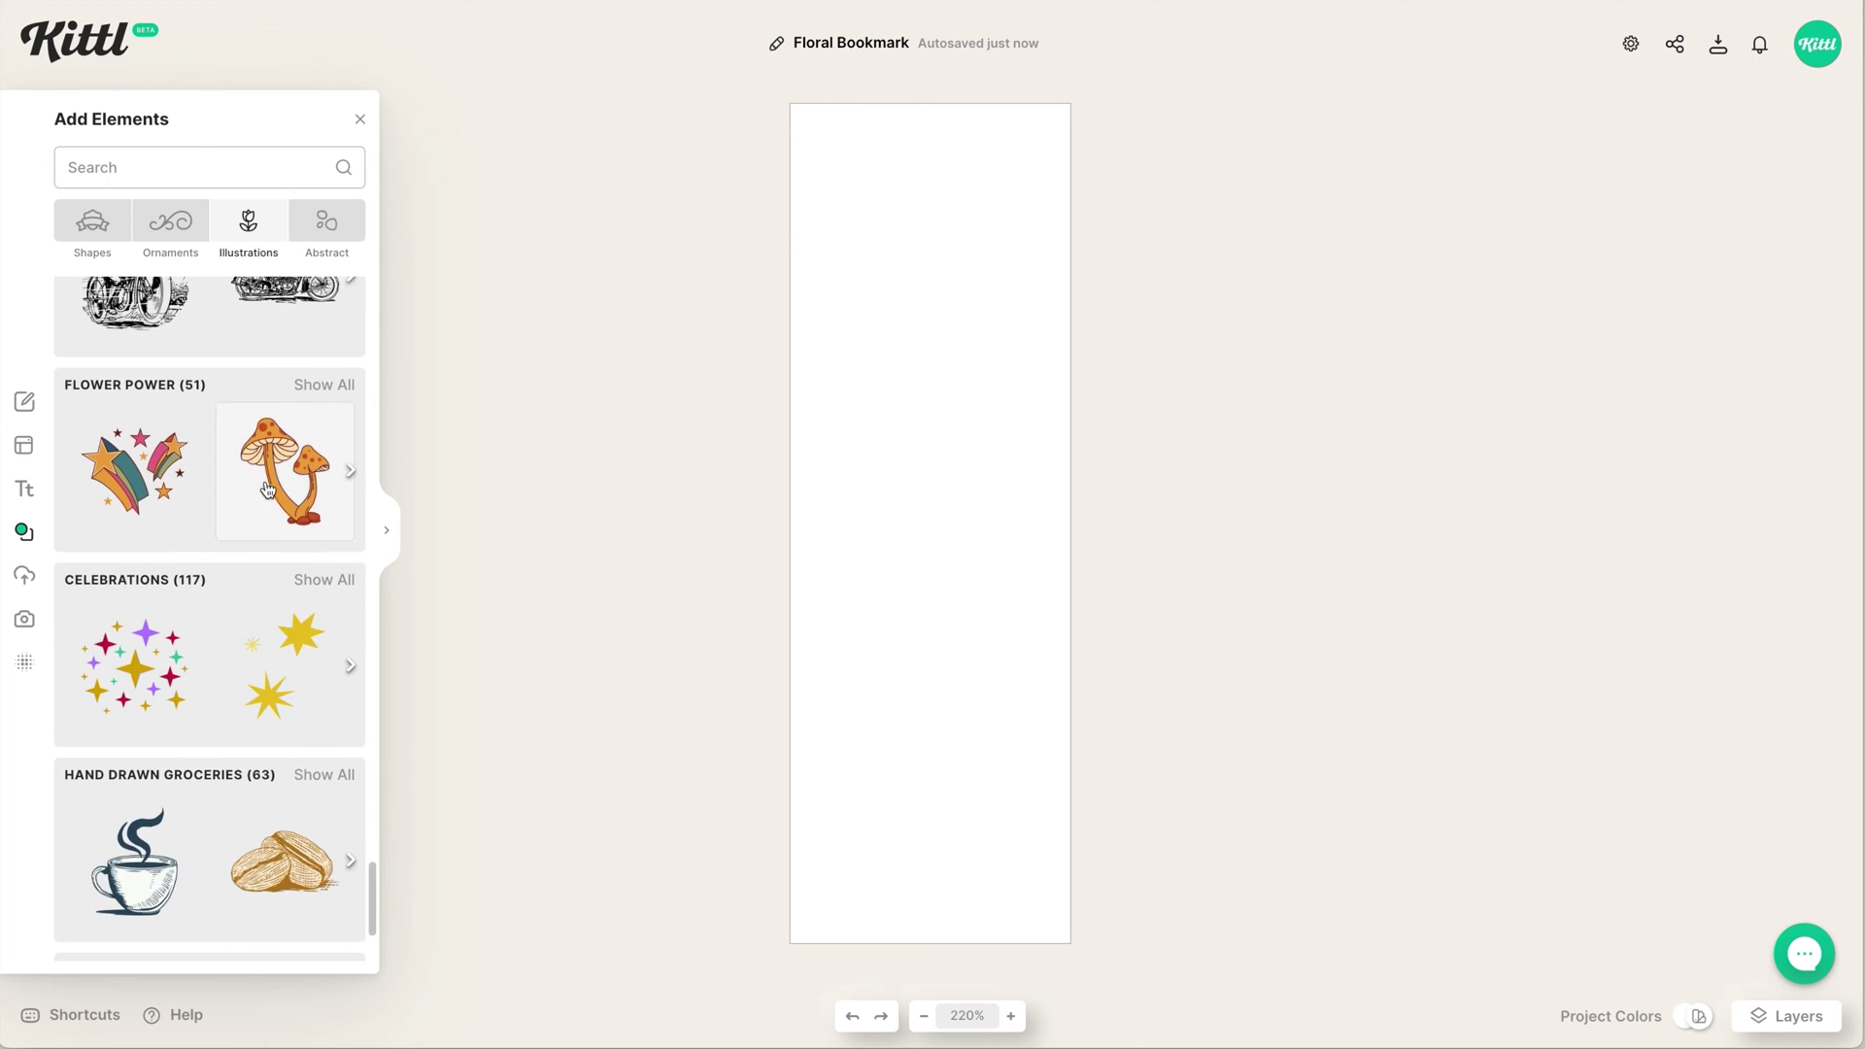
pyautogui.scroll(-4, 268, 488)
pyautogui.scroll(-8, 269, 489)
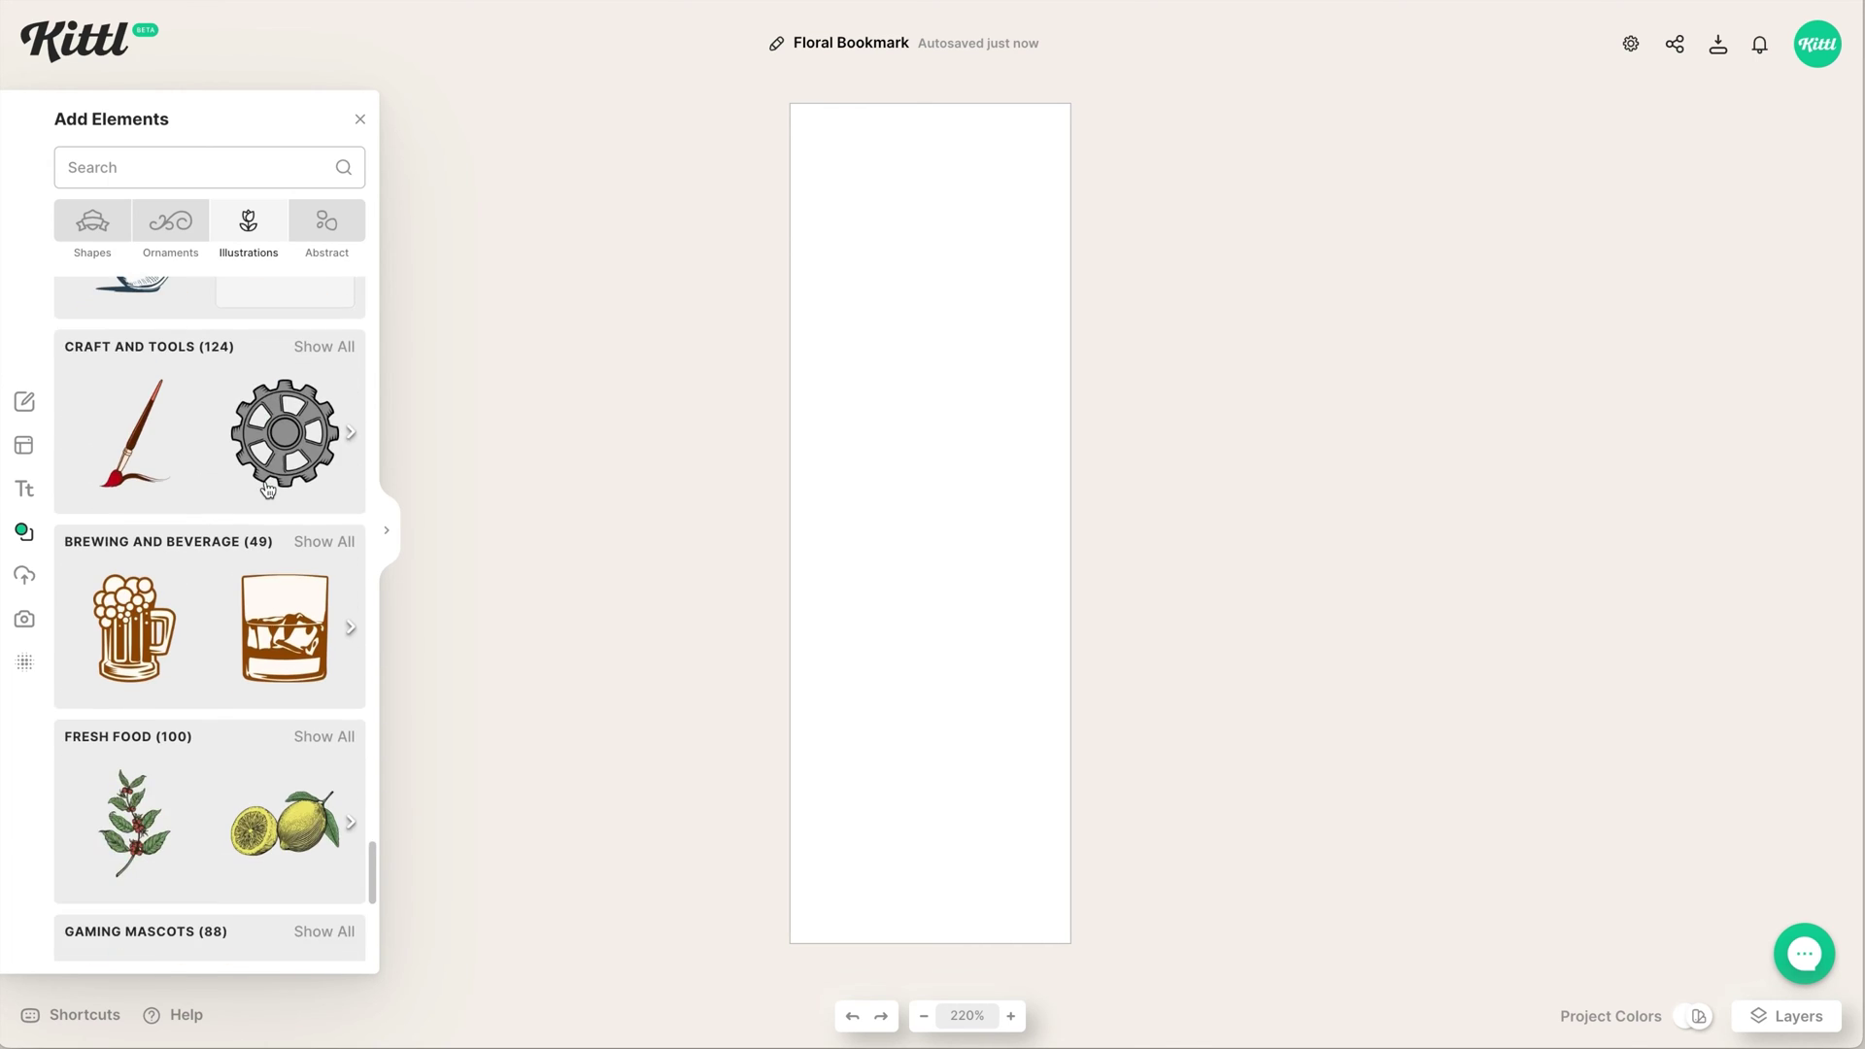
pyautogui.scroll(-10, 268, 488)
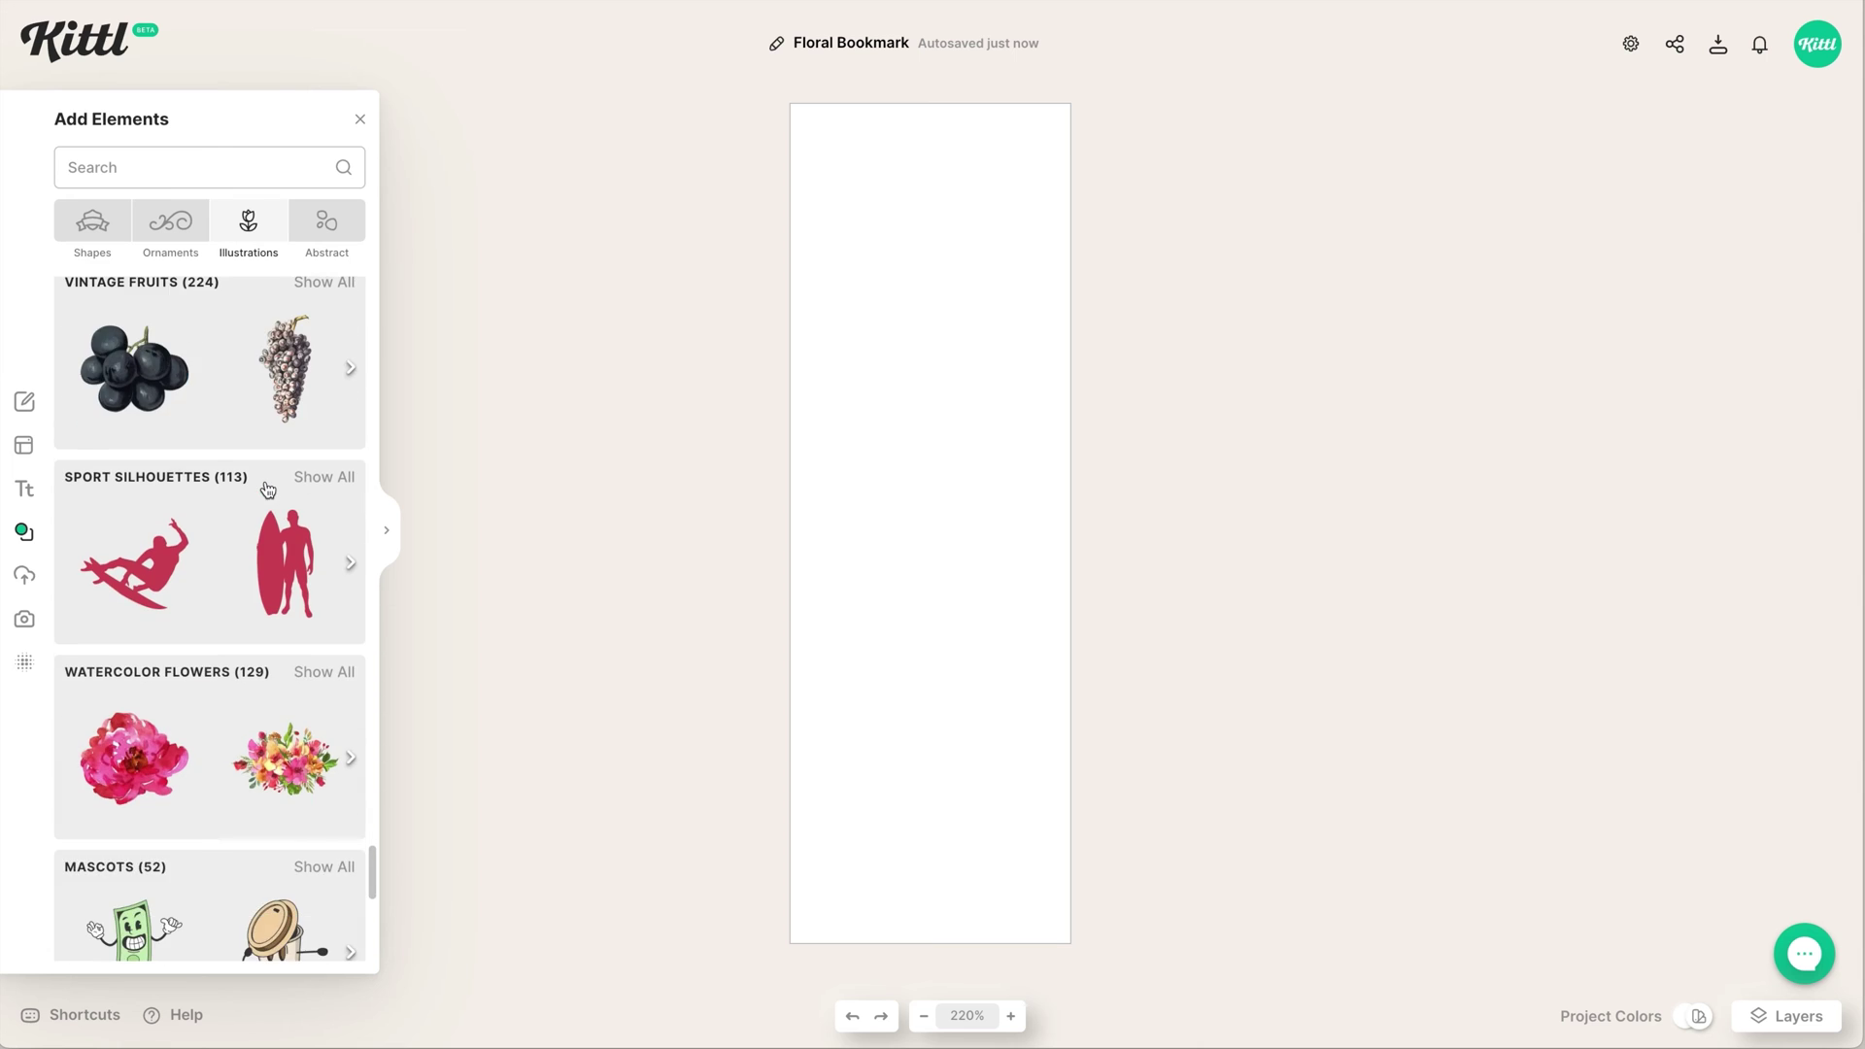
pyautogui.scroll(8, 268, 489)
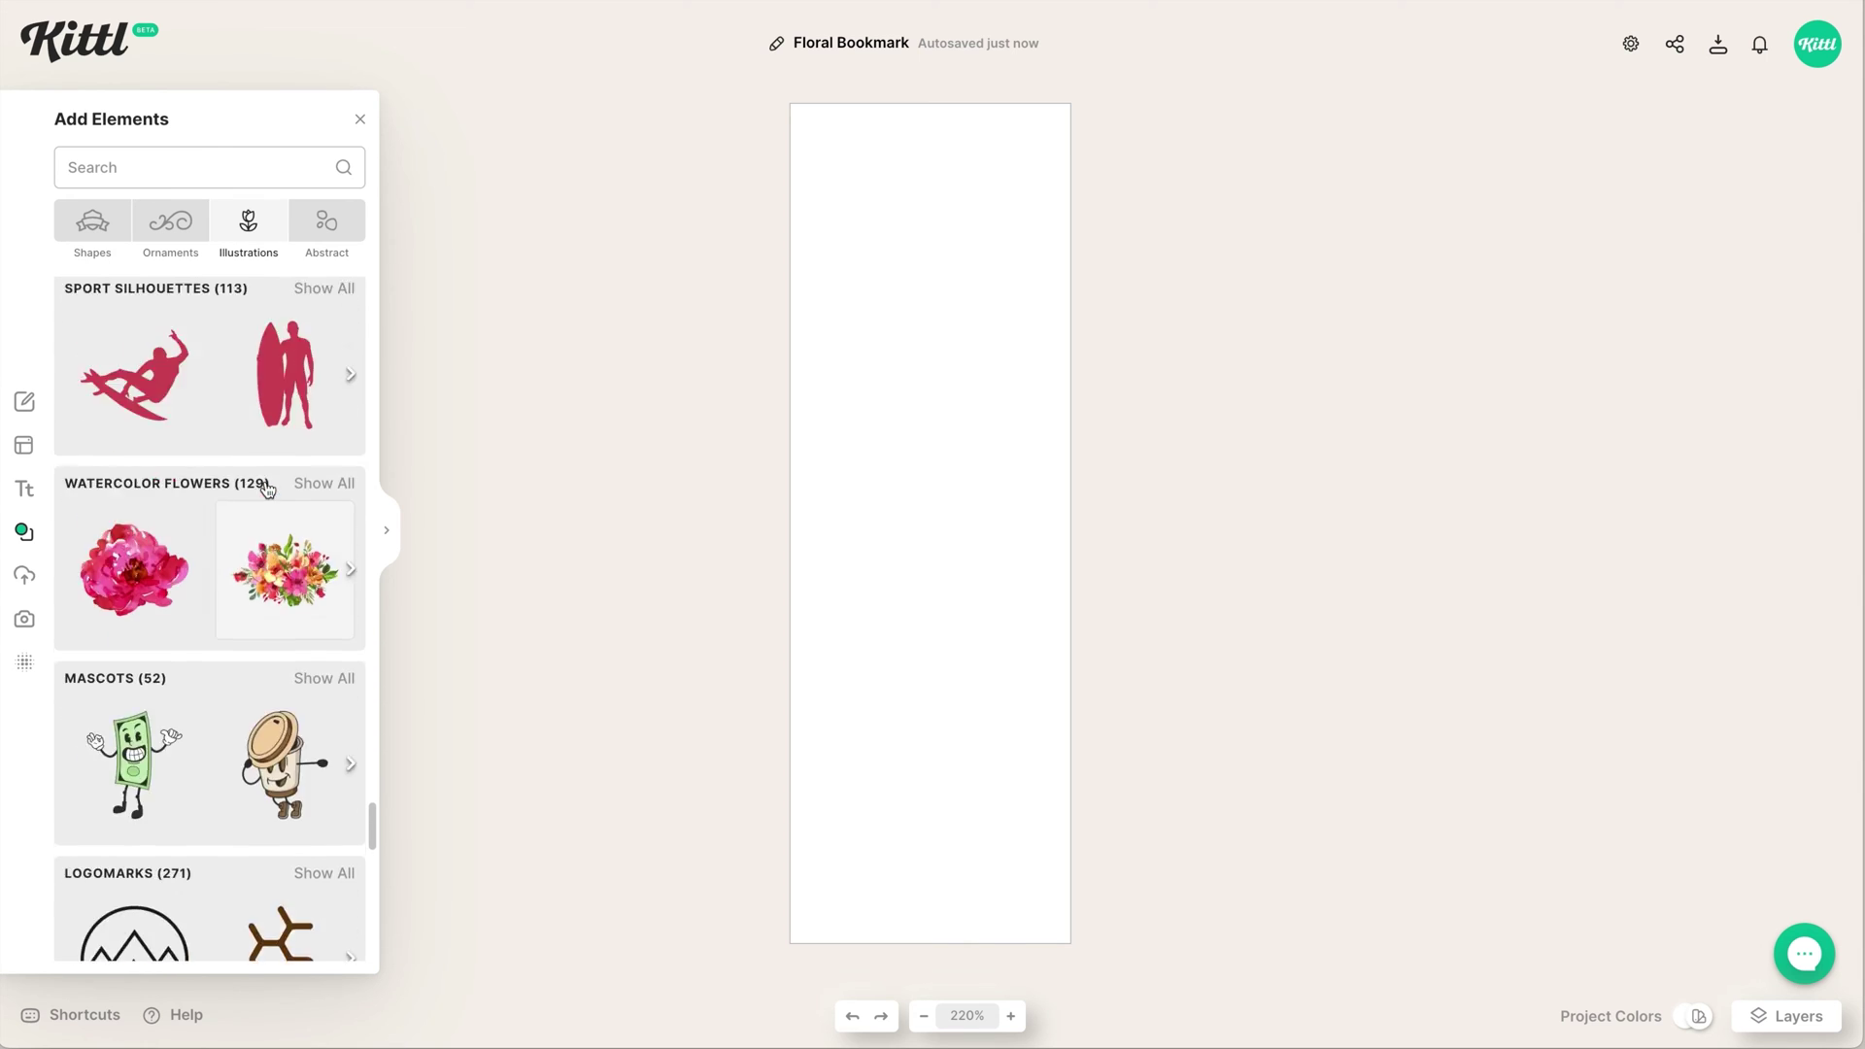
pyautogui.click(336, 700)
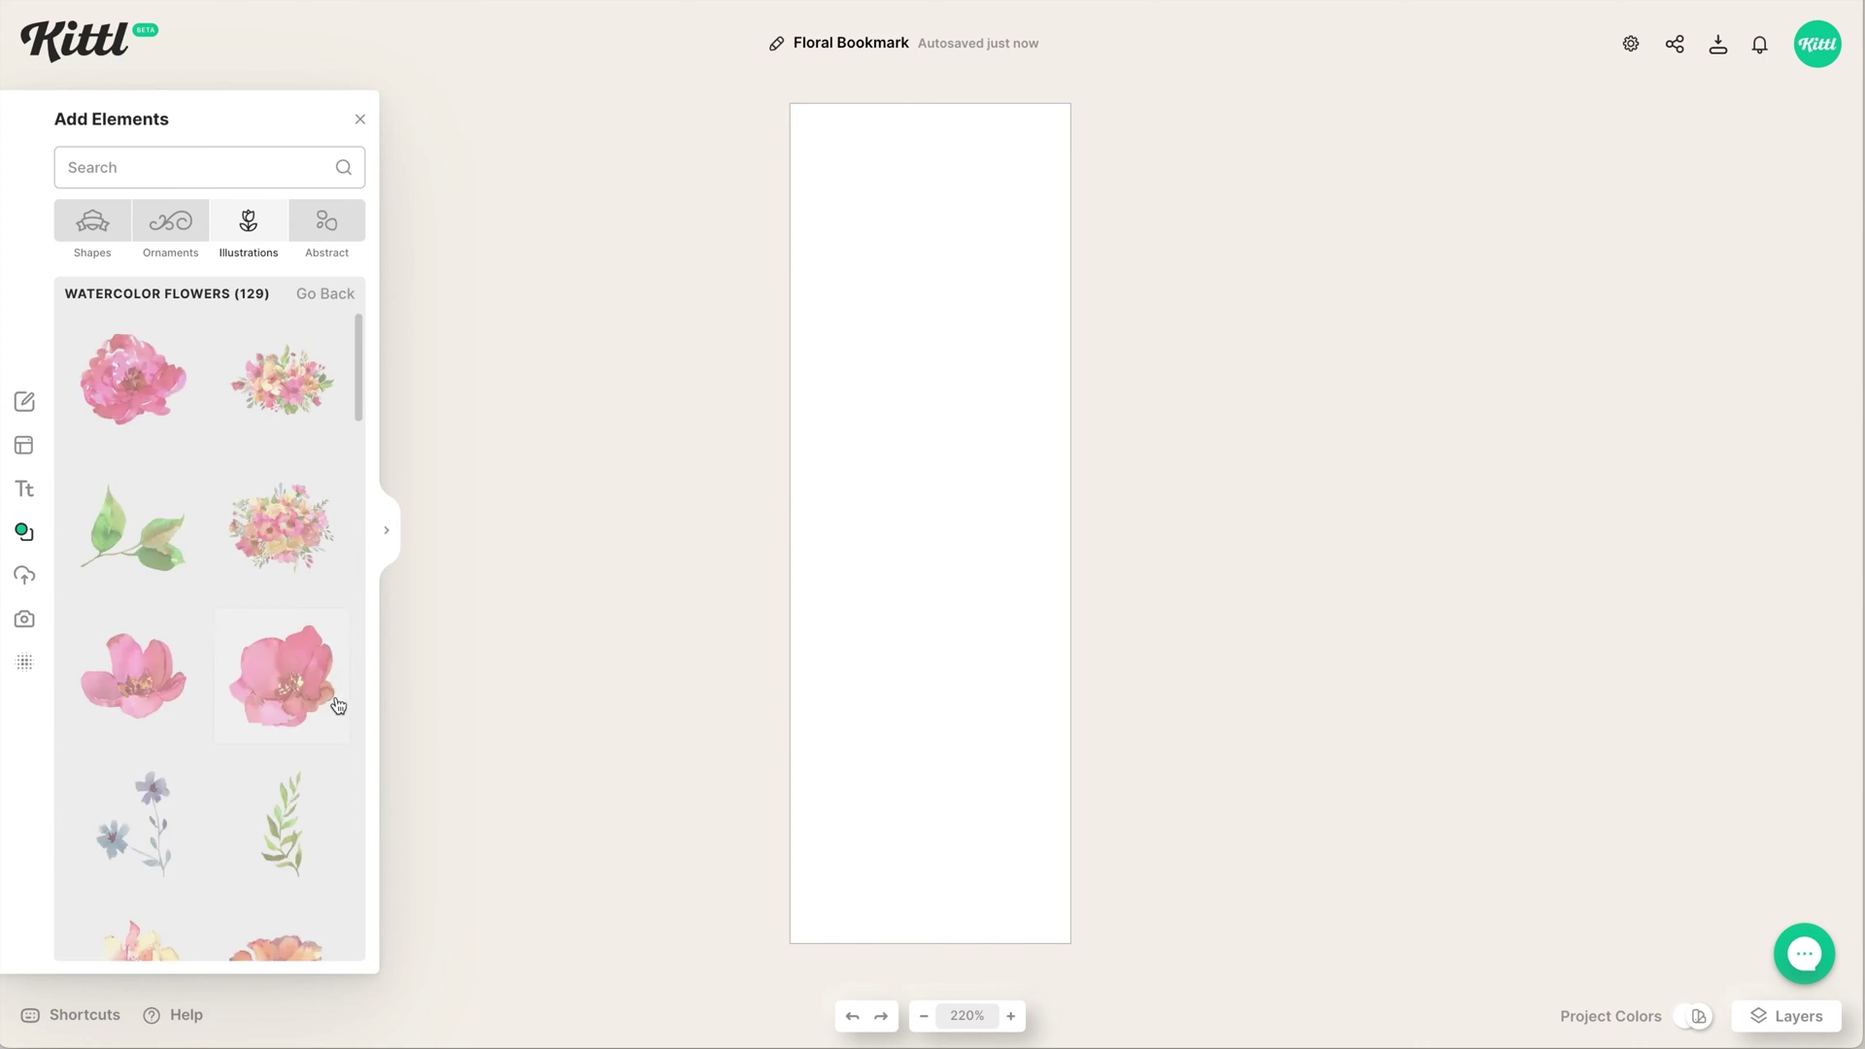
# - Scroll through the 129 Watercolor Flowers illustrations to choose a flower
pyautogui.scroll(-4, 295, 763)
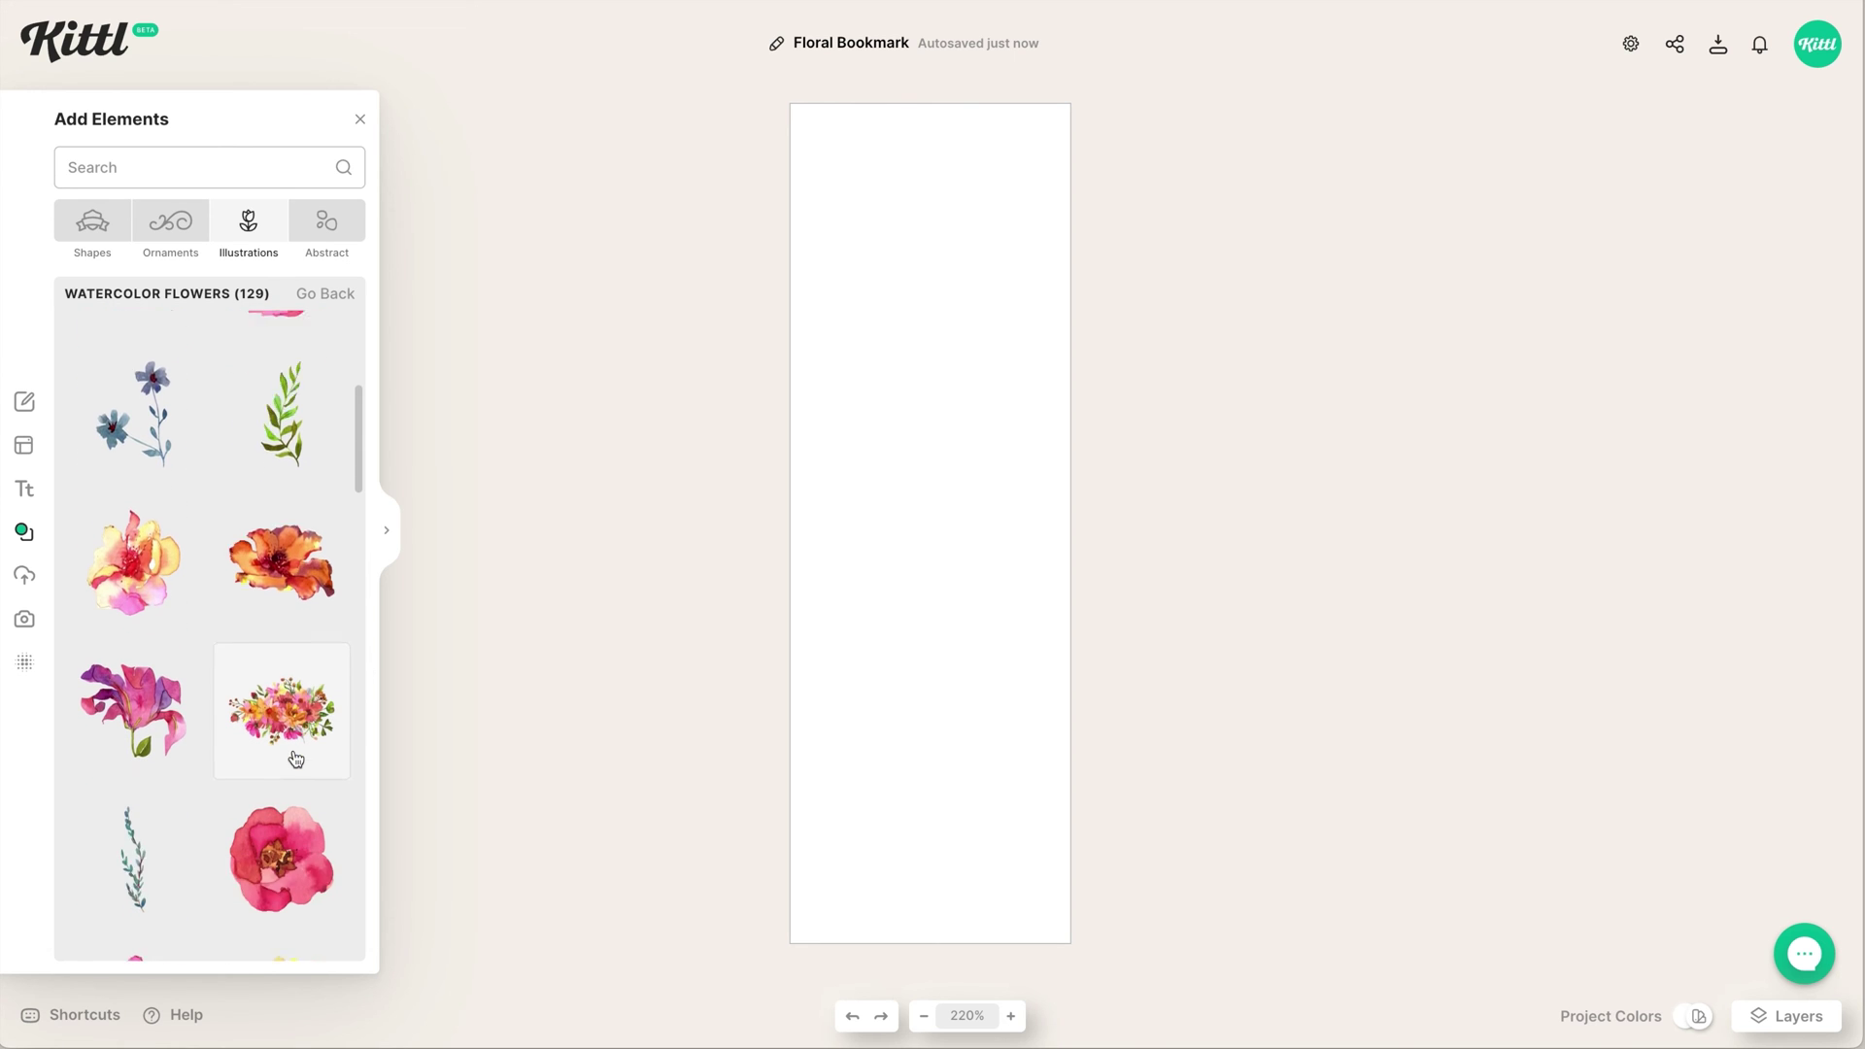
pyautogui.scroll(-2, 295, 759)
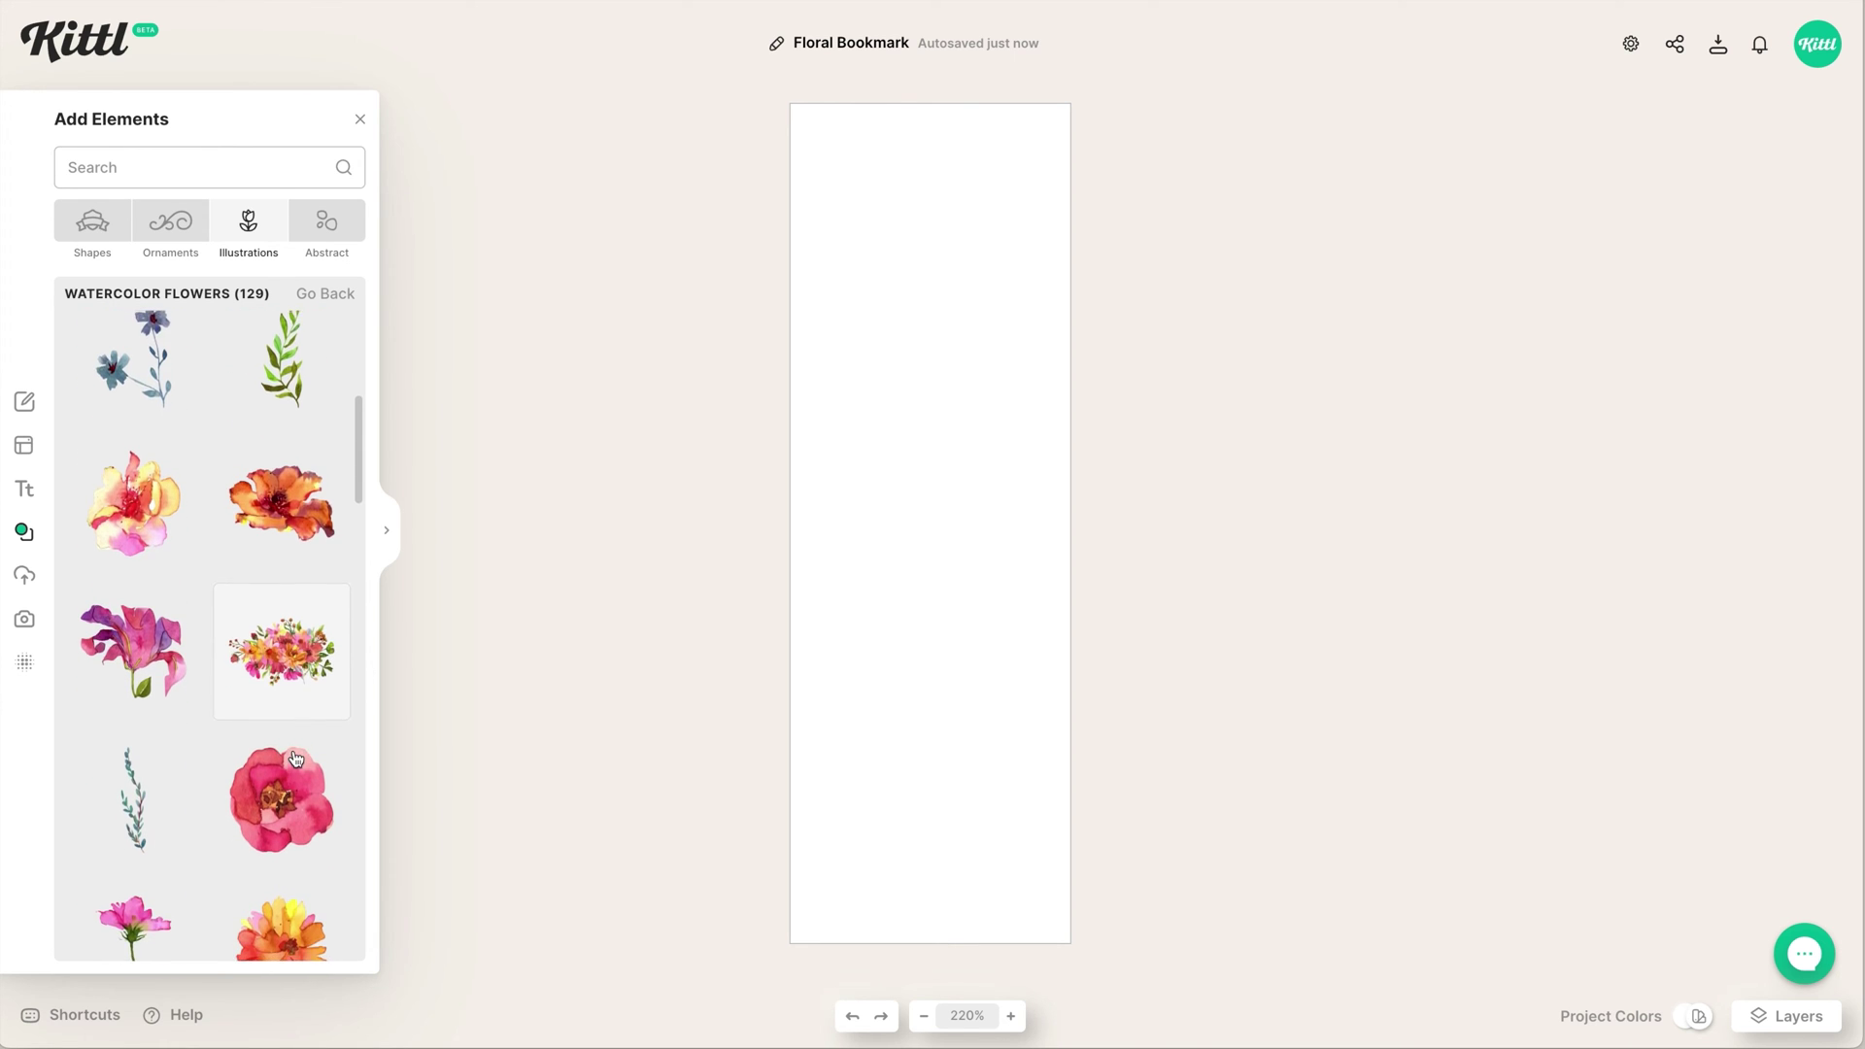
pyautogui.scroll(-6, 305, 729)
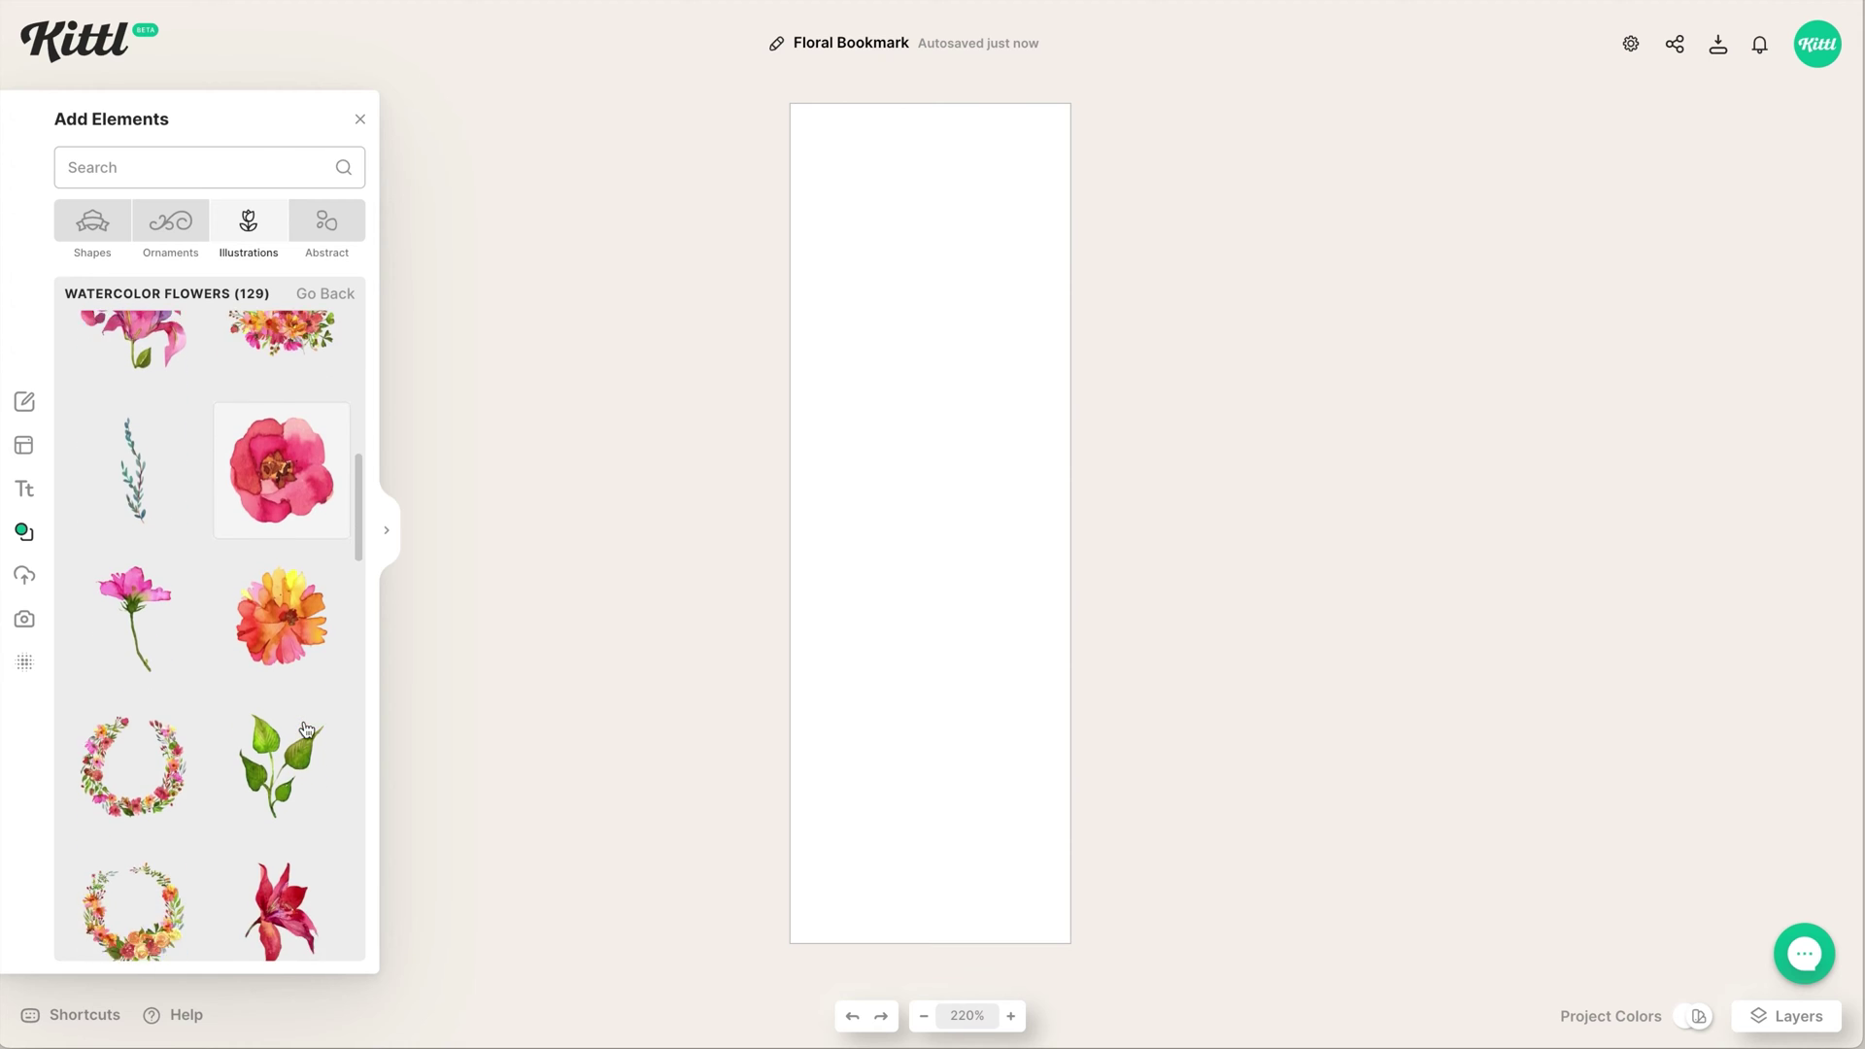
pyautogui.scroll(-9, 307, 730)
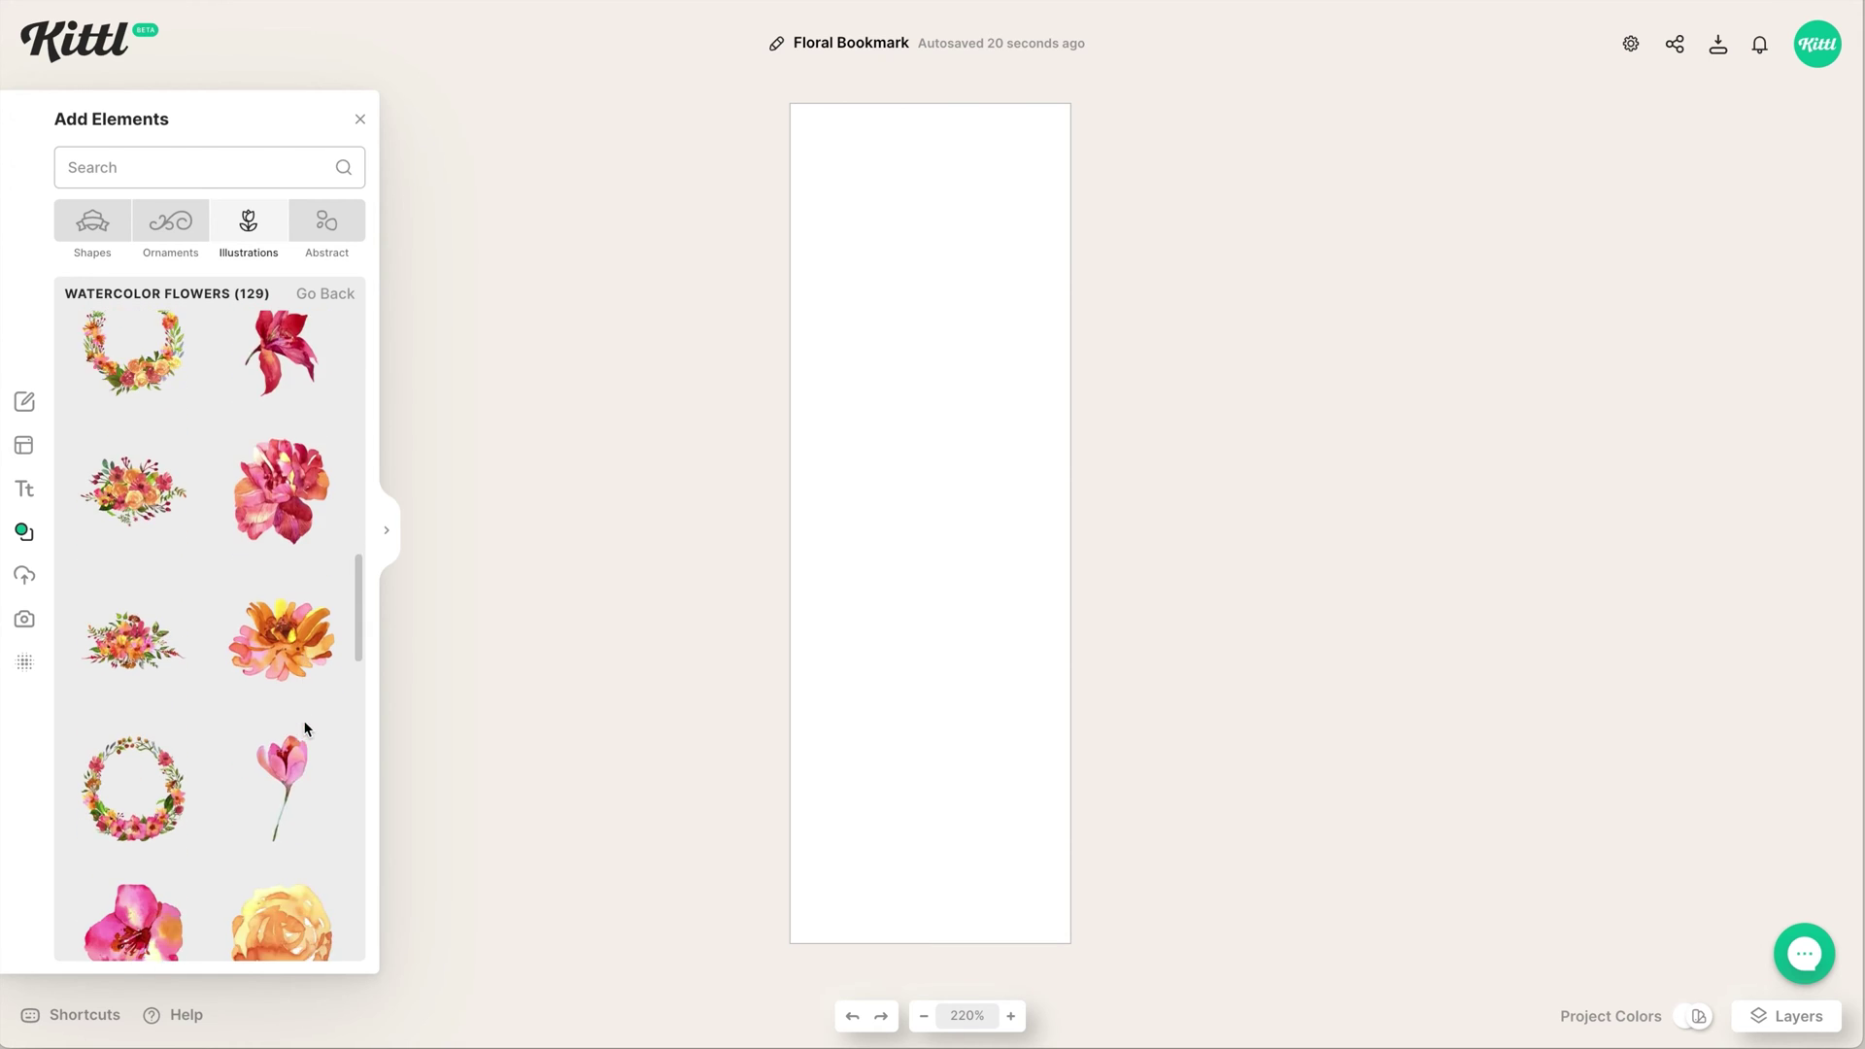
pyautogui.scroll(-4, 307, 729)
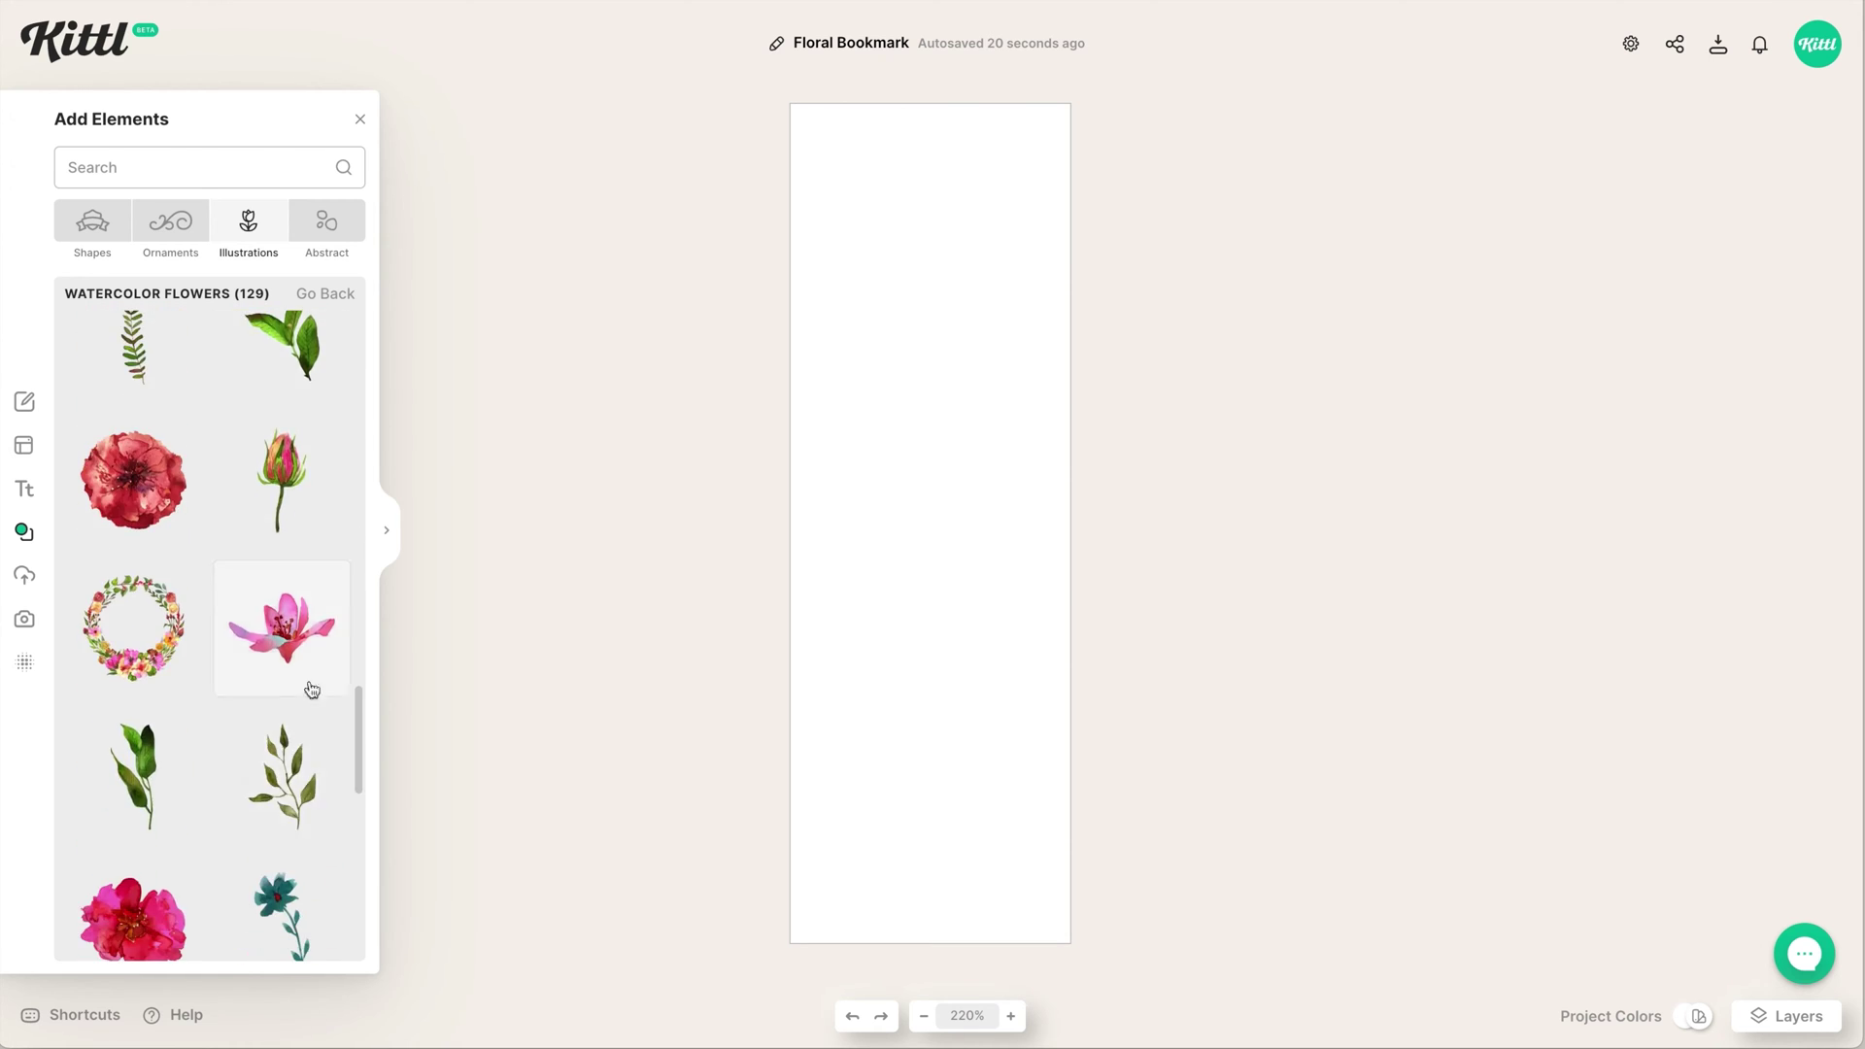
pyautogui.scroll(-7, 311, 689)
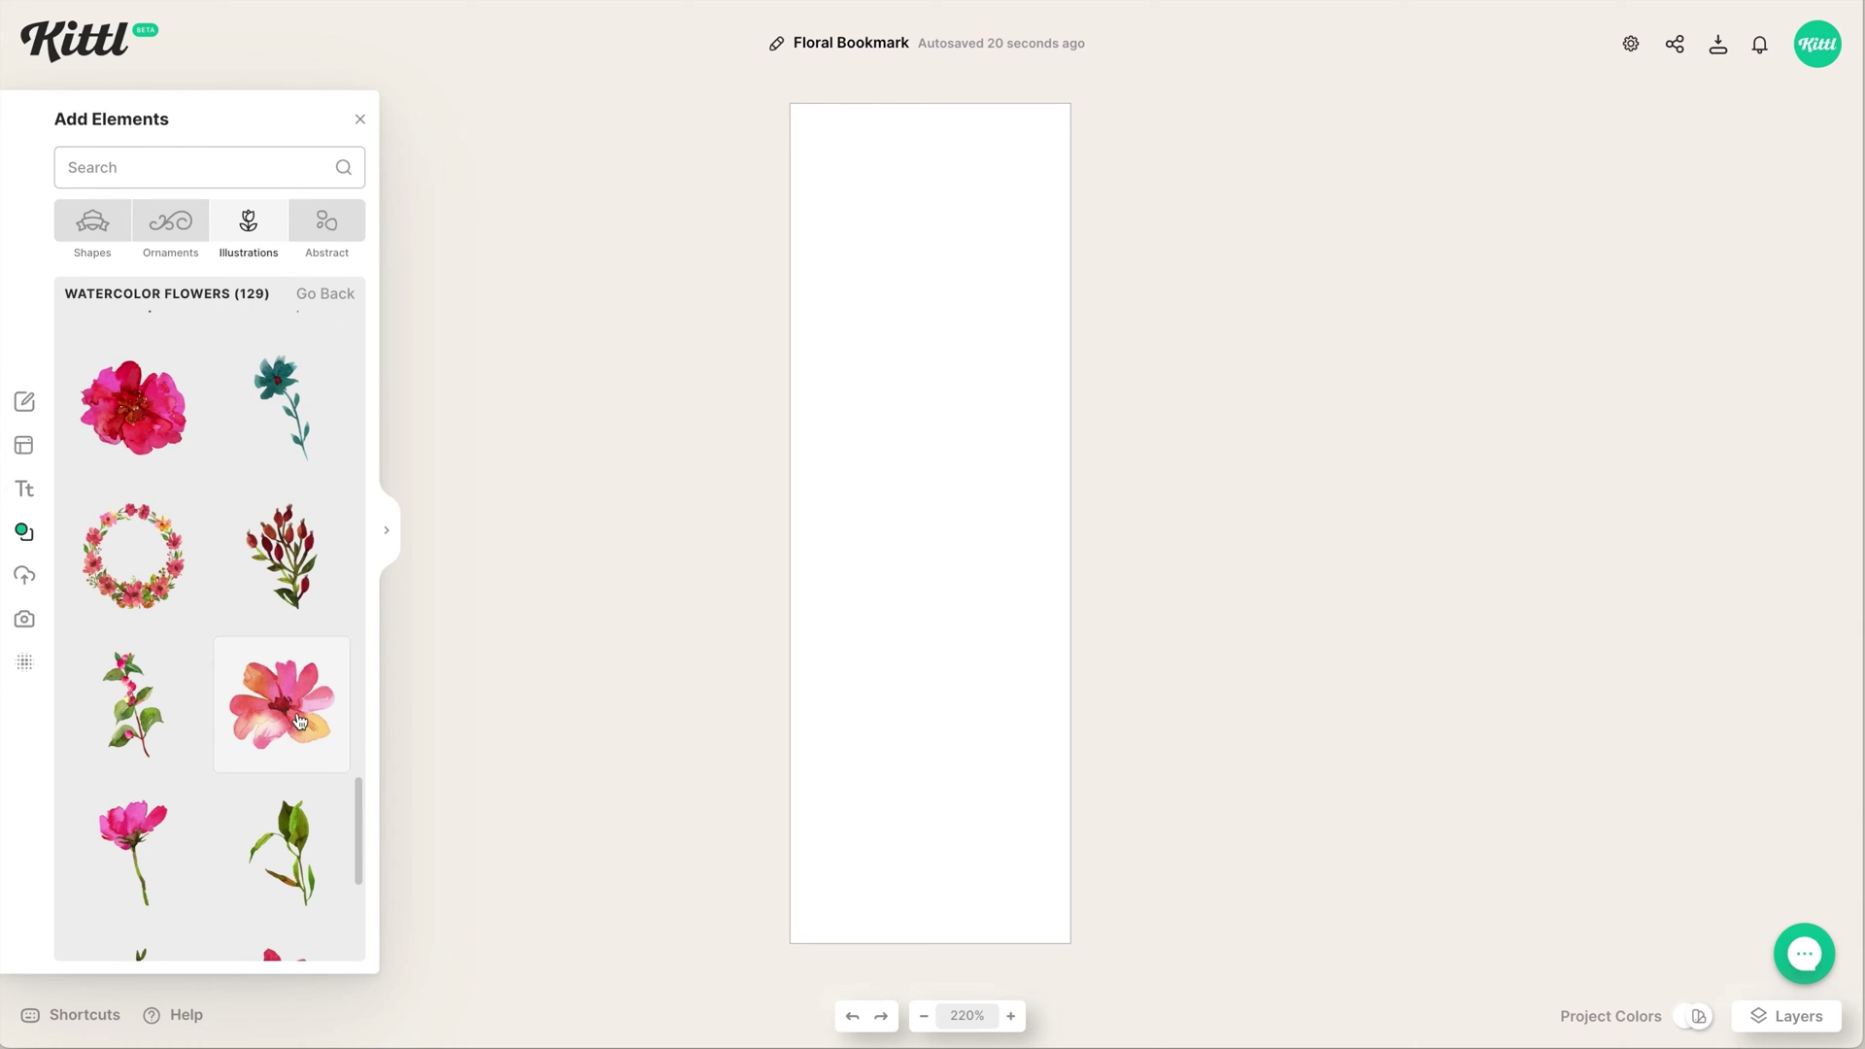
# - Add the pink watercolor flower, enlarge it and position it across the bookmark's bottom, bleeding off the edges
pyautogui.click(297, 725)
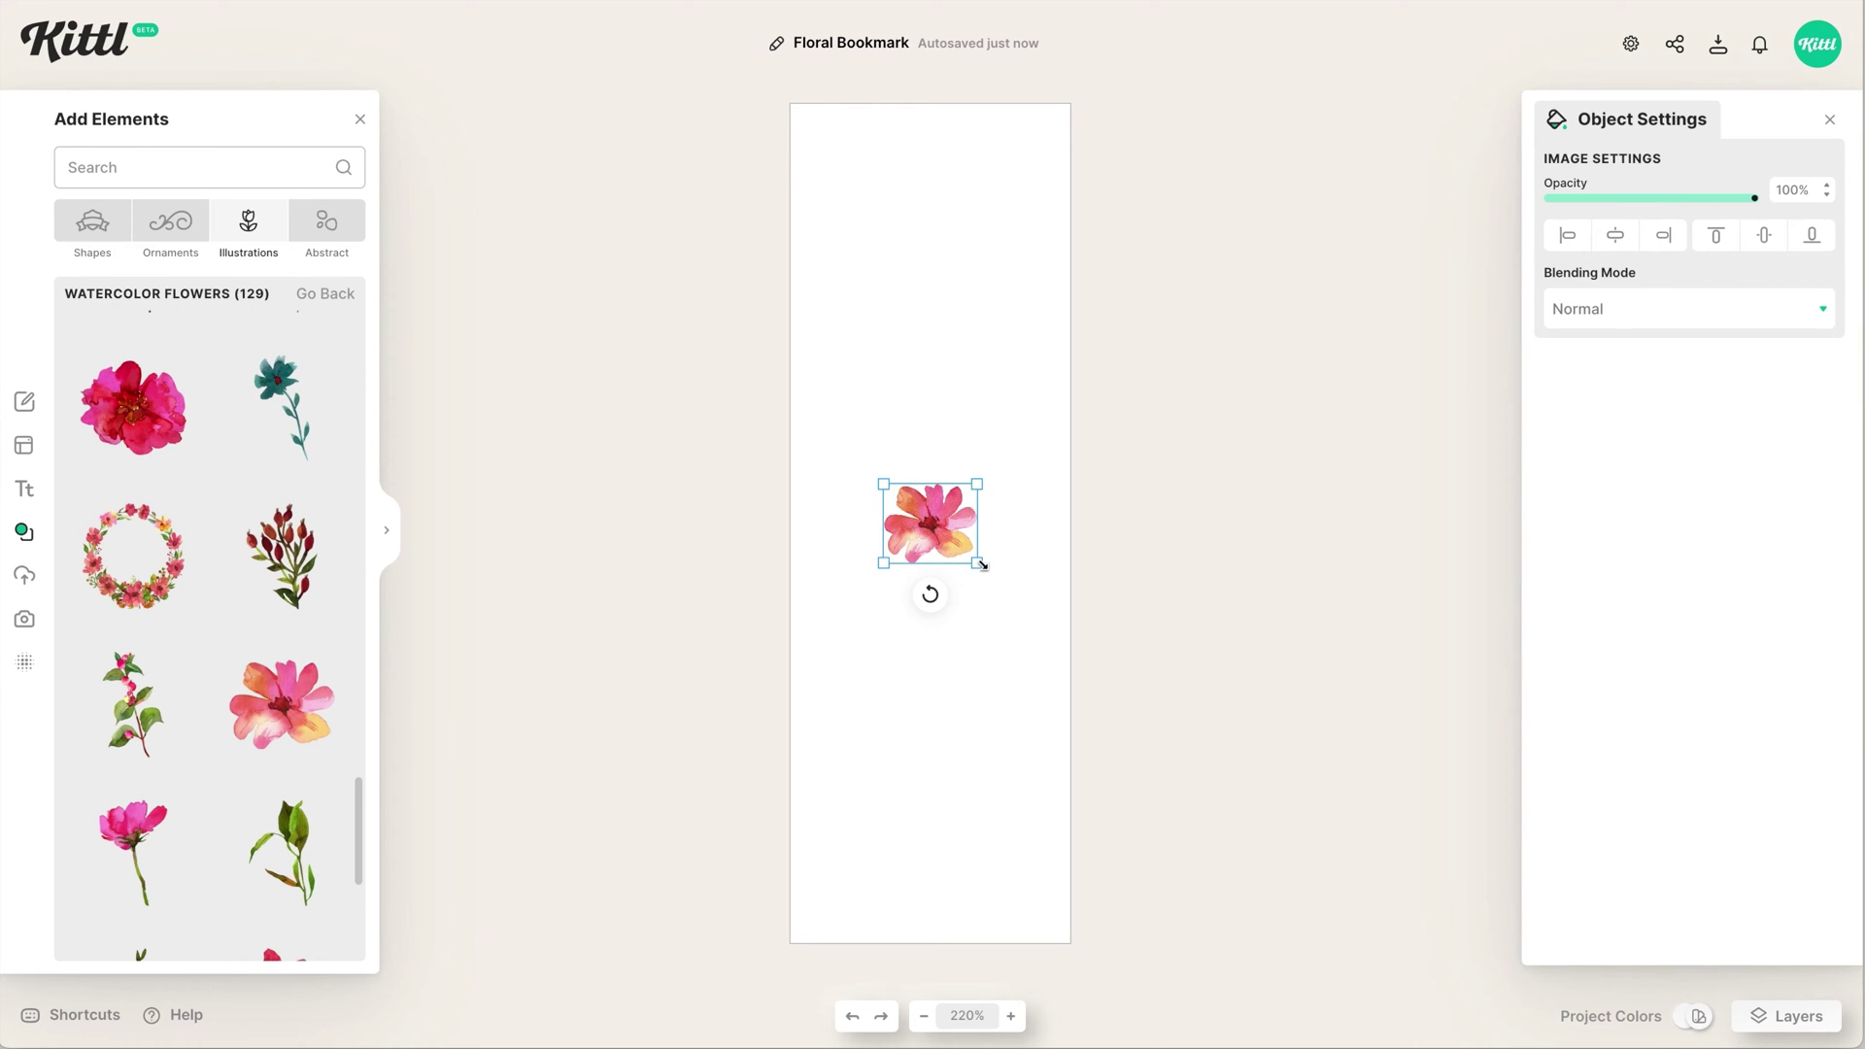
pyautogui.moveTo(982, 566); pyautogui.dragTo(1066, 812)
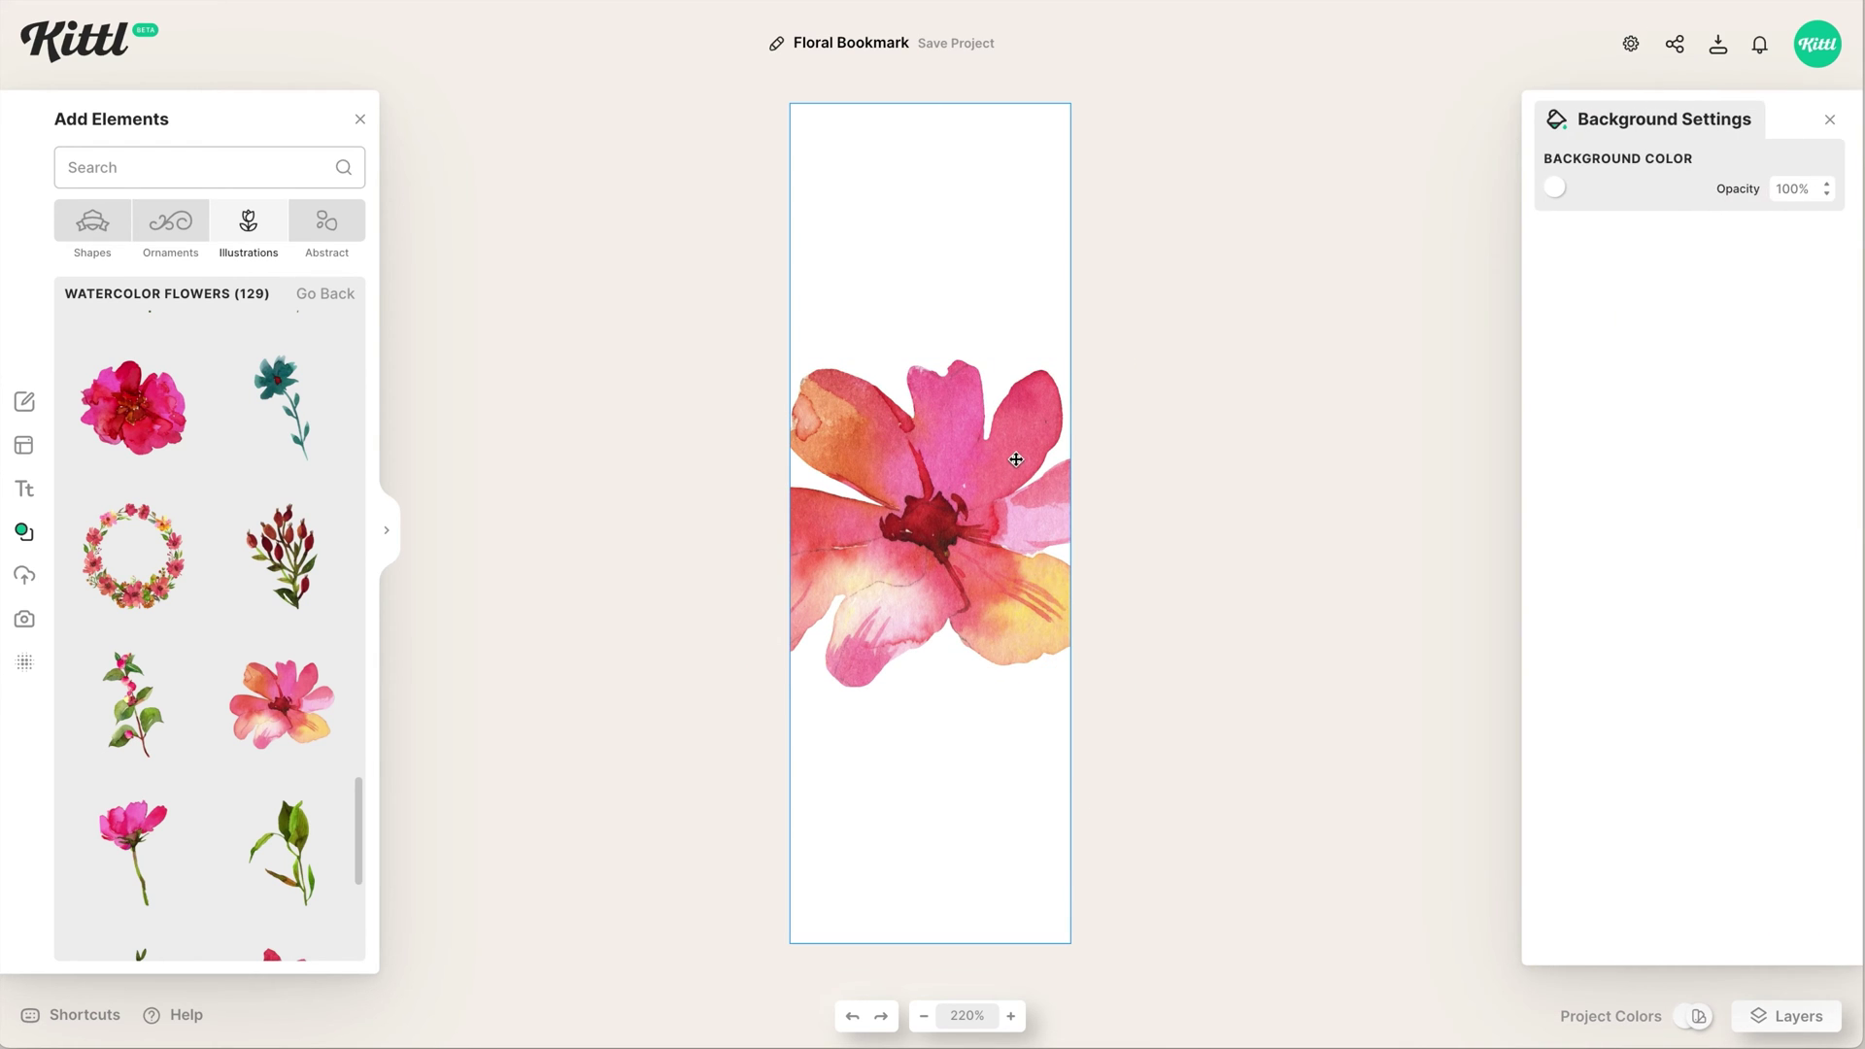
pyautogui.moveTo(1005, 459); pyautogui.dragTo(1000, 755)
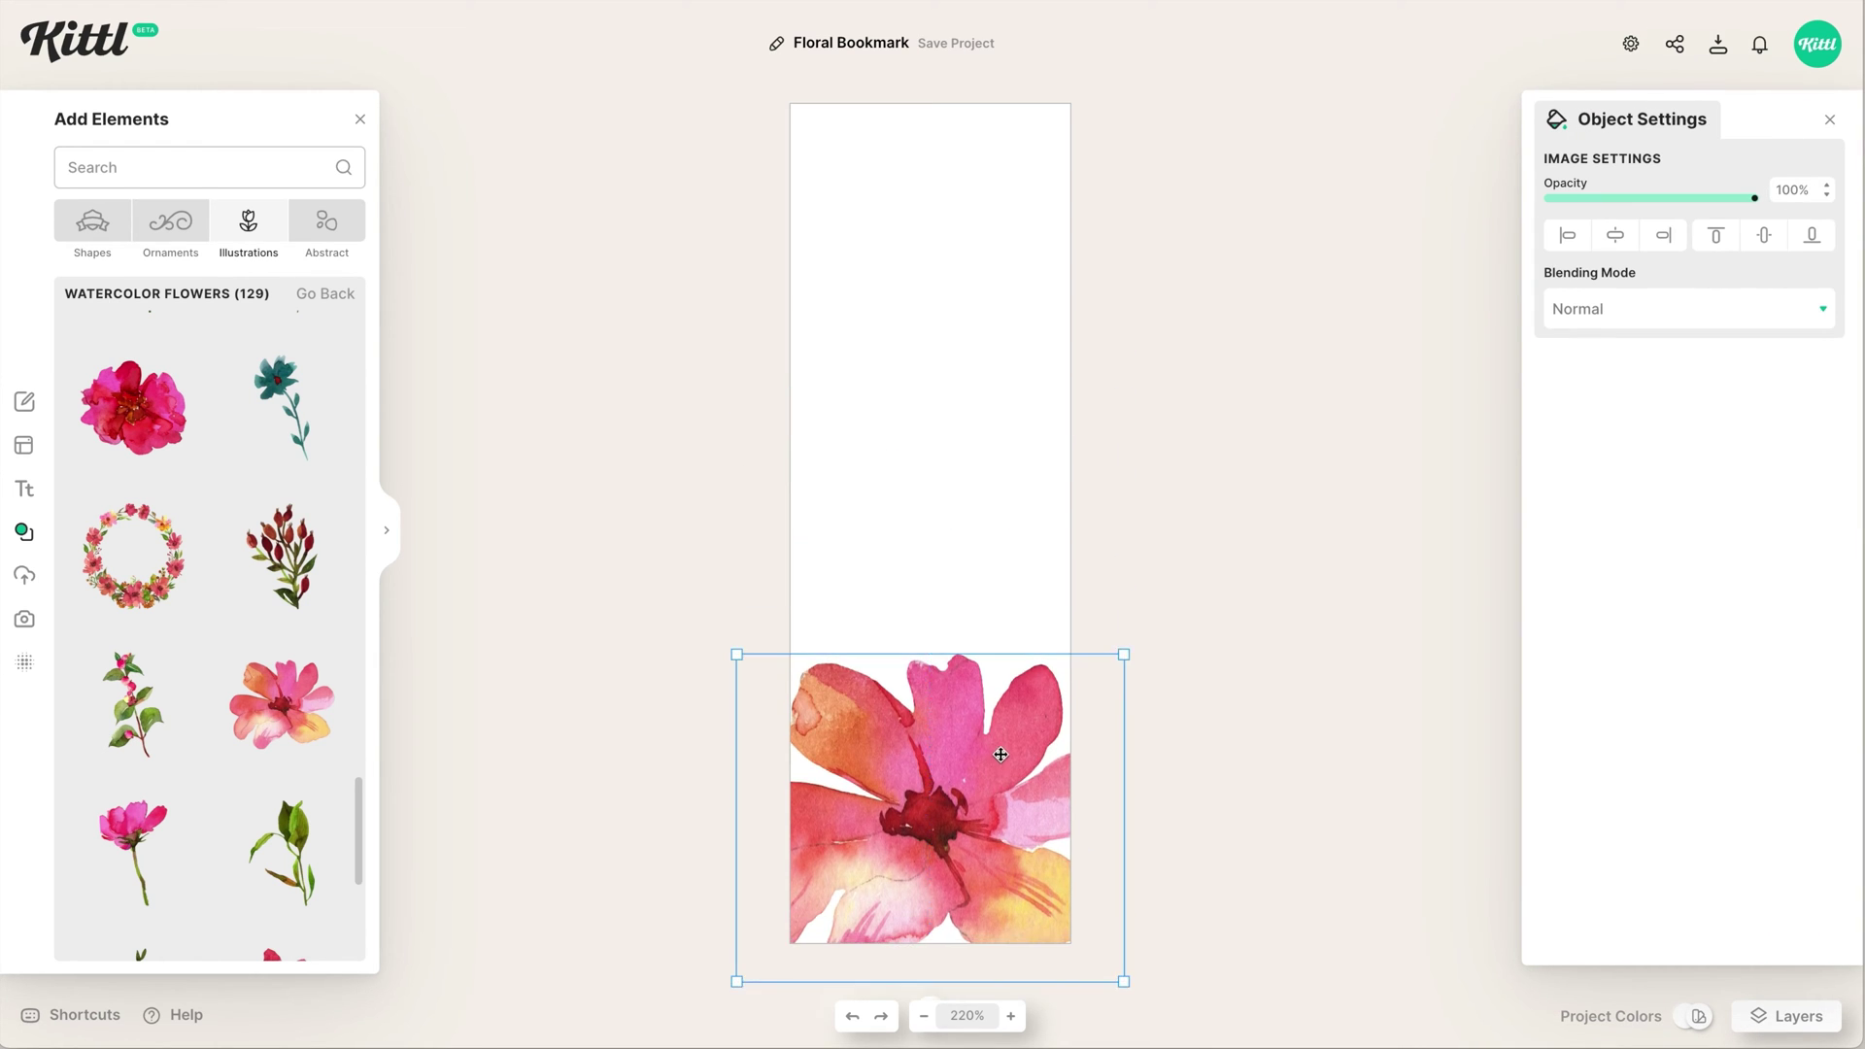
pyautogui.moveTo(1129, 656); pyautogui.dragTo(1167, 656)
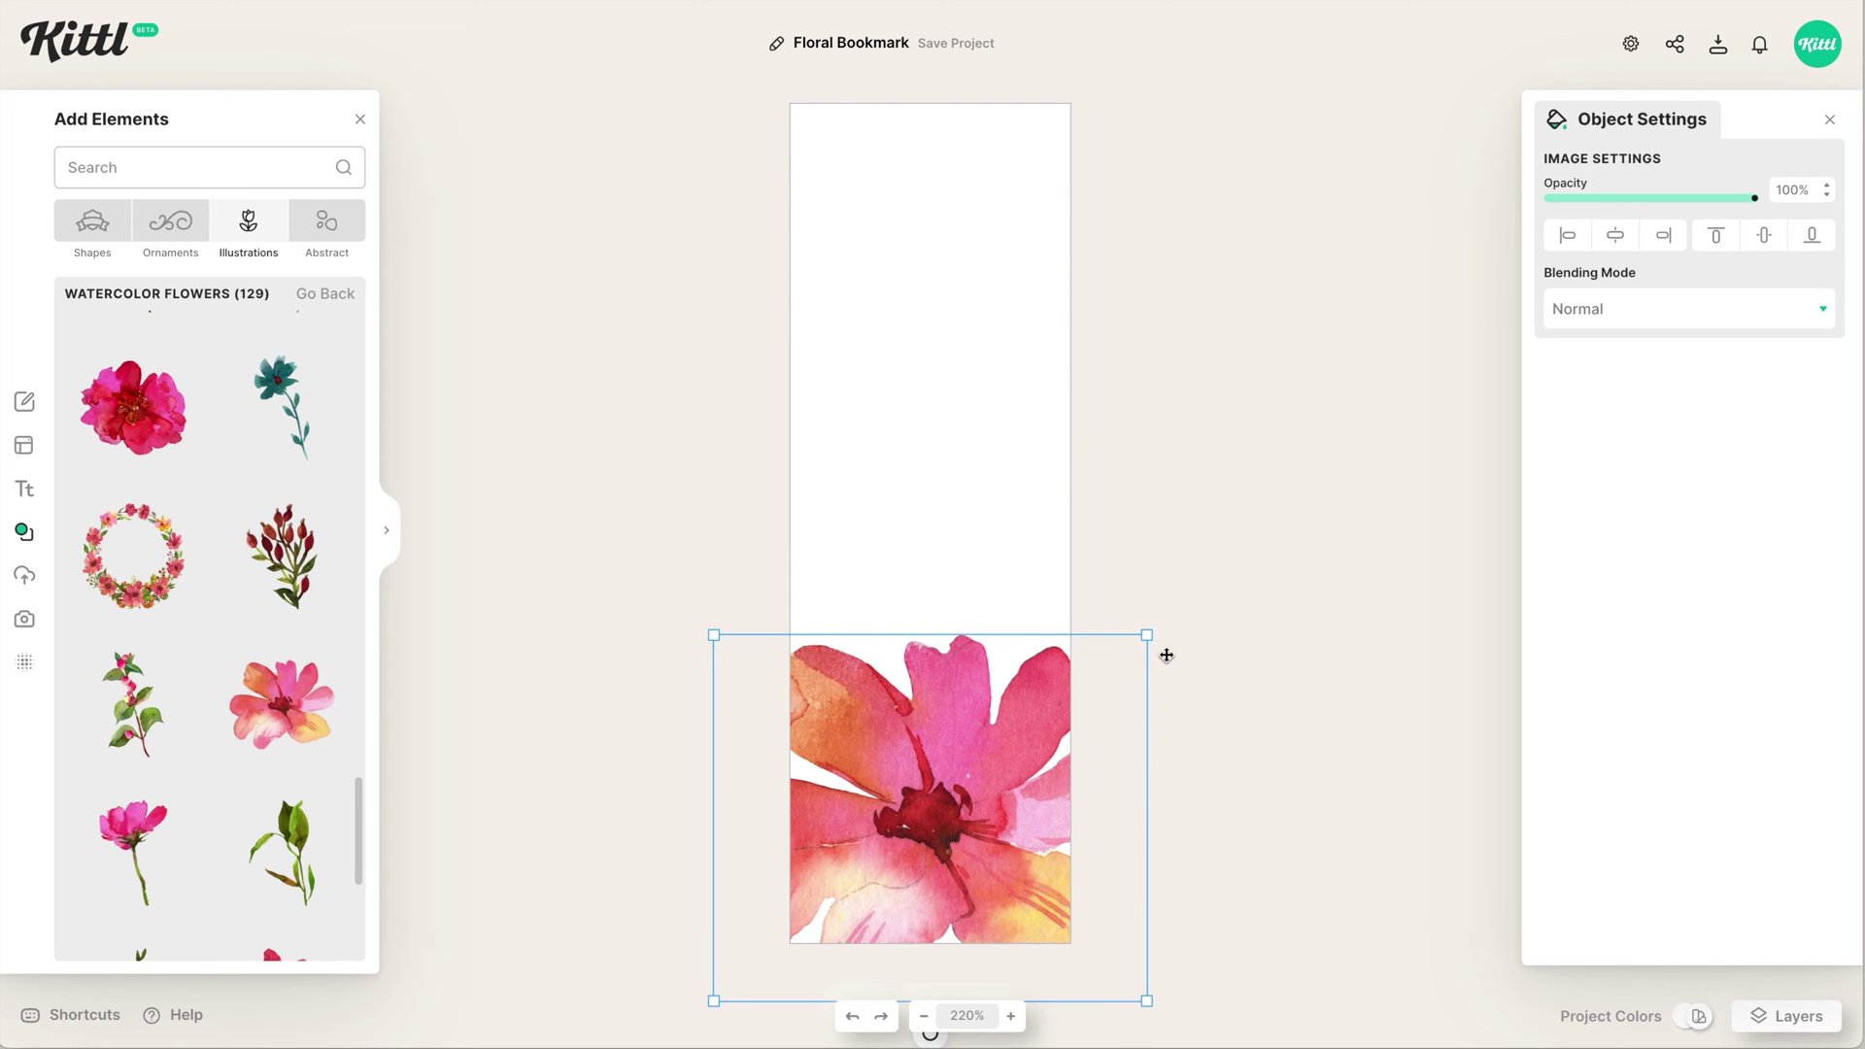
pyautogui.moveTo(1030, 808); pyautogui.dragTo(1031, 802)
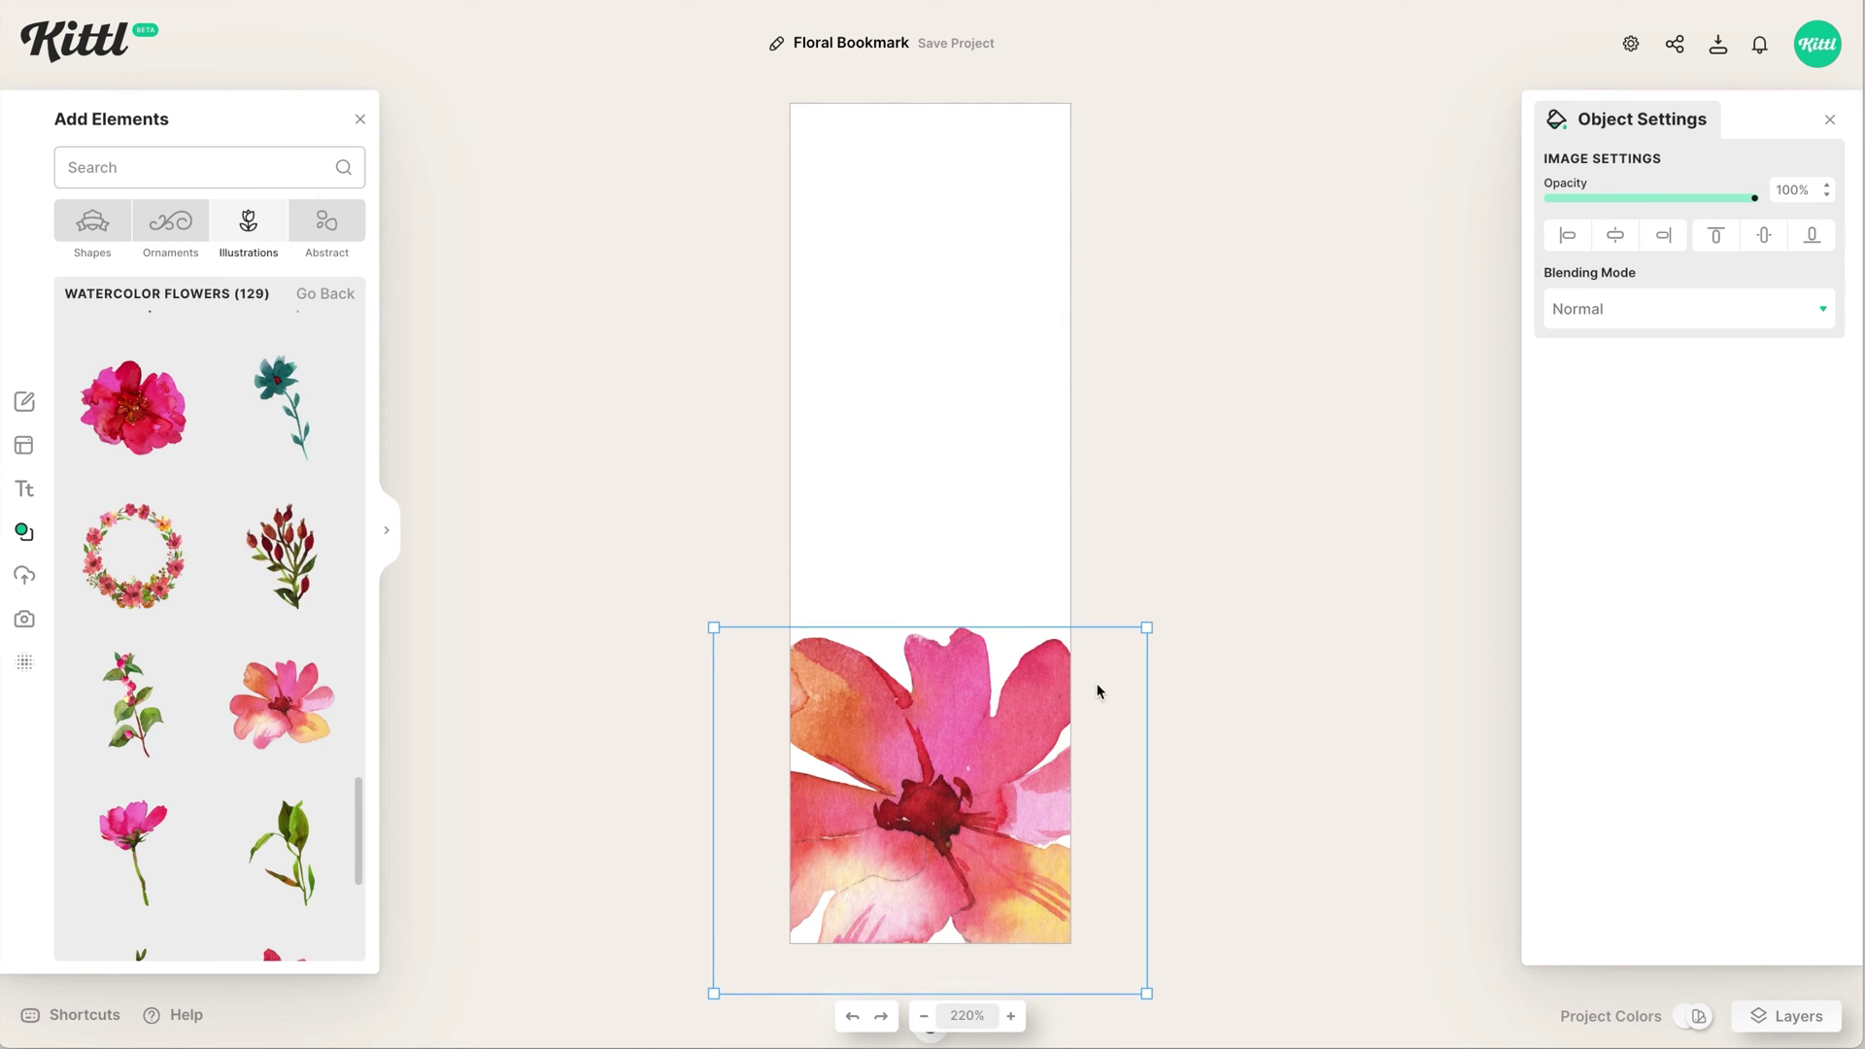
pyautogui.moveTo(1153, 626); pyautogui.dragTo(1187, 594)
pyautogui.moveTo(1016, 766); pyautogui.dragTo(1017, 758)
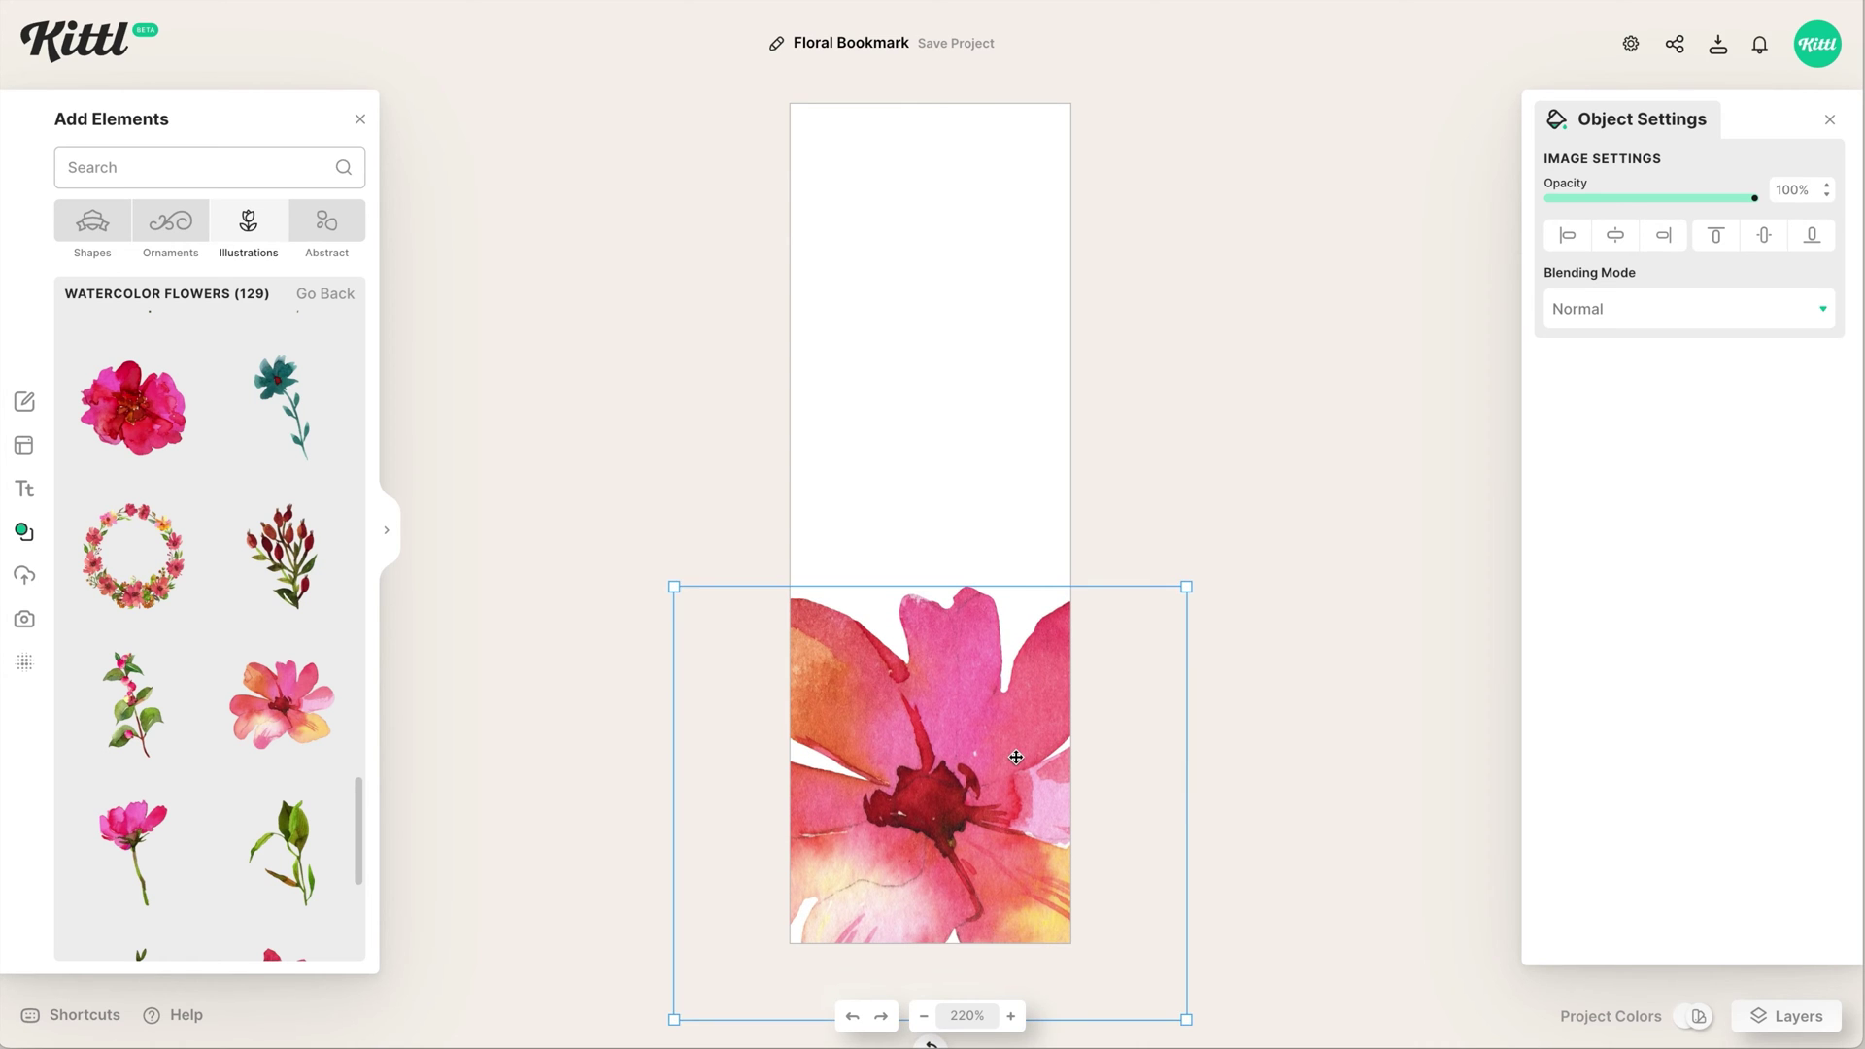
pyautogui.click(1040, 510)
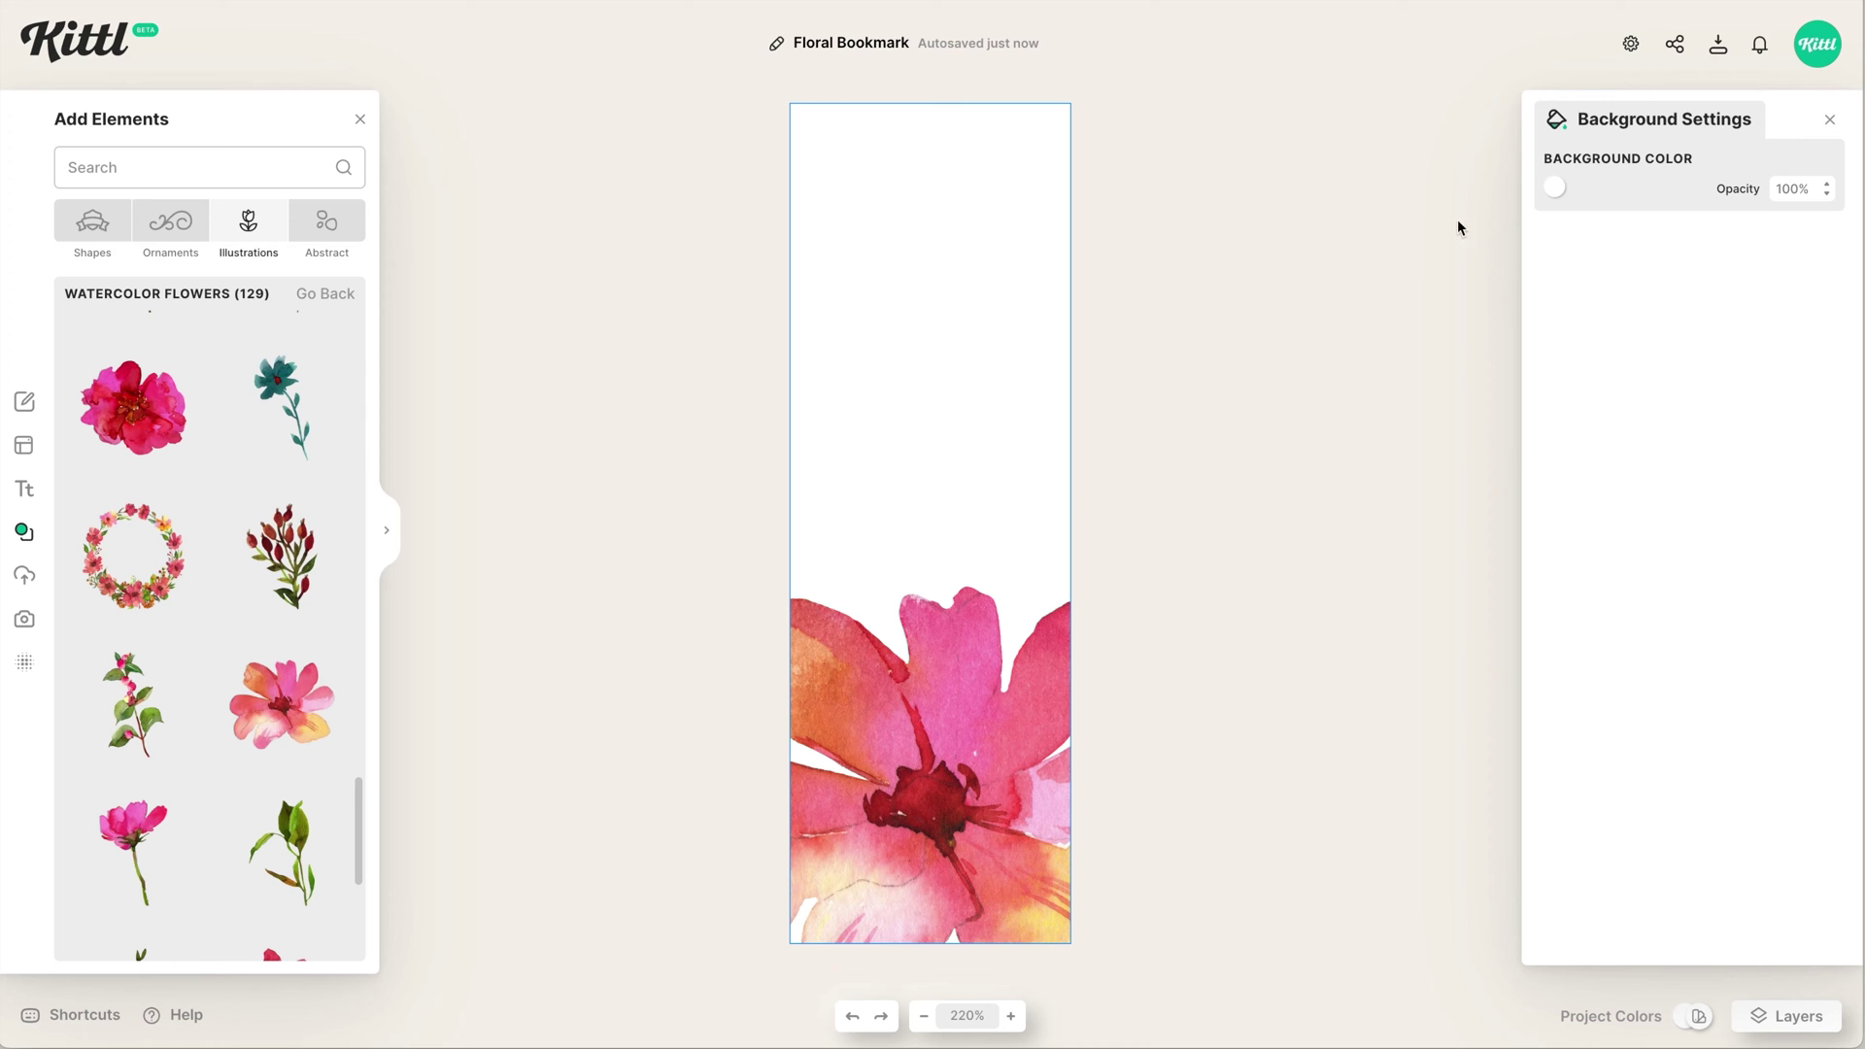
# - Set the bookmark background colour to pale cream f1ebcf
pyautogui.click(1556, 188)
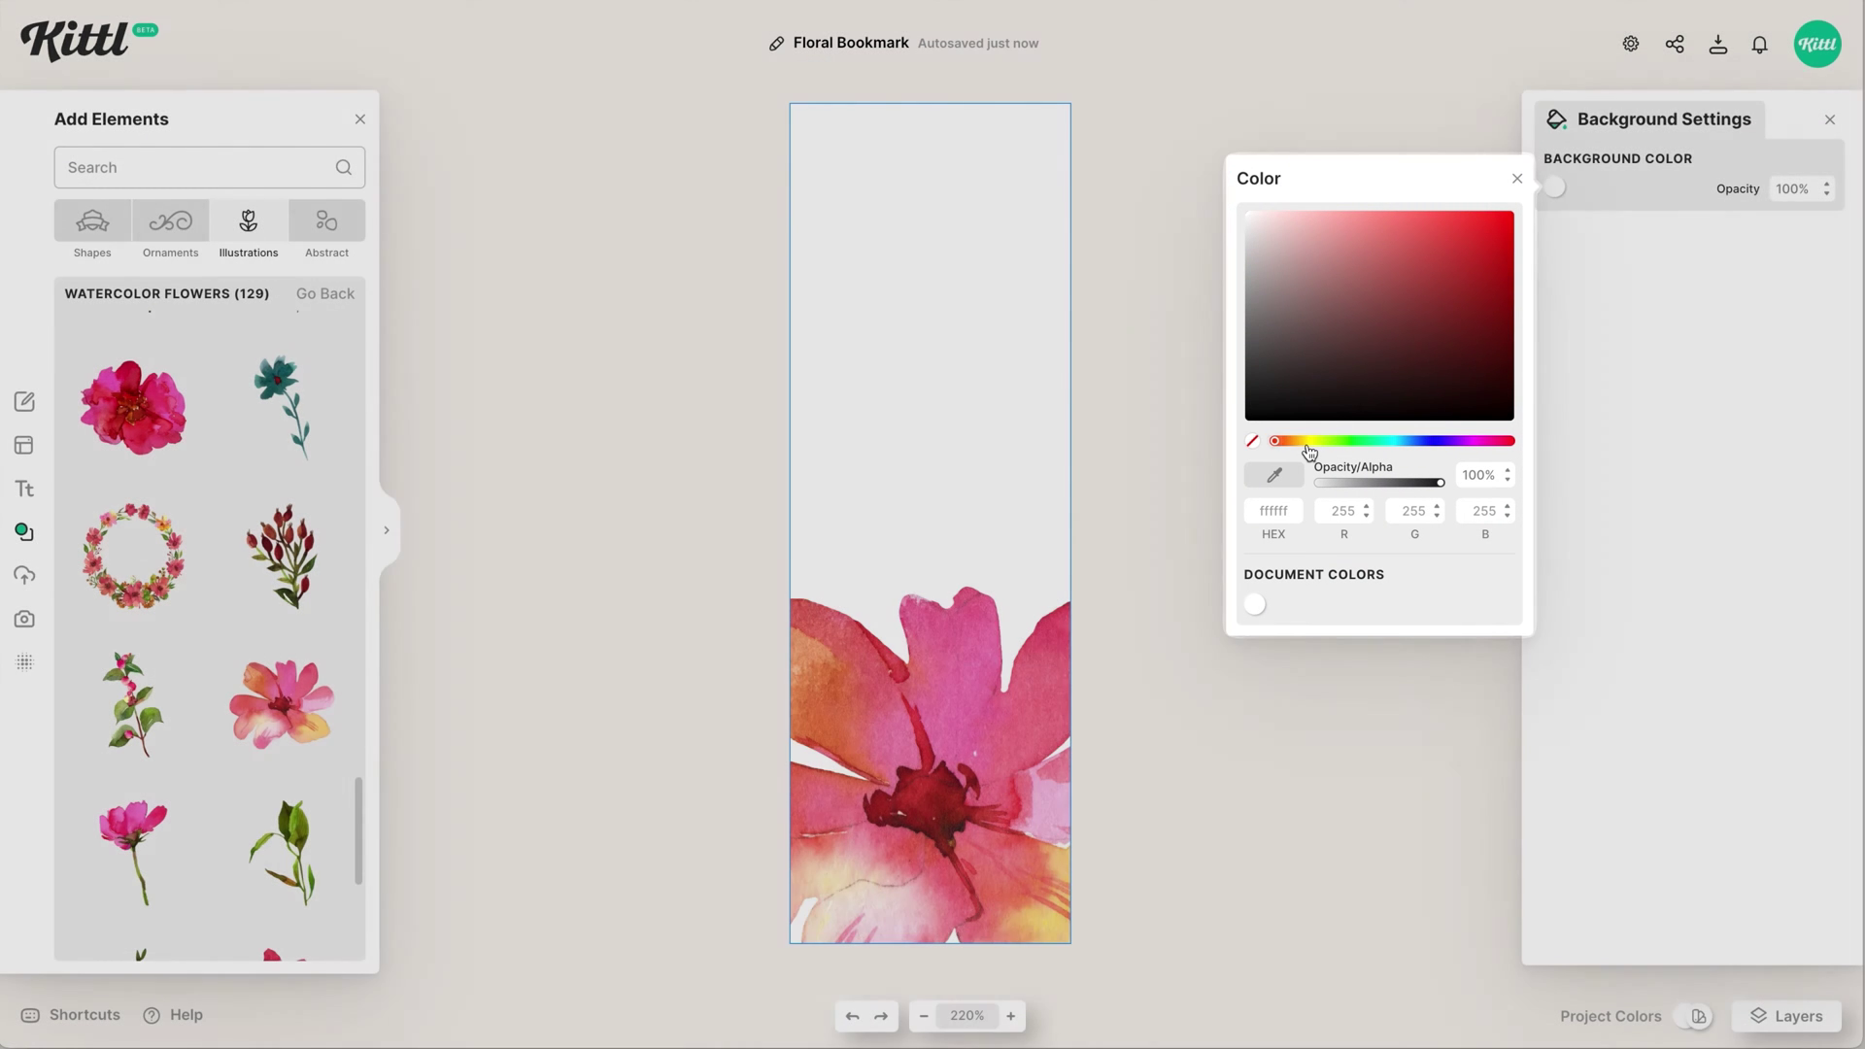
pyautogui.click(1306, 441)
pyautogui.moveTo(1327, 234); pyautogui.dragTo(1297, 224)
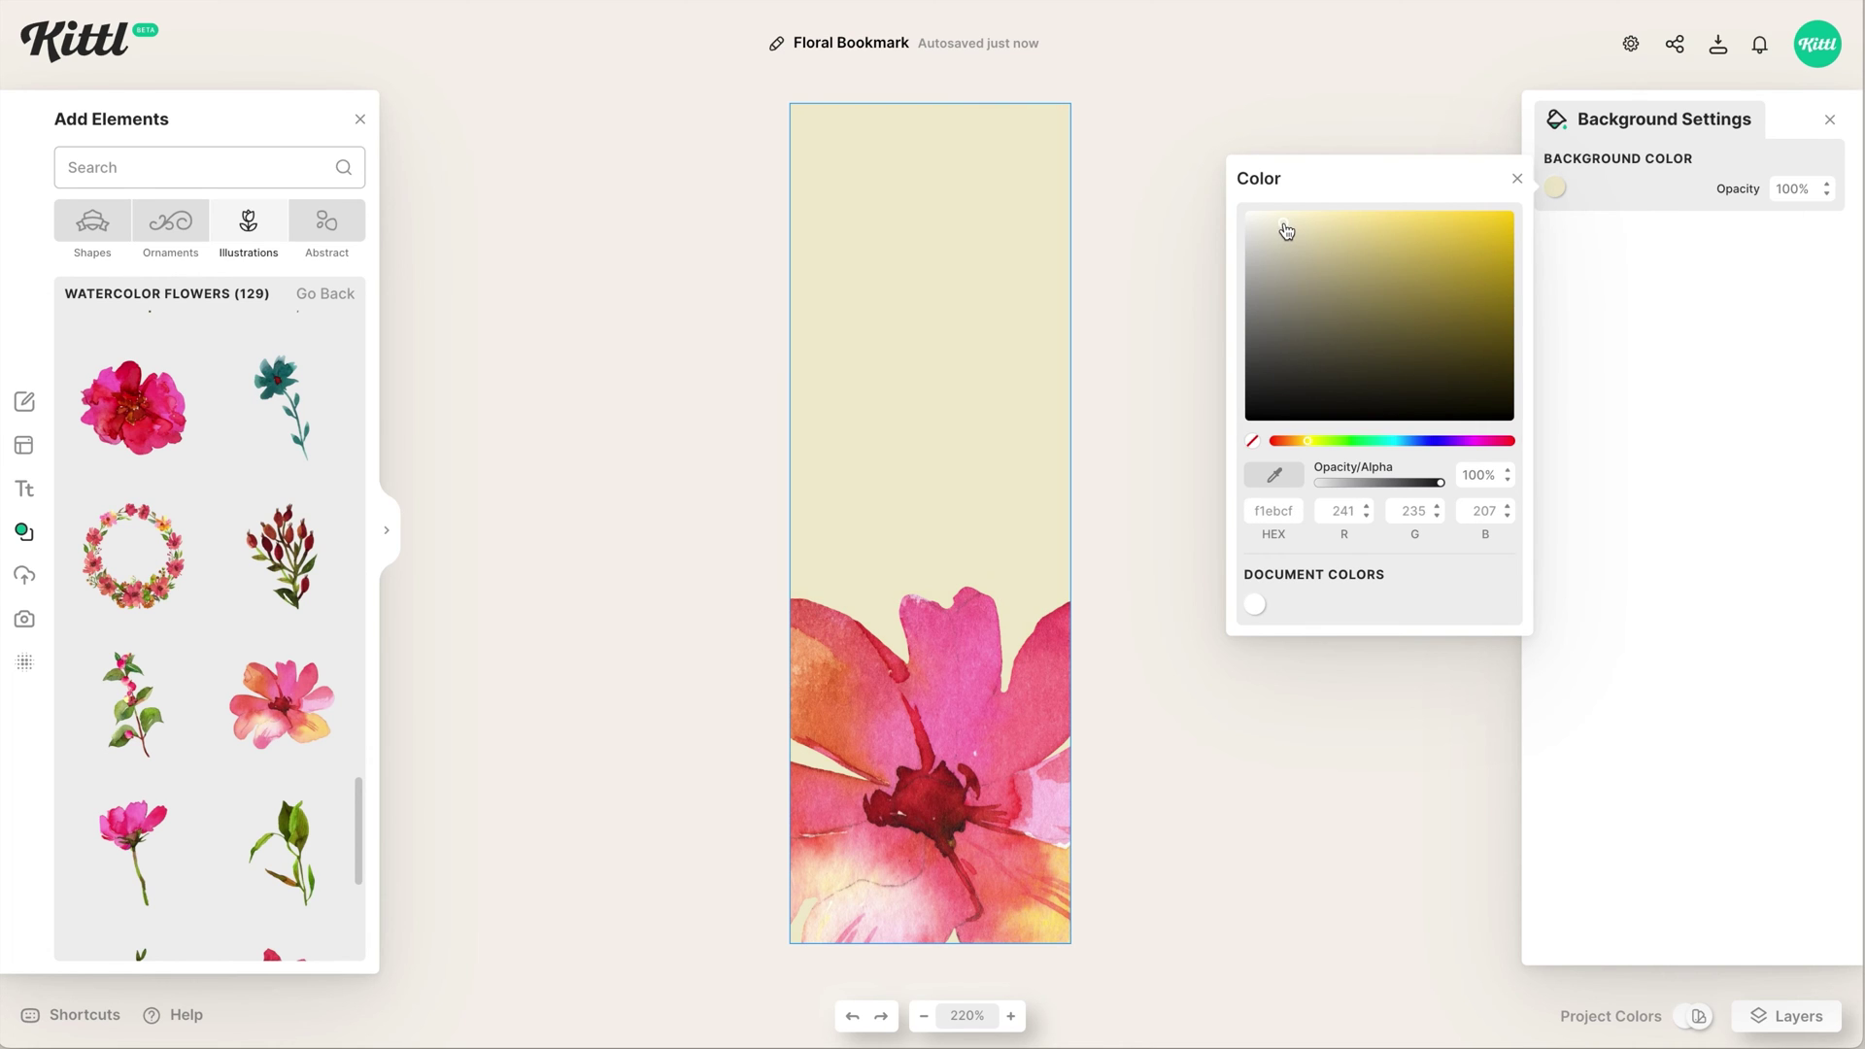
pyautogui.moveTo(1286, 230); pyautogui.dragTo(1283, 223)
pyautogui.click(670, 749)
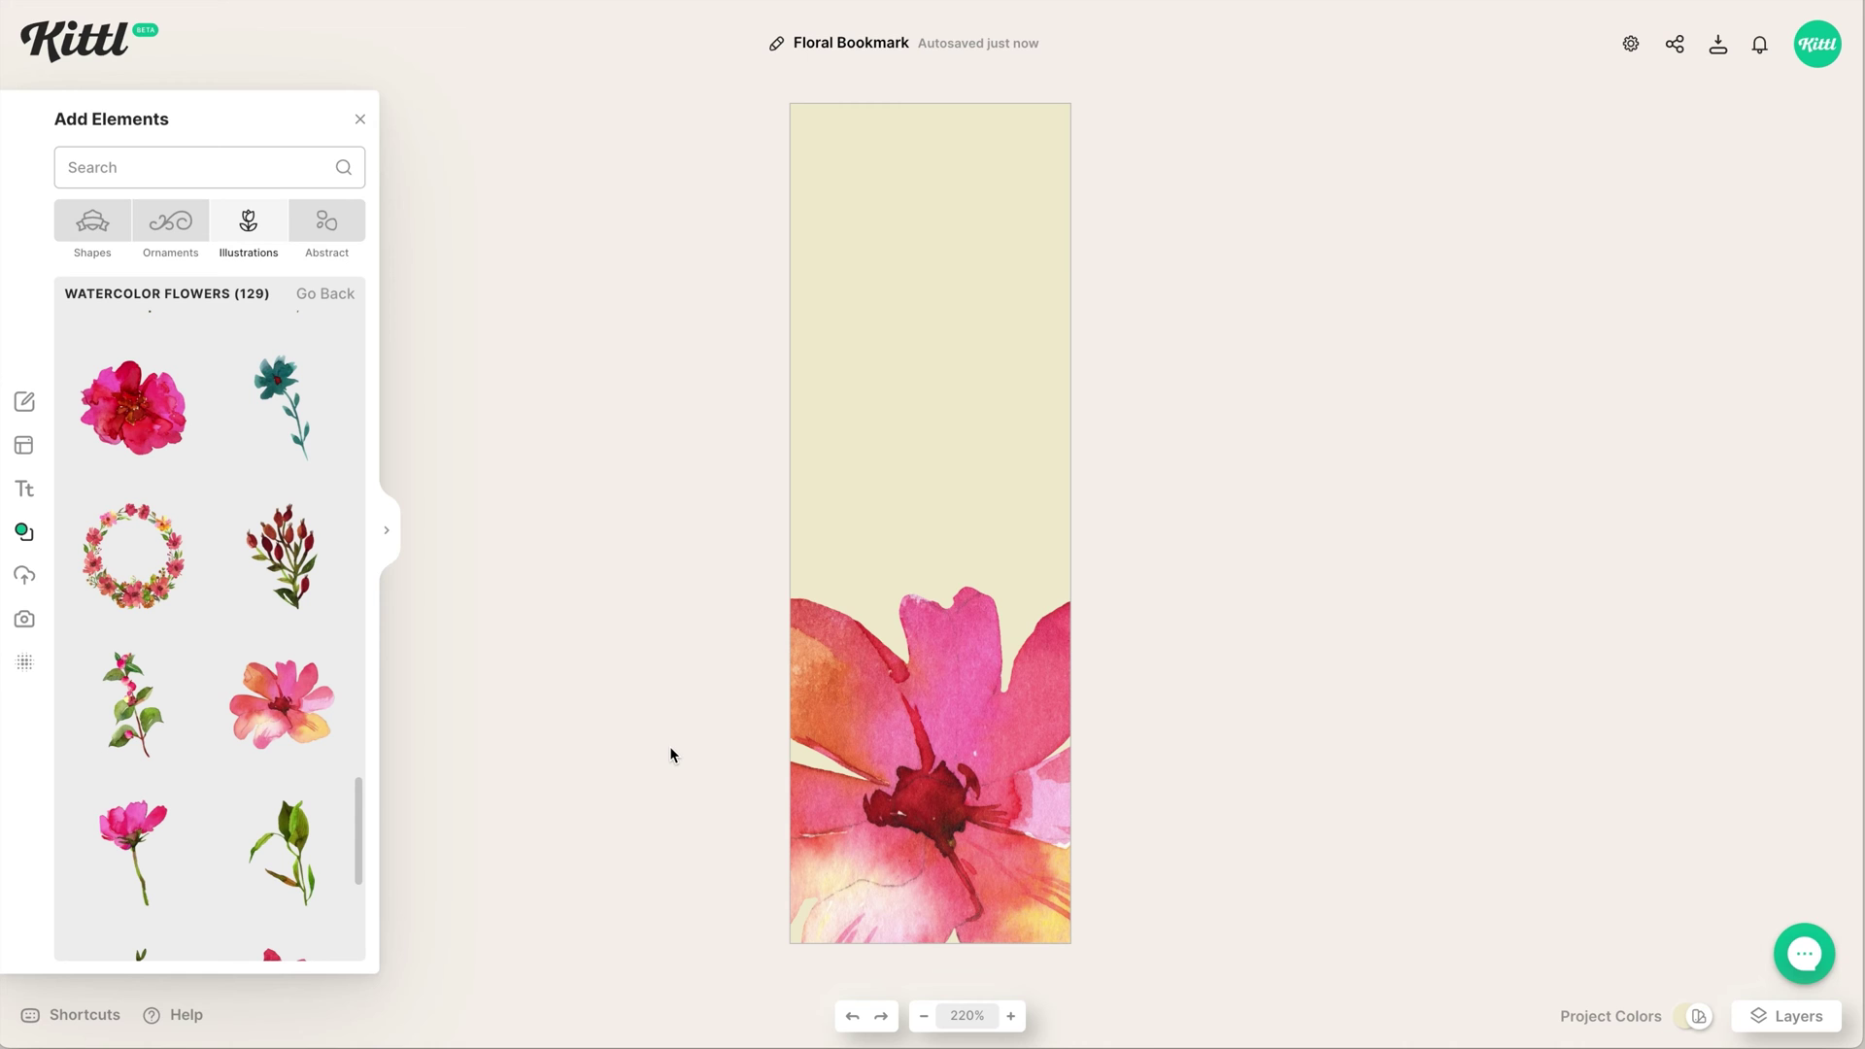
pyautogui.press('t')
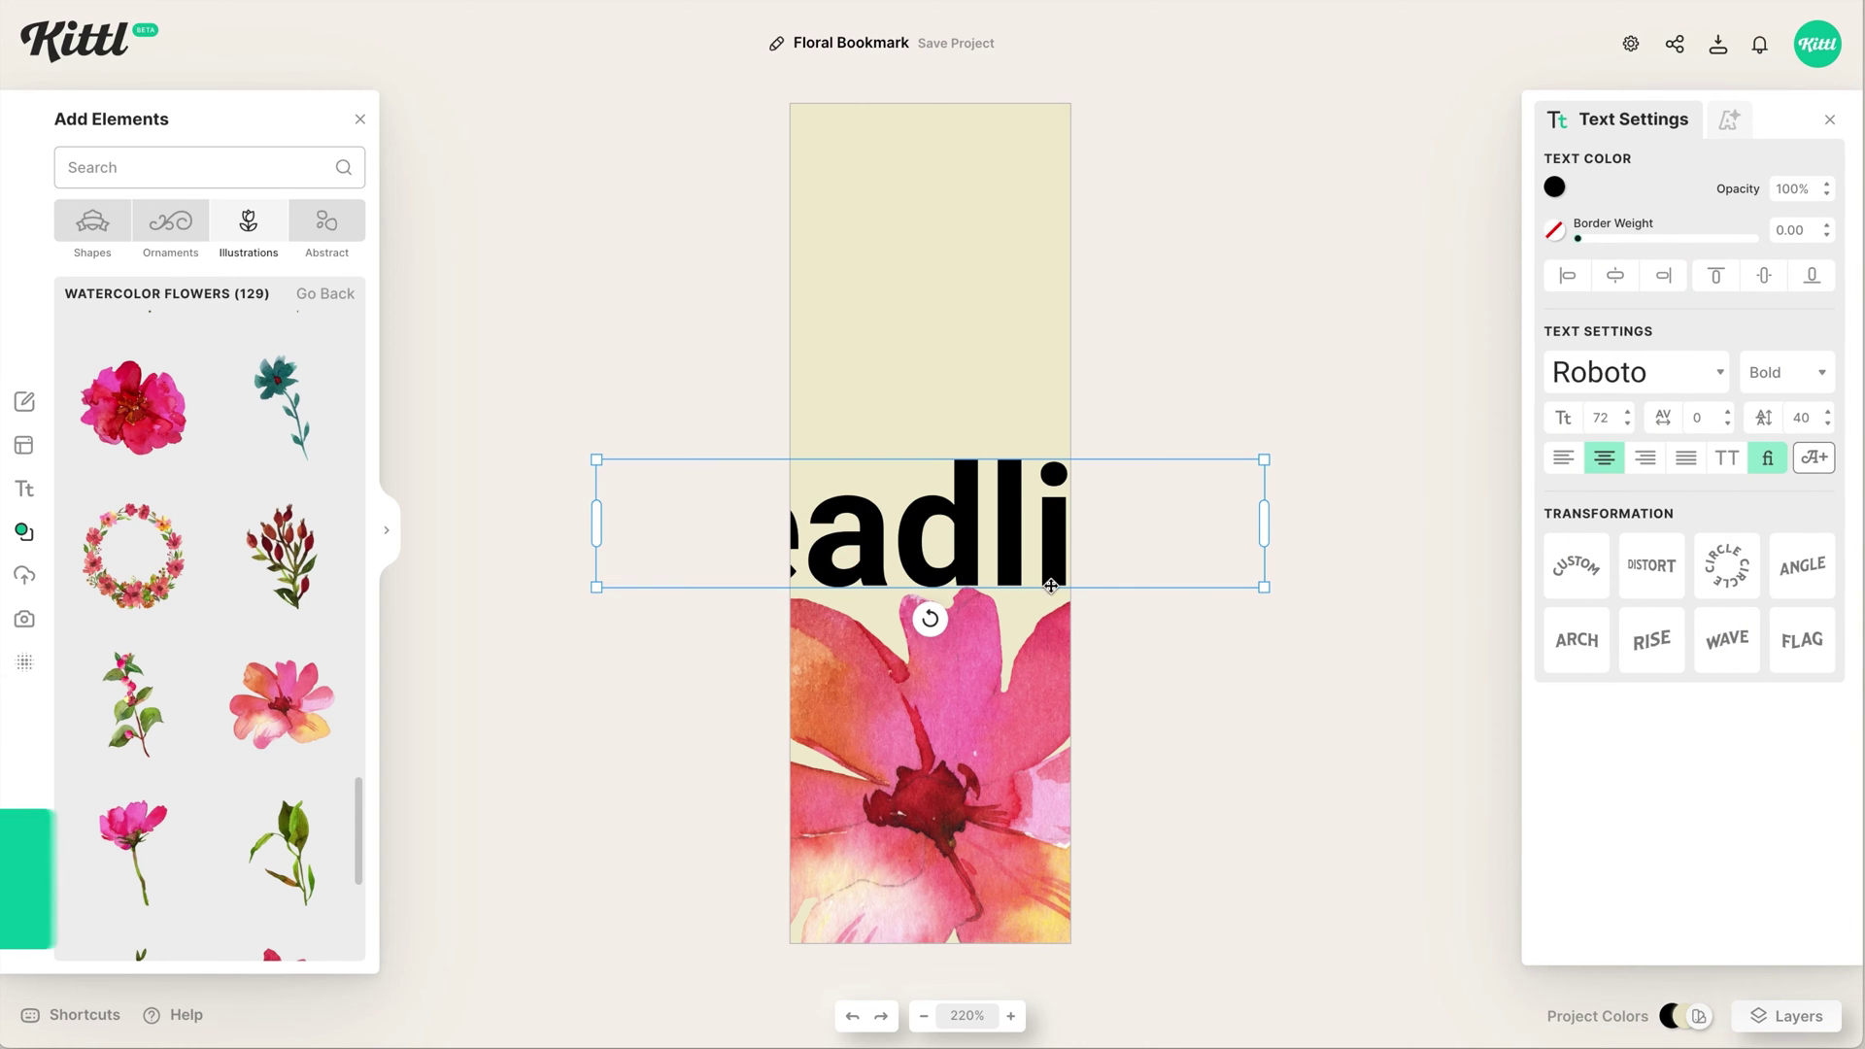
# - Replace the headline with 'be yourself. everyone else is taken.' and widen it to three lines
pyautogui.doubleClick(1034, 401)
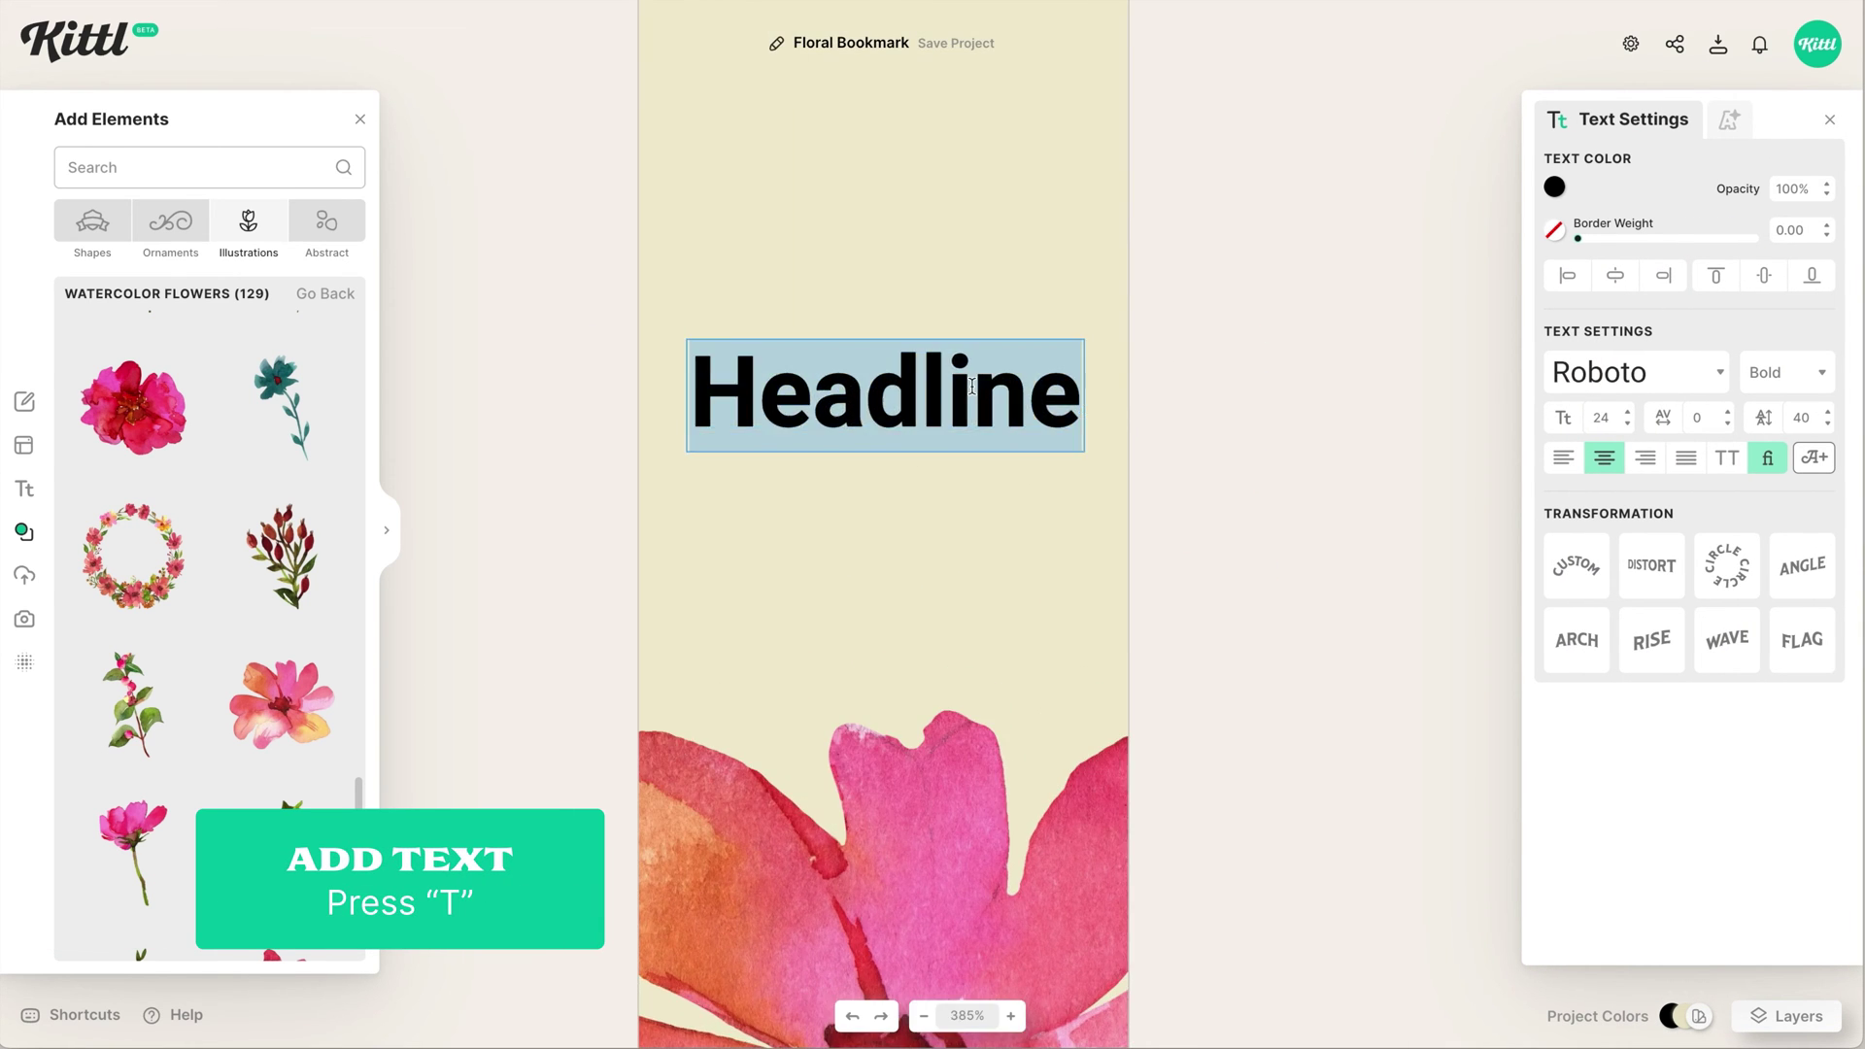
pyautogui.write('be yourself. ')
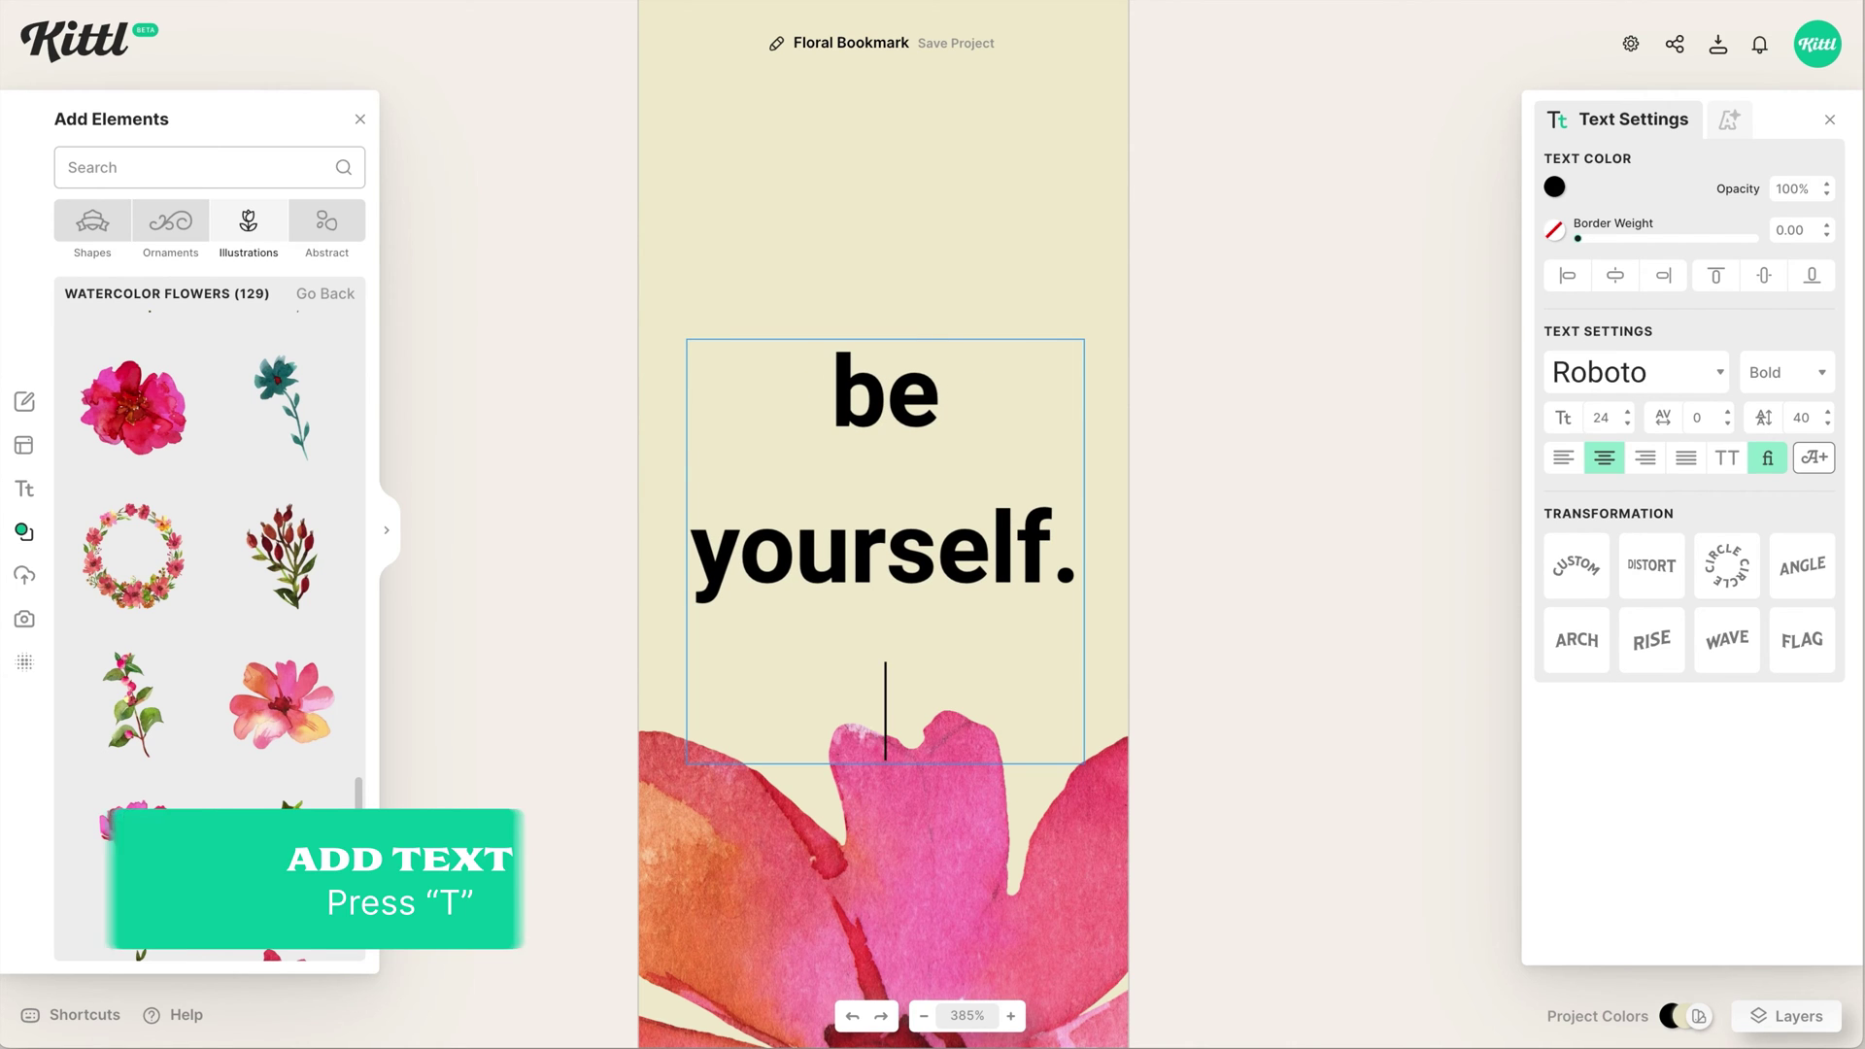
pyautogui.write('everyone else is taken.')
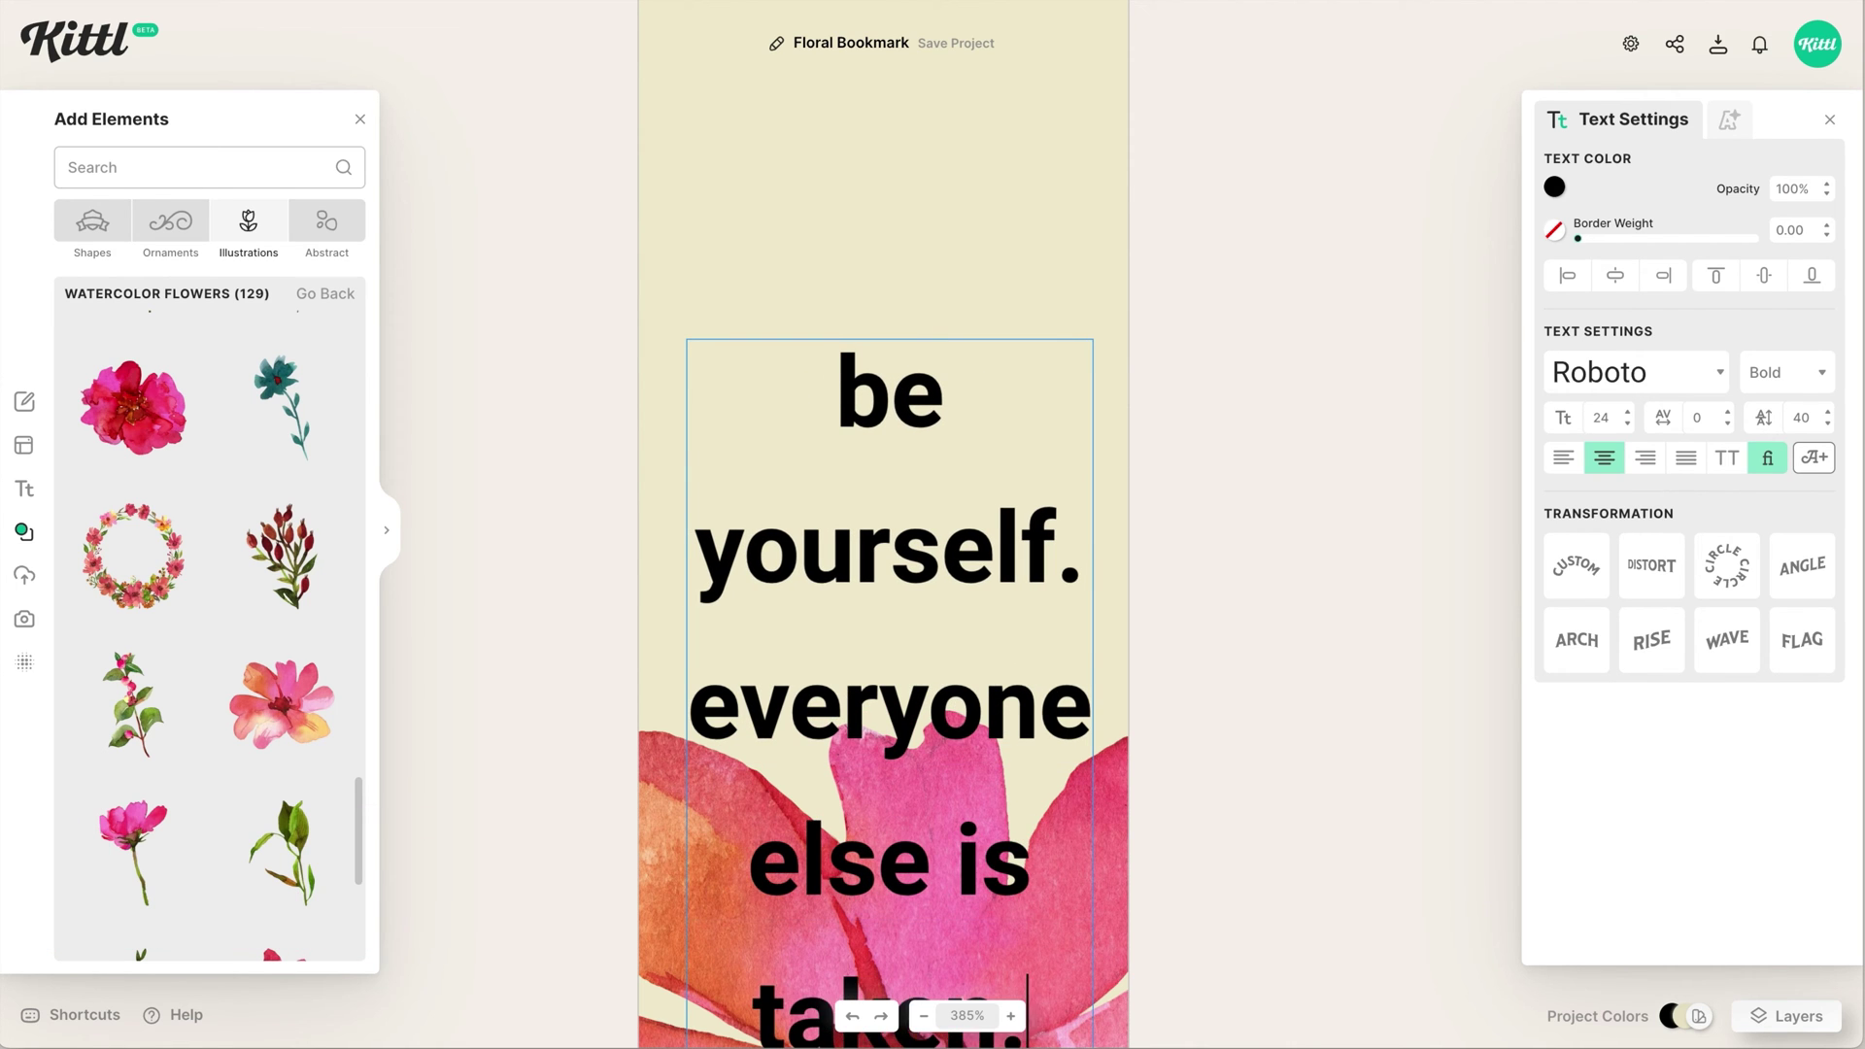
pyautogui.press('Escape')
pyautogui.moveTo(1112, 425); pyautogui.dragTo(1153, 449)
pyautogui.click(1142, 440)
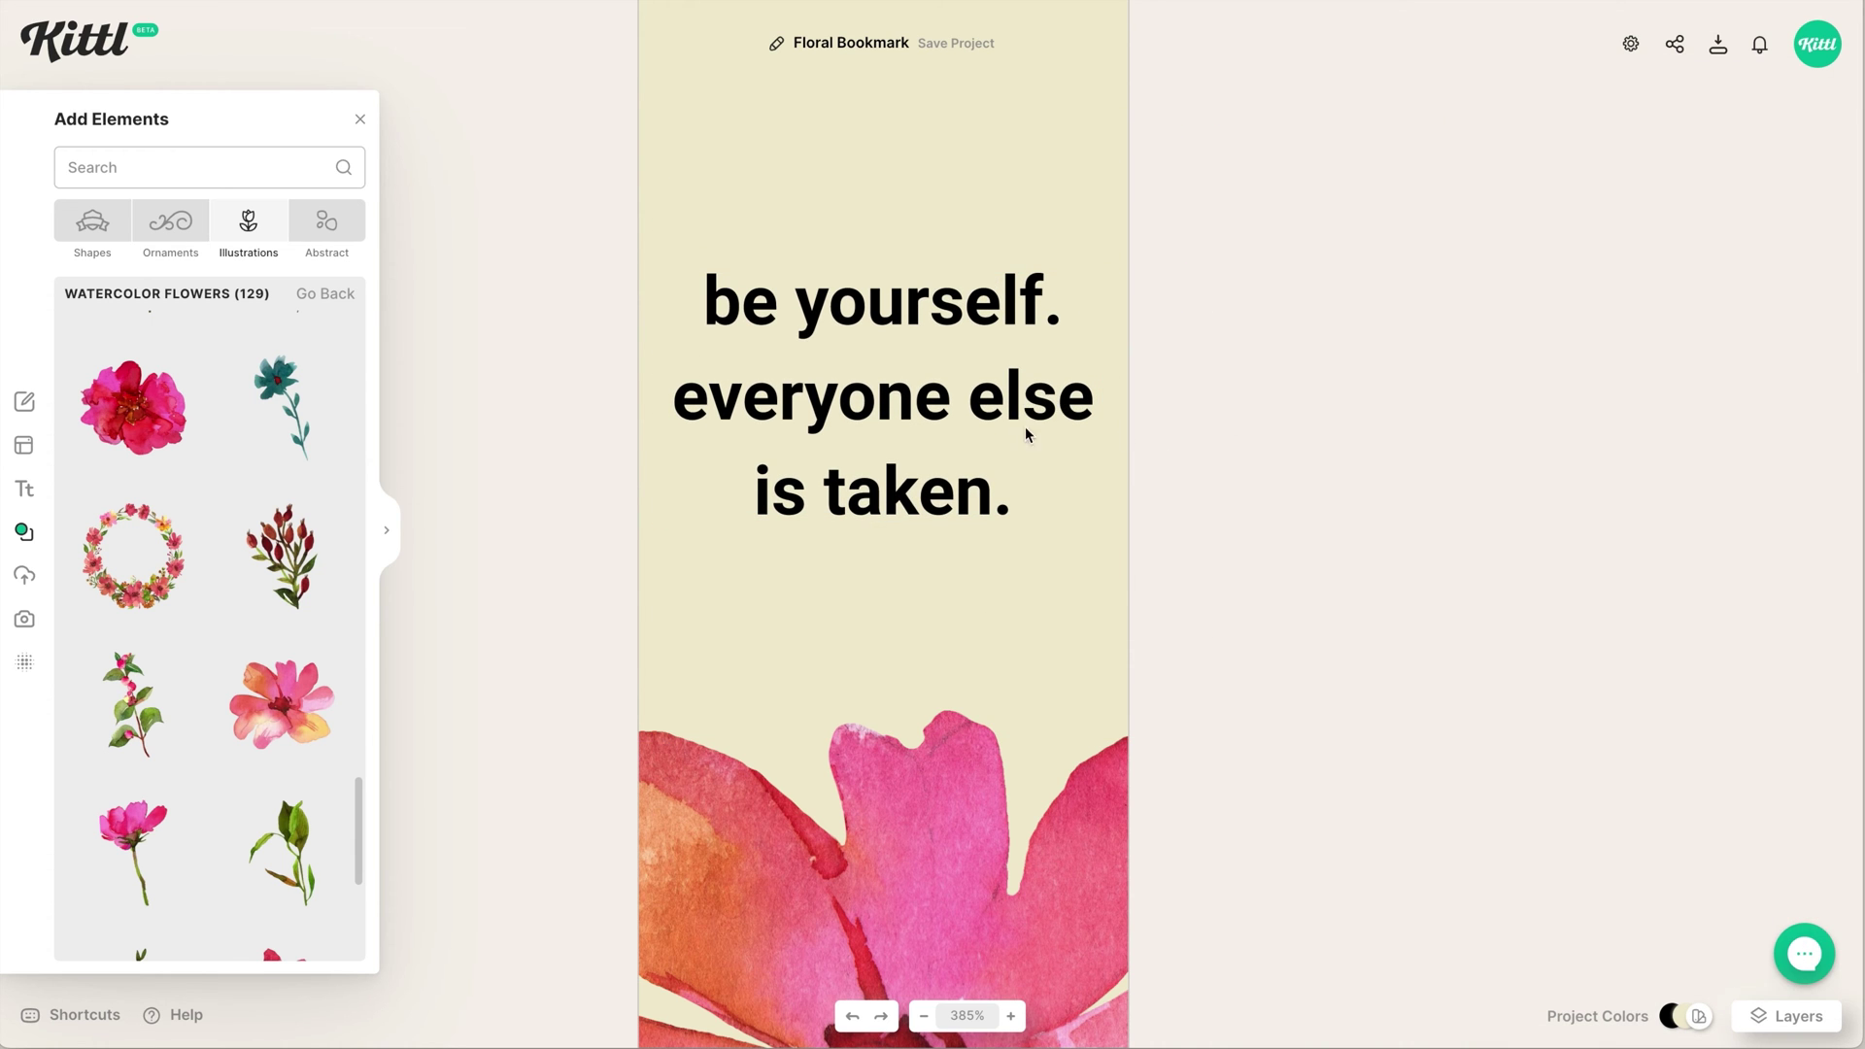
pyautogui.click(1063, 409)
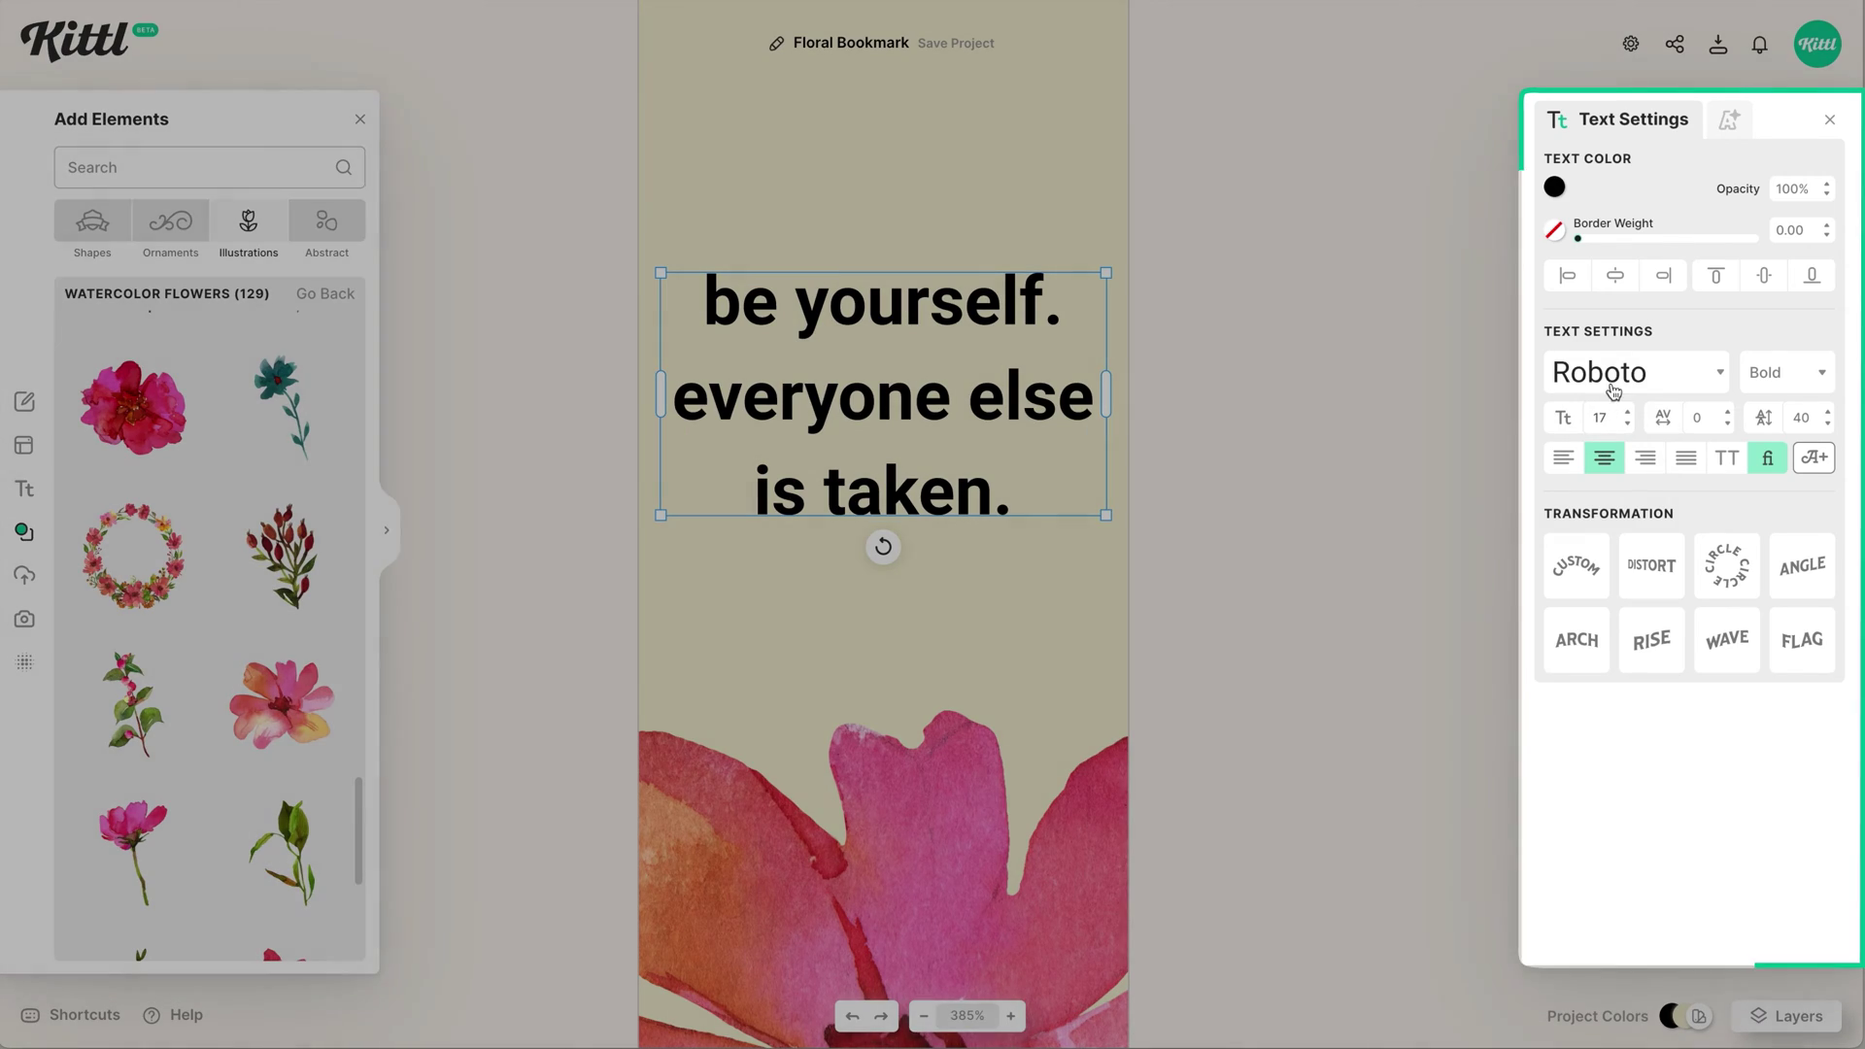
pyautogui.click(1593, 374)
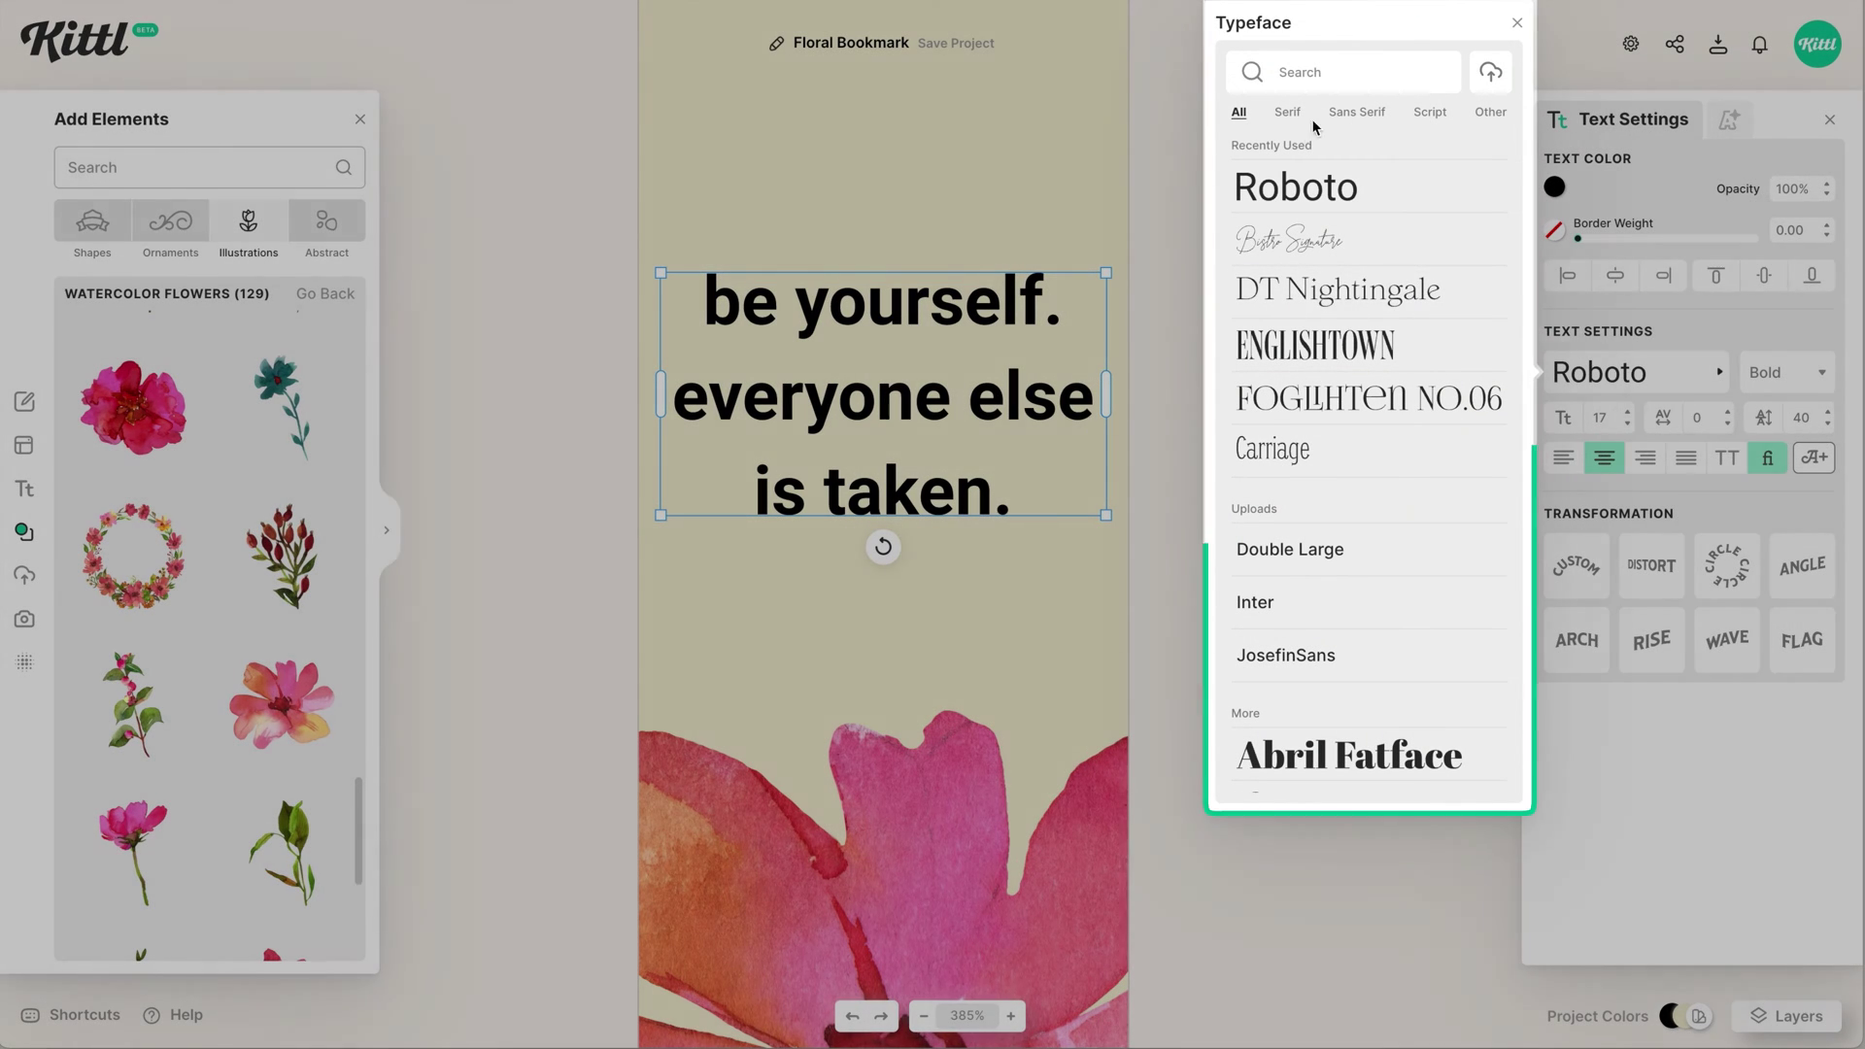
# - Filter fonts to Serif and try Bellefair, Brilon and Carriage on the quote
pyautogui.click(1287, 112)
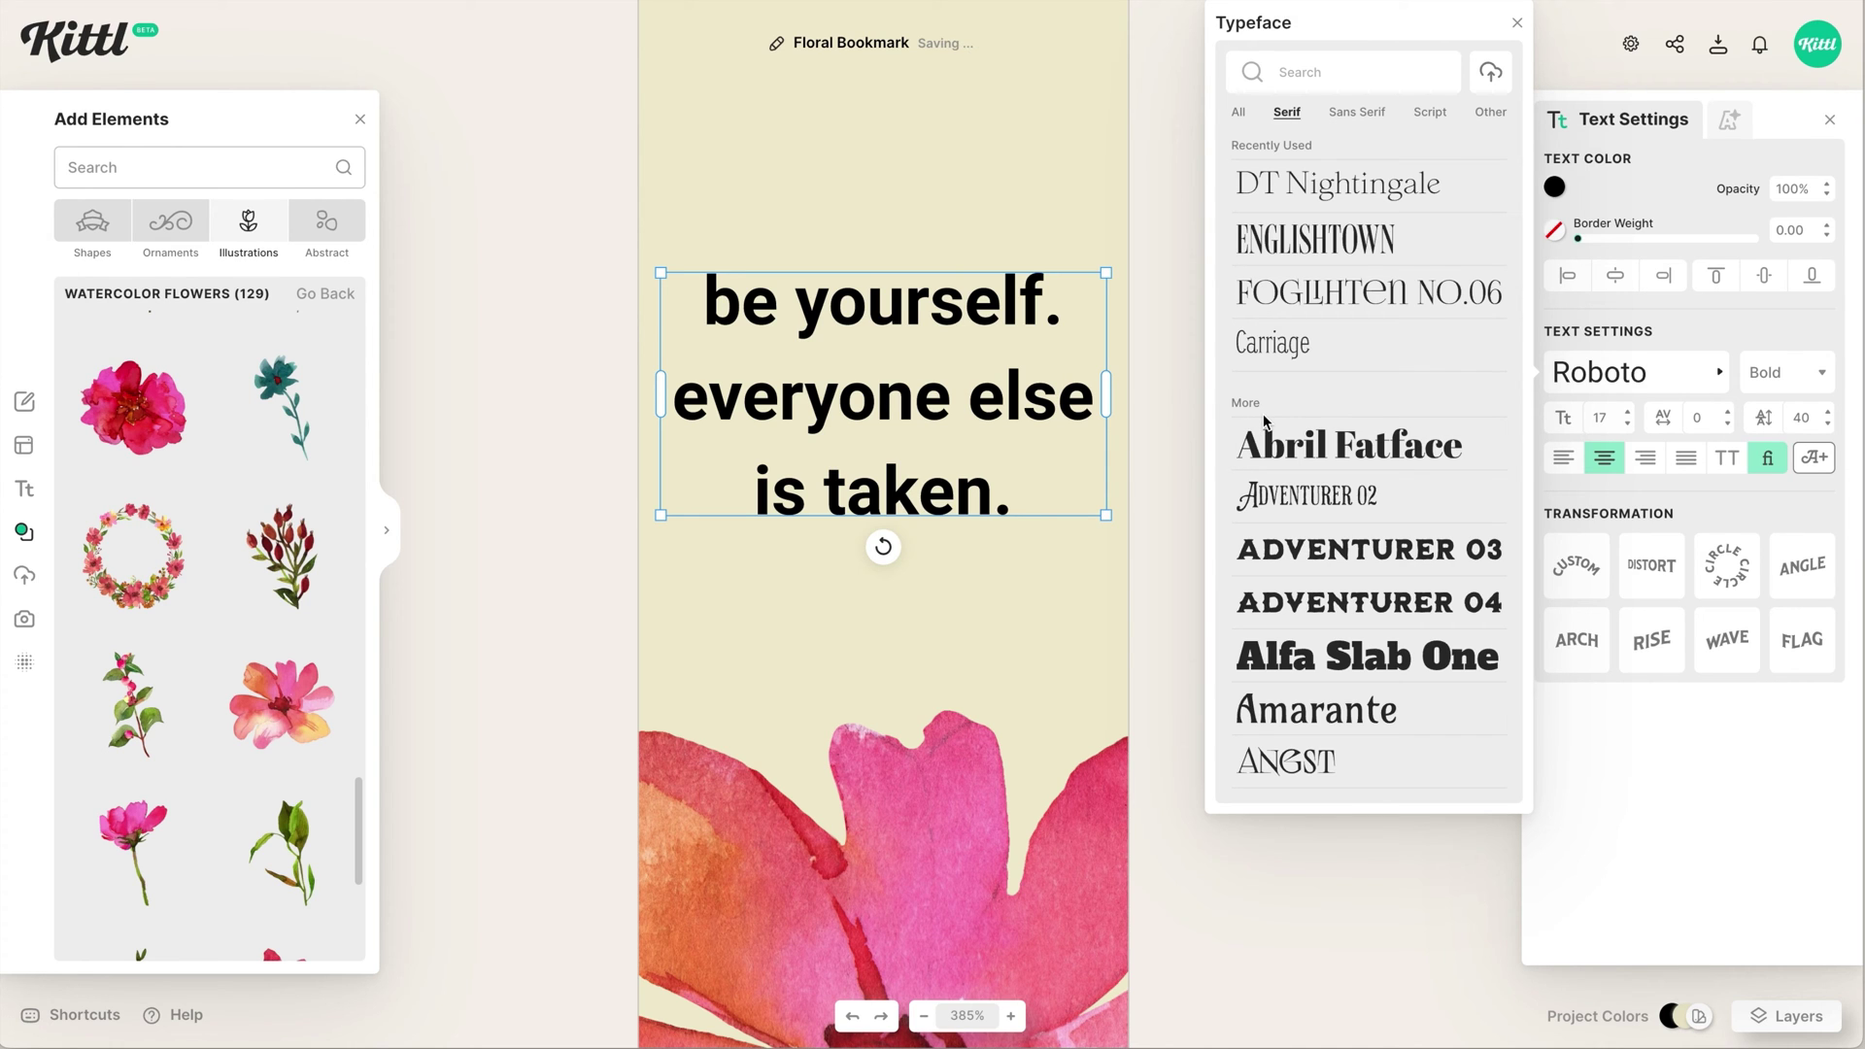
pyautogui.scroll(-3, 1292, 457)
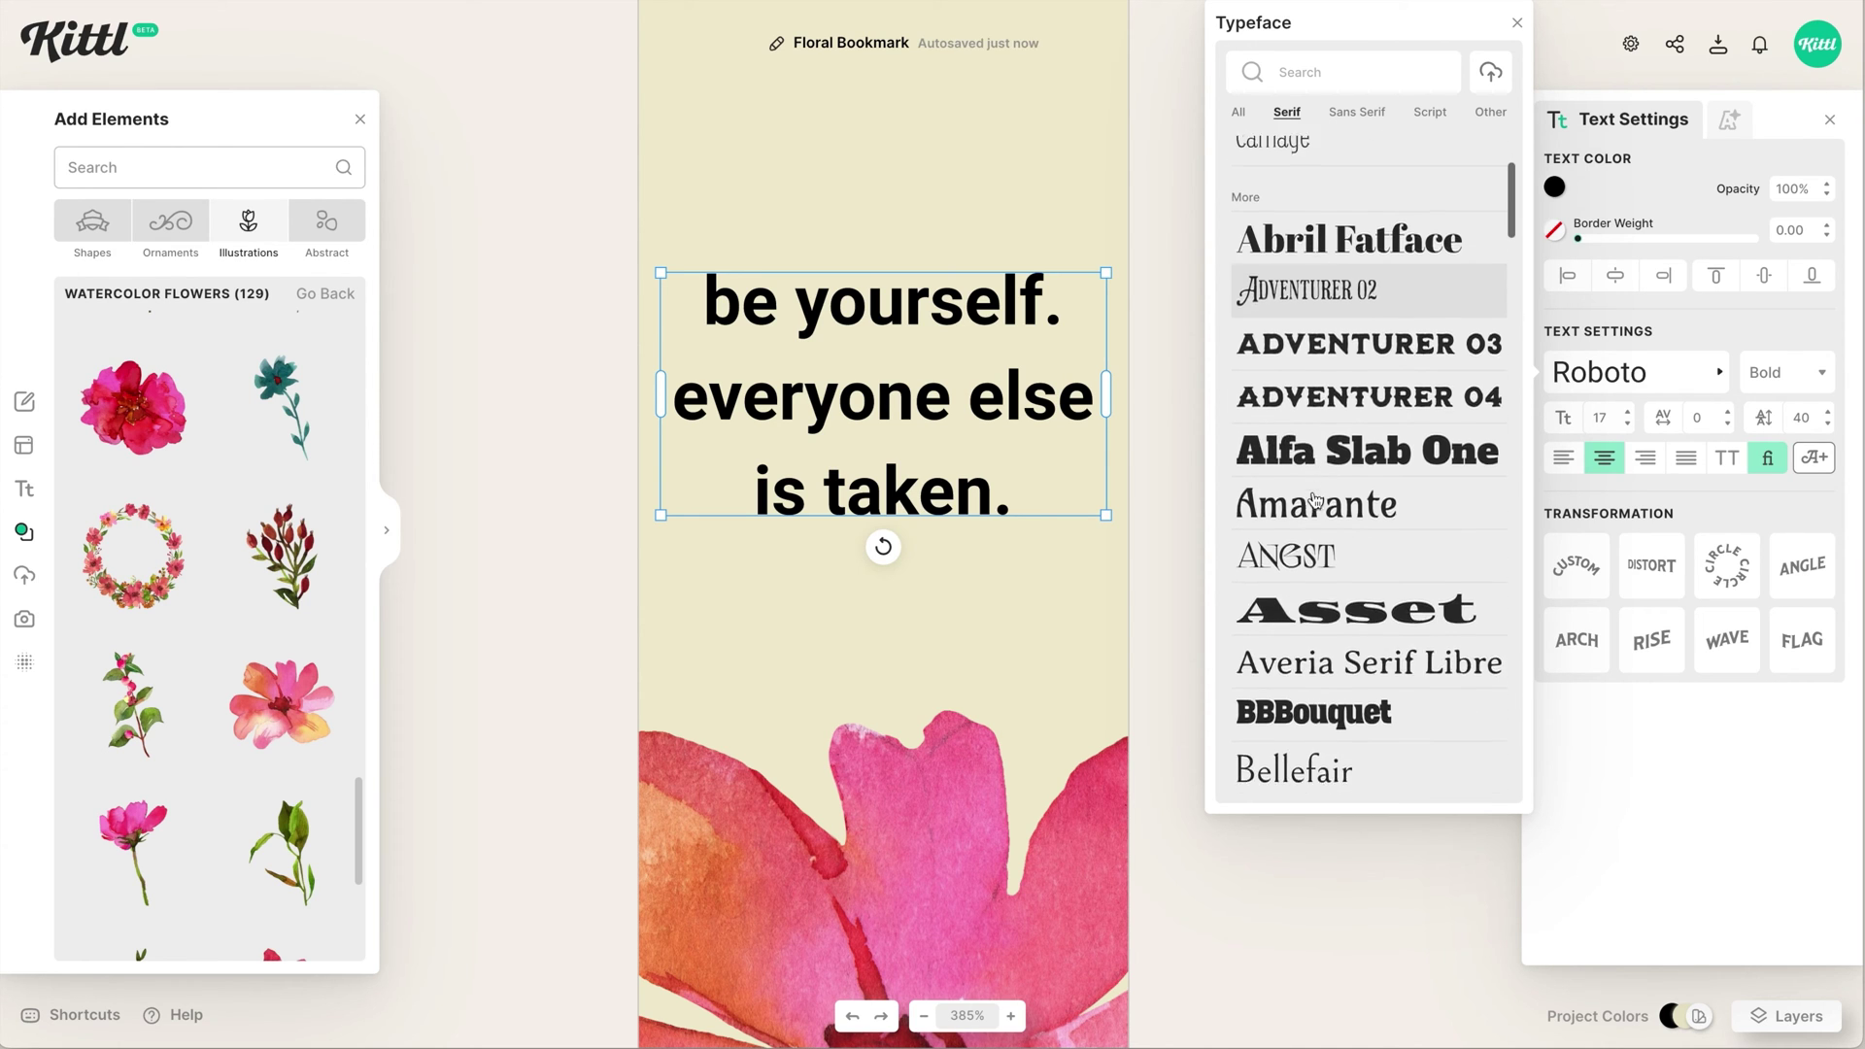
pyautogui.scroll(-3, 1336, 515)
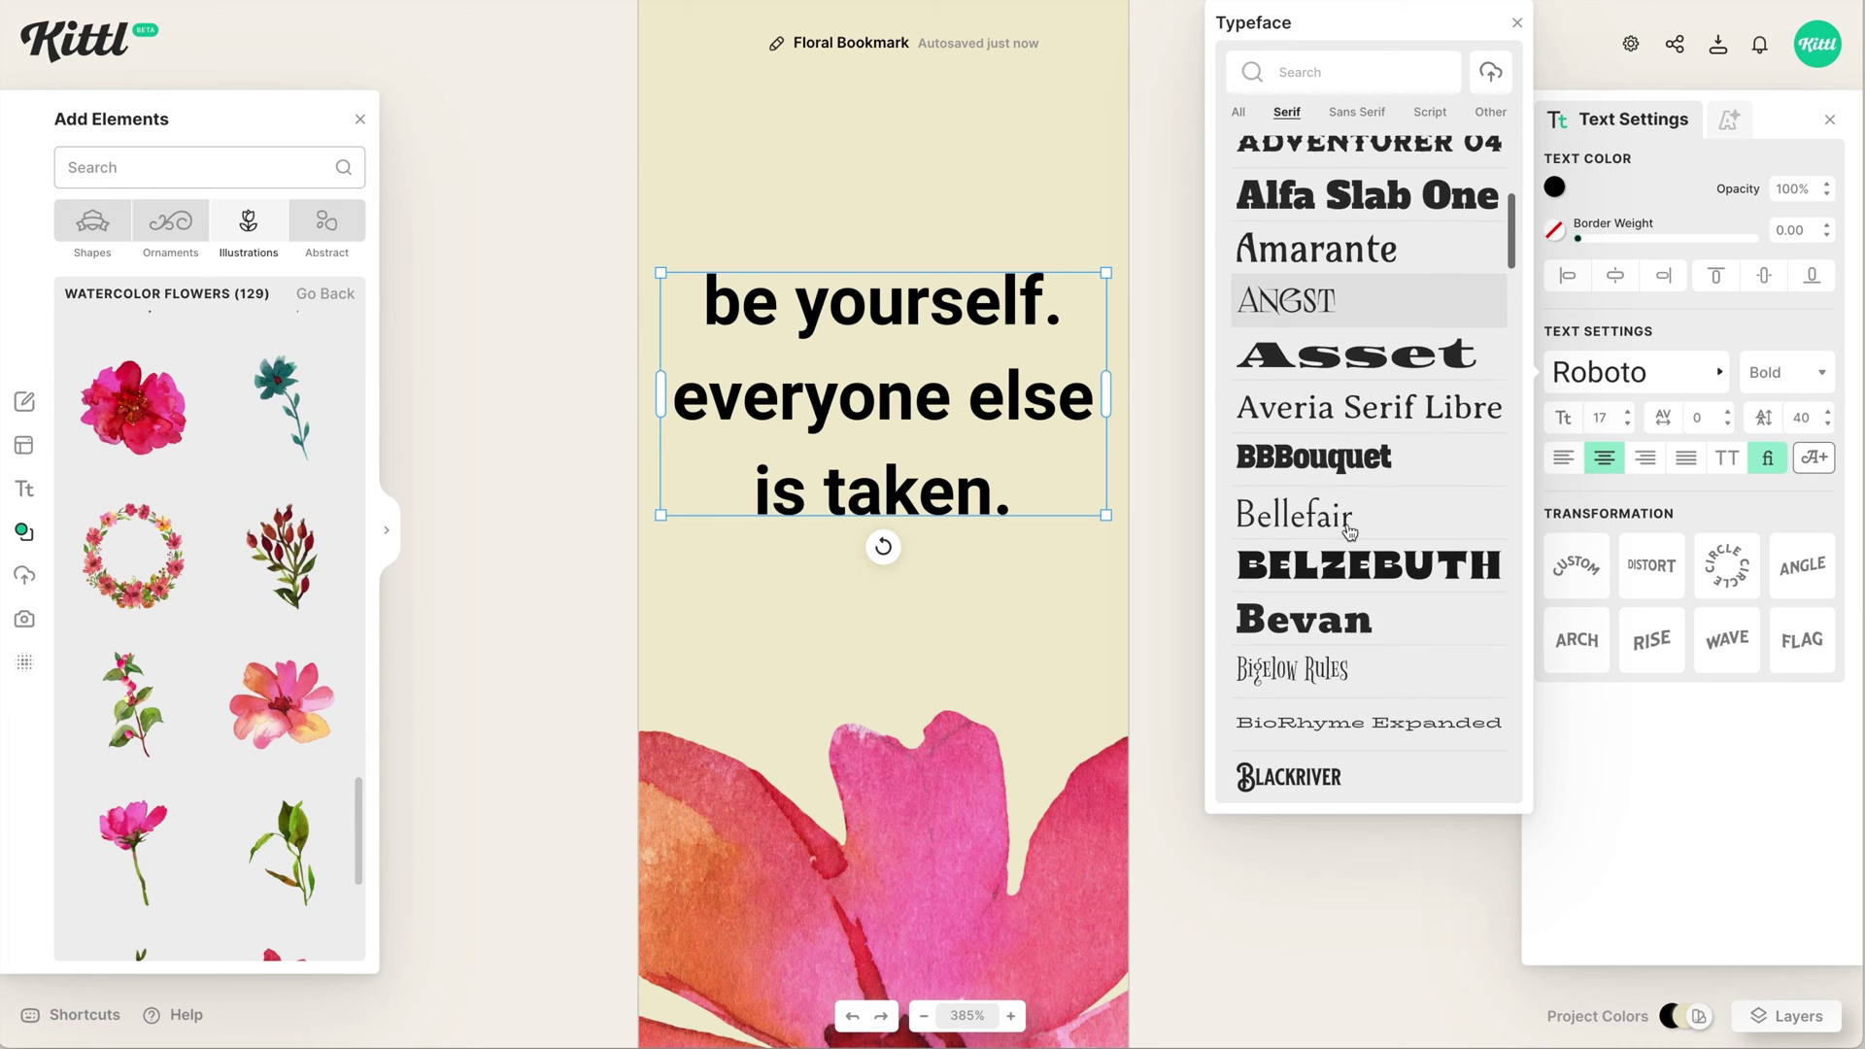
pyautogui.scroll(-1, 1348, 531)
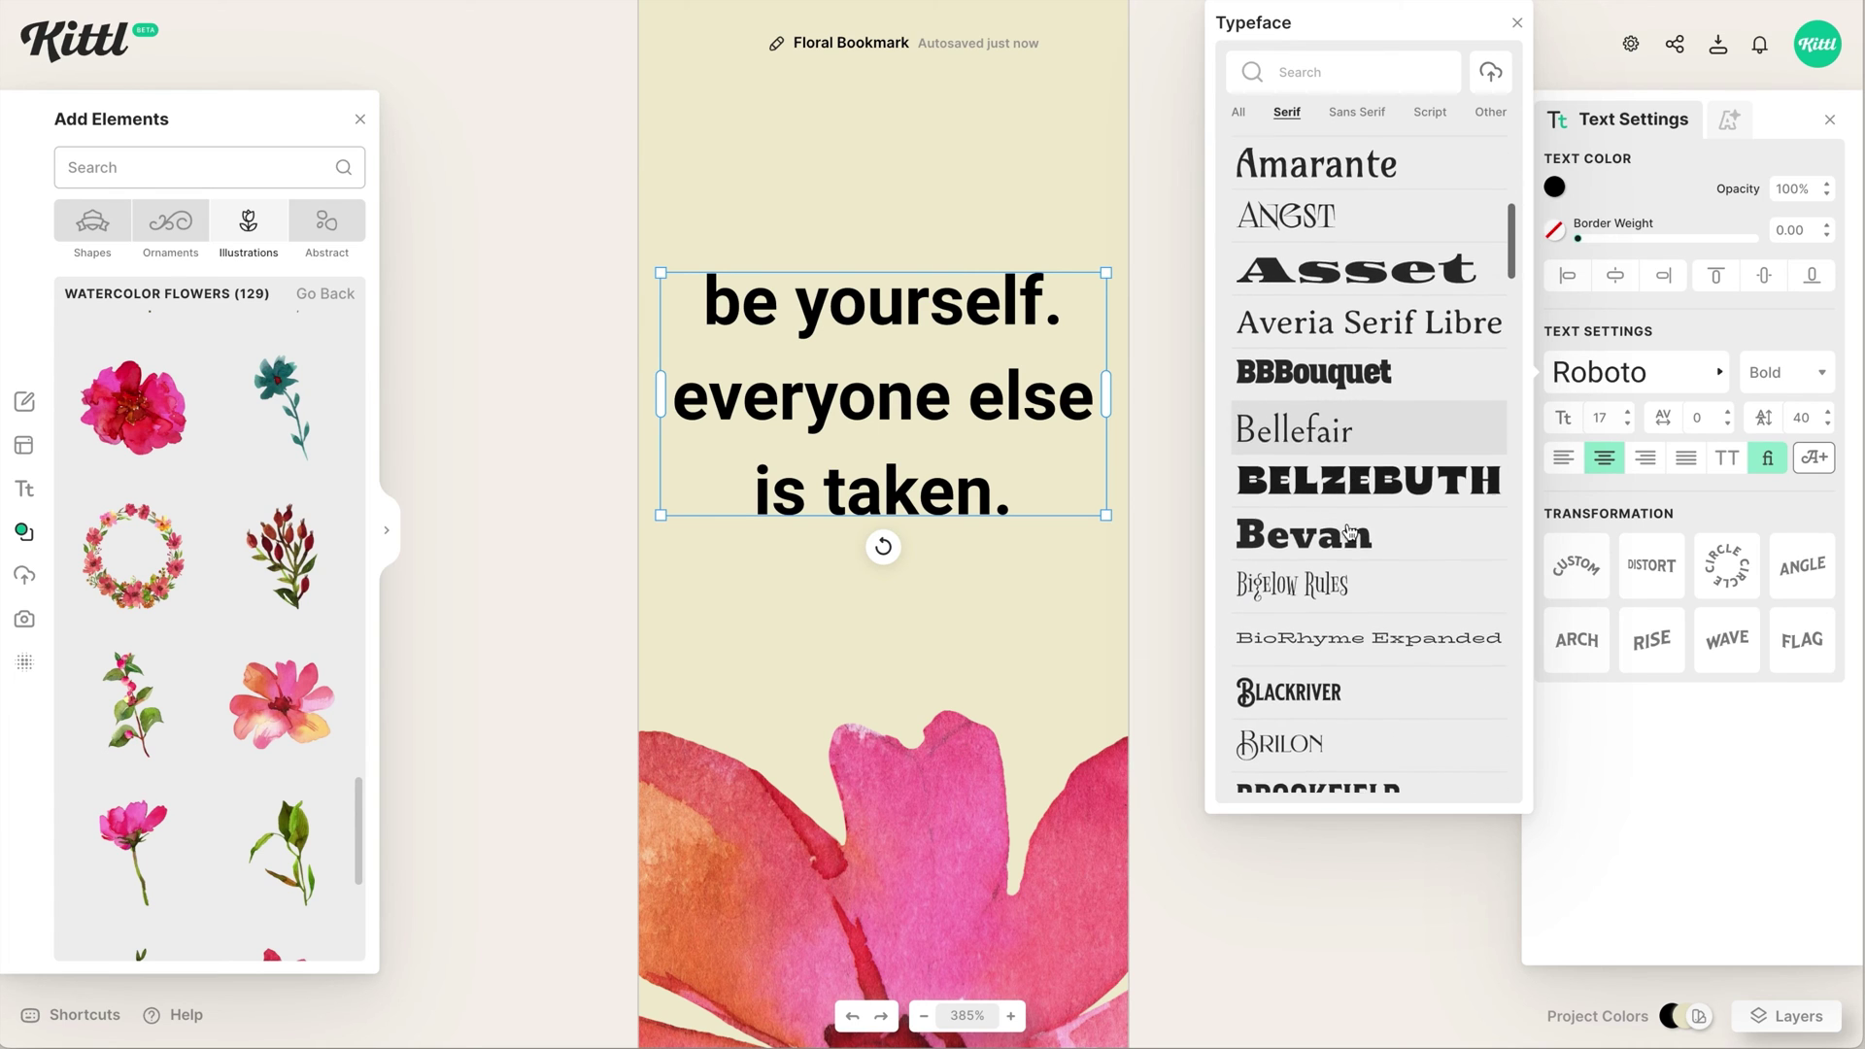
pyautogui.click(1392, 434)
pyautogui.scroll(-3, 1392, 434)
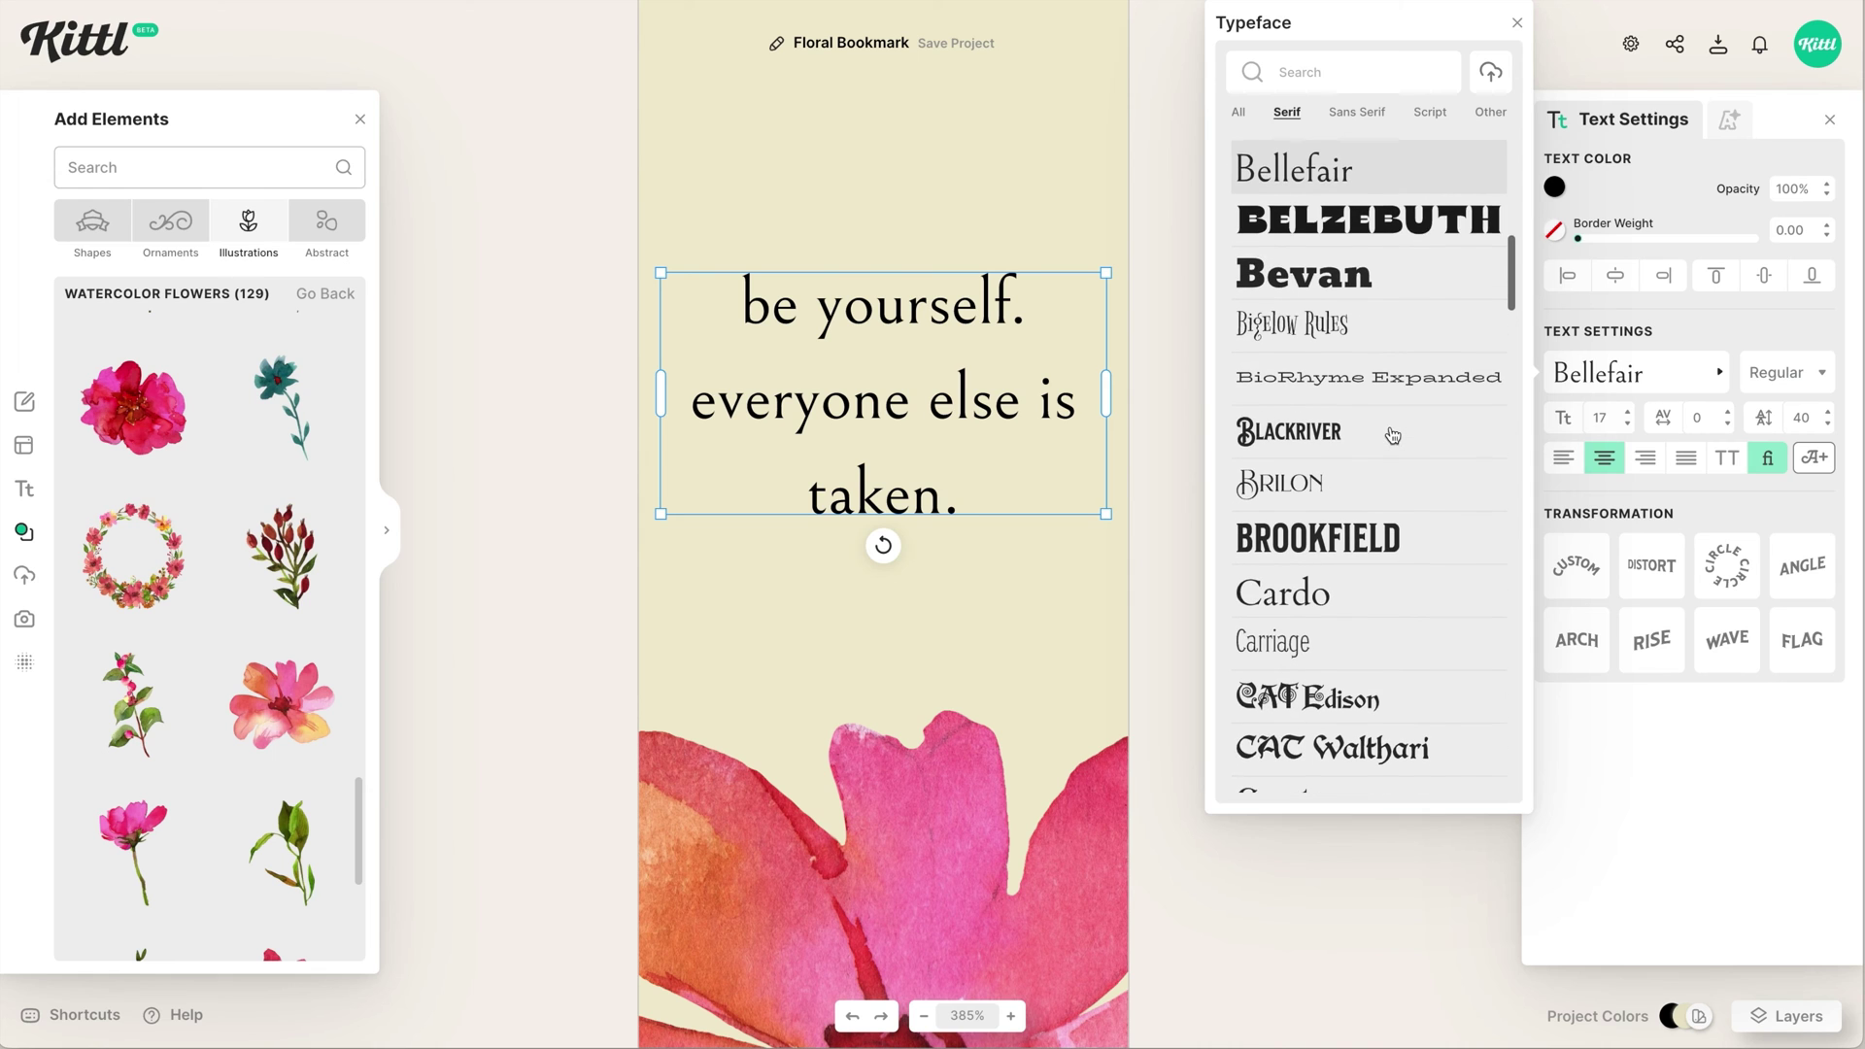
pyautogui.click(1386, 485)
pyautogui.scroll(-2, 1386, 484)
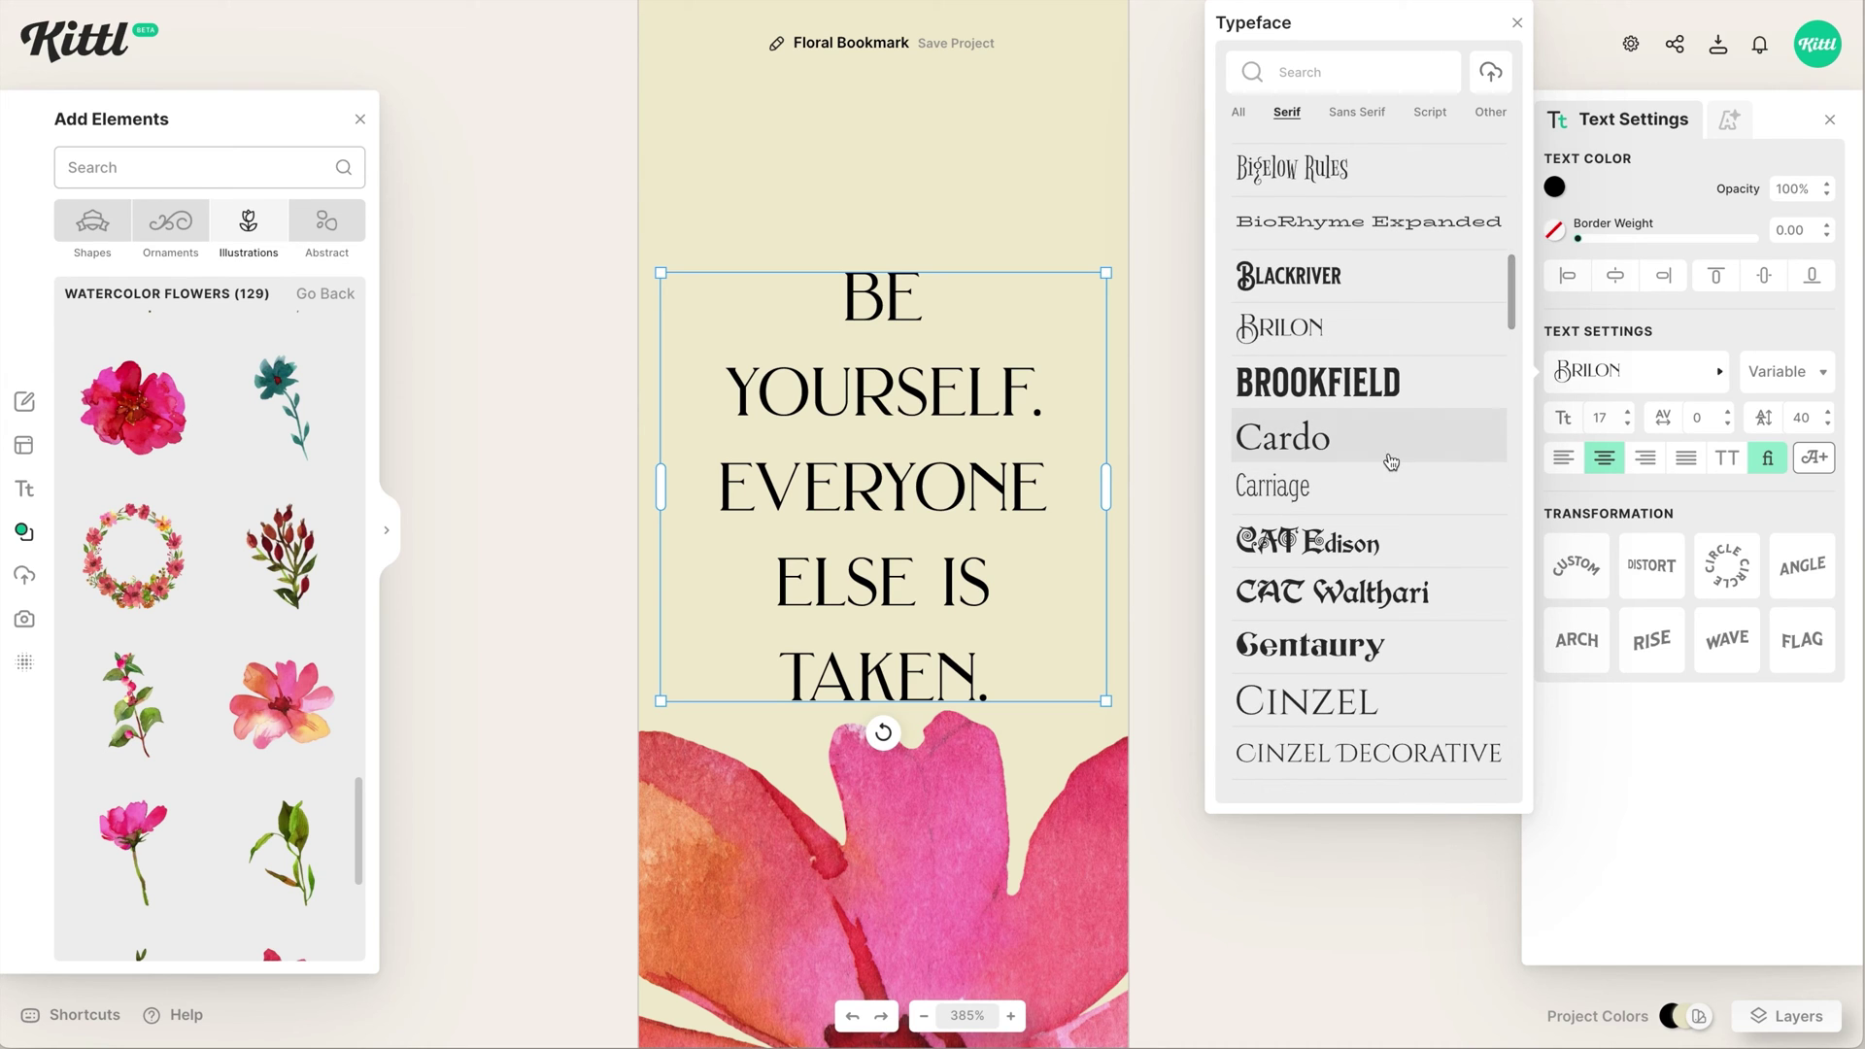
pyautogui.click(1395, 484)
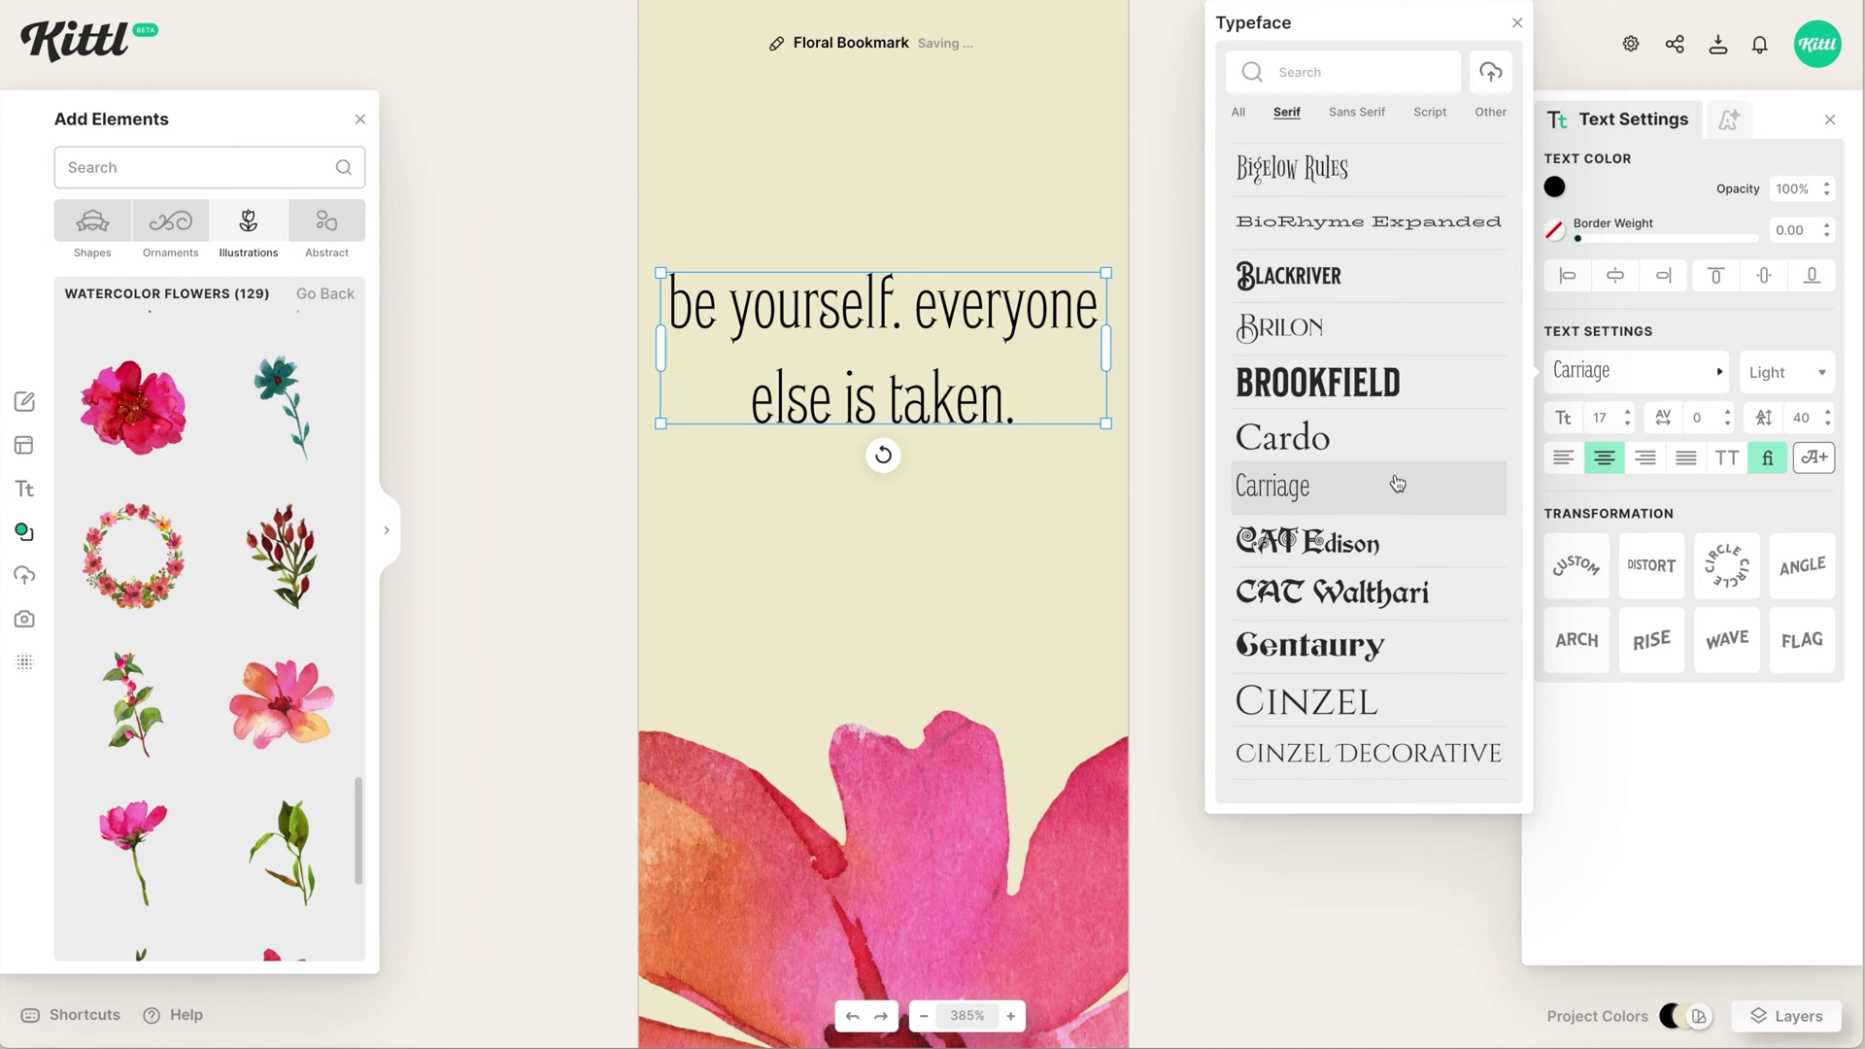
# - After trying Cinzel Decorative, set the quote in DT Nightingale Light
pyautogui.scroll(-4, 1396, 483)
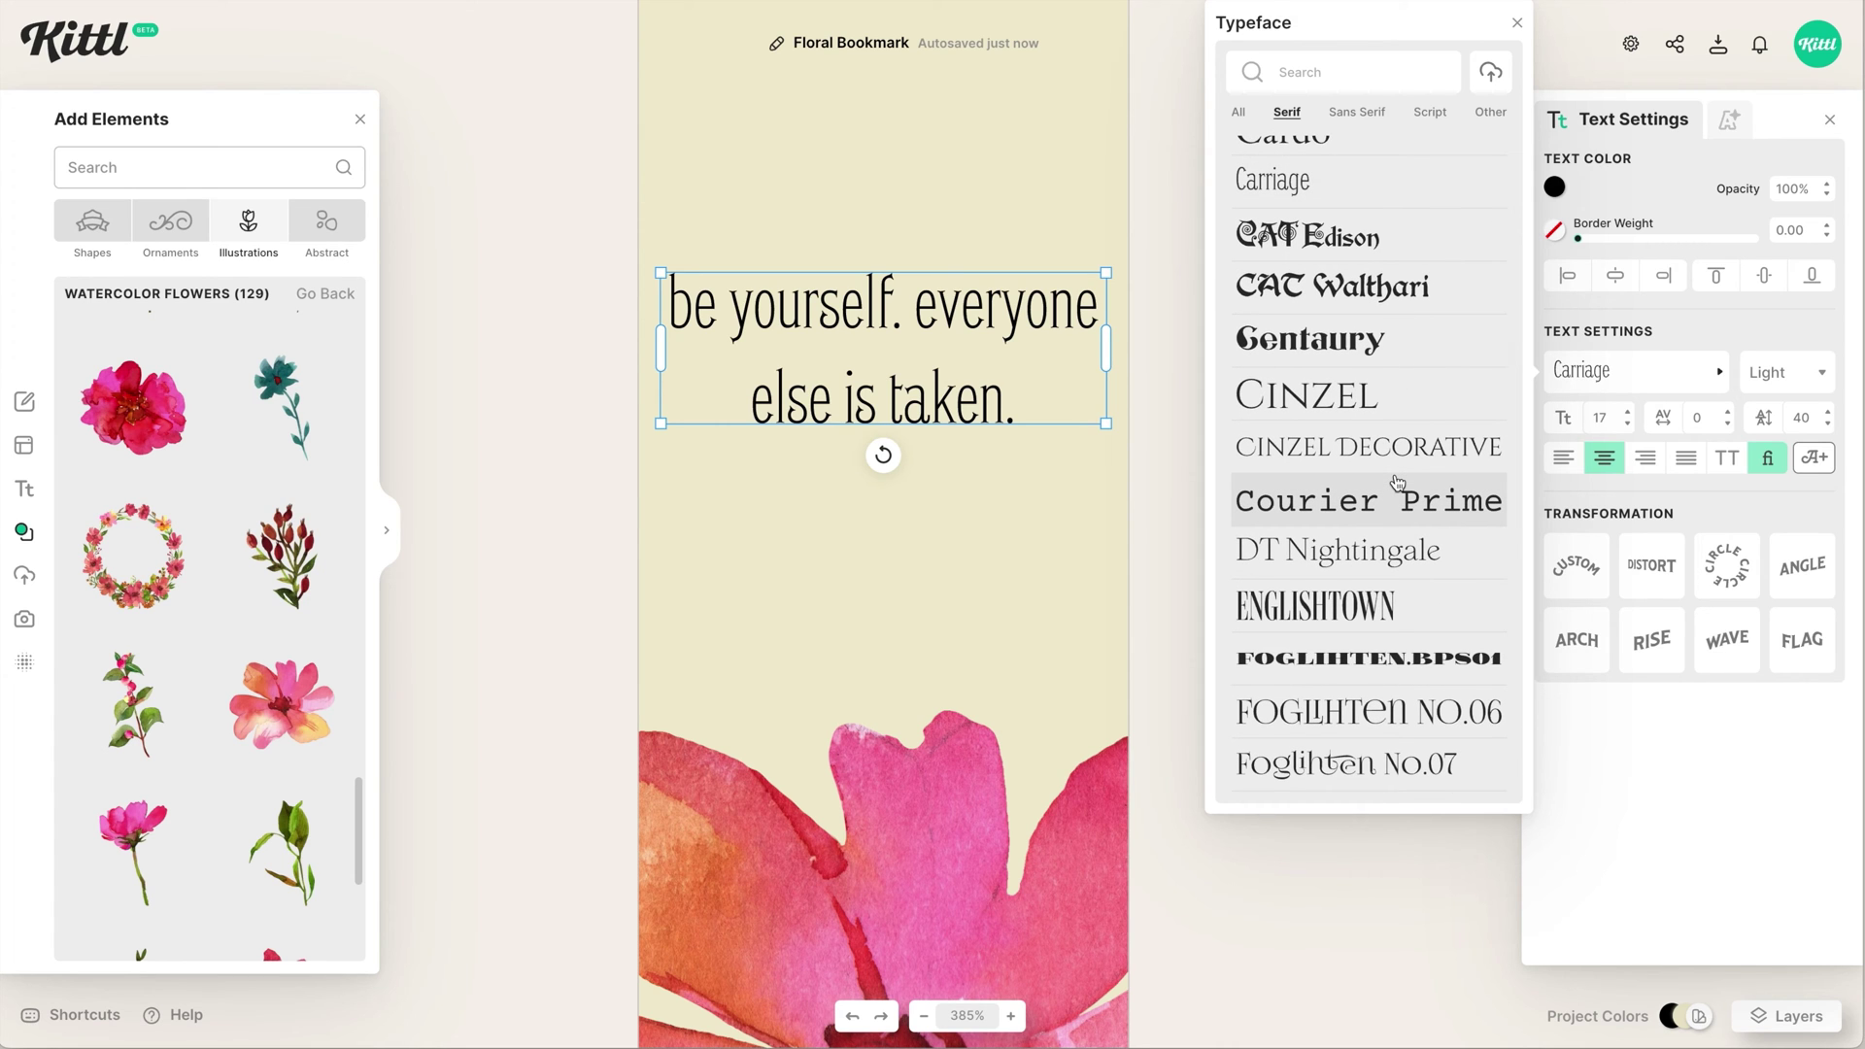
pyautogui.scroll(-1, 1397, 483)
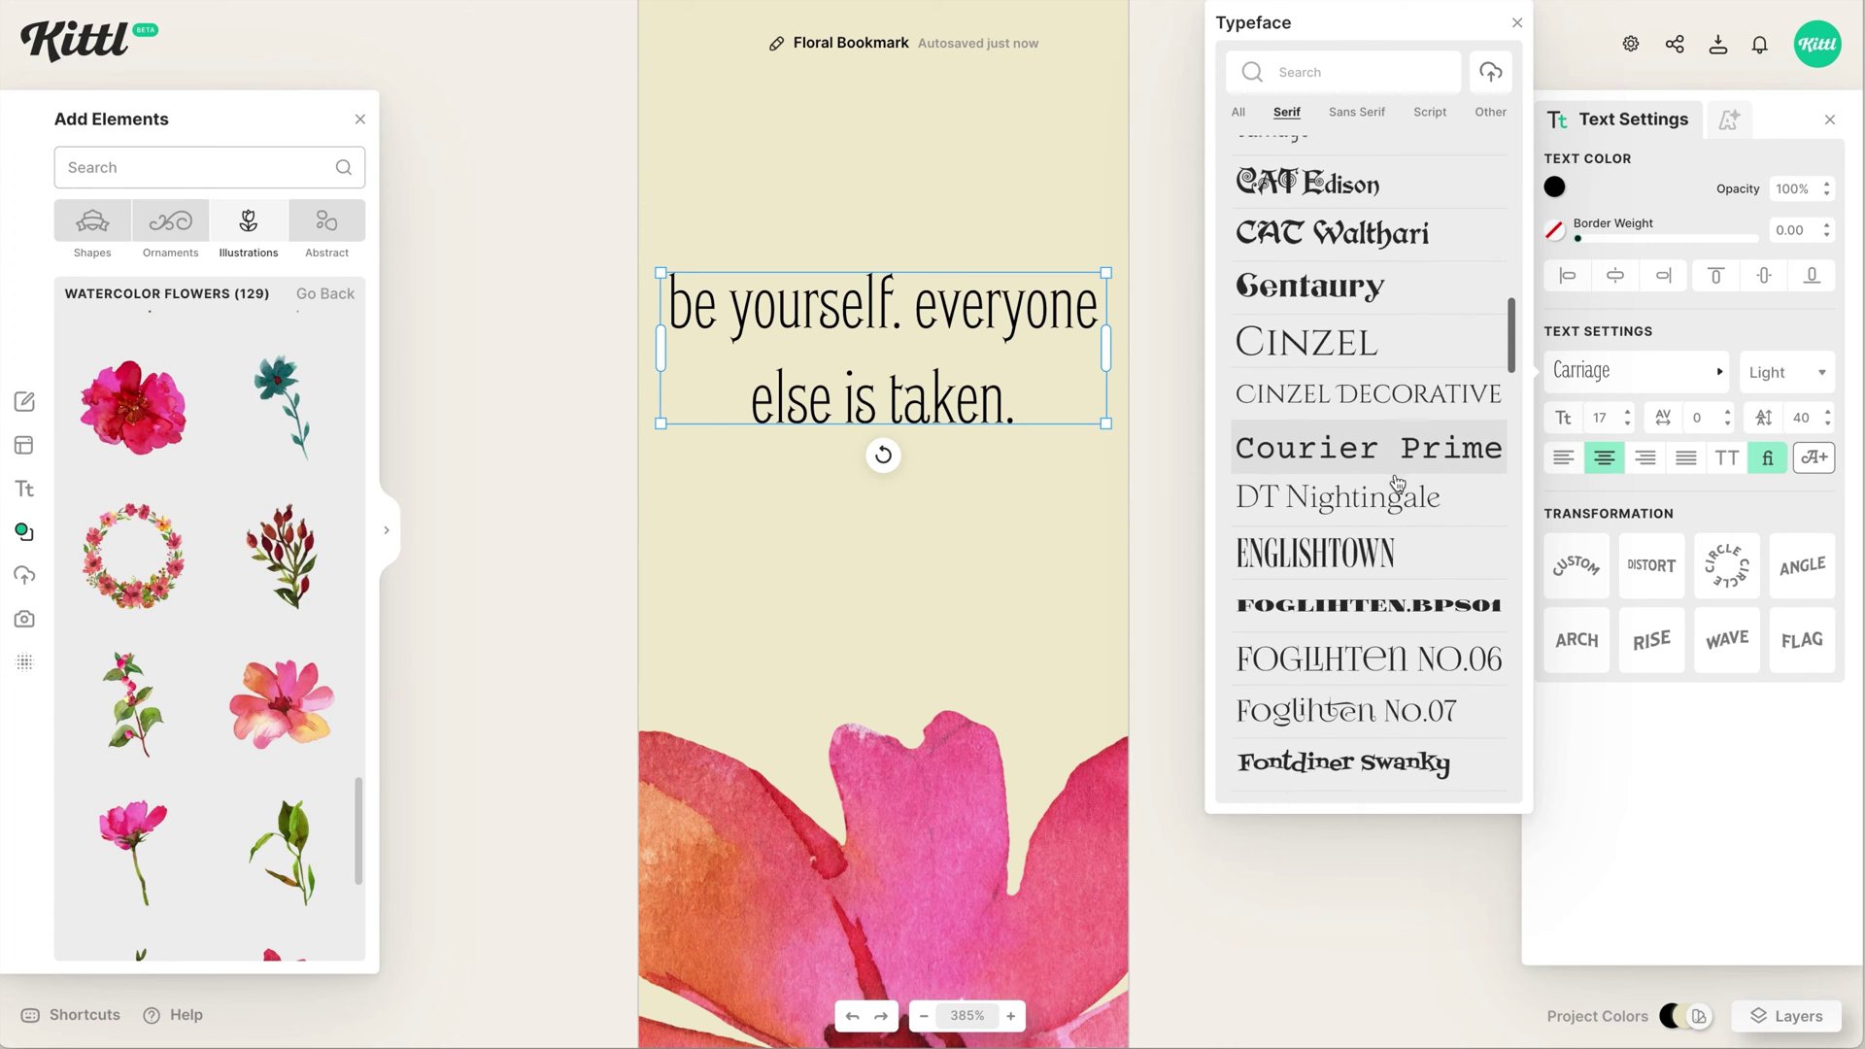
pyautogui.click(1391, 384)
pyautogui.scroll(-1, 1398, 388)
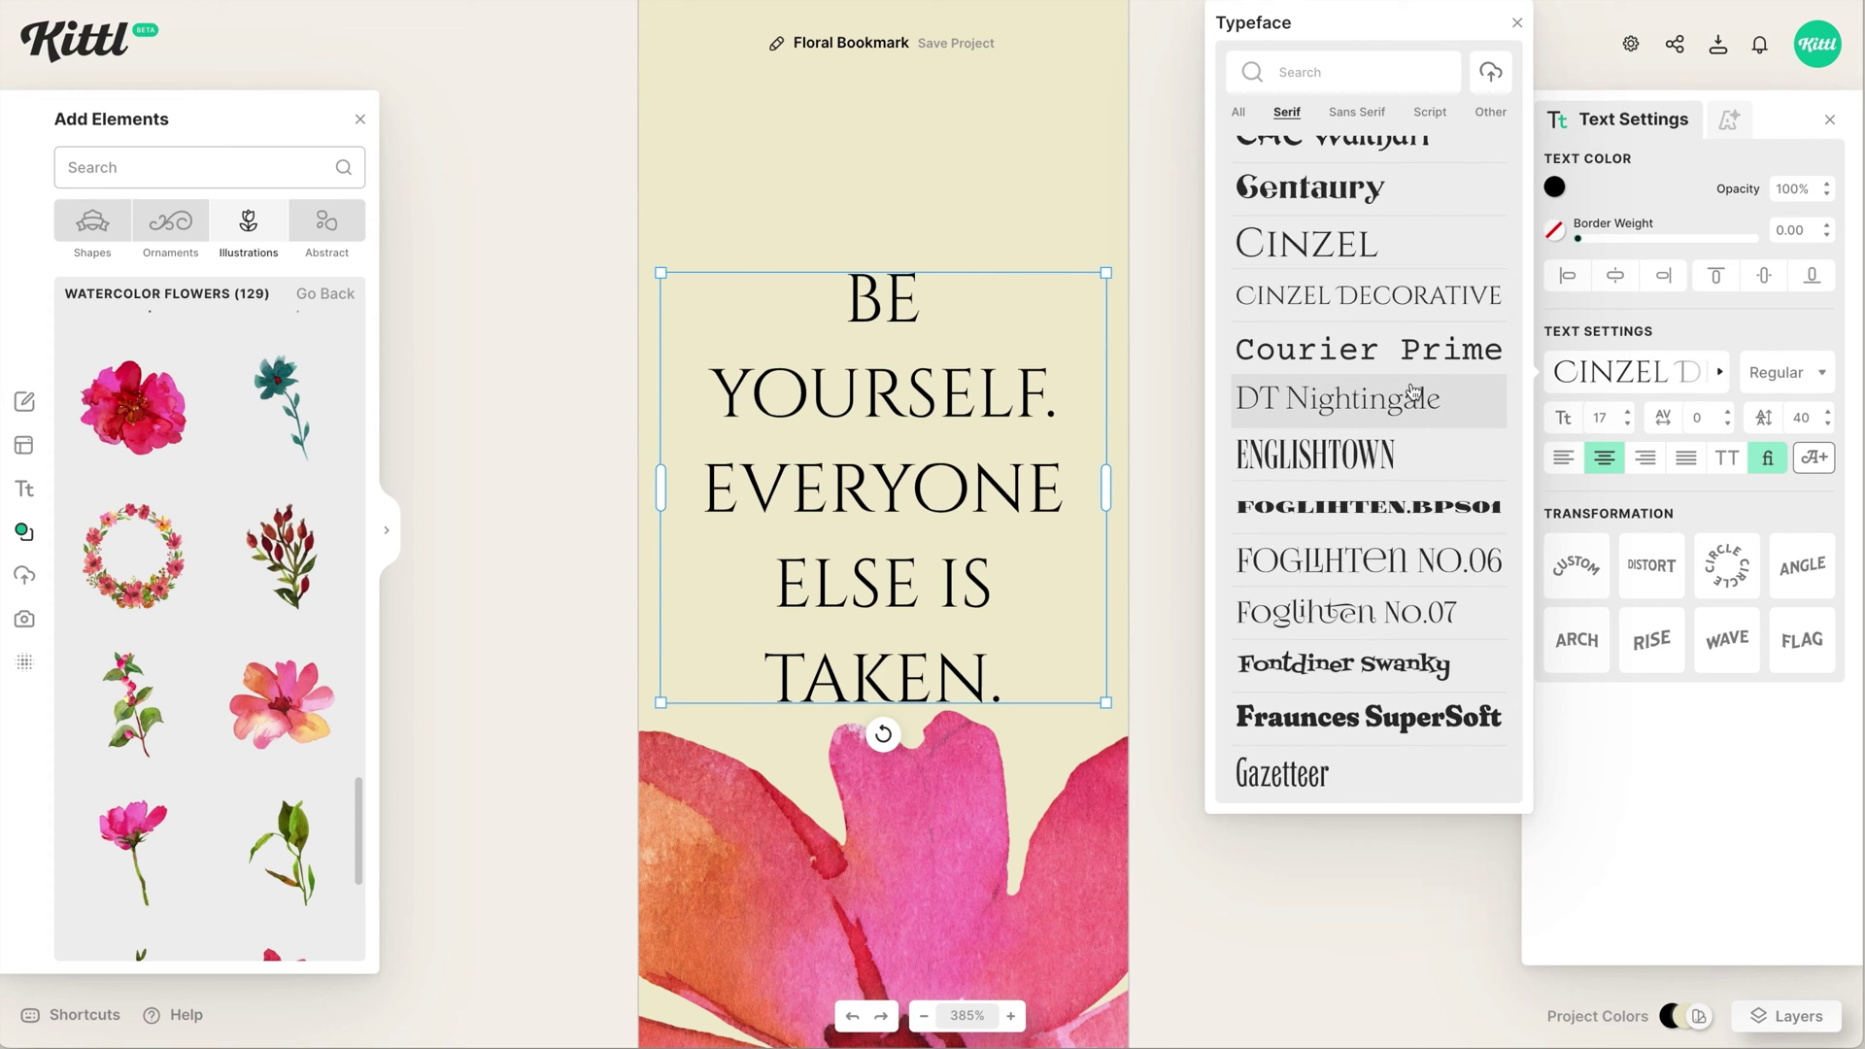
pyautogui.click(1410, 400)
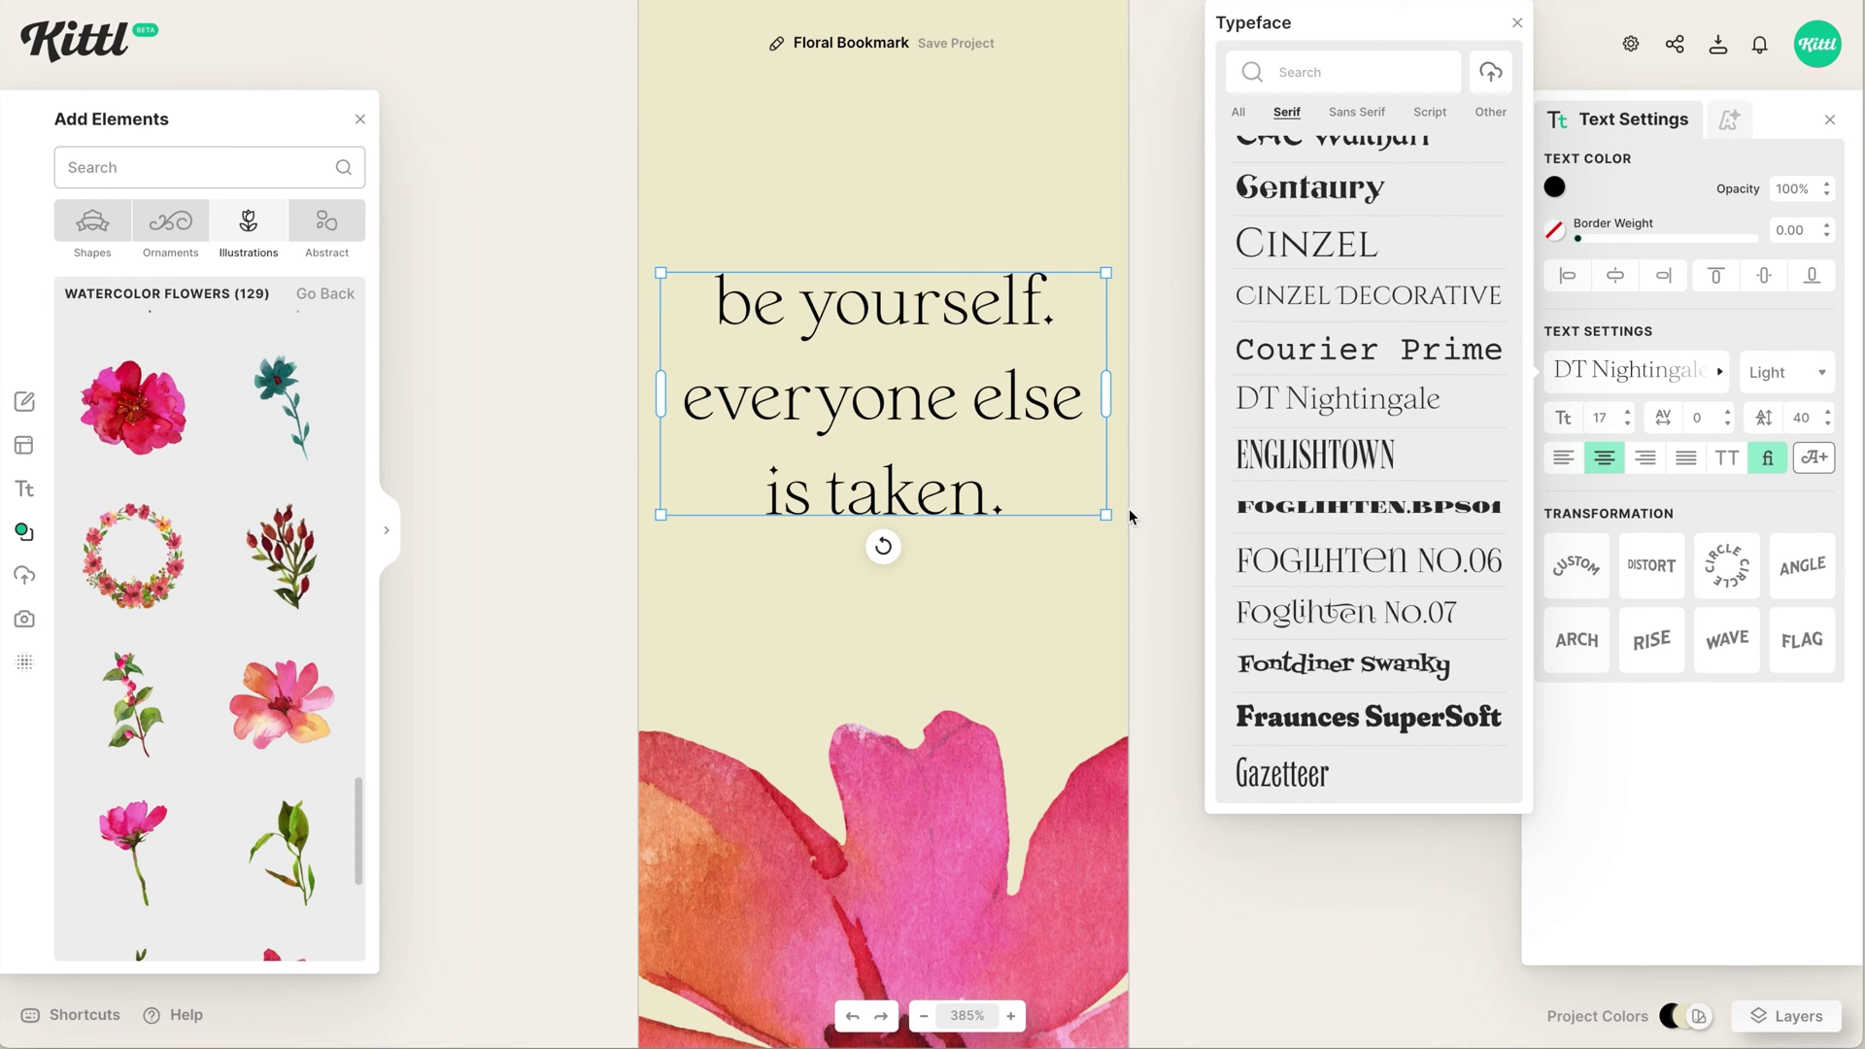
pyautogui.click(1152, 480)
# - Select the quote and colour its text deep navy blue (184a75)
pyautogui.scroll(5, 995, 447)
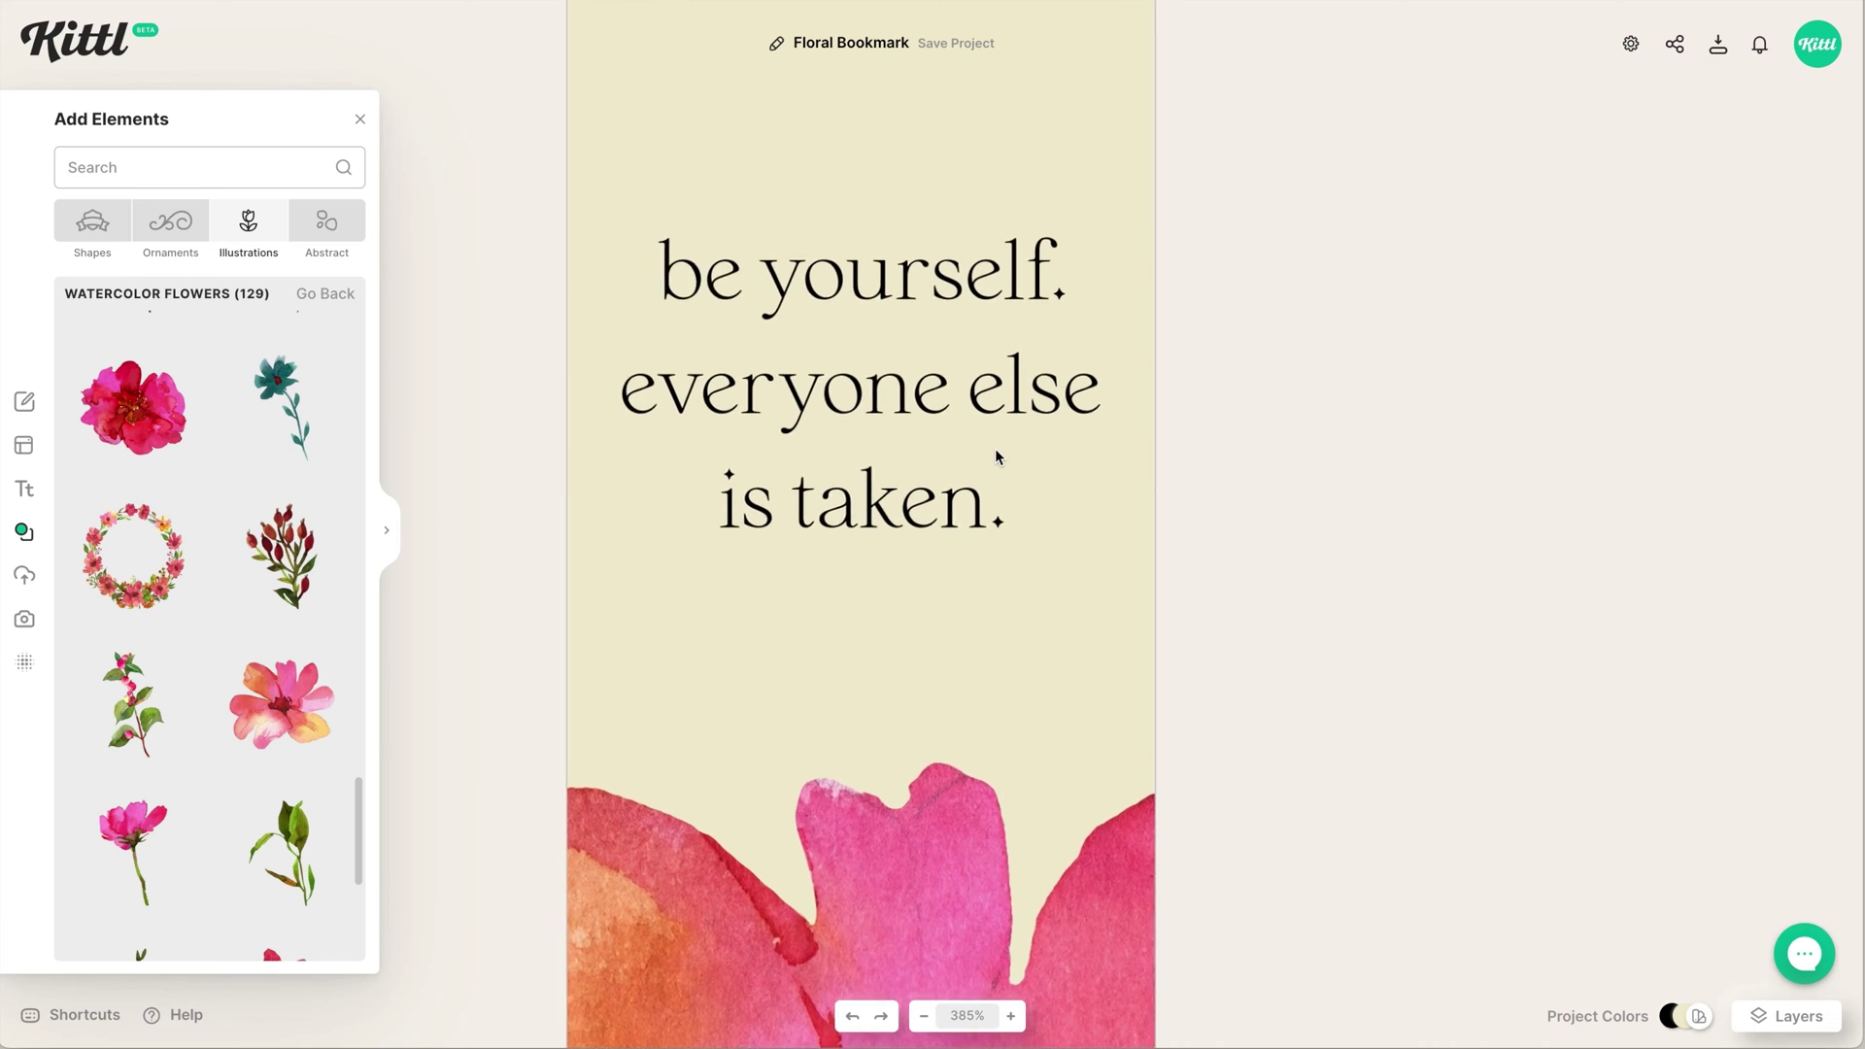
pyautogui.scroll(5, 995, 456)
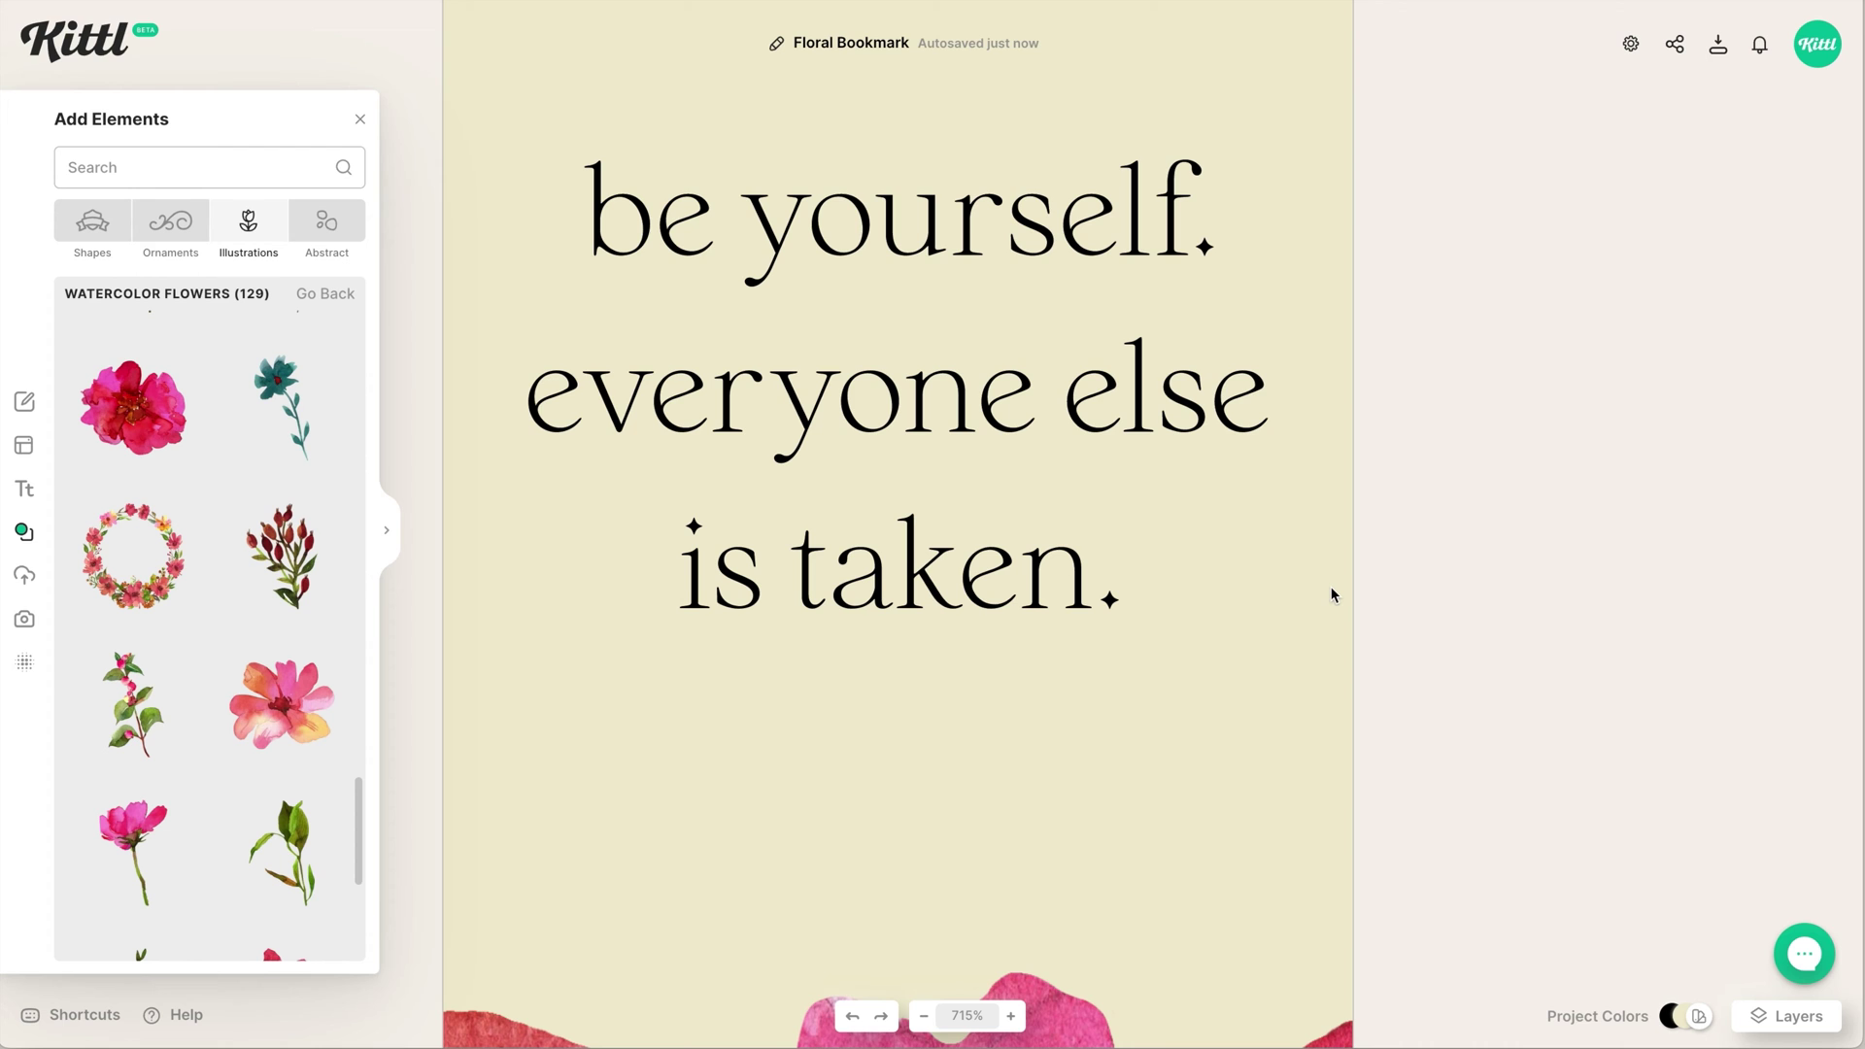
pyautogui.hotkey('shift', '1')
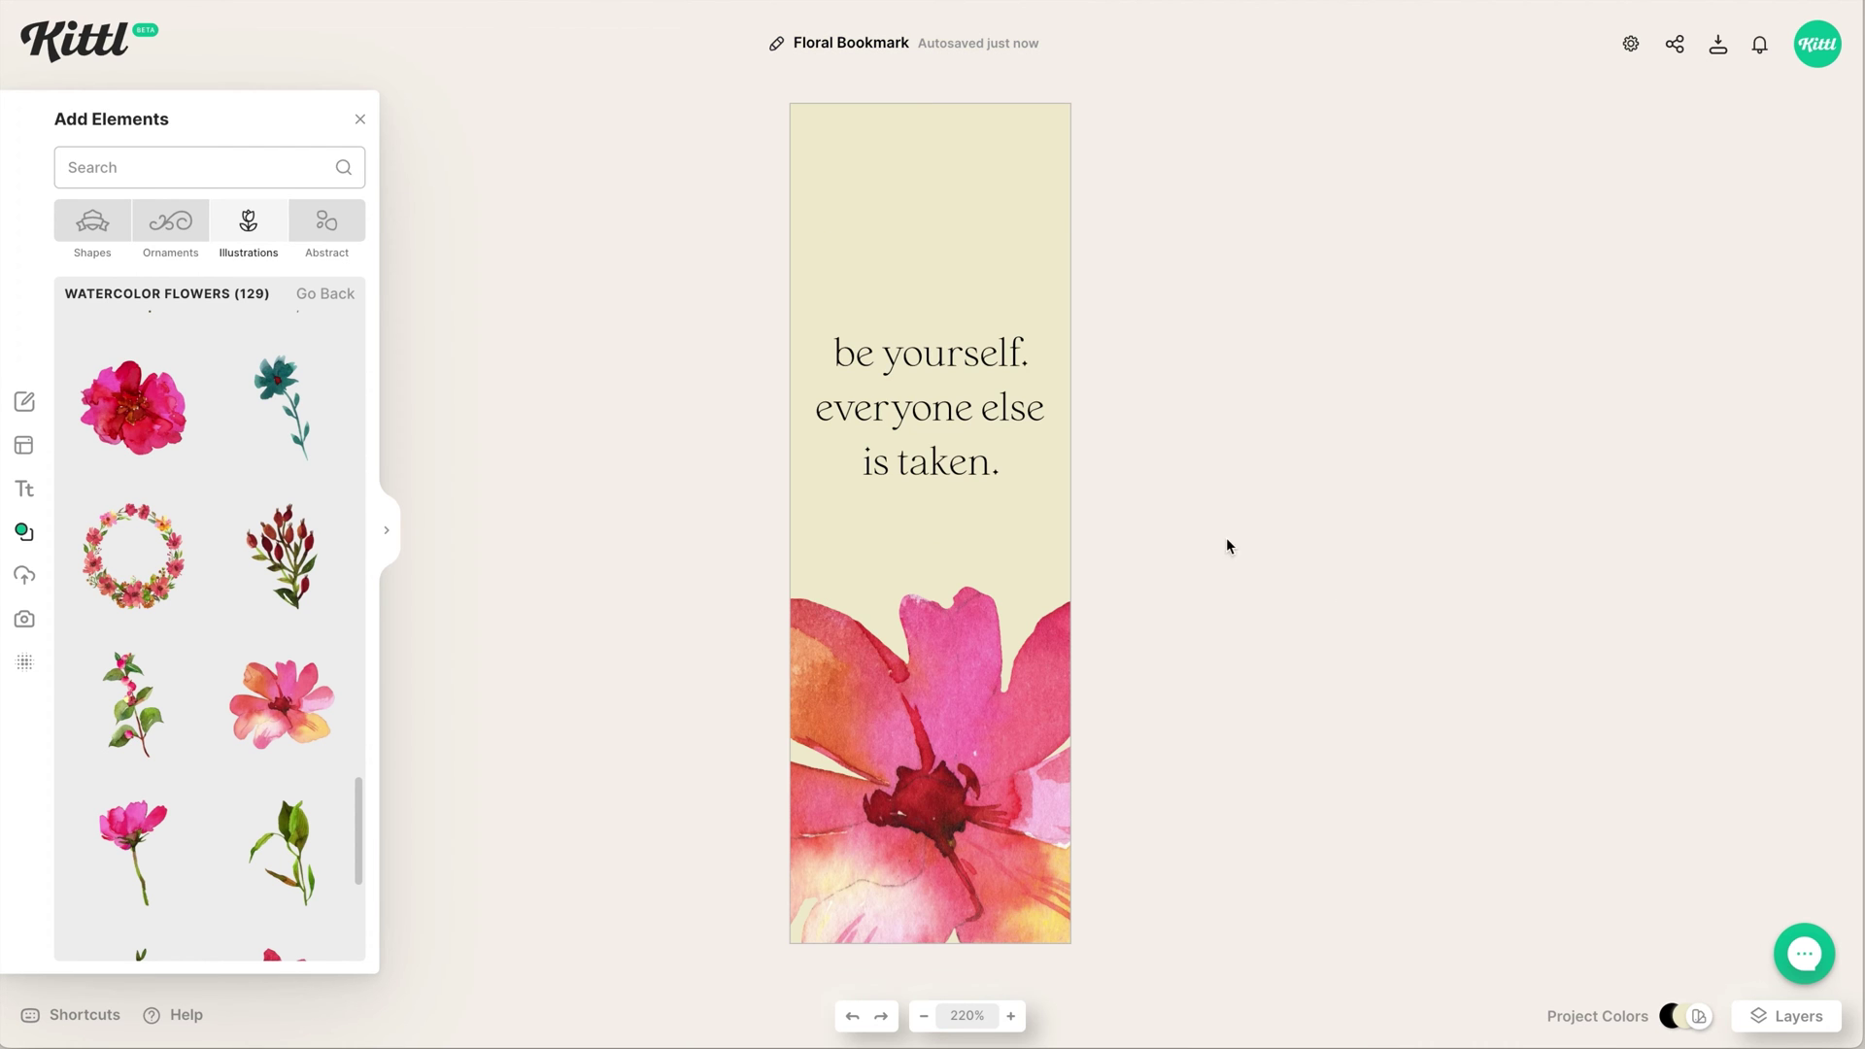
pyautogui.press('Tab')
pyautogui.hotkey('shift', '2')
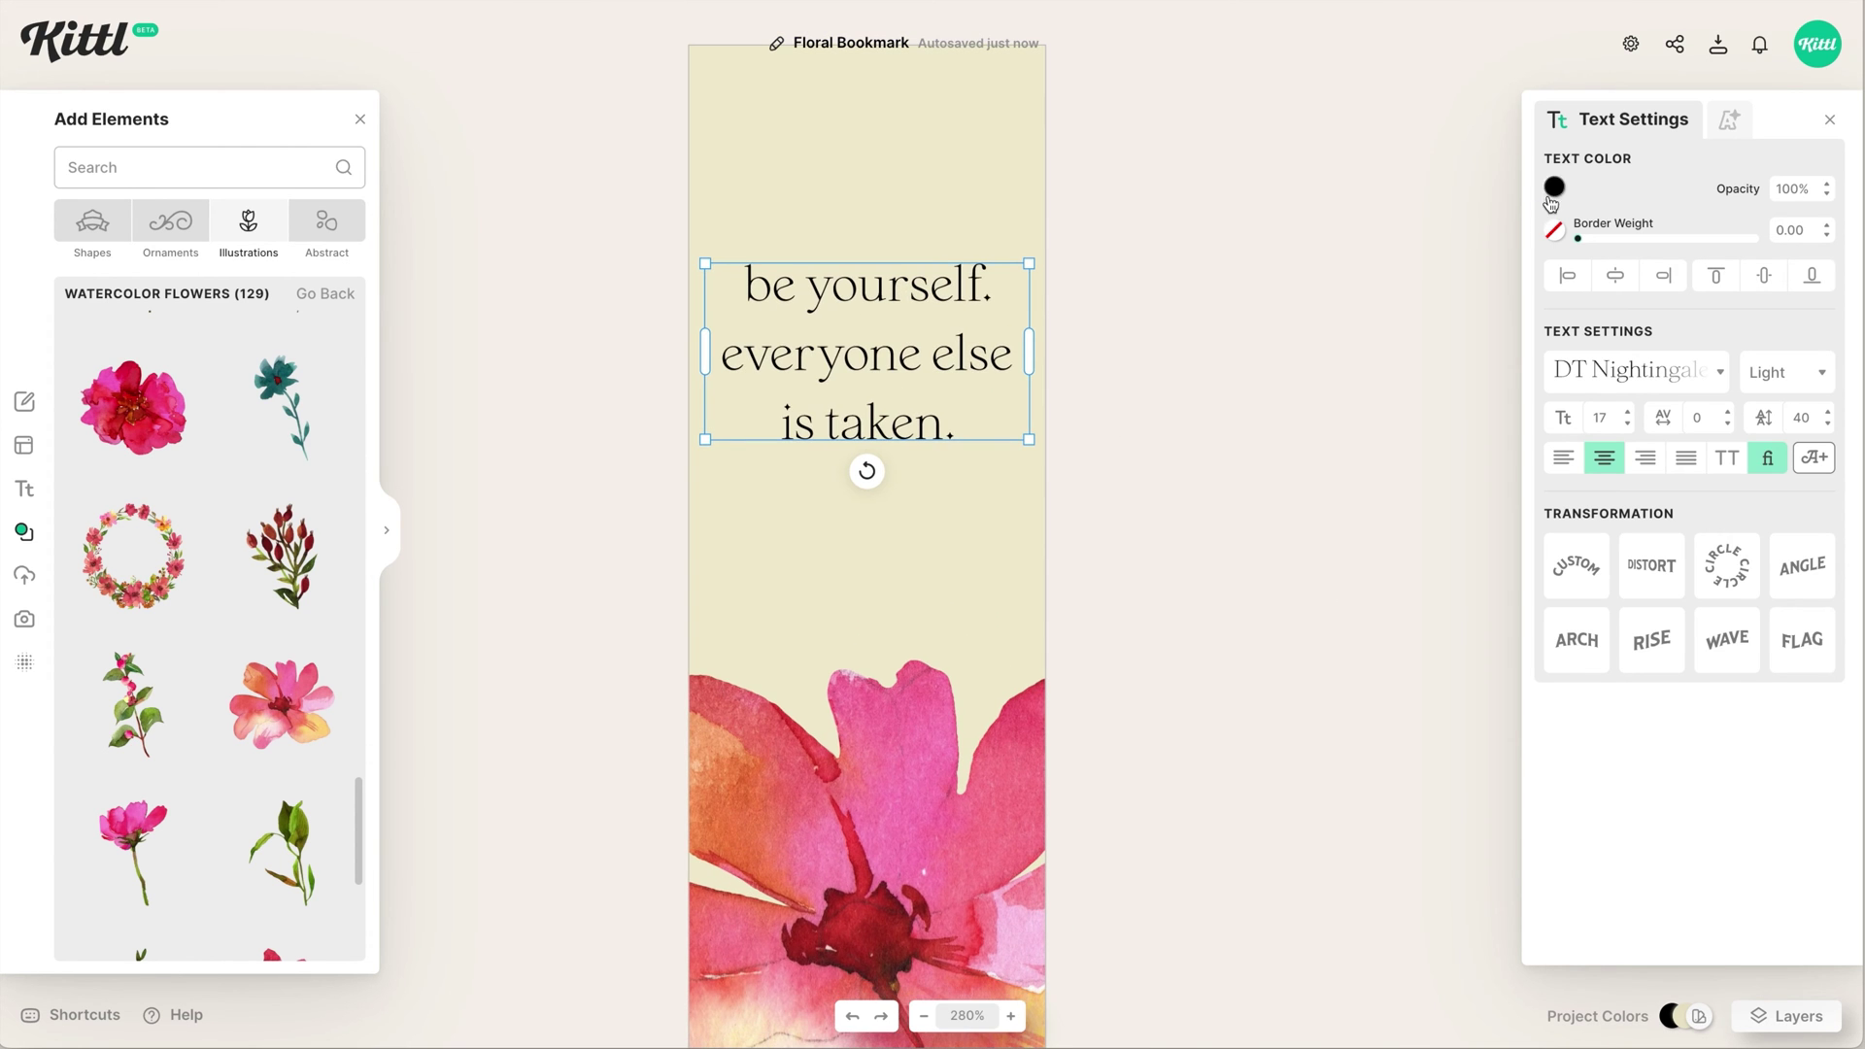
pyautogui.click(1553, 191)
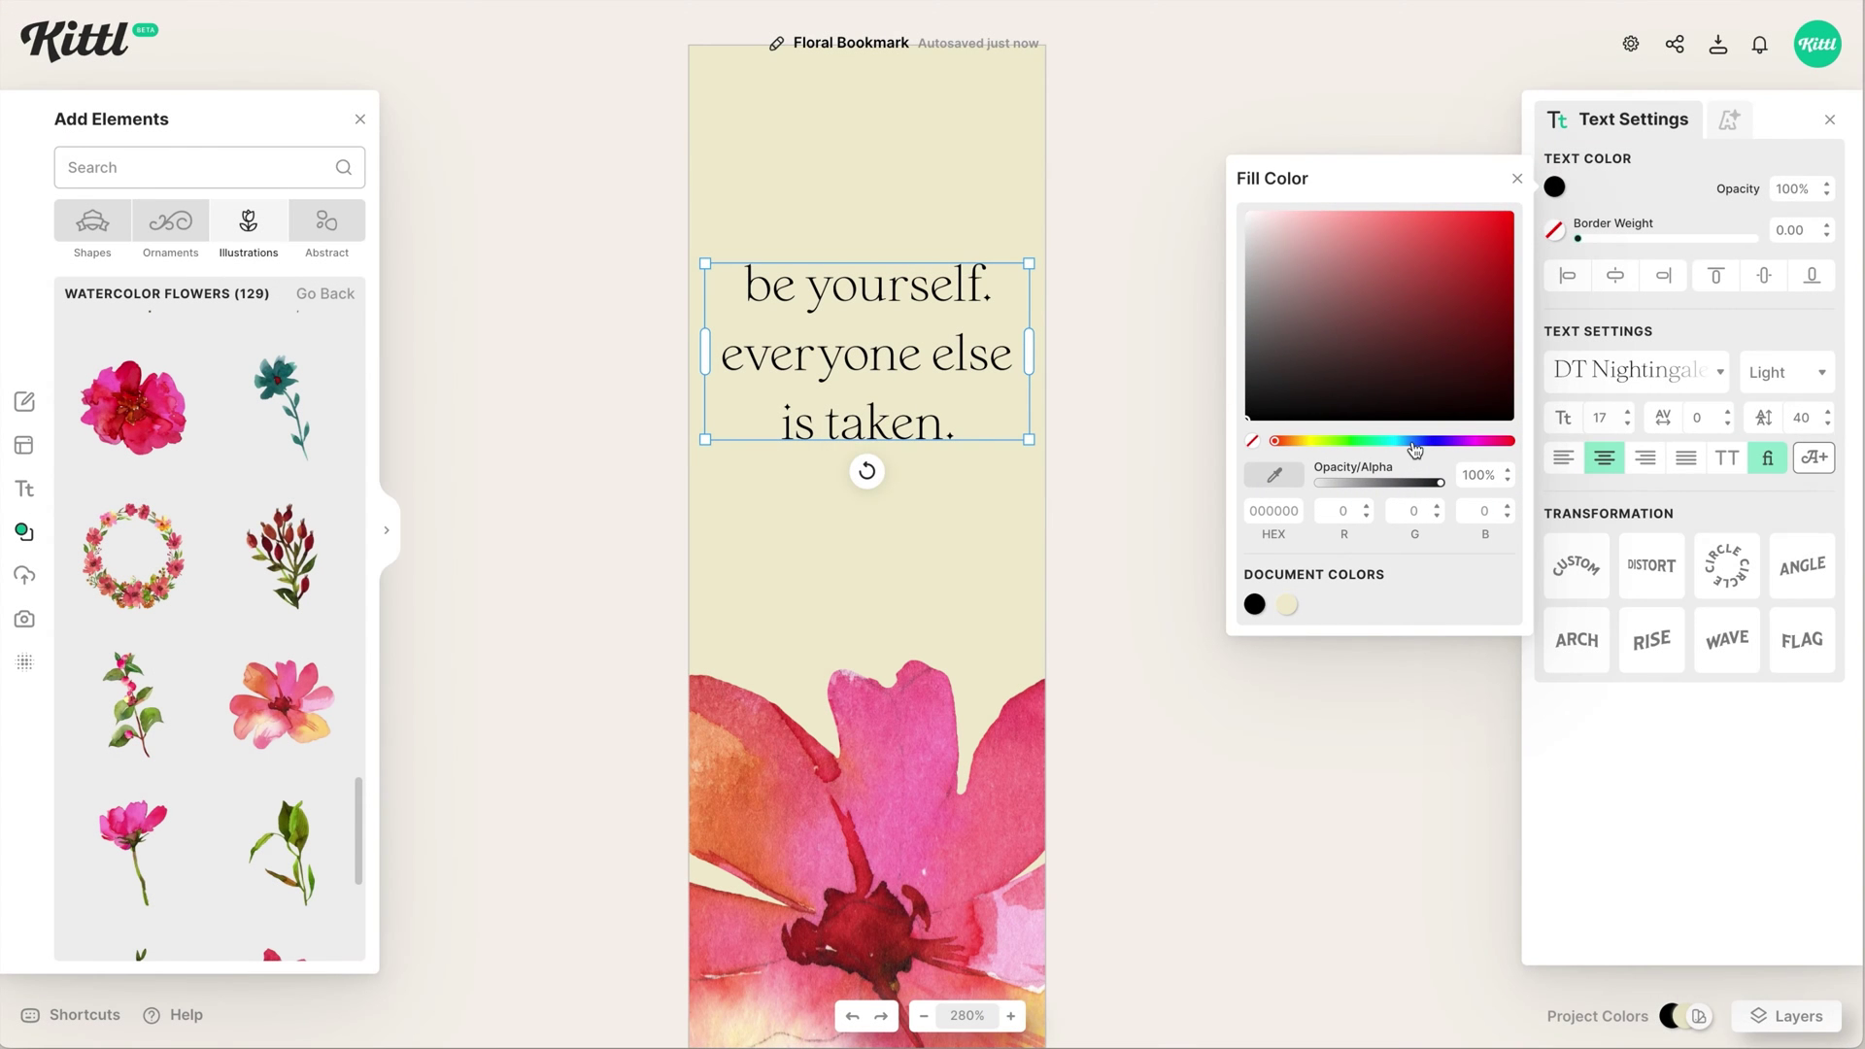
pyautogui.click(1411, 443)
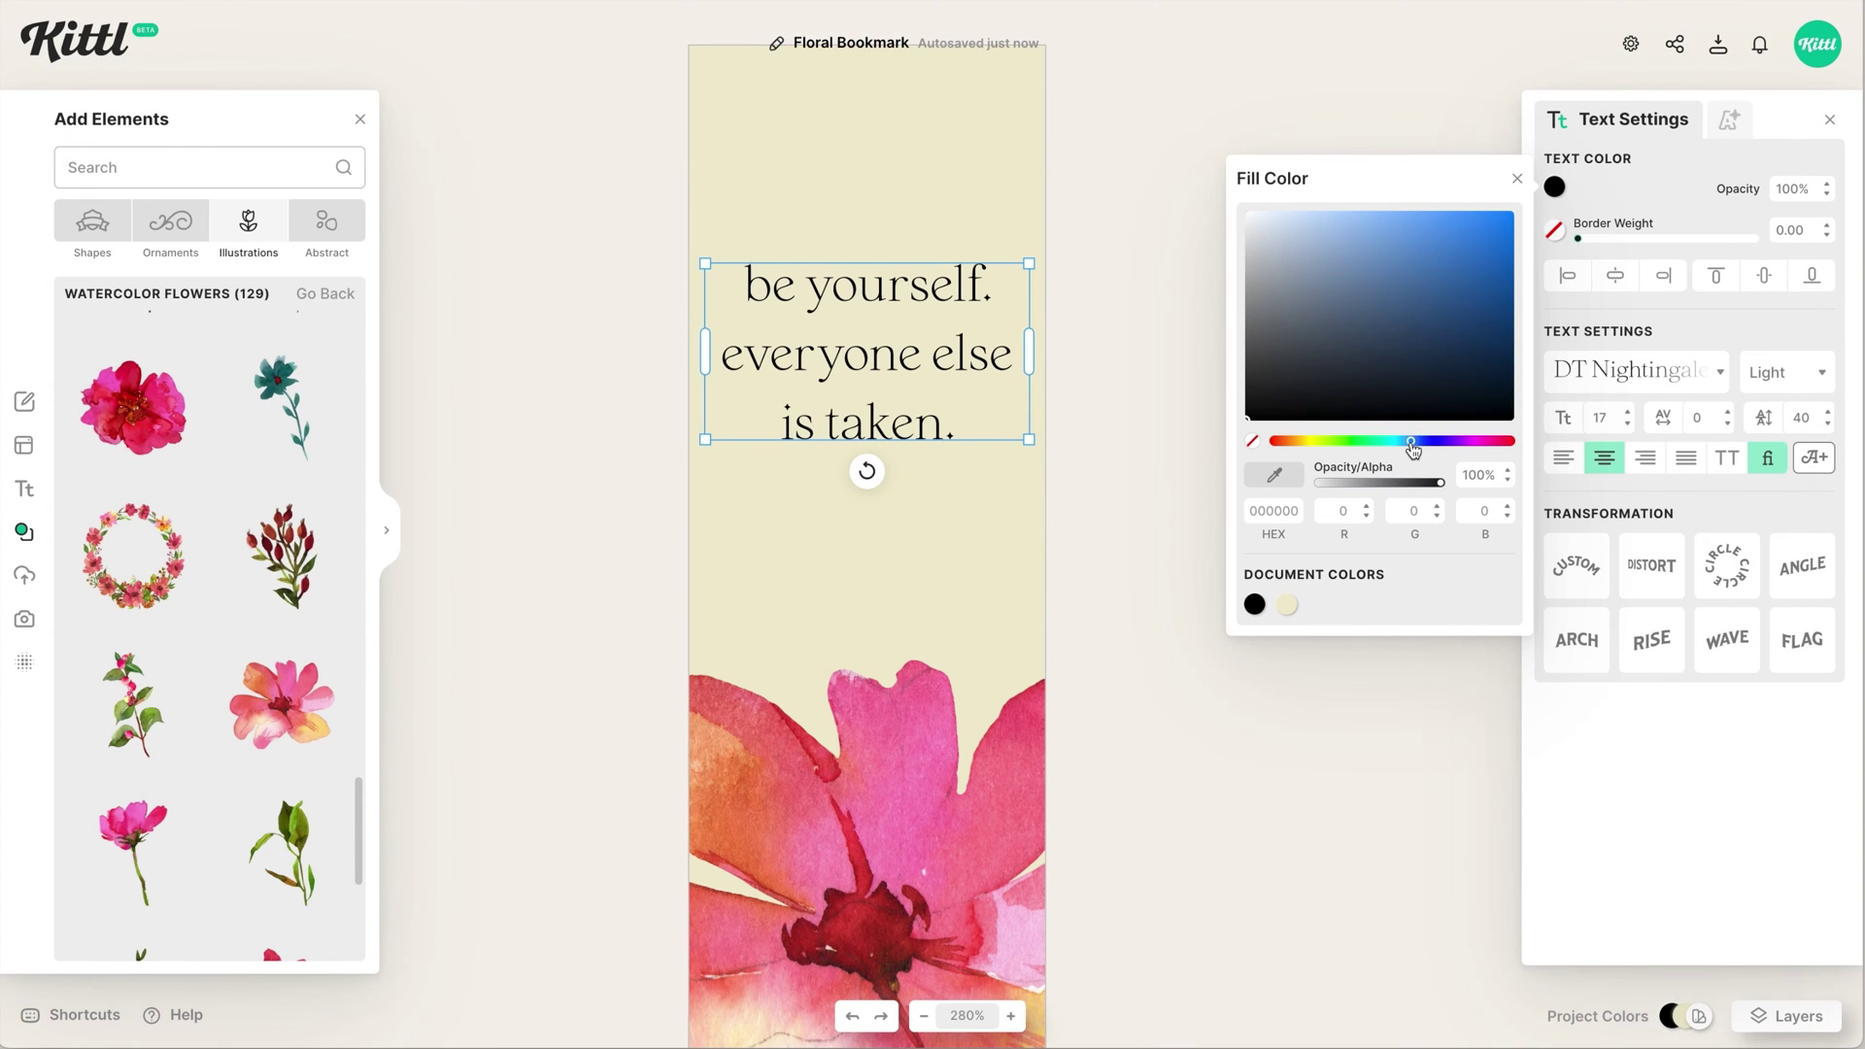
pyautogui.click(1417, 289)
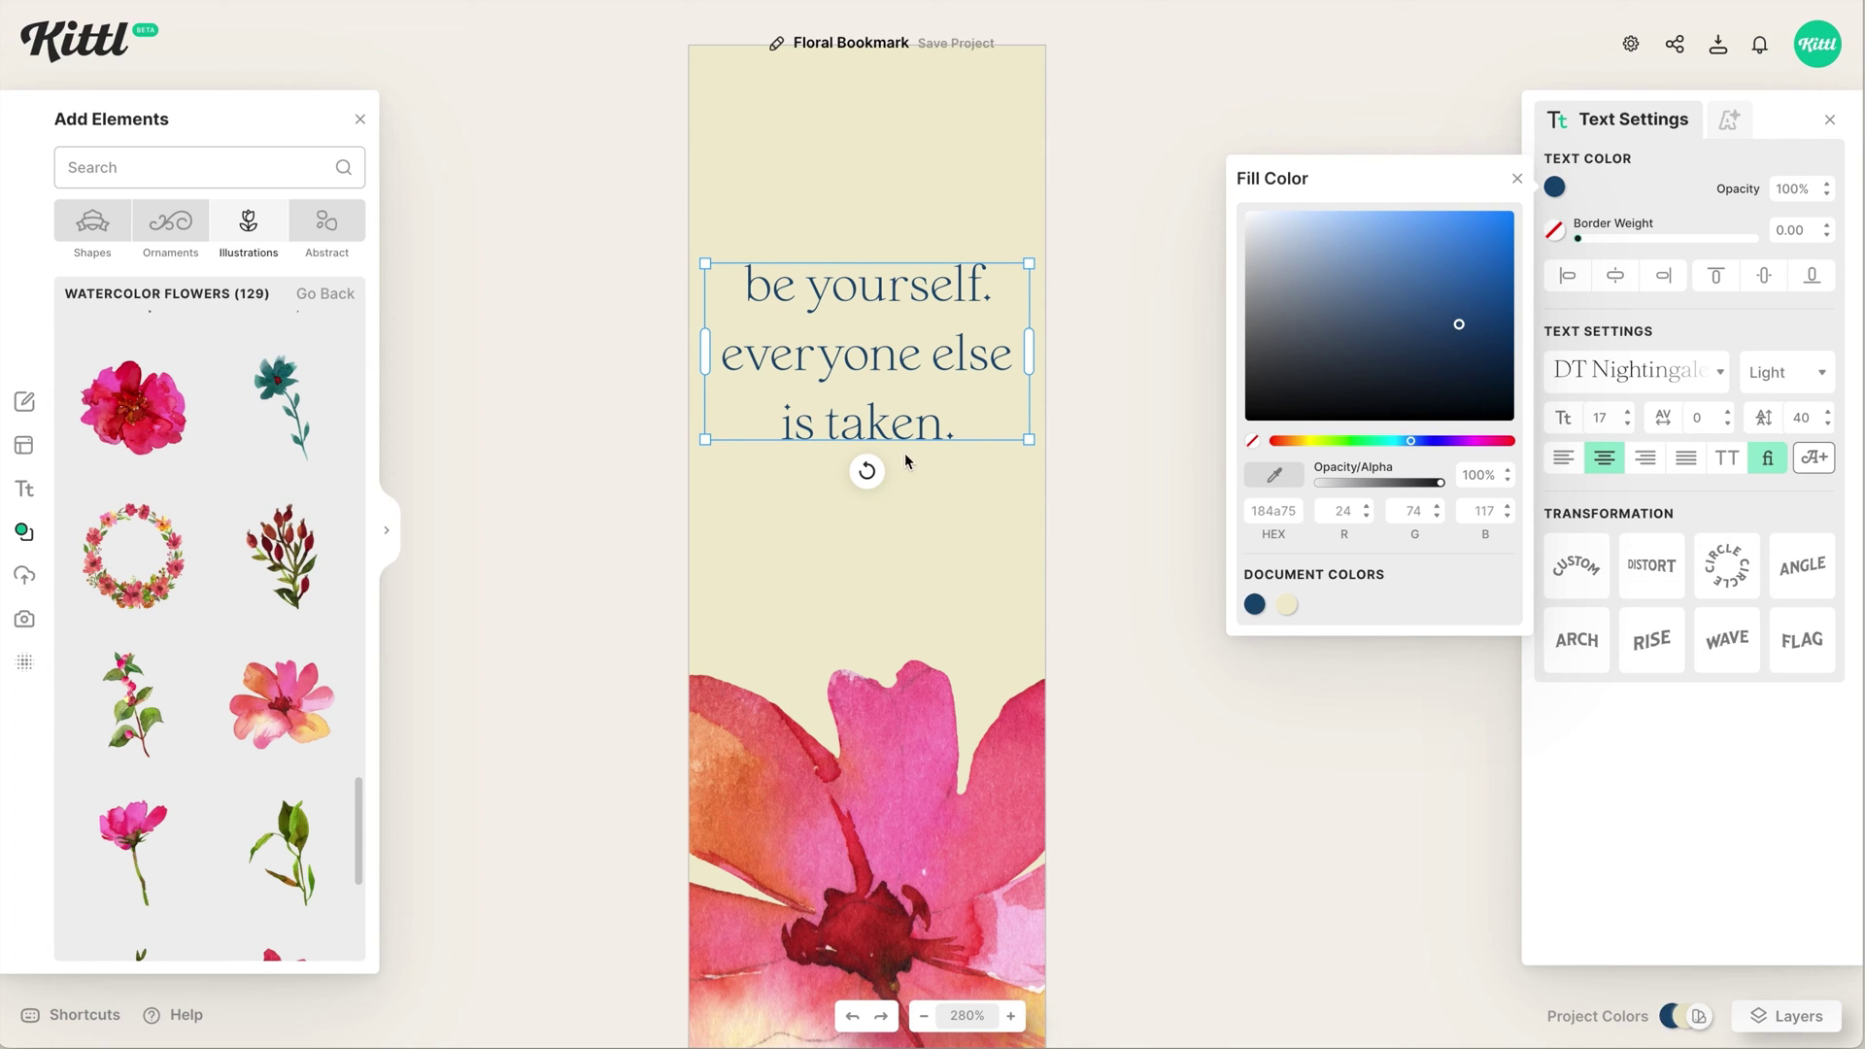
pyautogui.scroll(5, 891, 436)
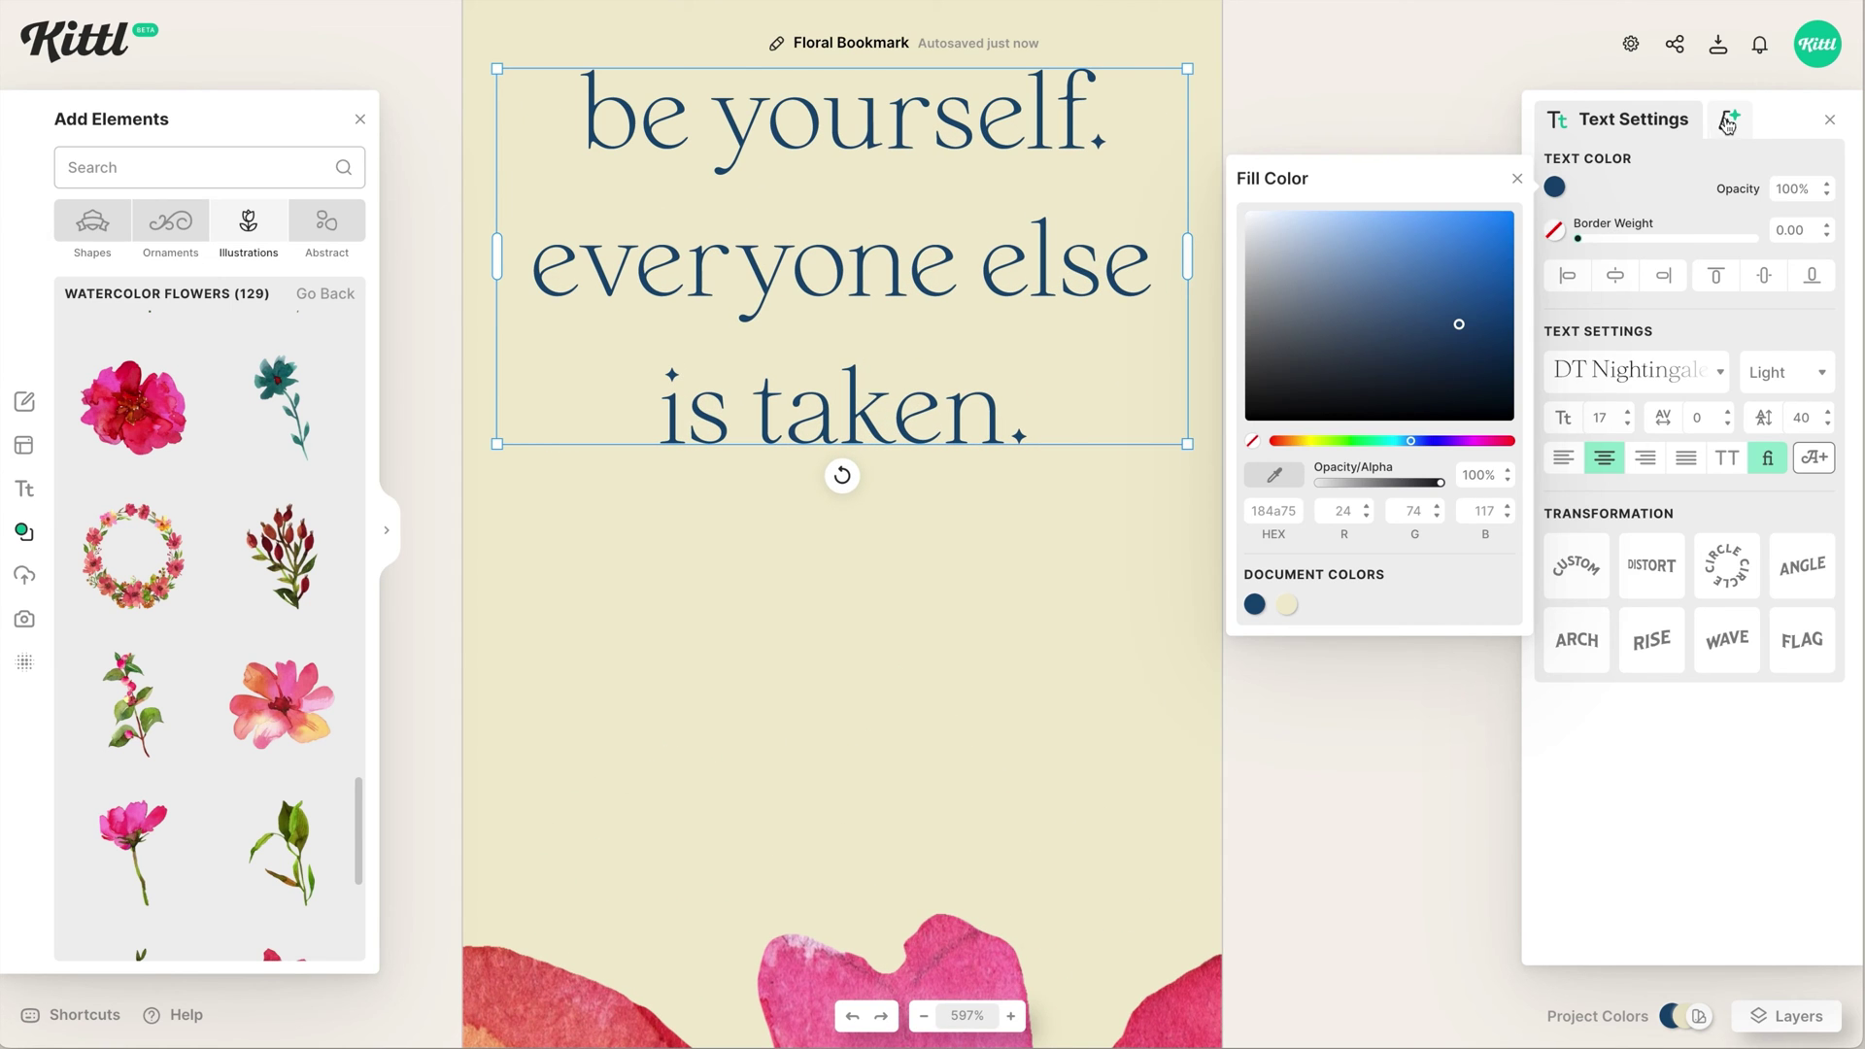
pyautogui.click(1727, 121)
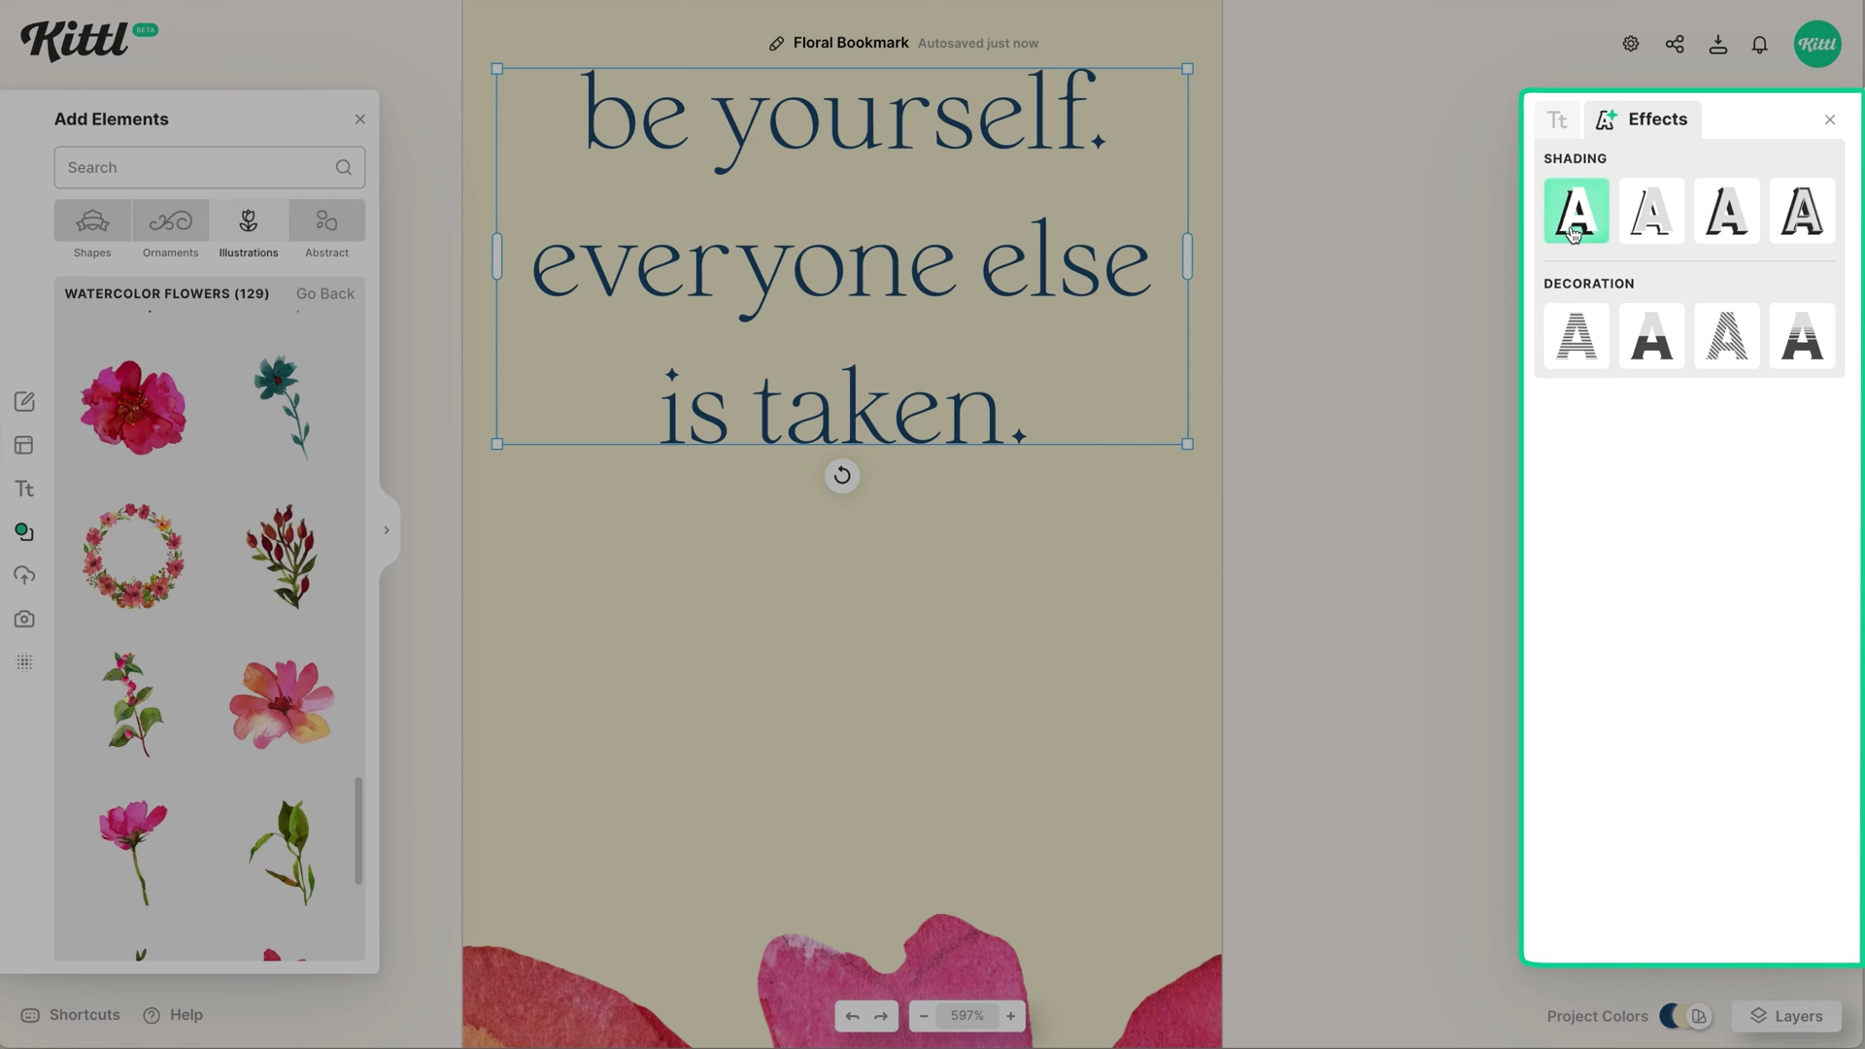
# - Give the quote a light-blue (a1c9ea) drop shadow with offset 0 and blur 2
pyautogui.click(1575, 233)
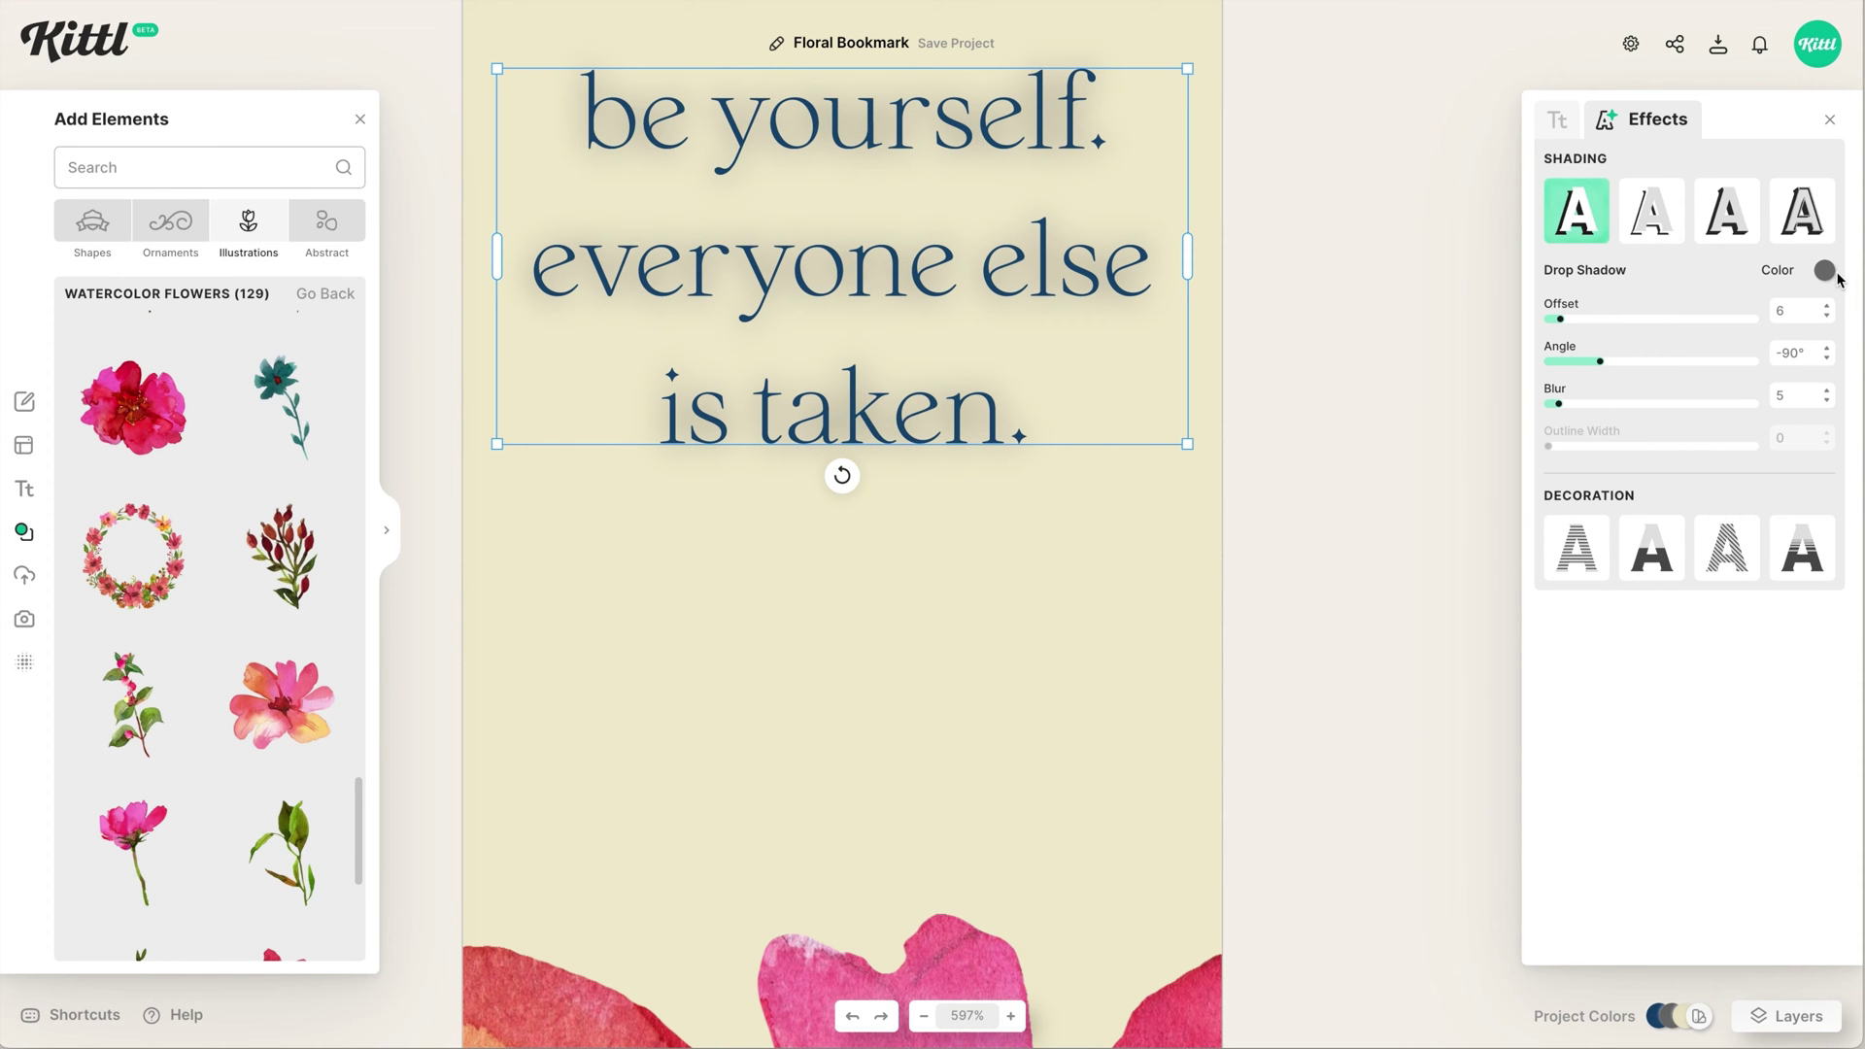
pyautogui.click(1825, 273)
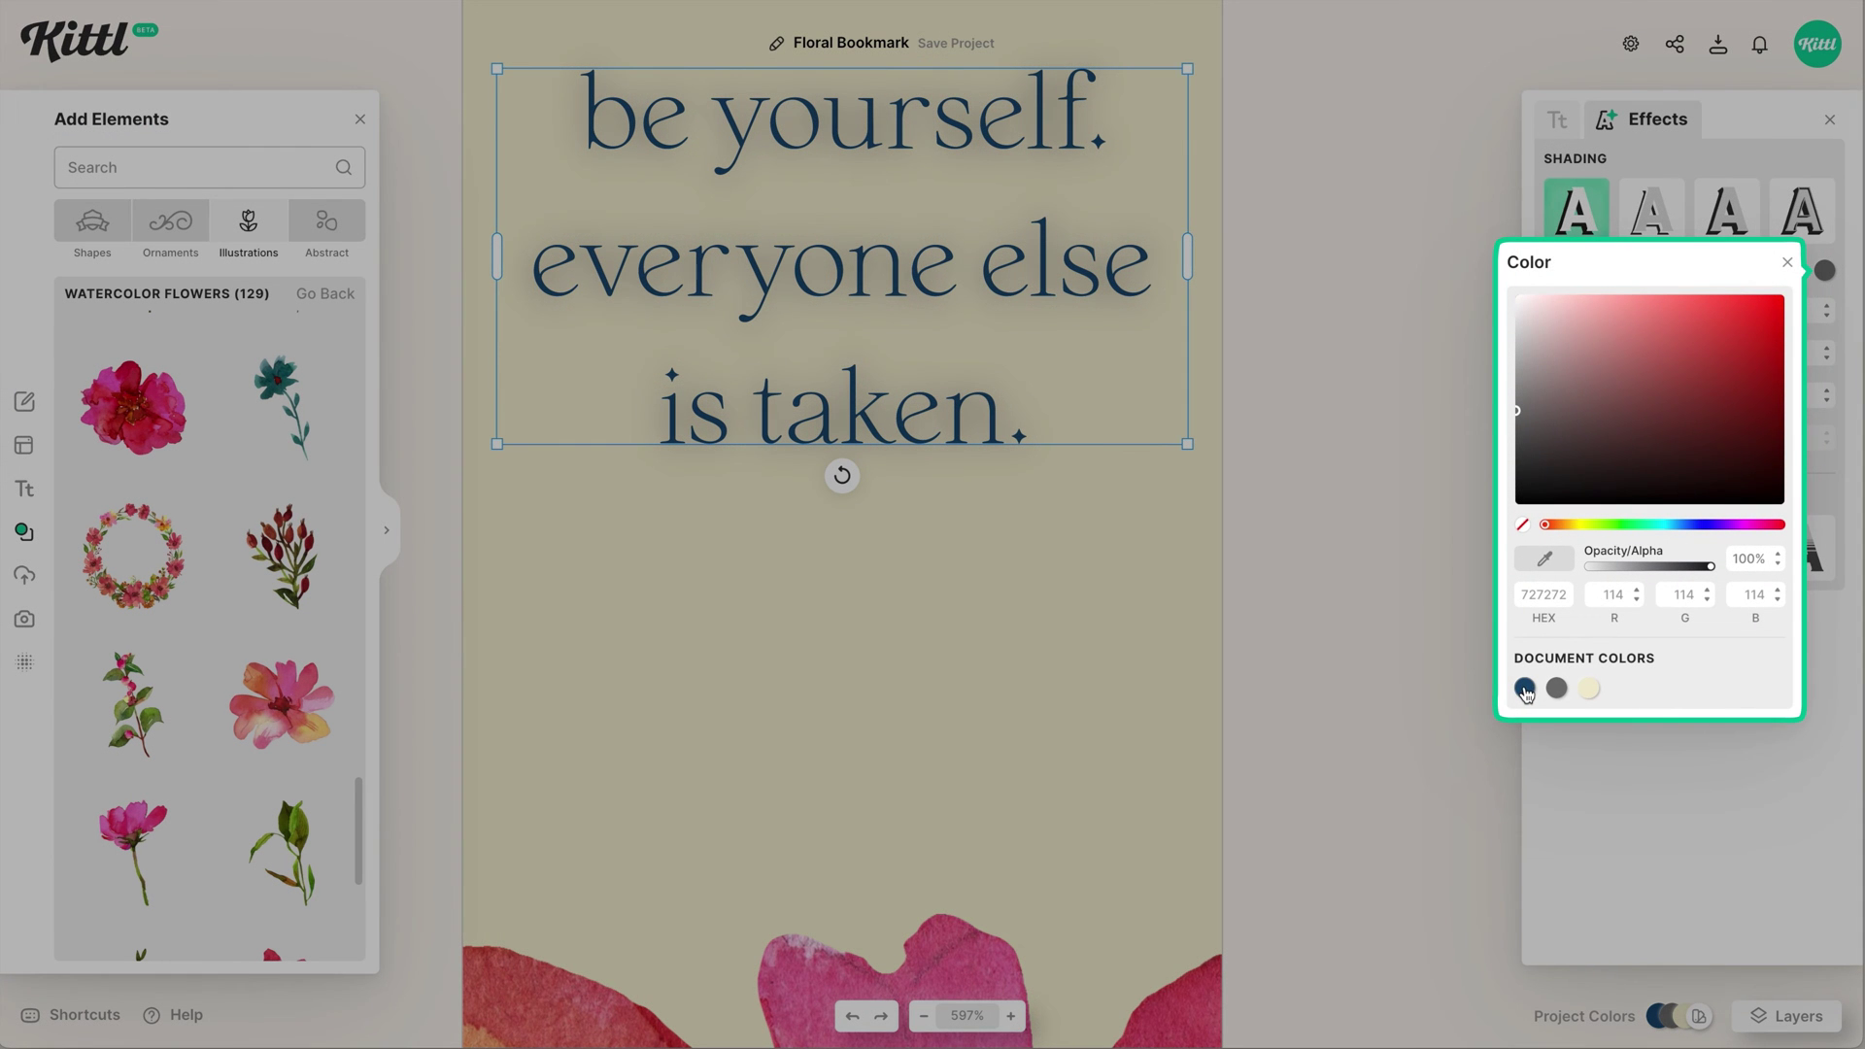
pyautogui.click(1525, 689)
pyautogui.moveTo(1723, 404); pyautogui.dragTo(1717, 370)
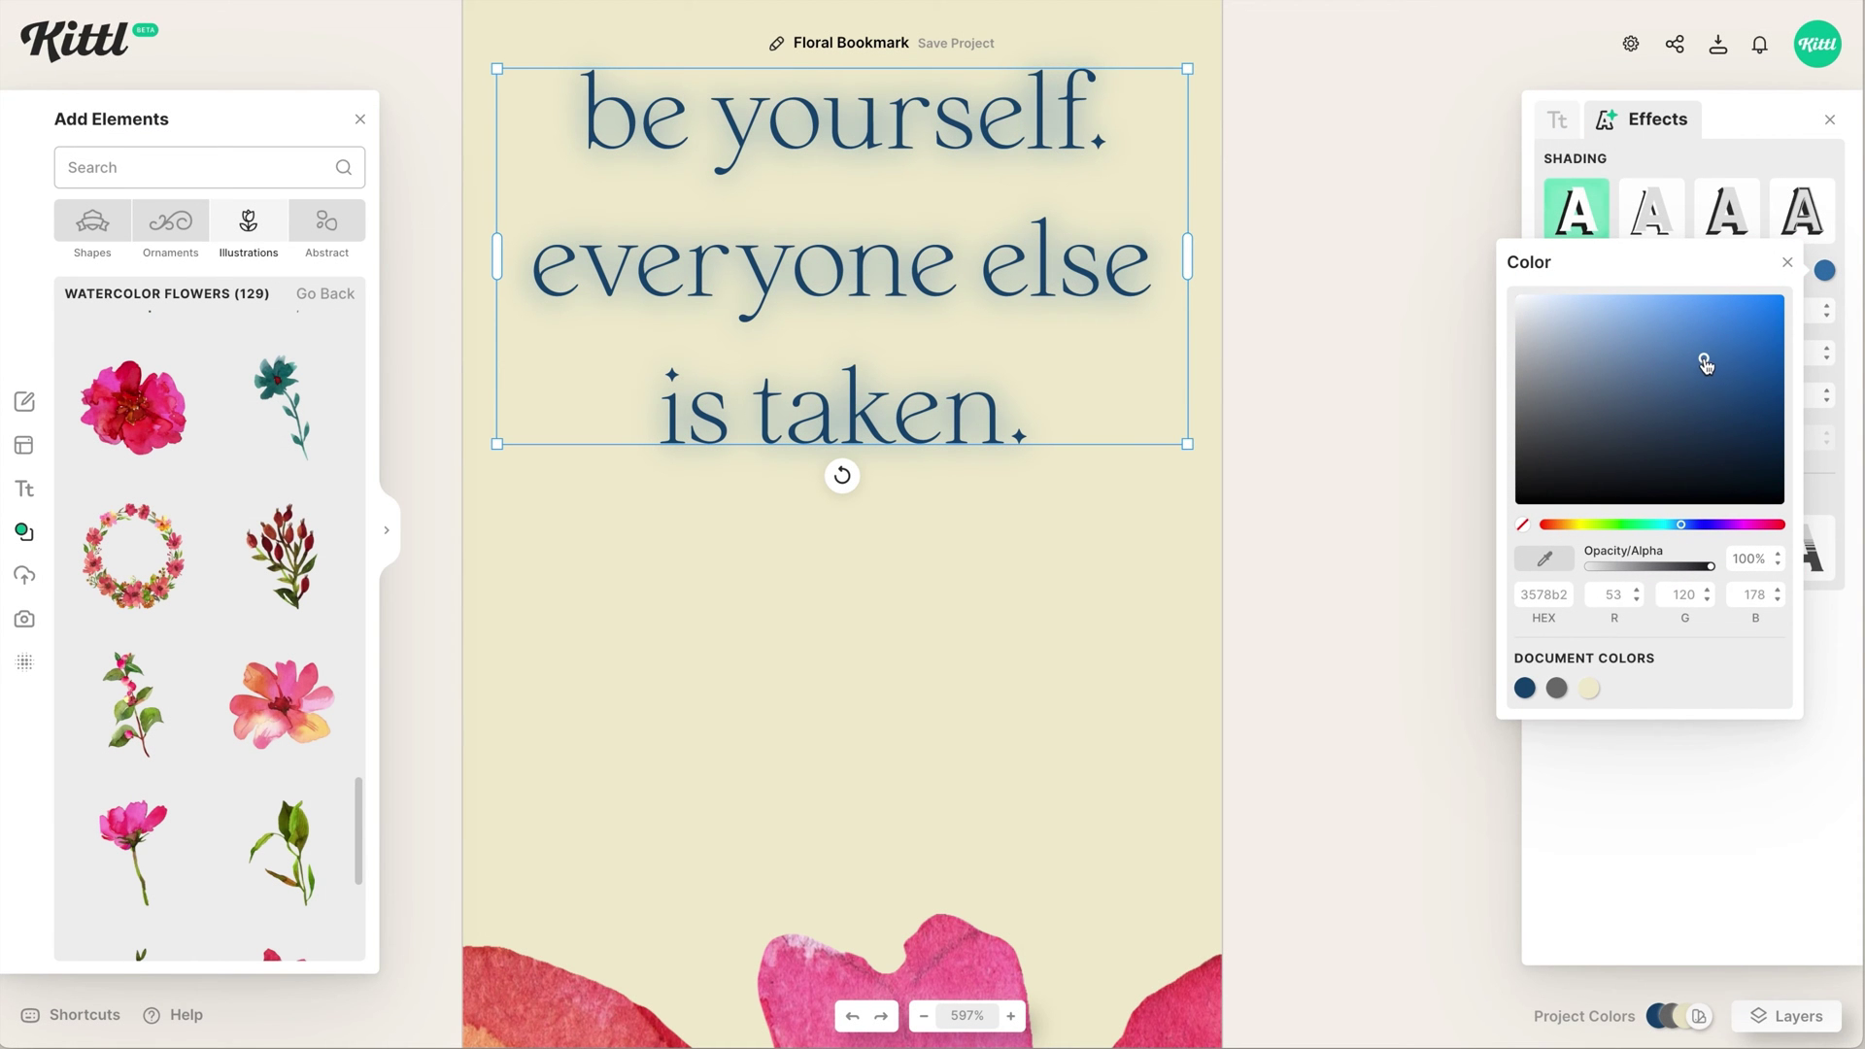
pyautogui.click(1761, 141)
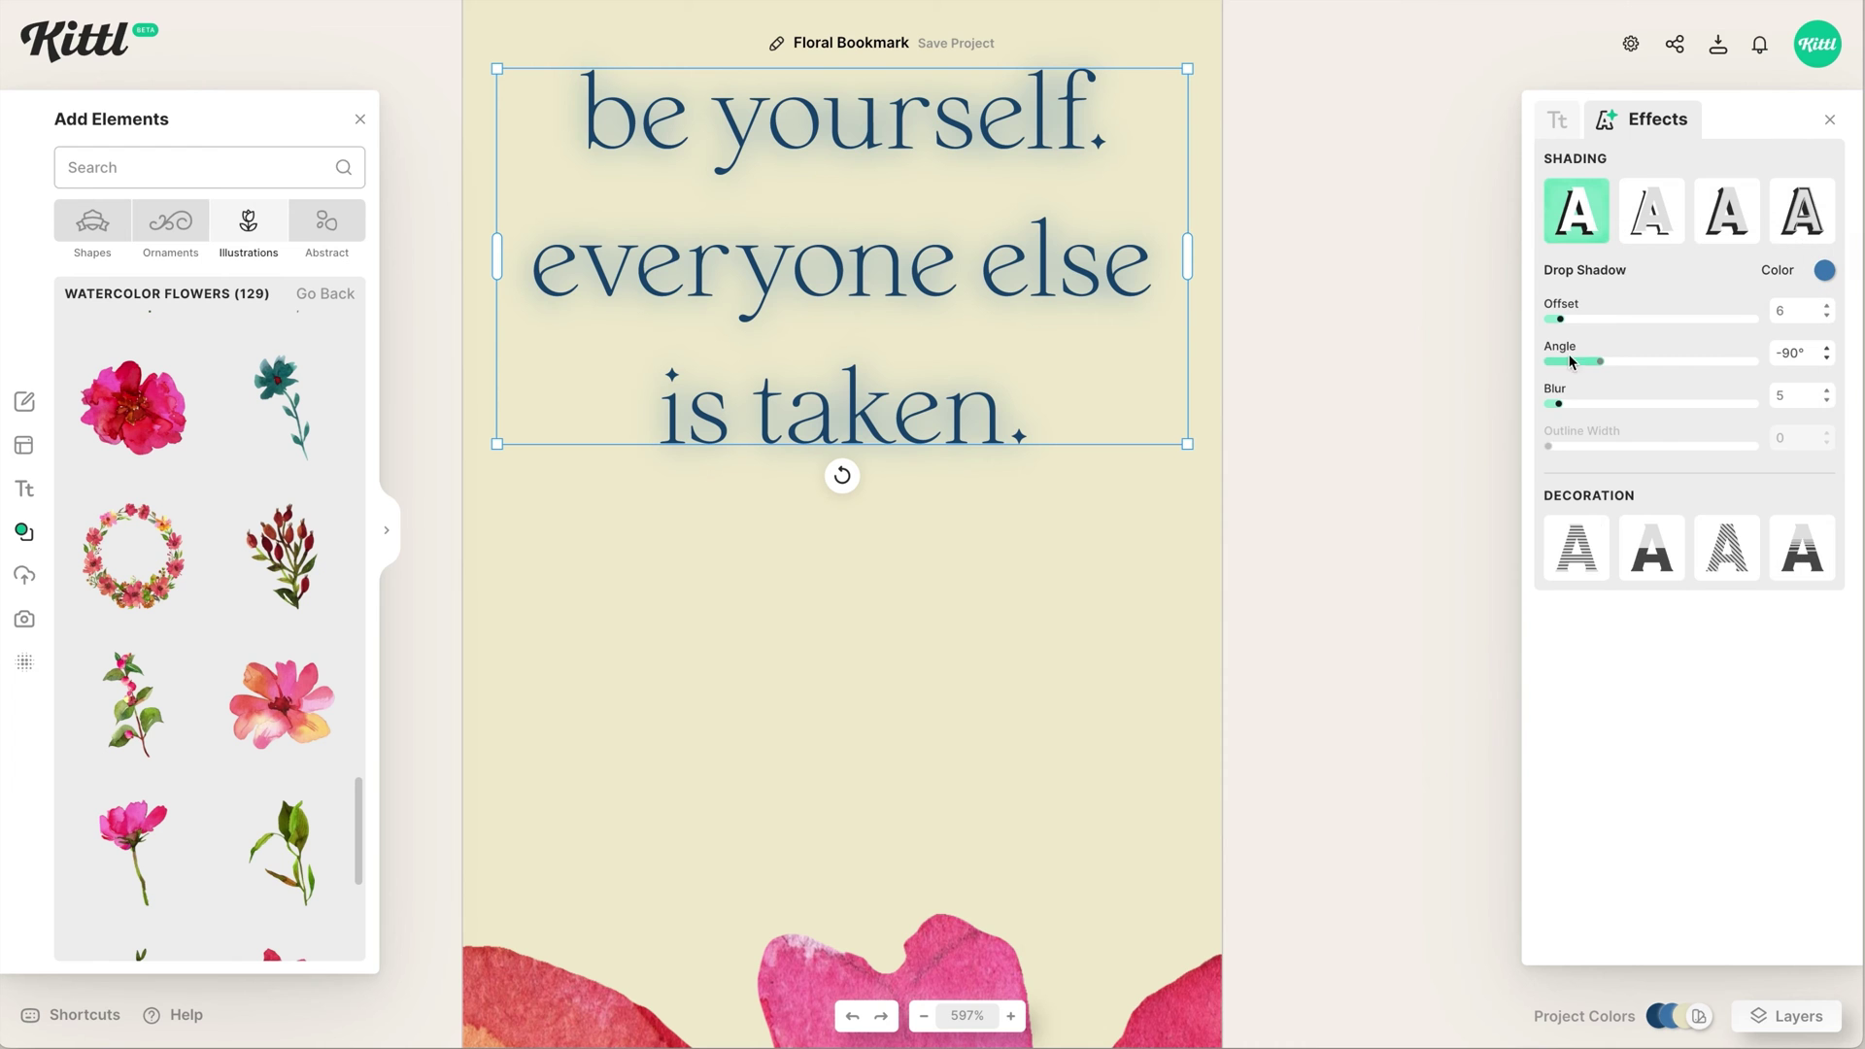
pyautogui.moveTo(1566, 329); pyautogui.dragTo(1569, 332)
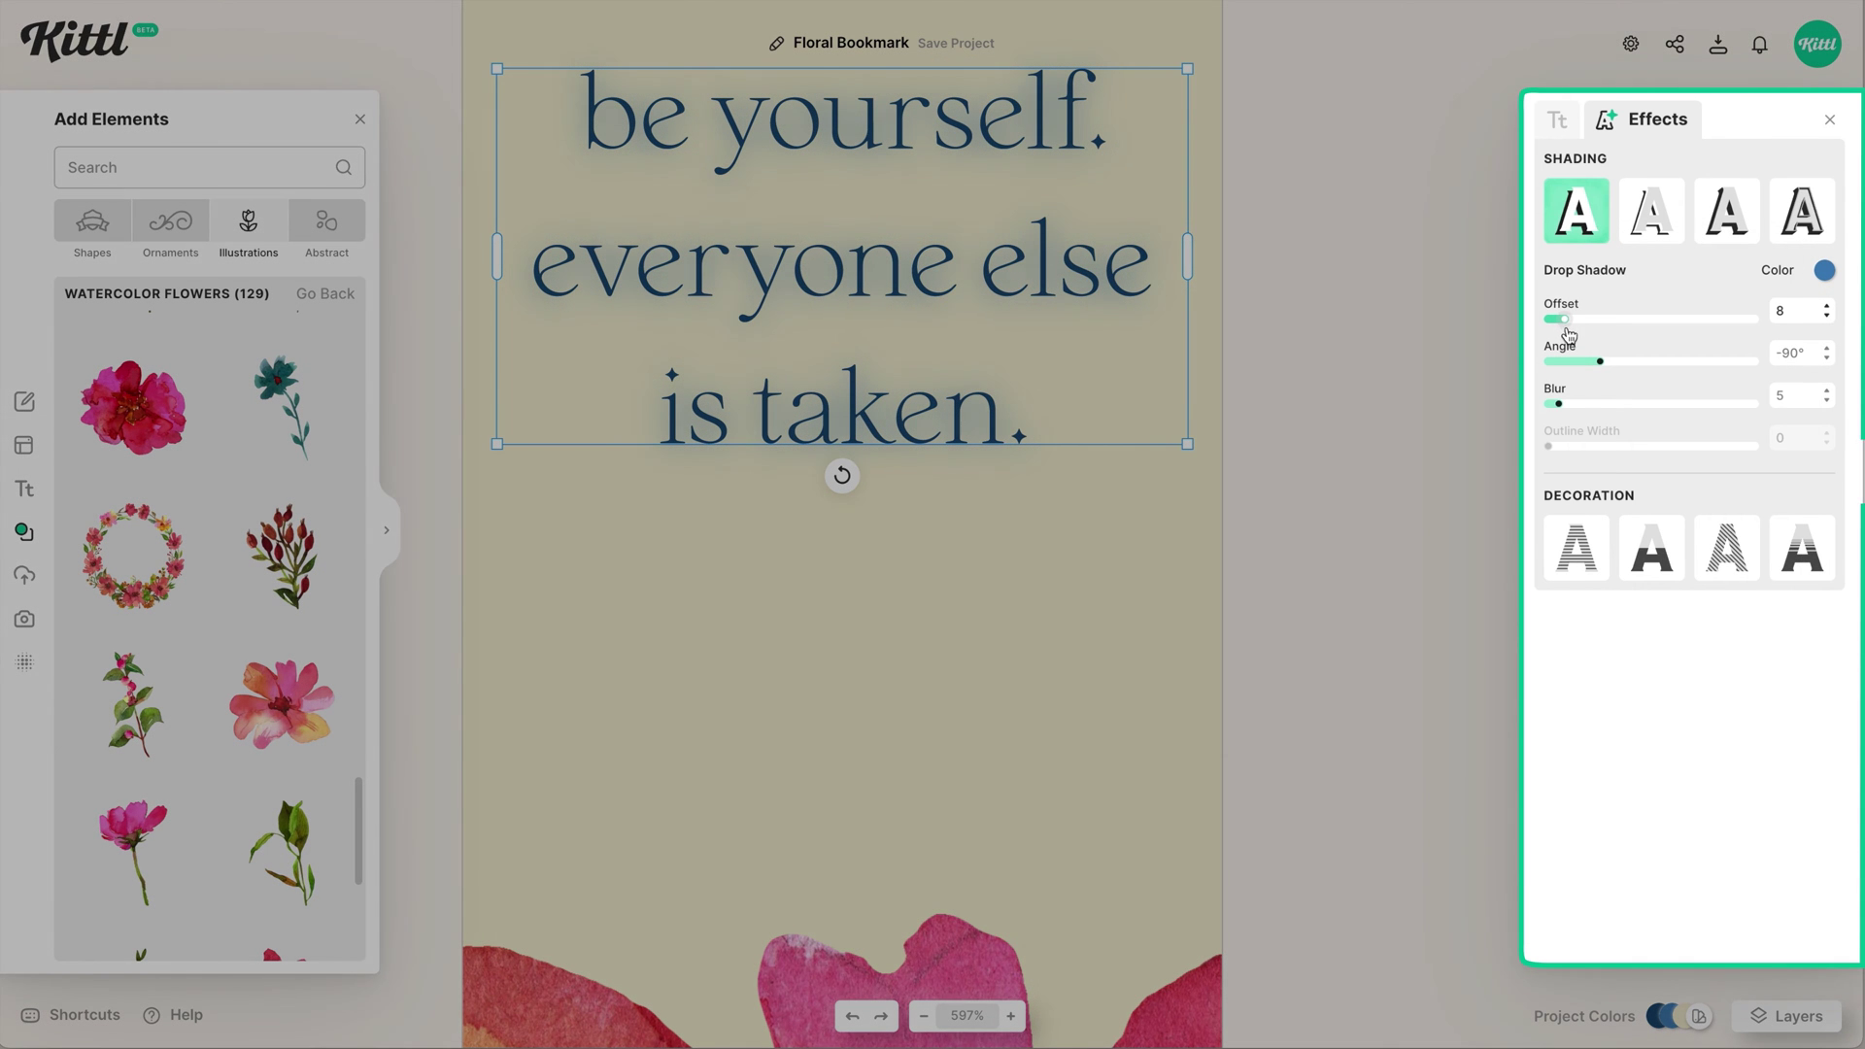
pyautogui.moveTo(1557, 402); pyautogui.dragTo(1557, 409)
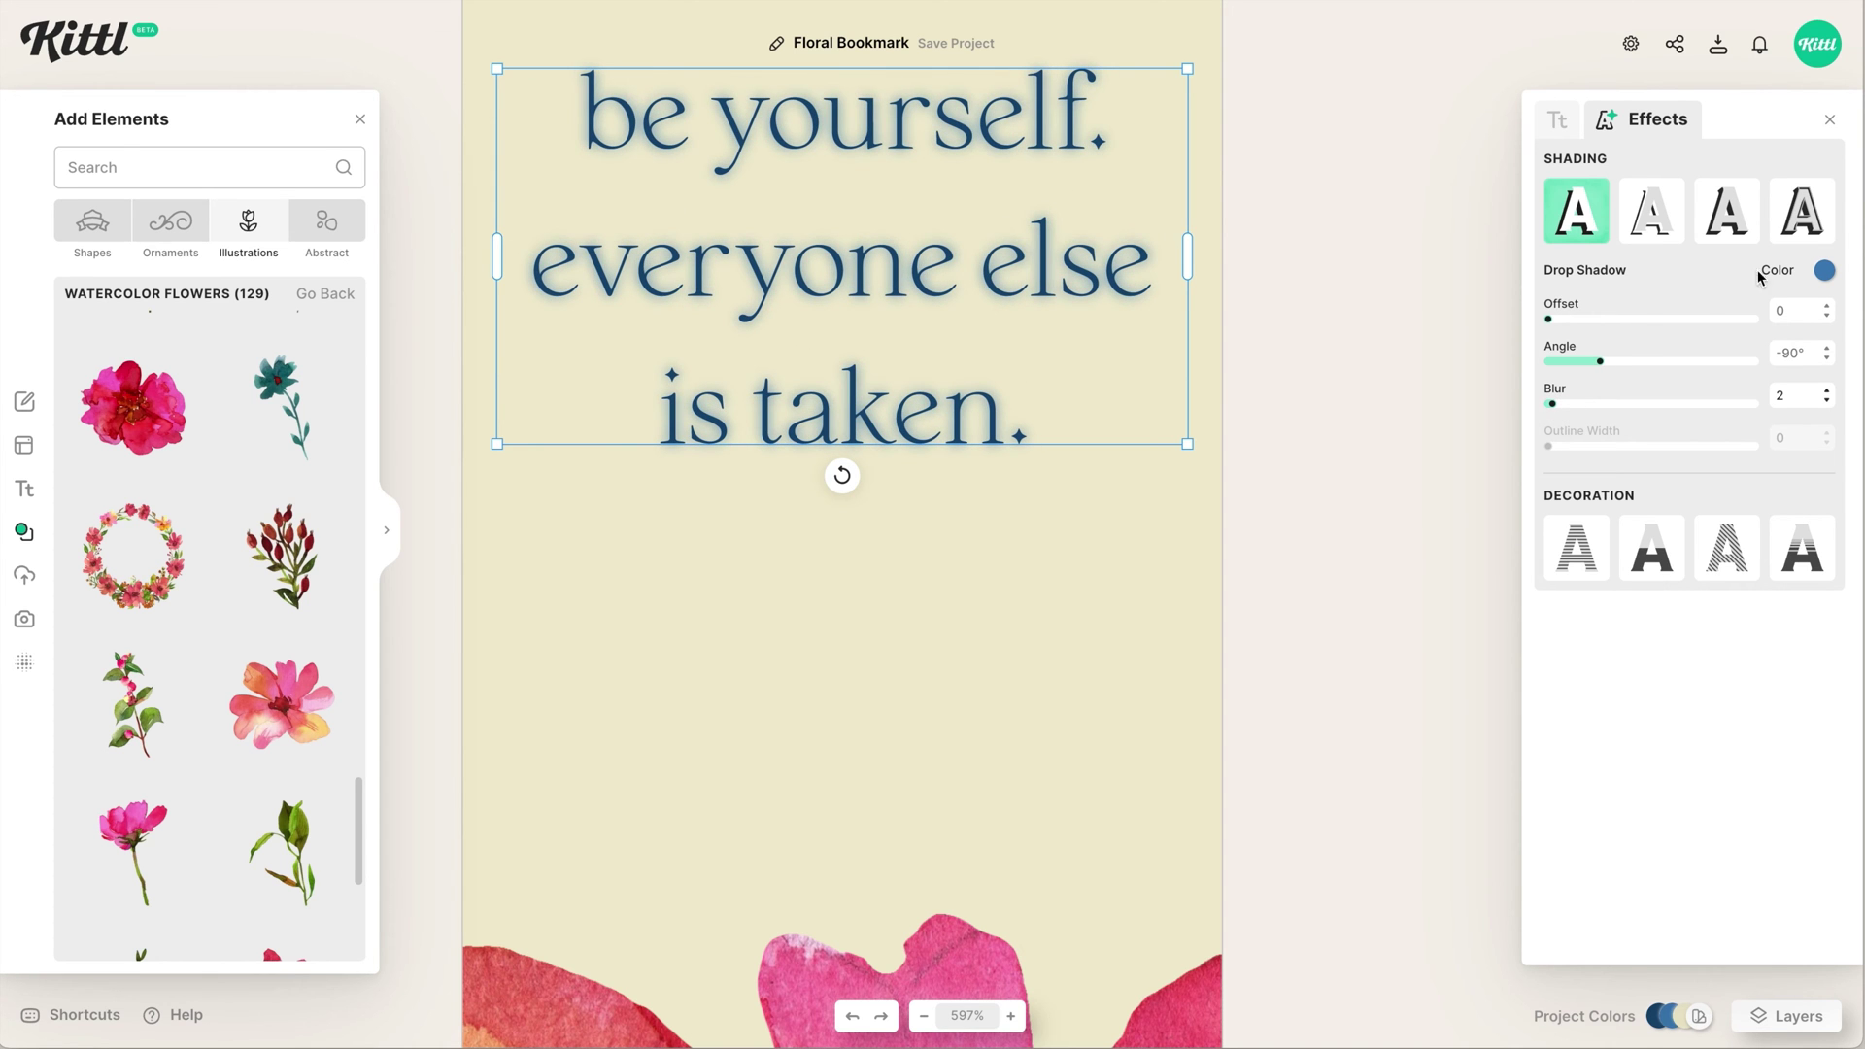
pyautogui.click(1824, 272)
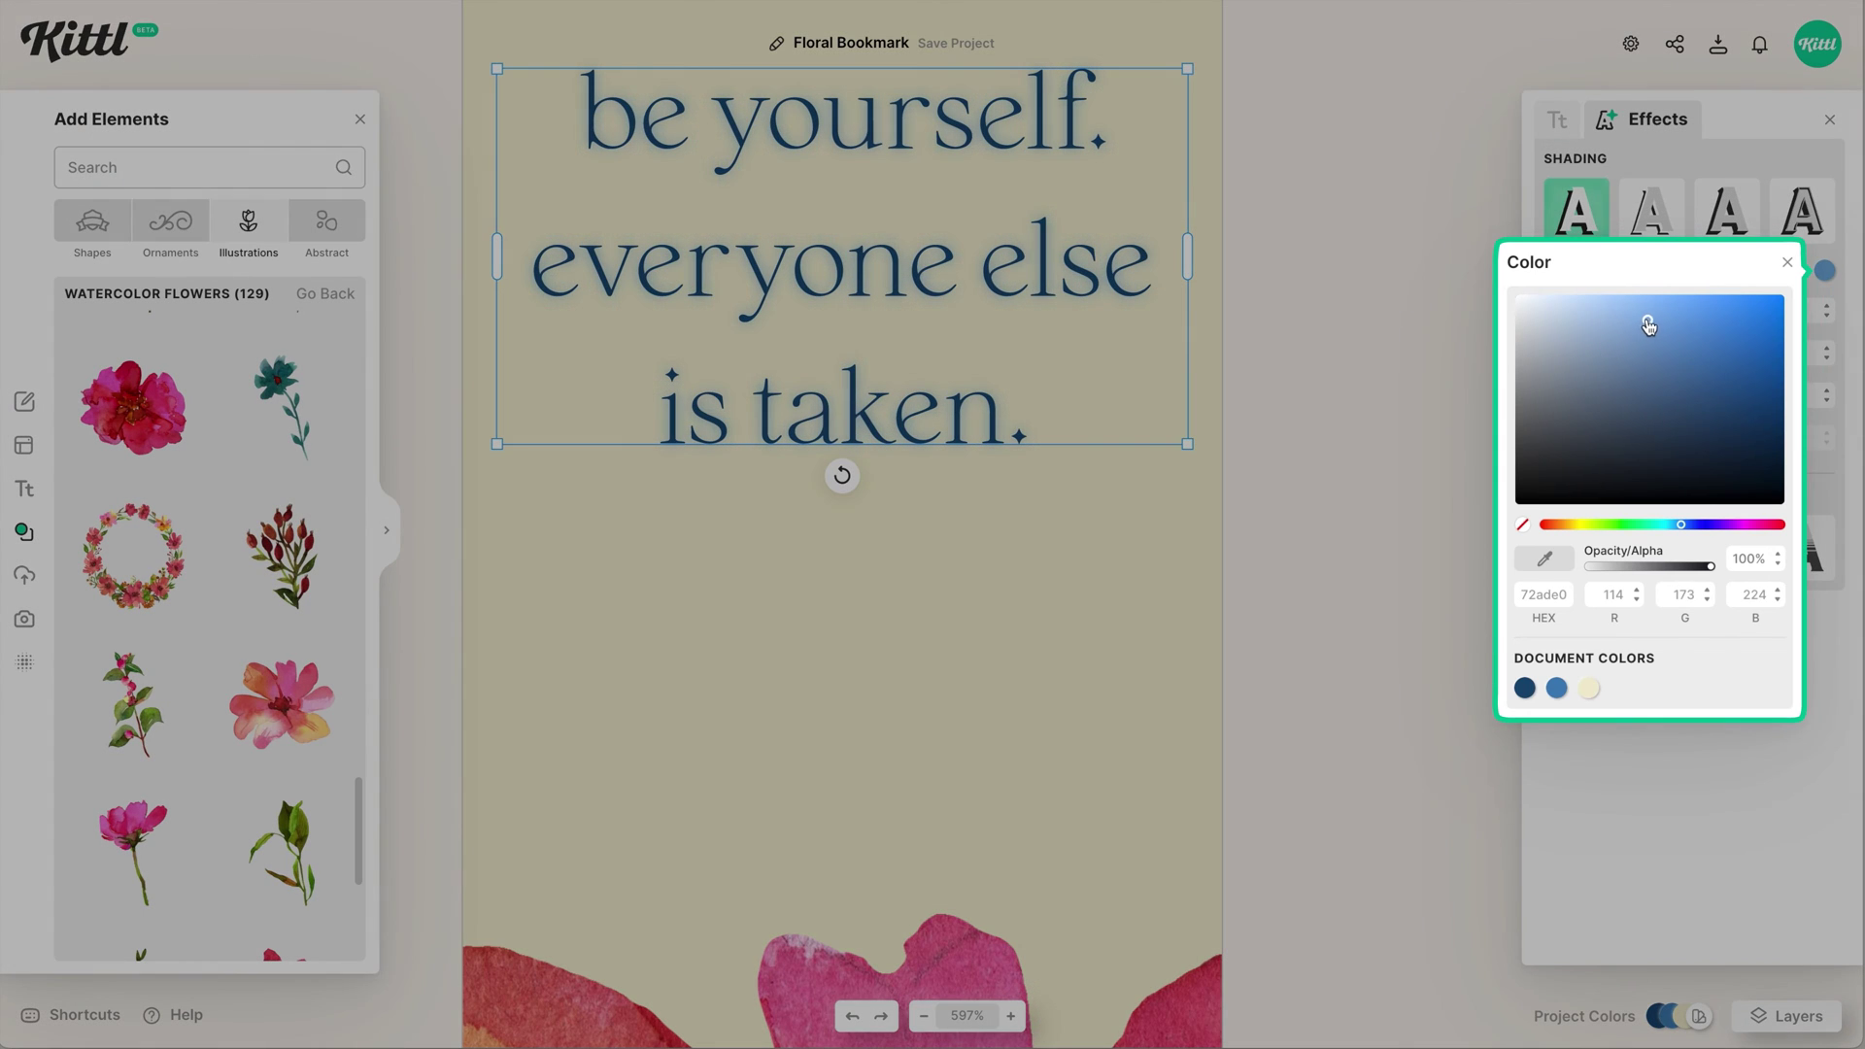
pyautogui.click(1641, 322)
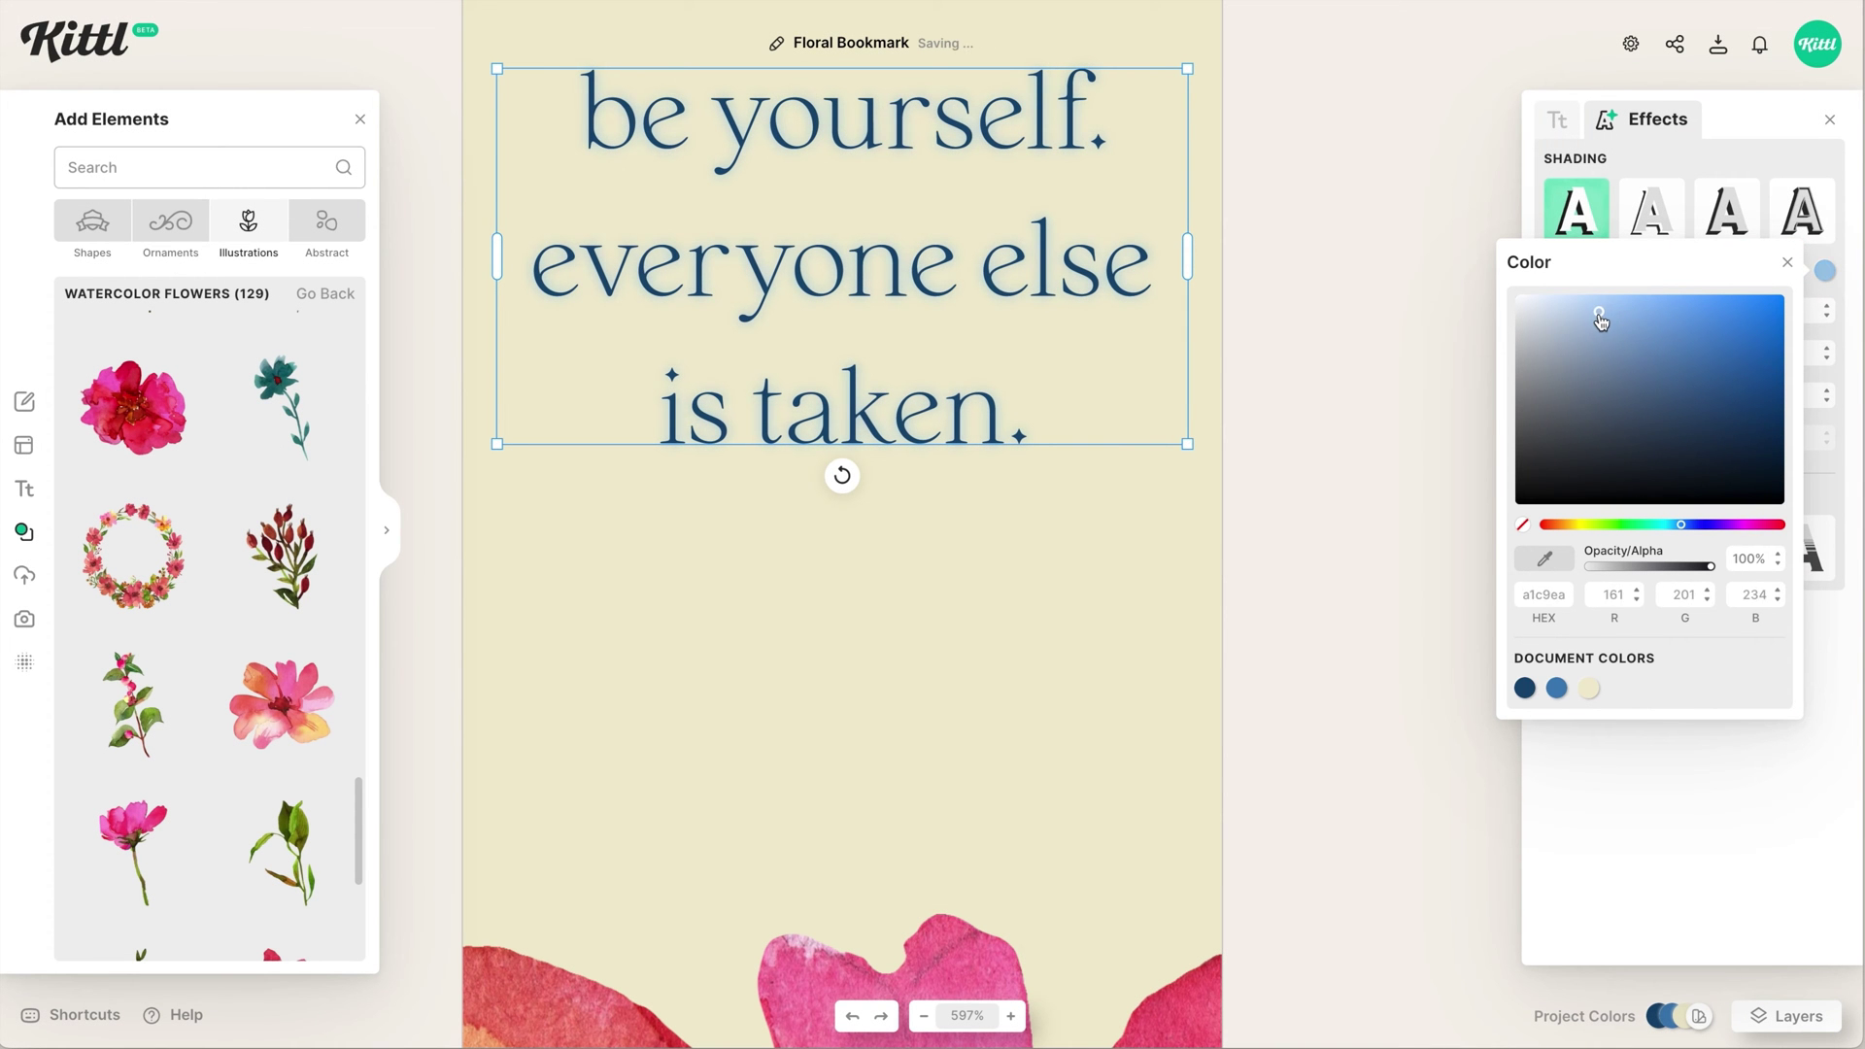
pyautogui.click(1257, 579)
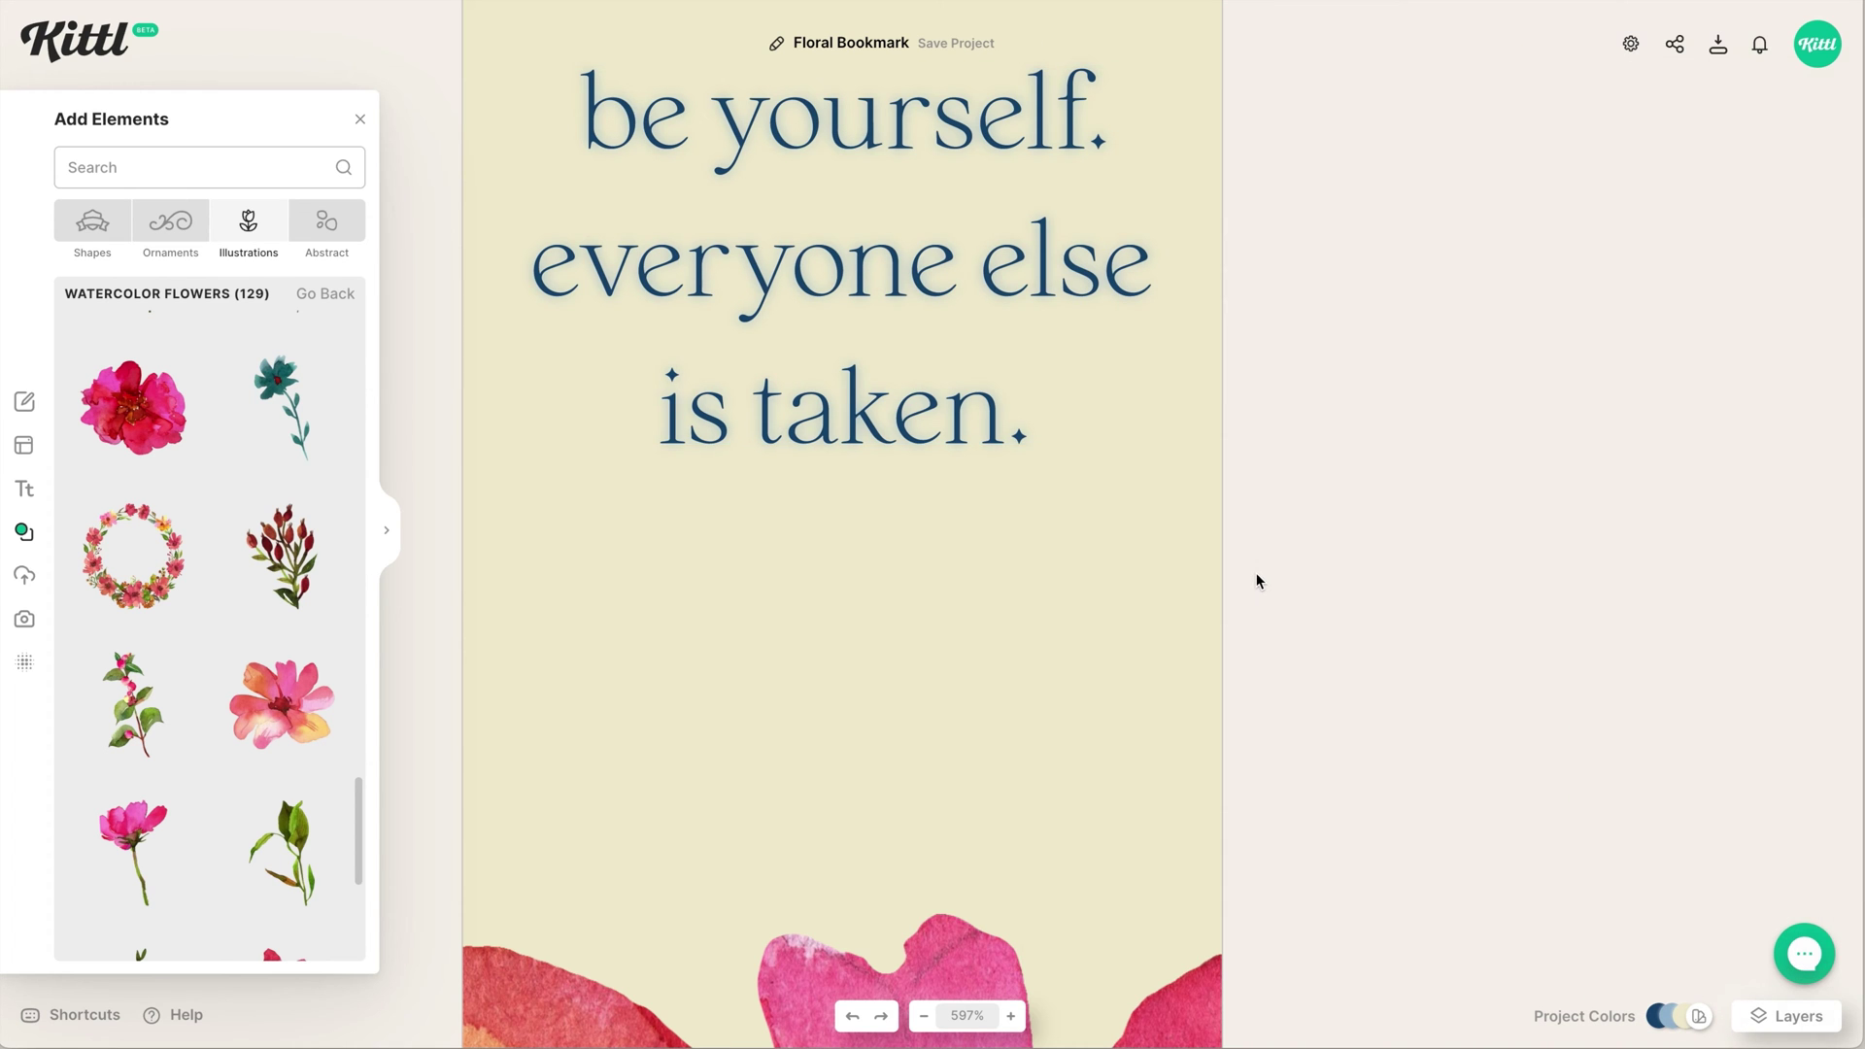
# - Duplicate the quote below itself and change the copy's text to 'x' and 'oscar wilde' on two lines
pyautogui.click(1100, 337)
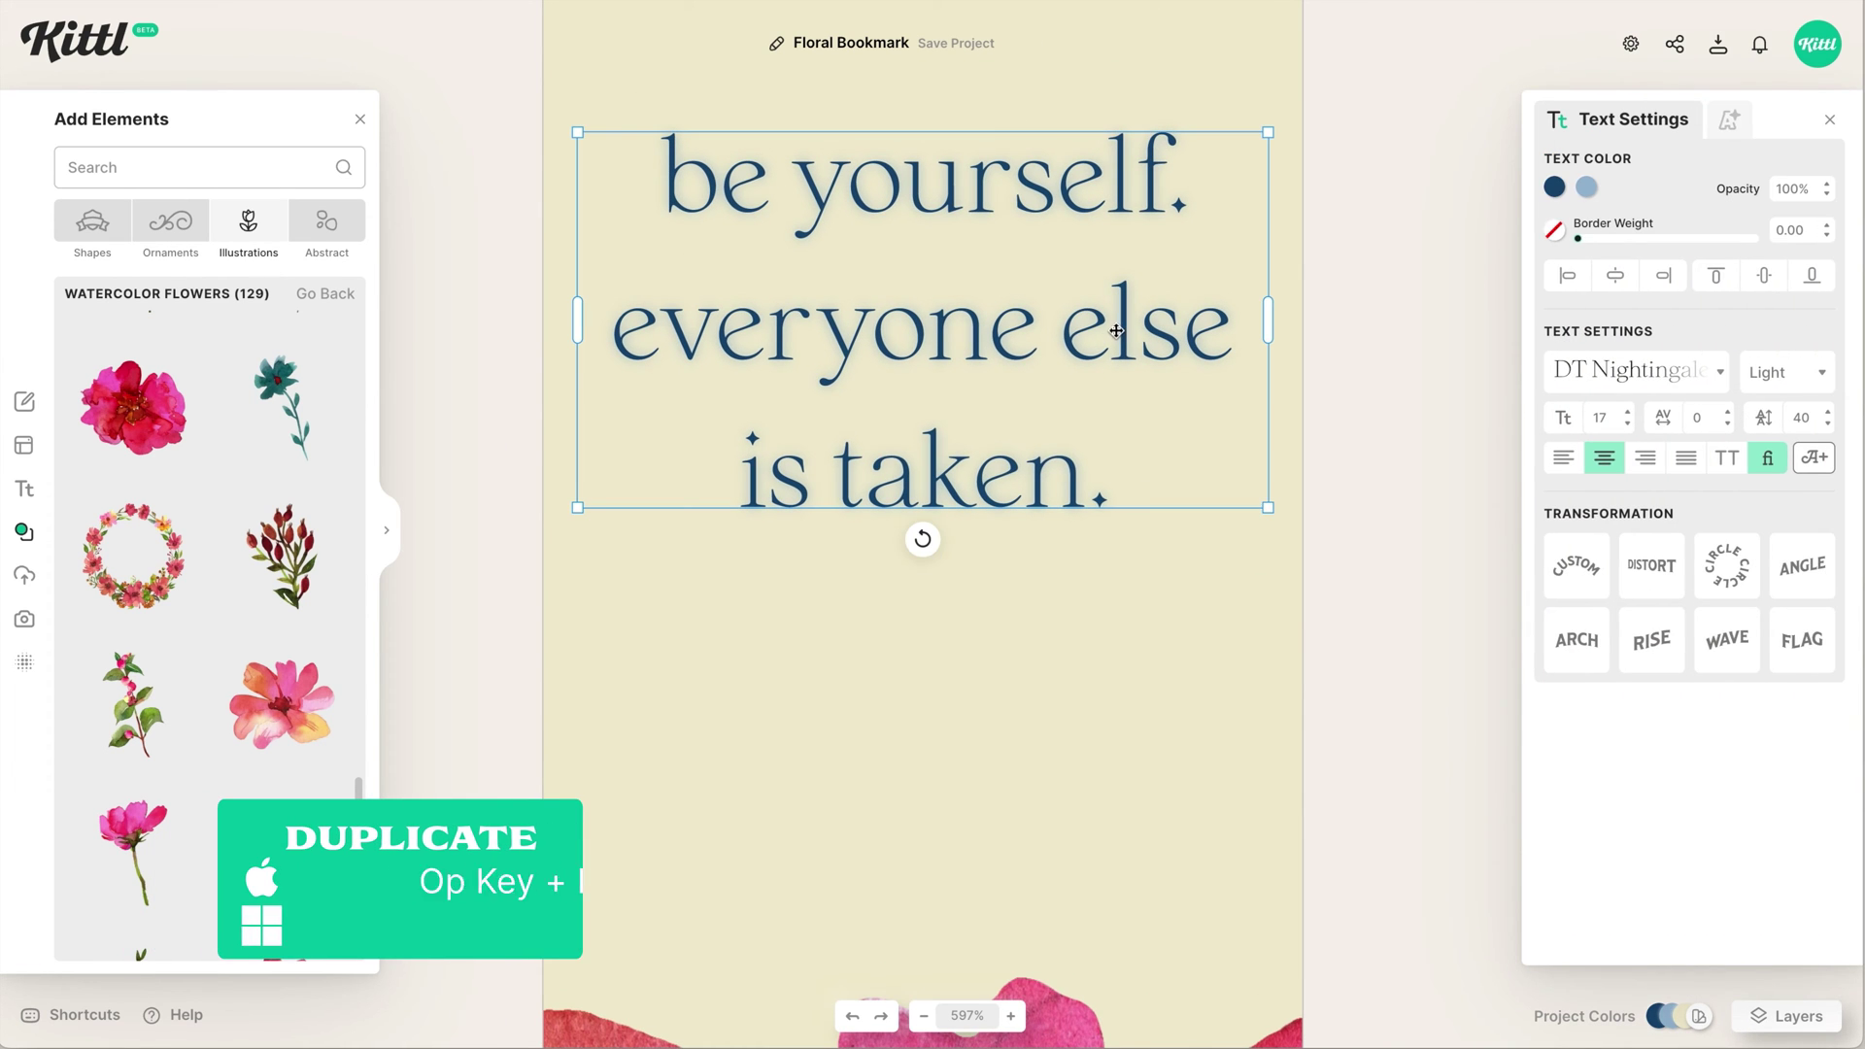
pyautogui.moveTo(1100, 337); pyautogui.dragTo(1004, 777)
pyautogui.doubleClick(1028, 670)
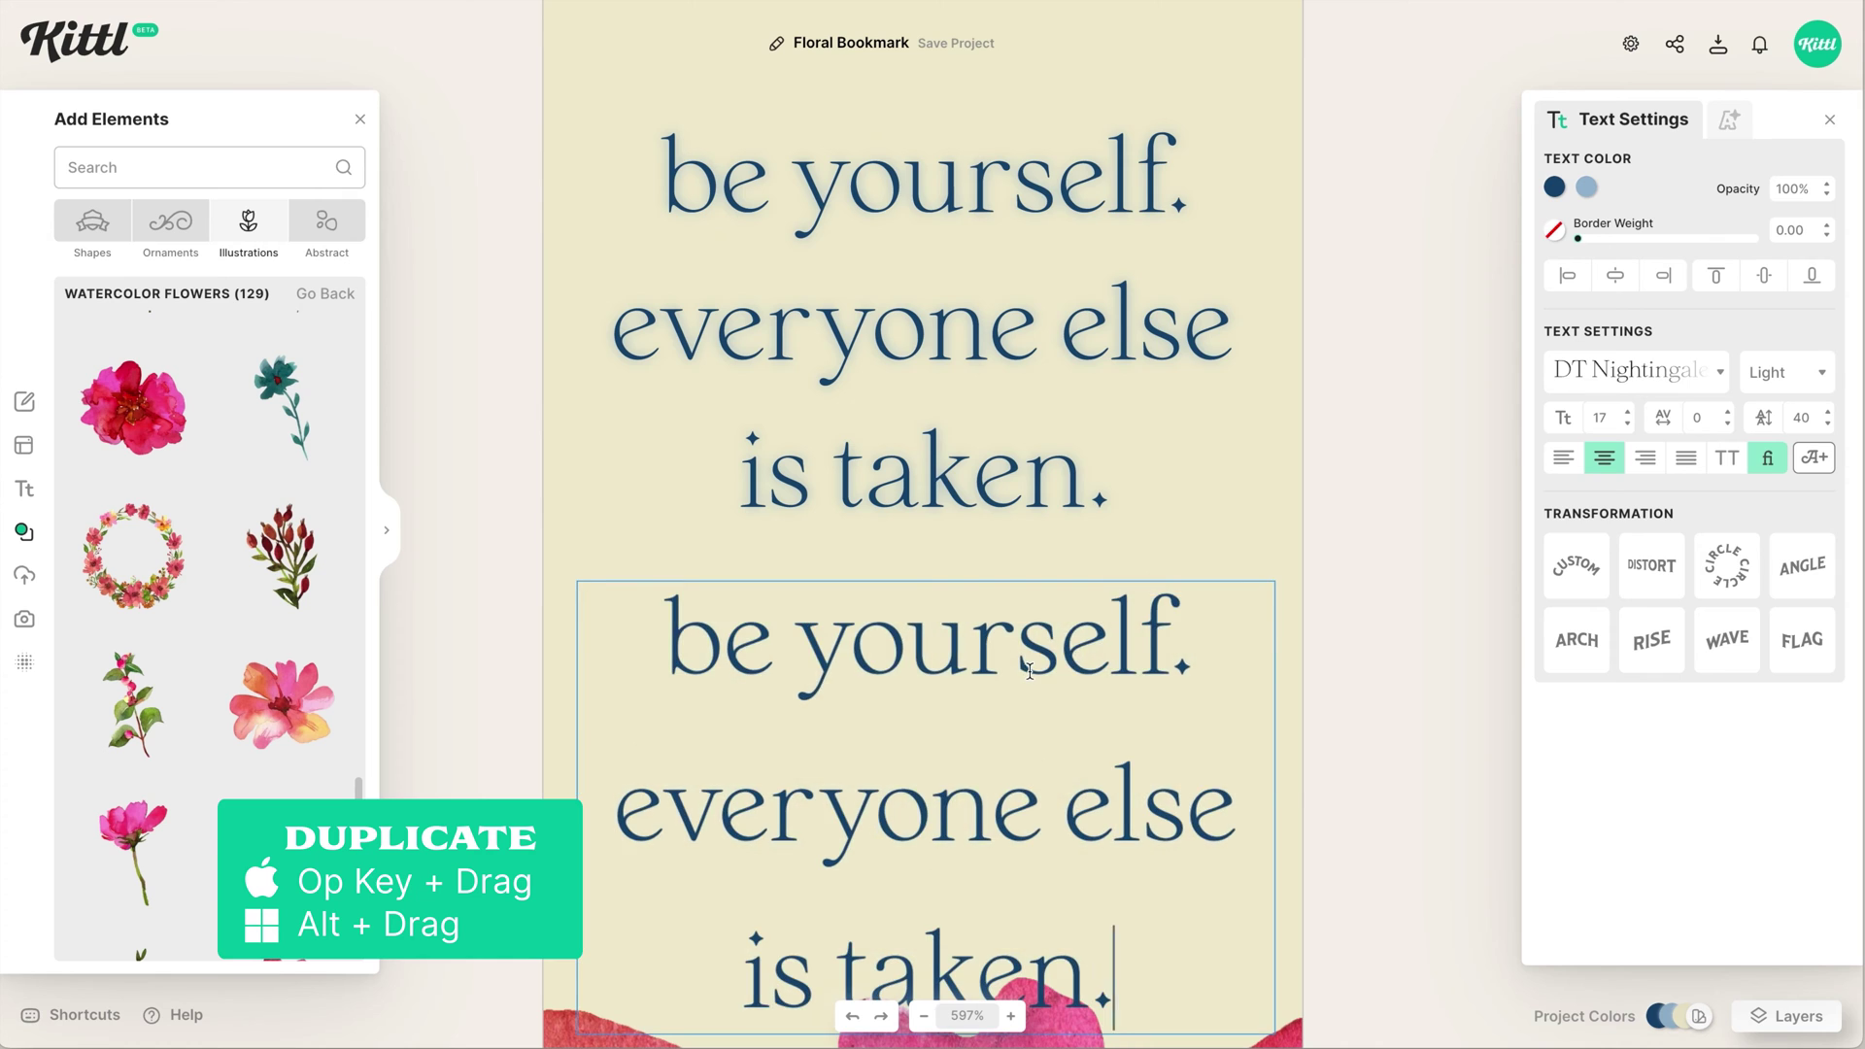
pyautogui.write('x')
pyautogui.hotkey('ctrl', 'a')
pyautogui.write('x')
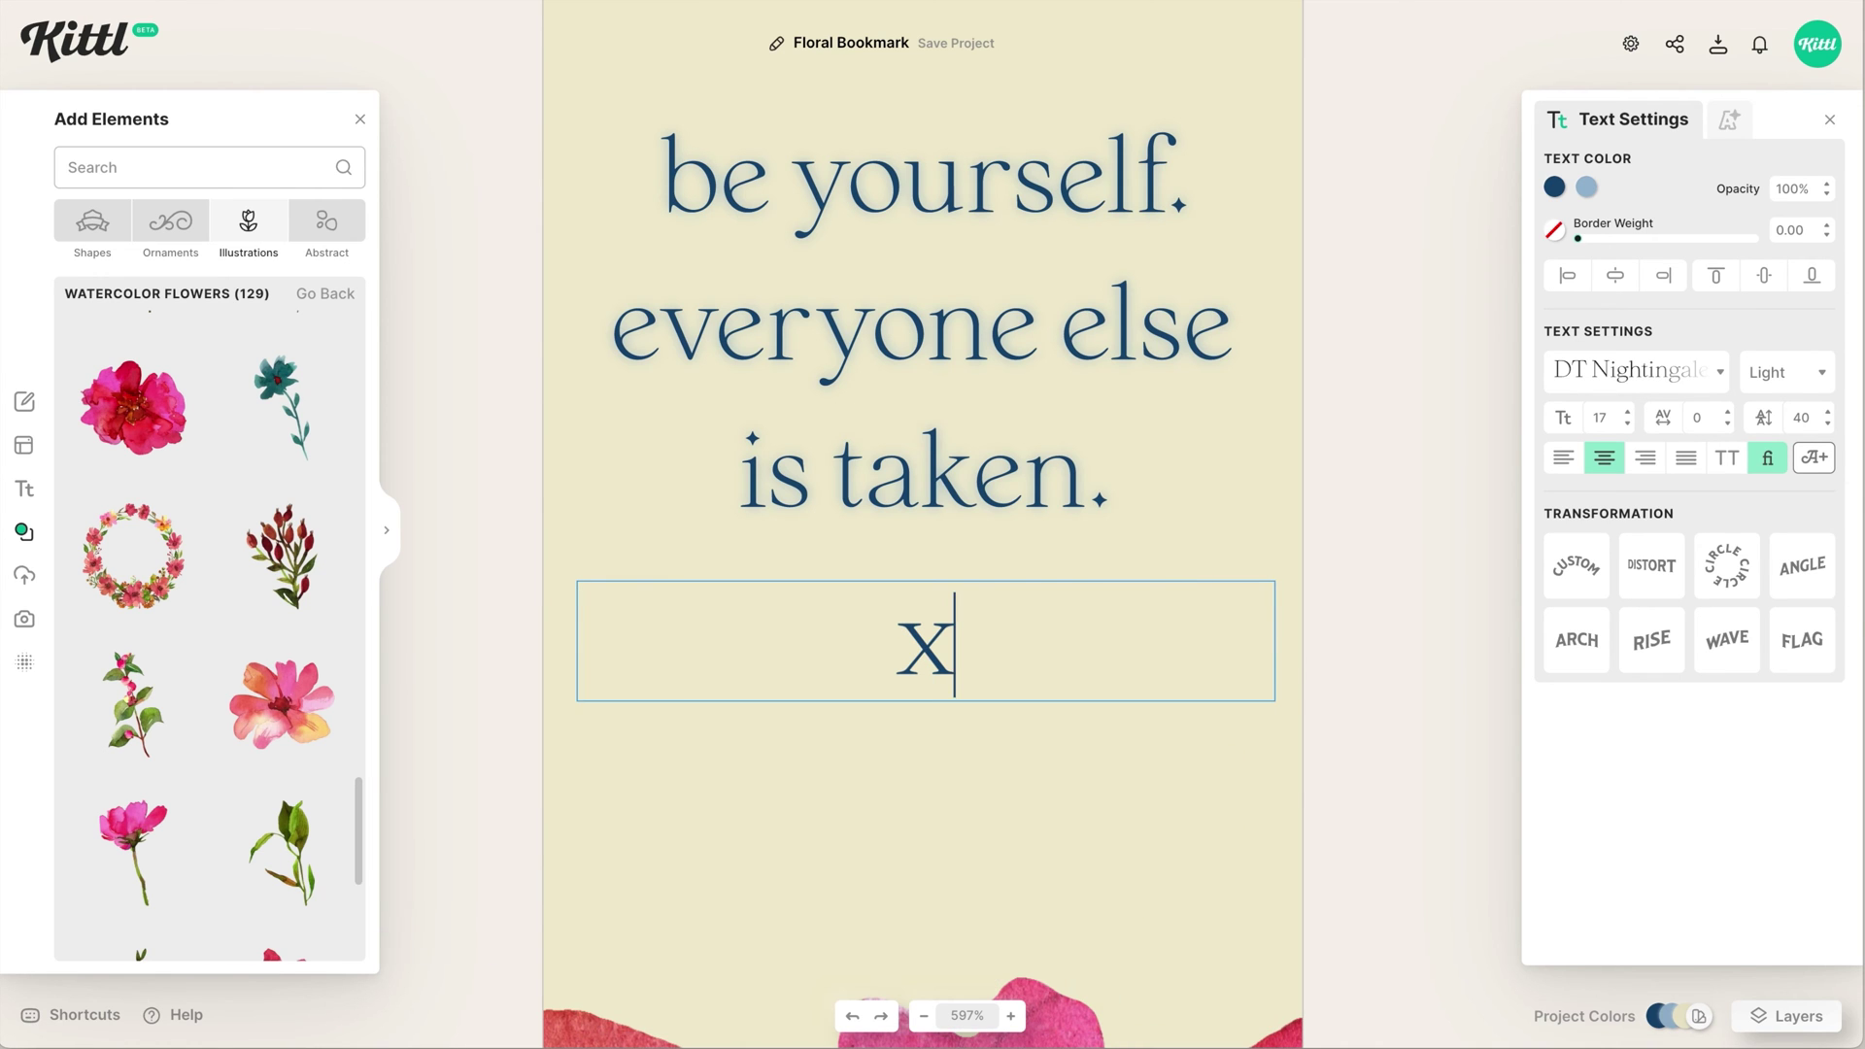
pyautogui.press('Return')
pyautogui.write('oscar wilde')
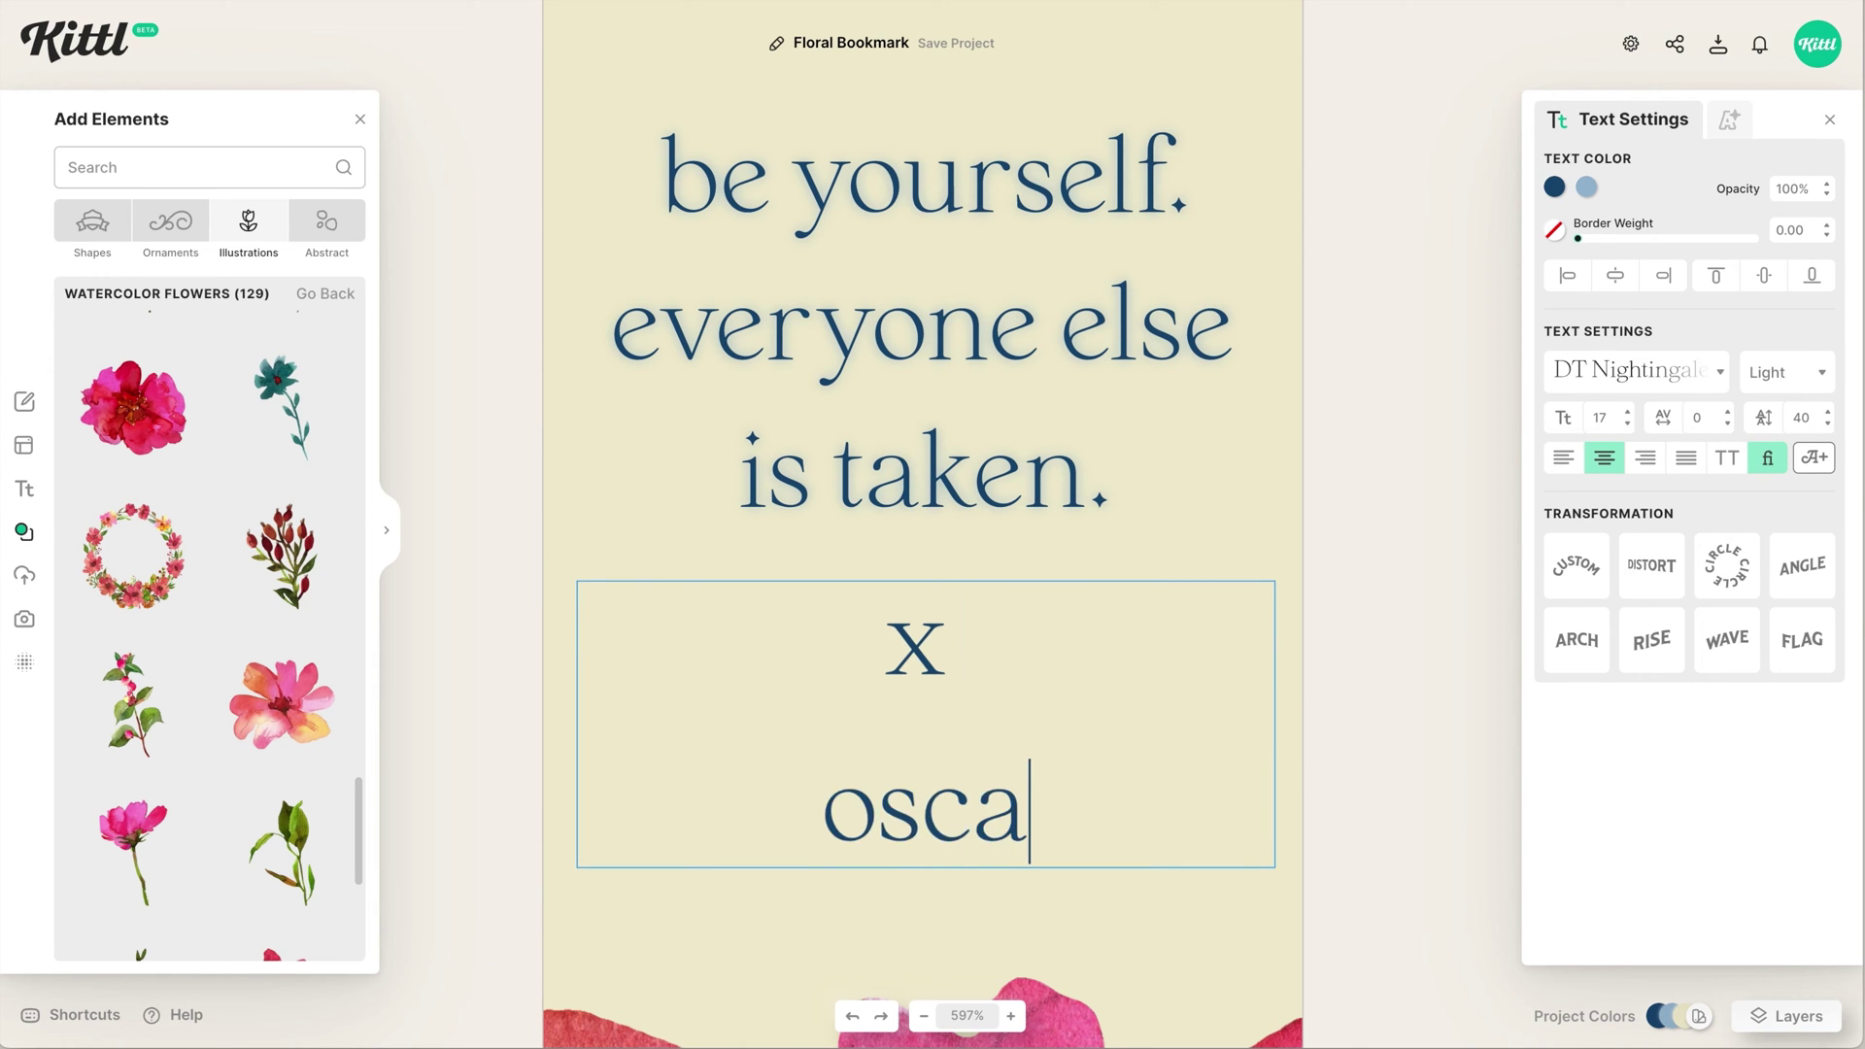
pyautogui.press('Escape')
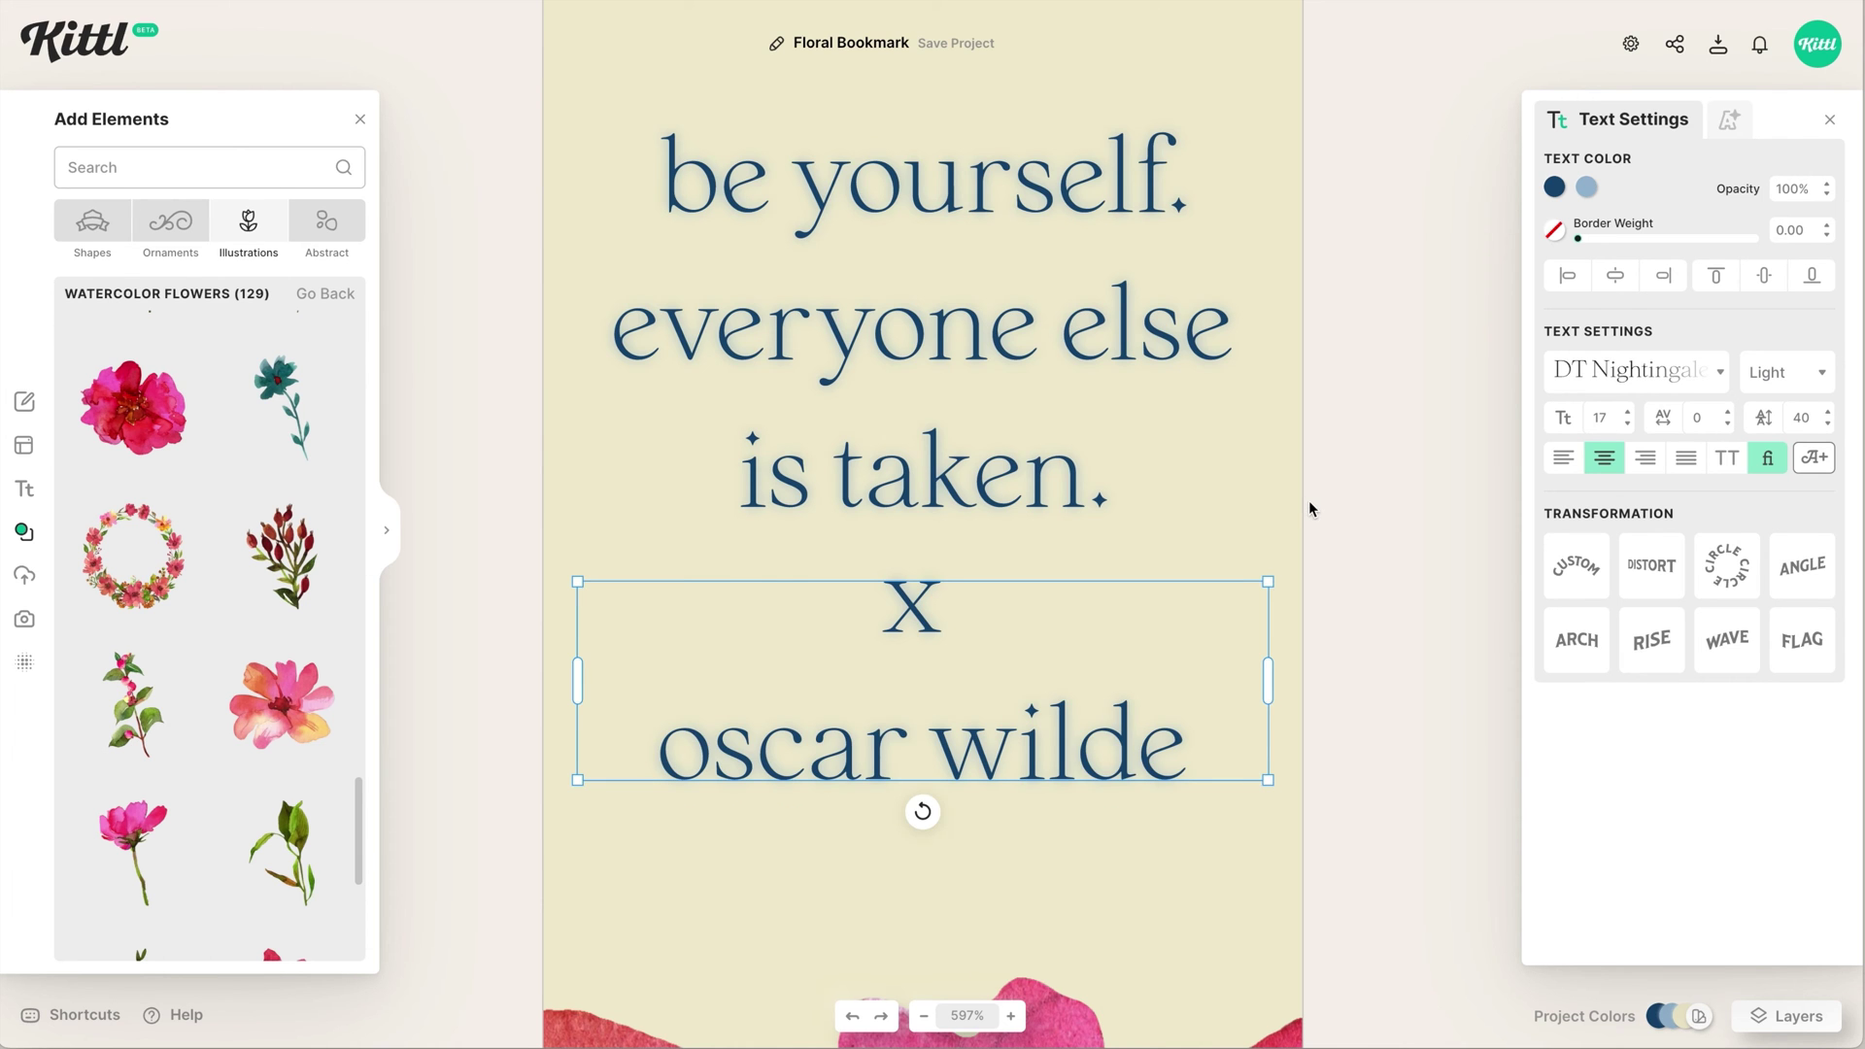
# - Move the attribution lower, shrink it to size 9 and set letter spacing to 100
pyautogui.scroll(-5, 1307, 505)
pyautogui.moveTo(1138, 566); pyautogui.dragTo(1139, 626)
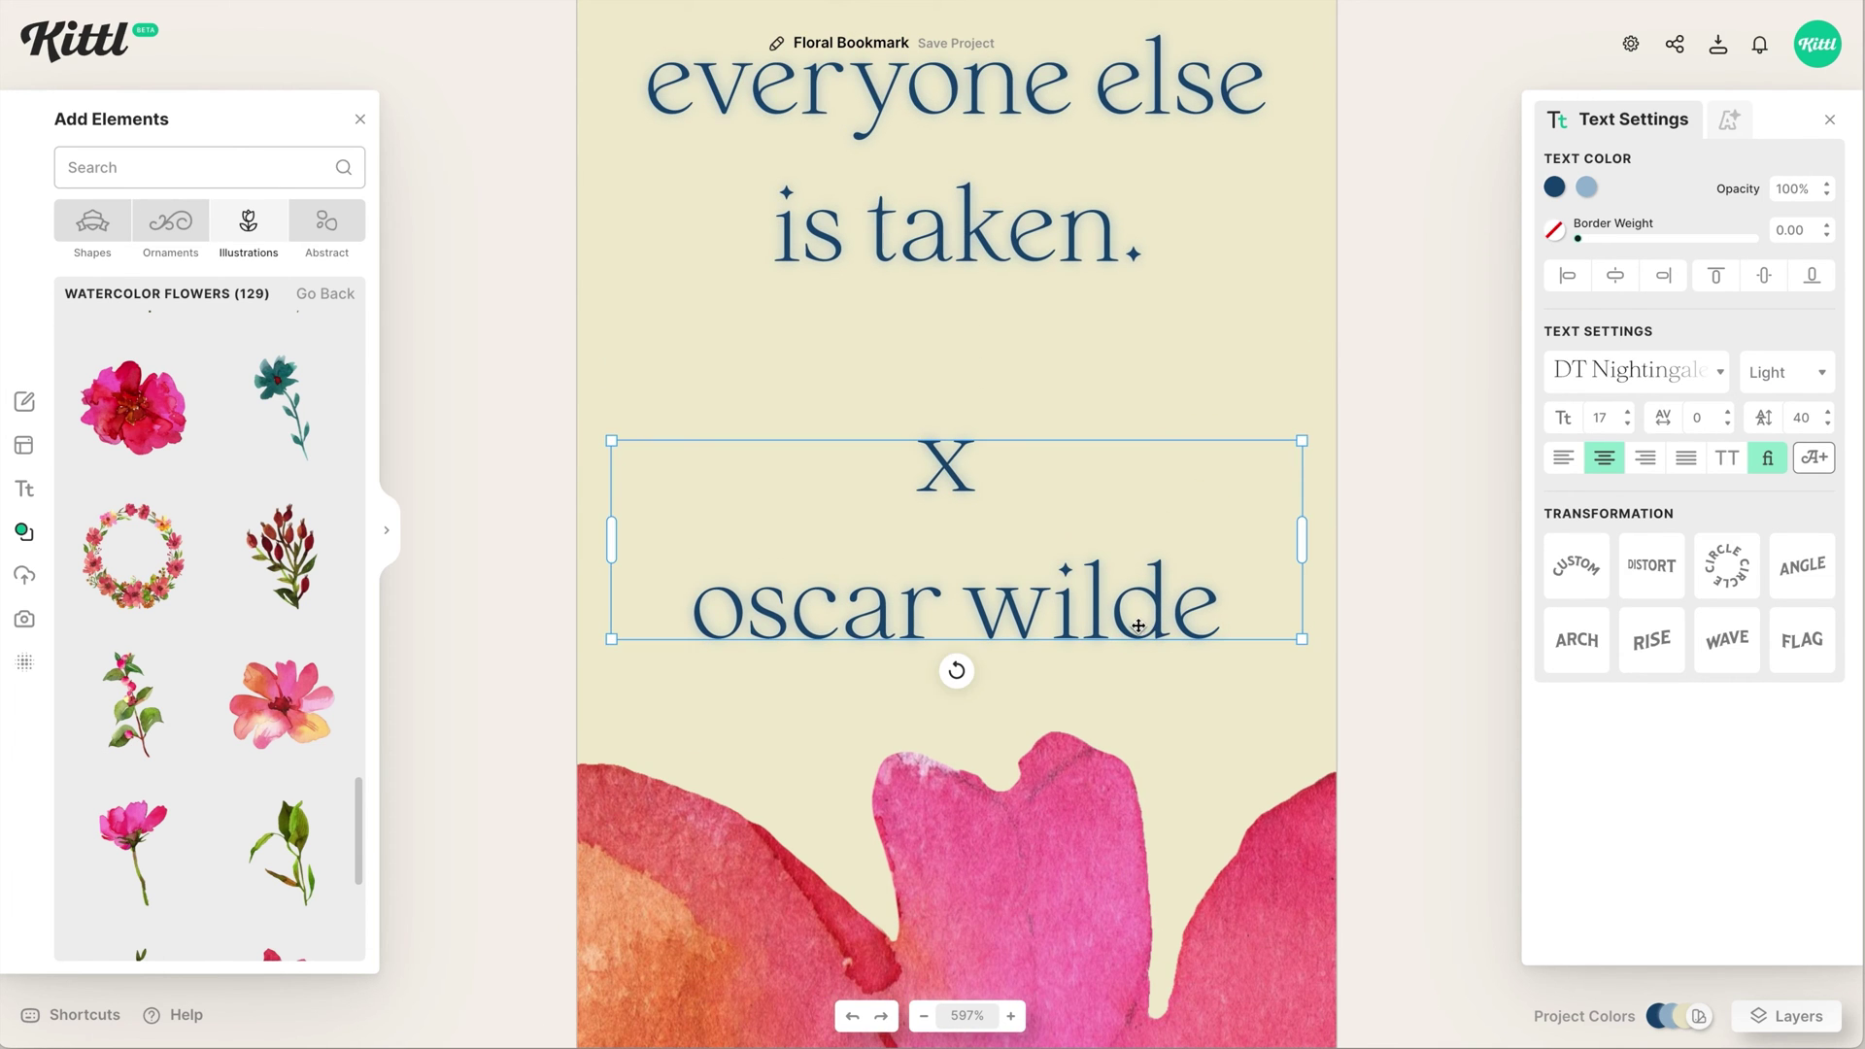
pyautogui.moveTo(1303, 442); pyautogui.dragTo(1079, 605)
pyautogui.click(1171, 510)
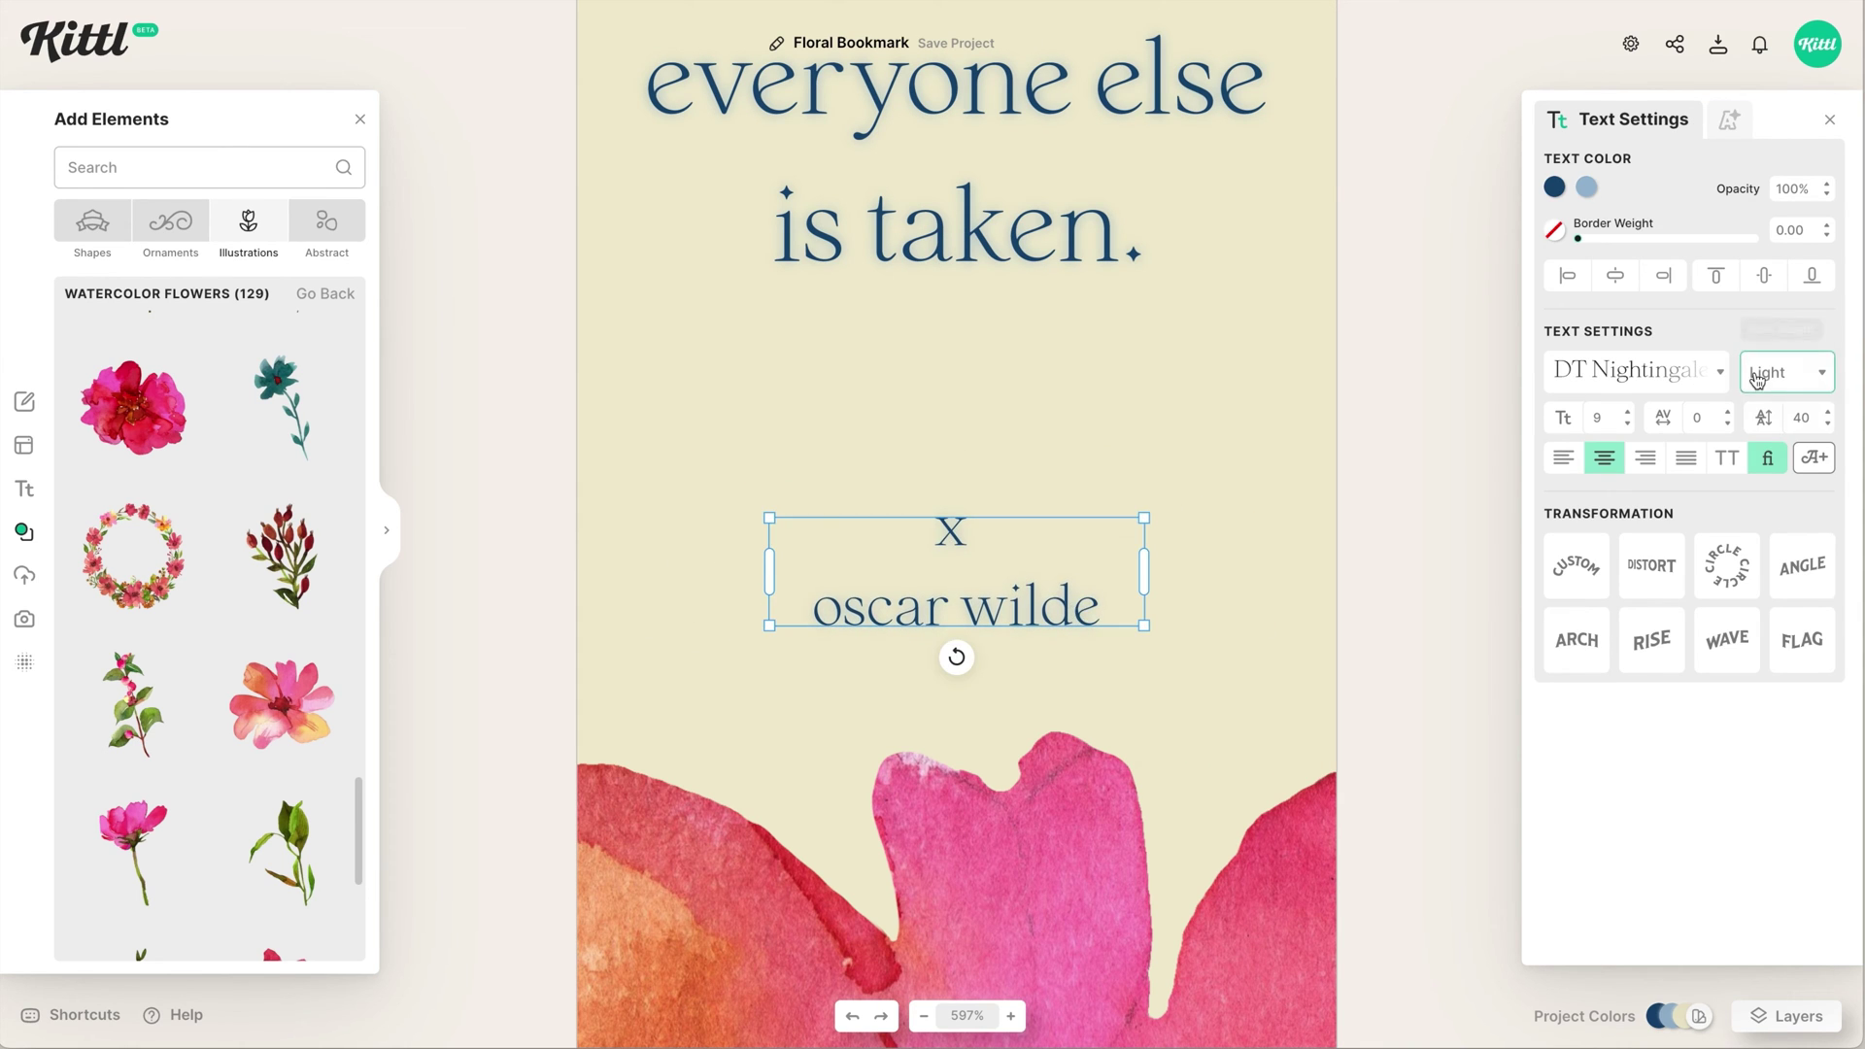
pyautogui.write('30')
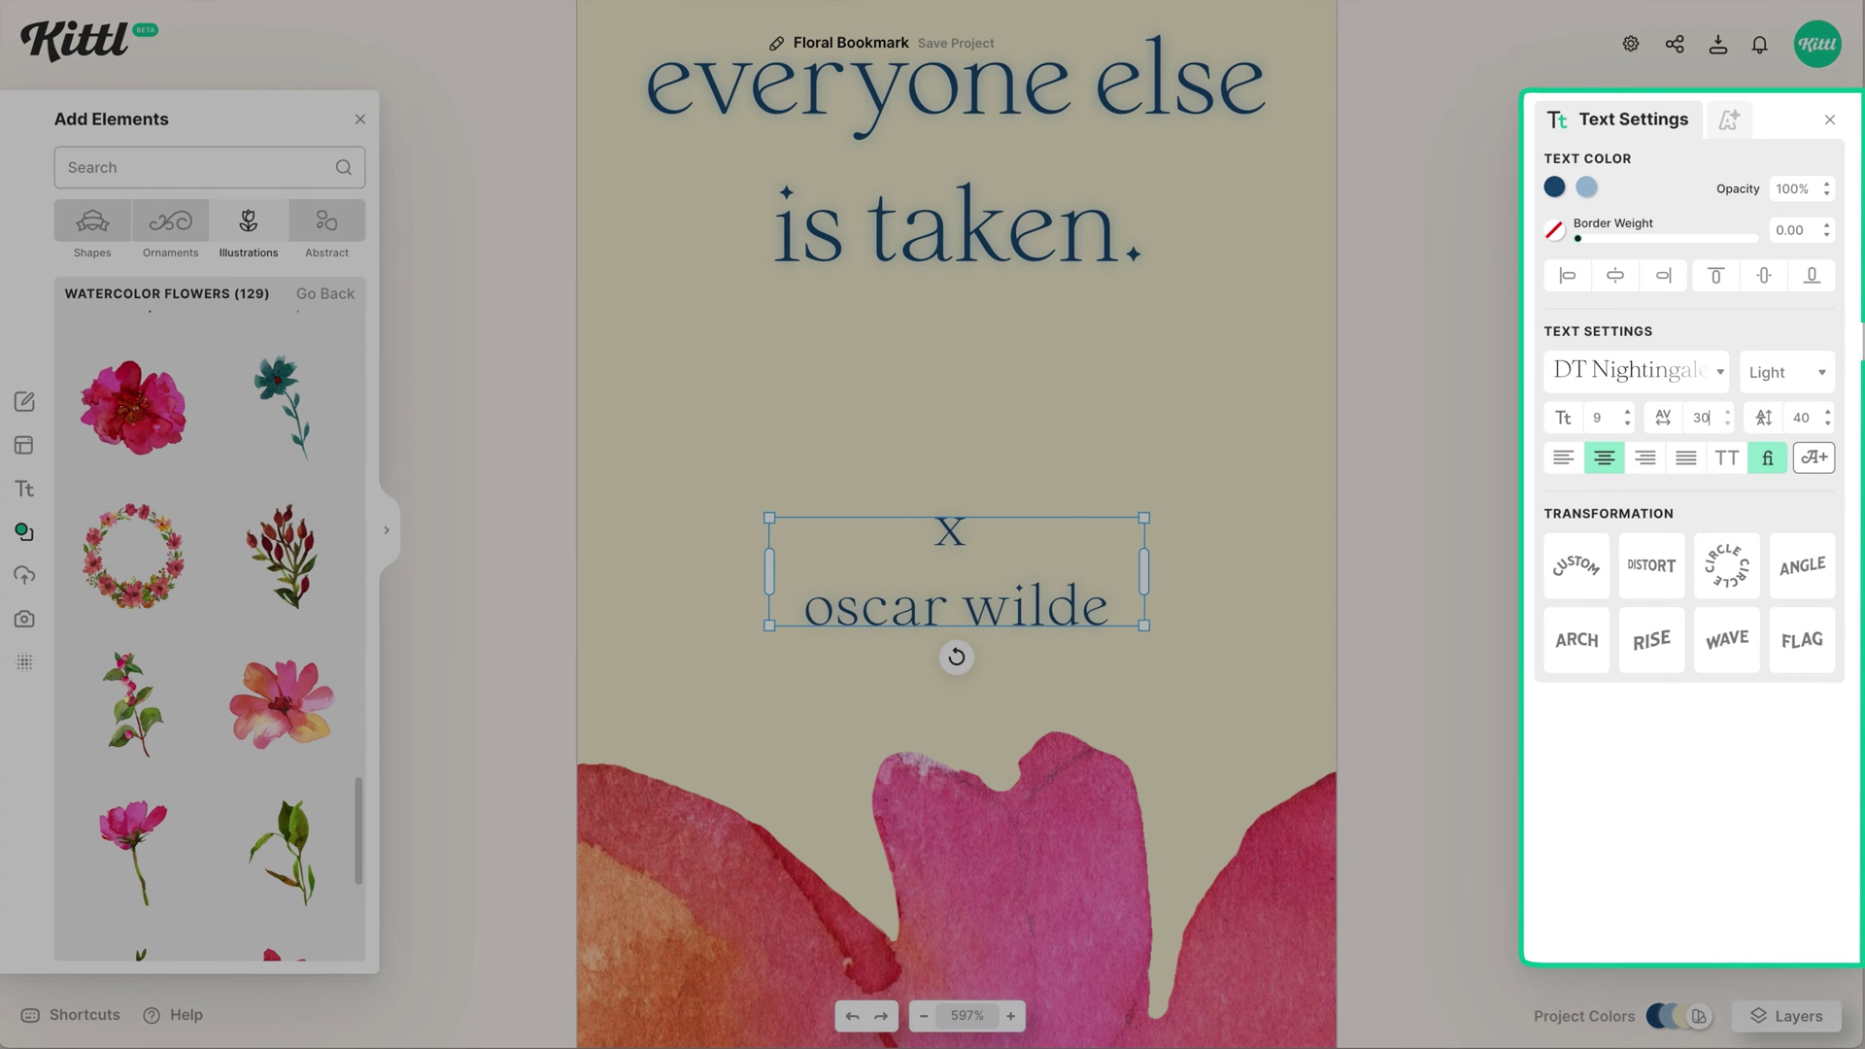
pyautogui.press('BackSpace')
pyautogui.press('BackSpace')
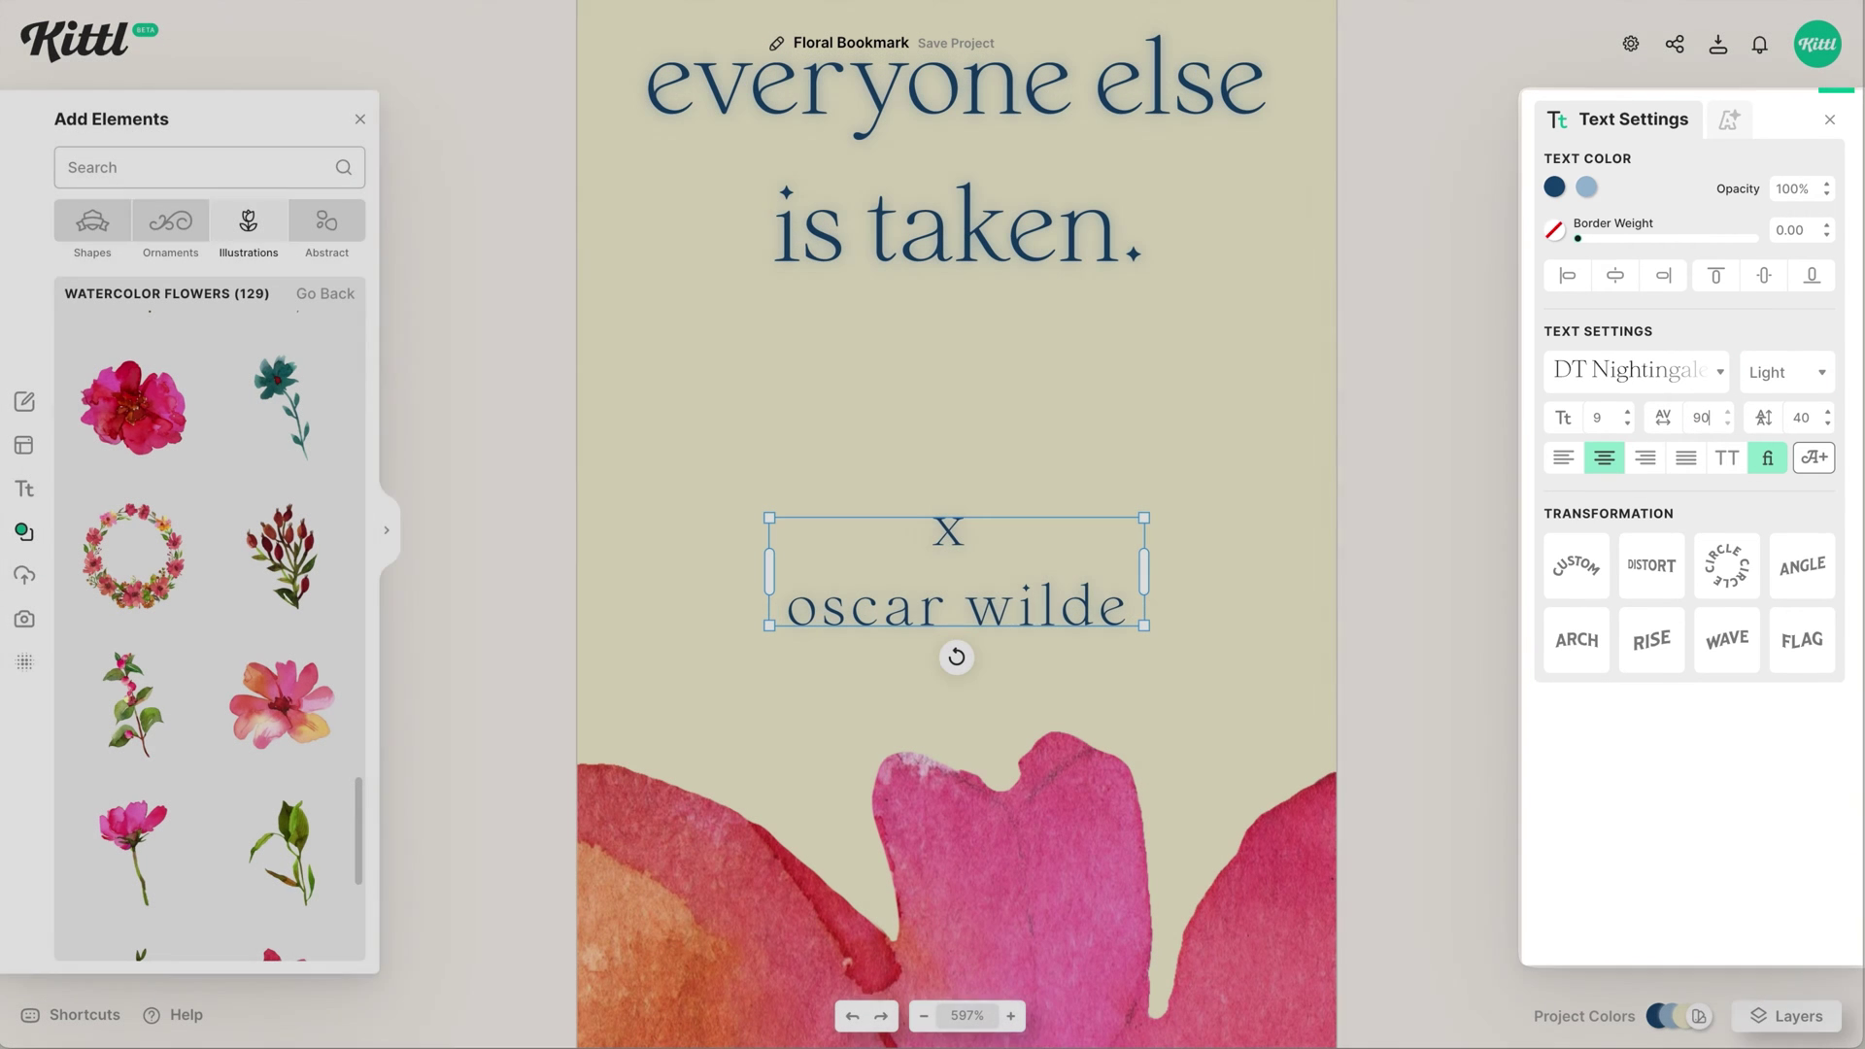
pyautogui.write('100')
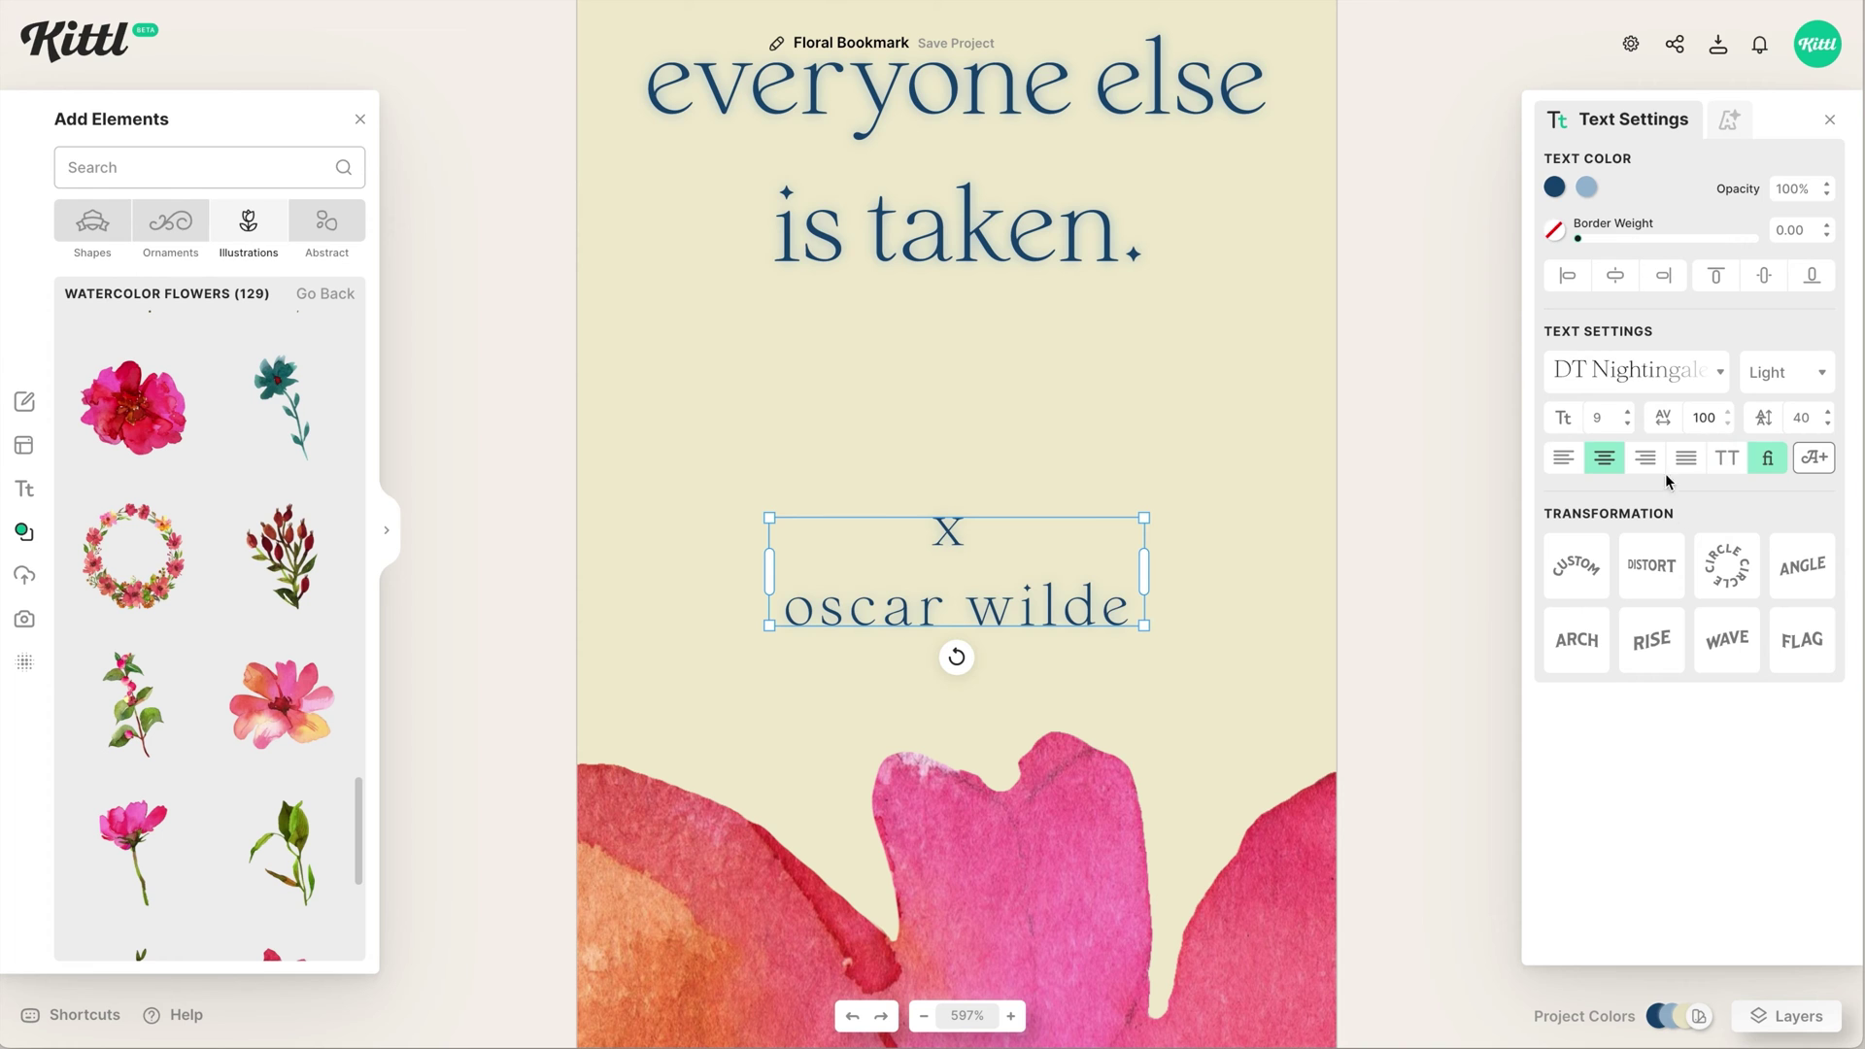
pyautogui.click(1327, 591)
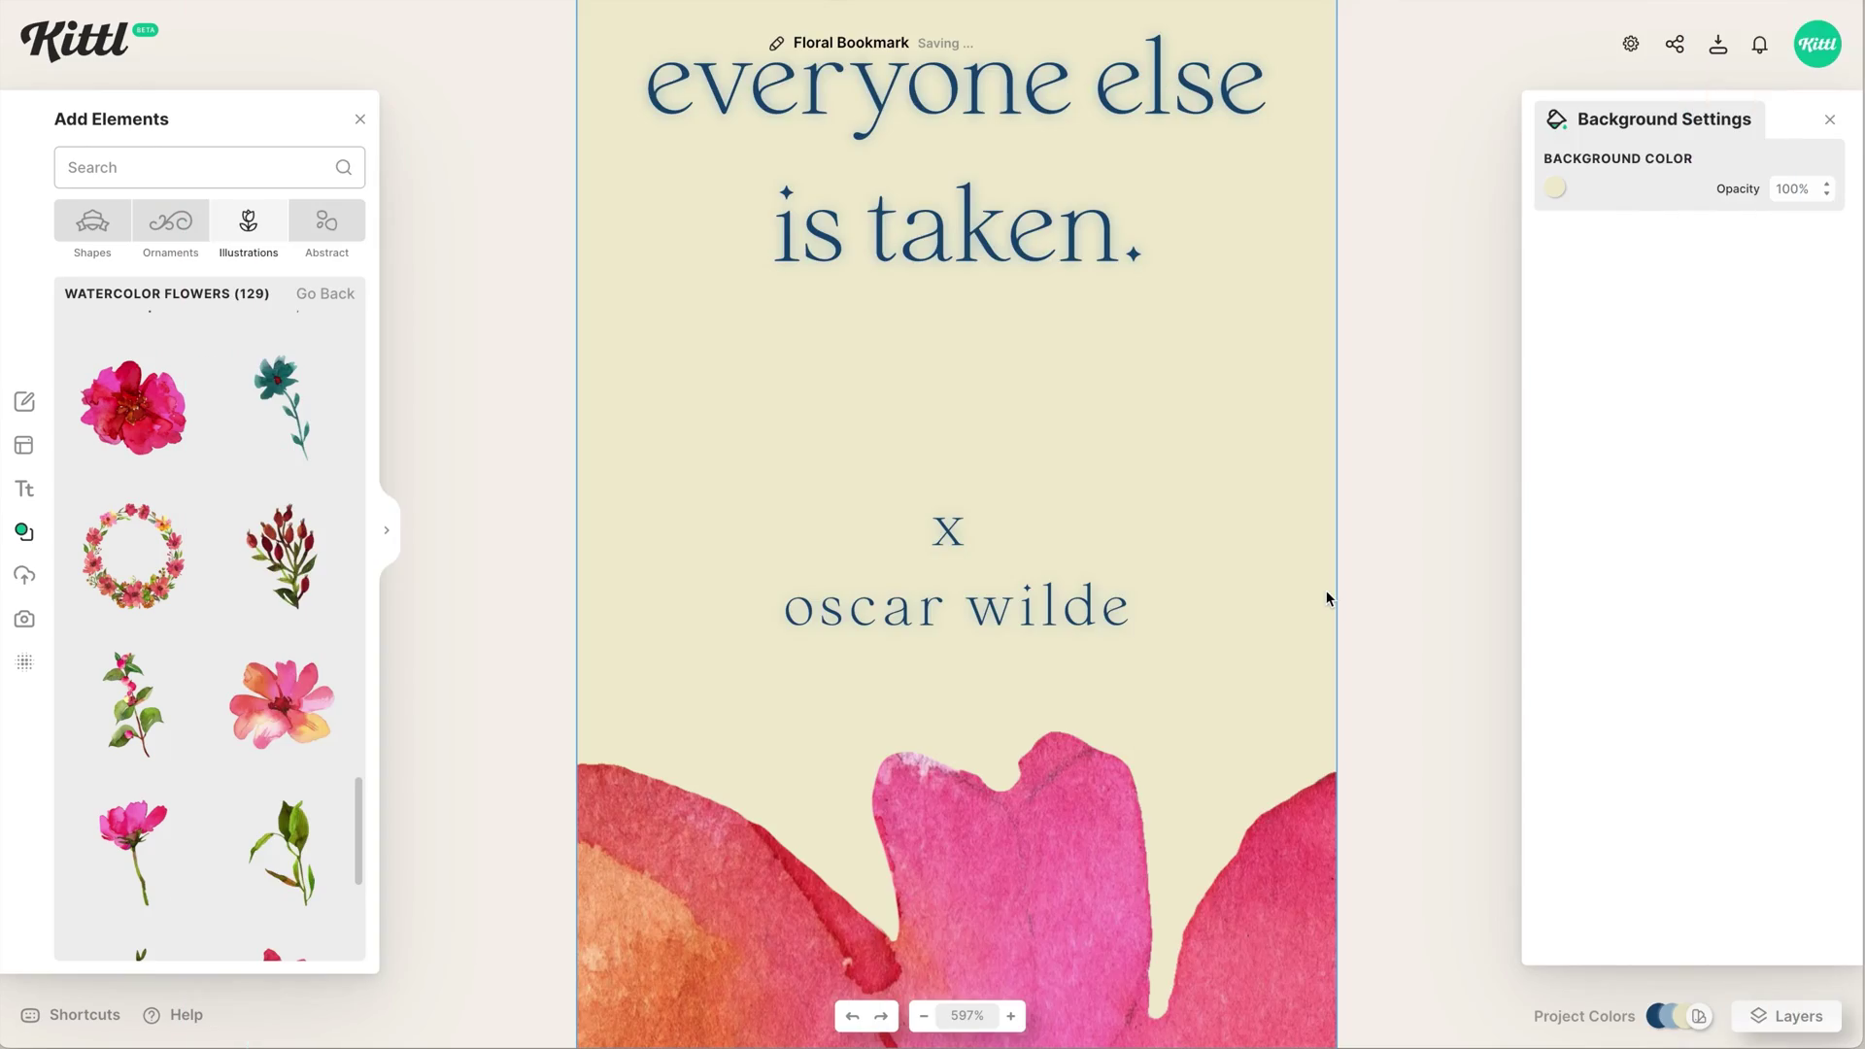
# - Delete 'be yourself.' so the quote reads 'everyone else is taken.' and move it lower
pyautogui.scroll(5, 1329, 598)
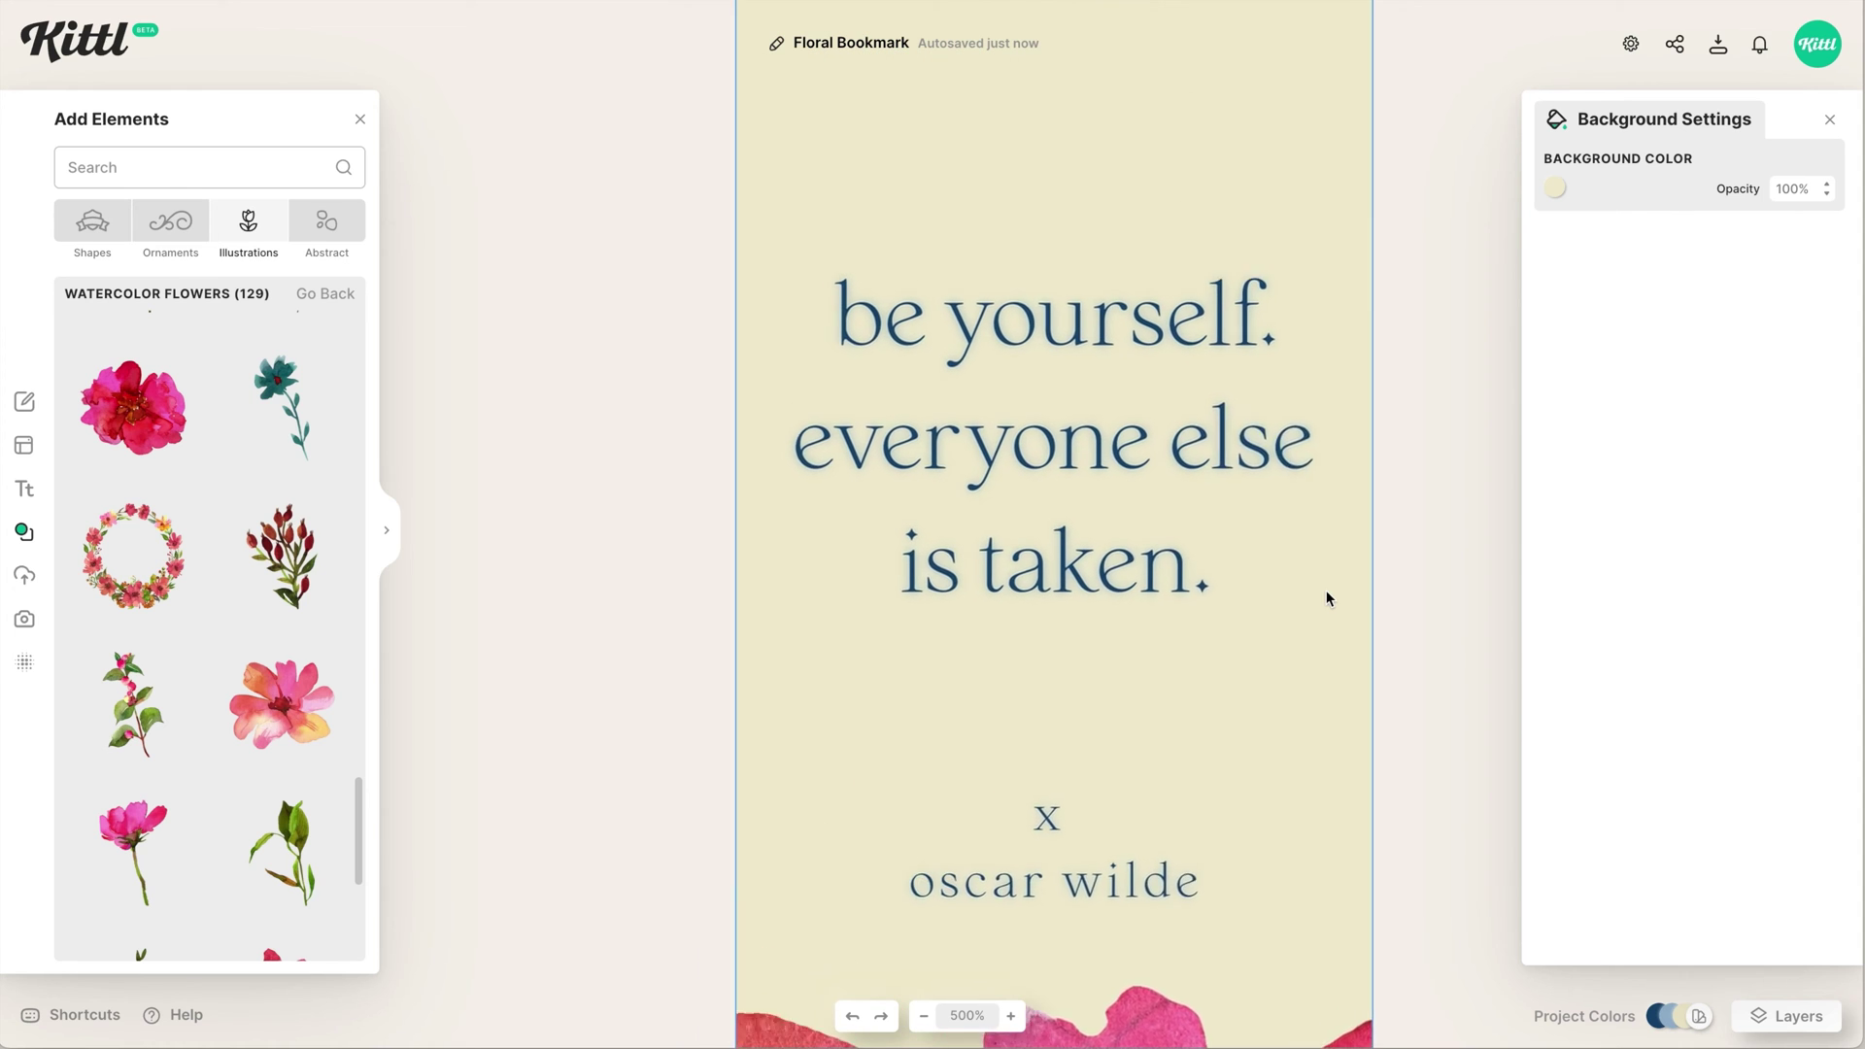
pyautogui.click(1212, 418)
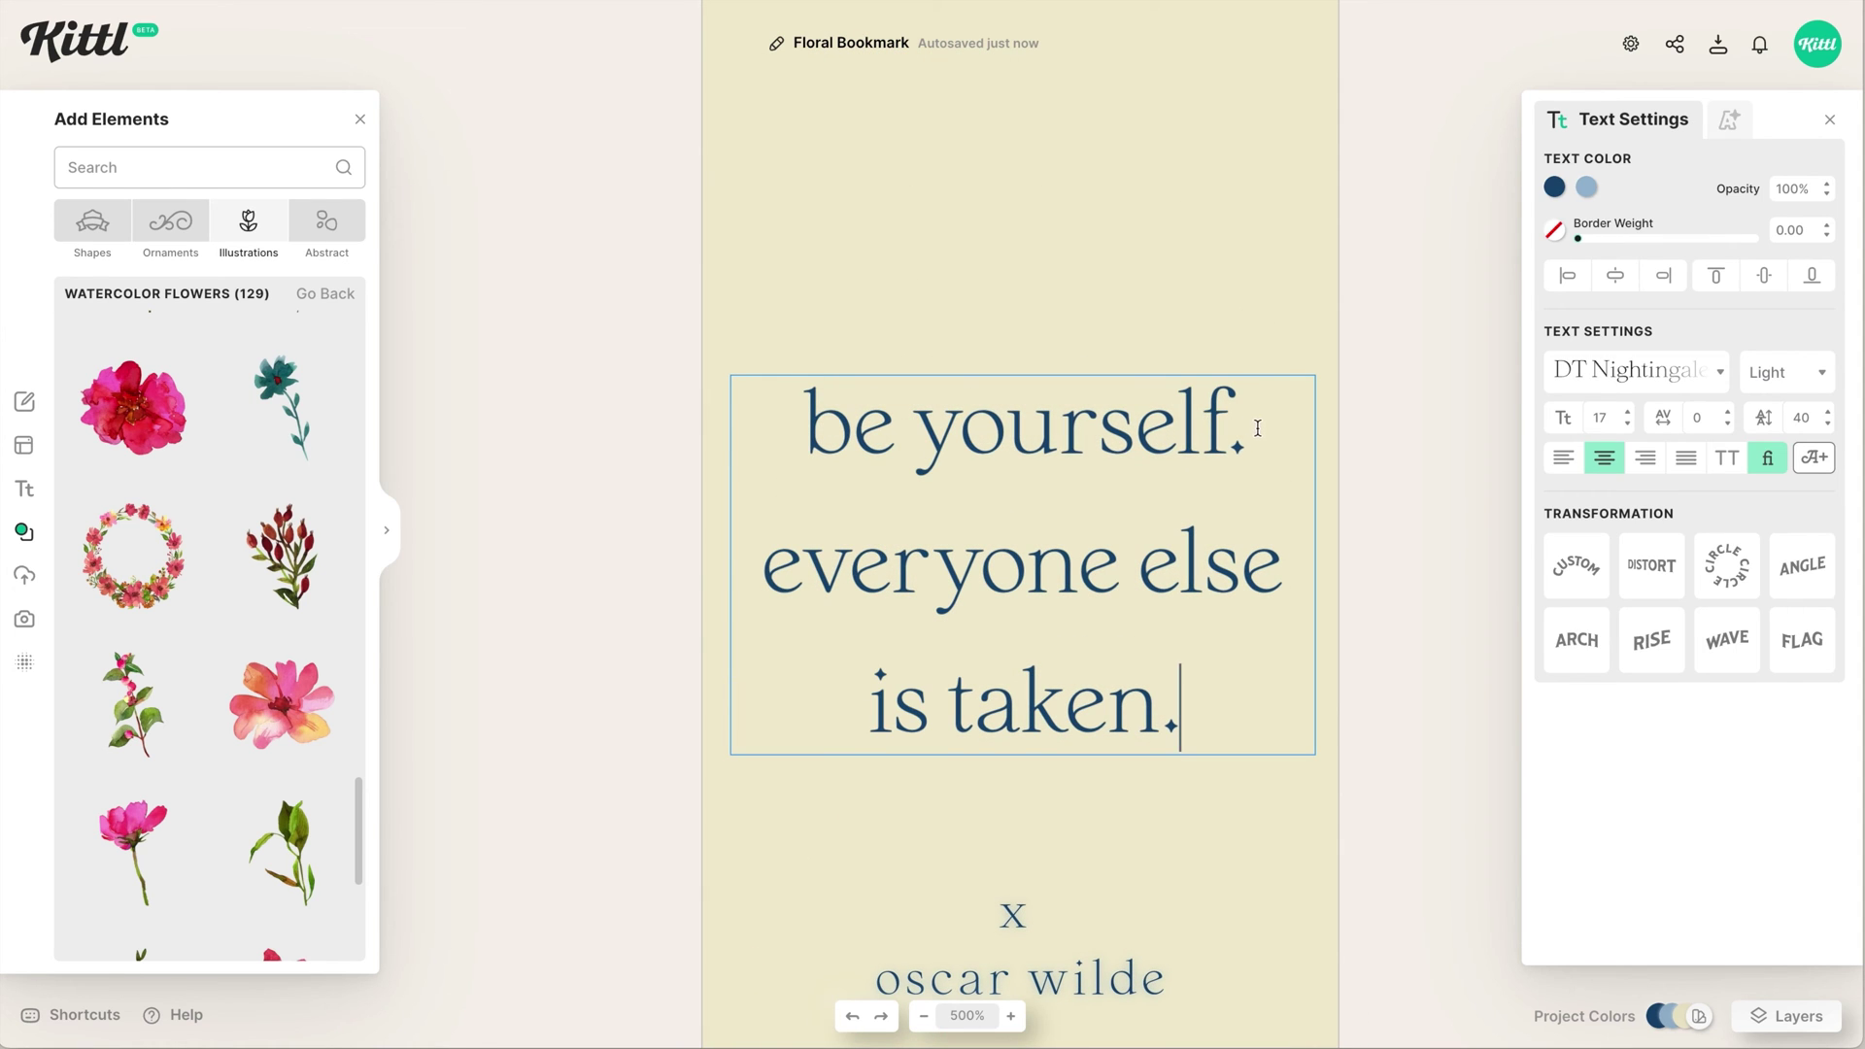
pyautogui.moveTo(1257, 429); pyautogui.dragTo(786, 412)
pyautogui.press('BackSpace')
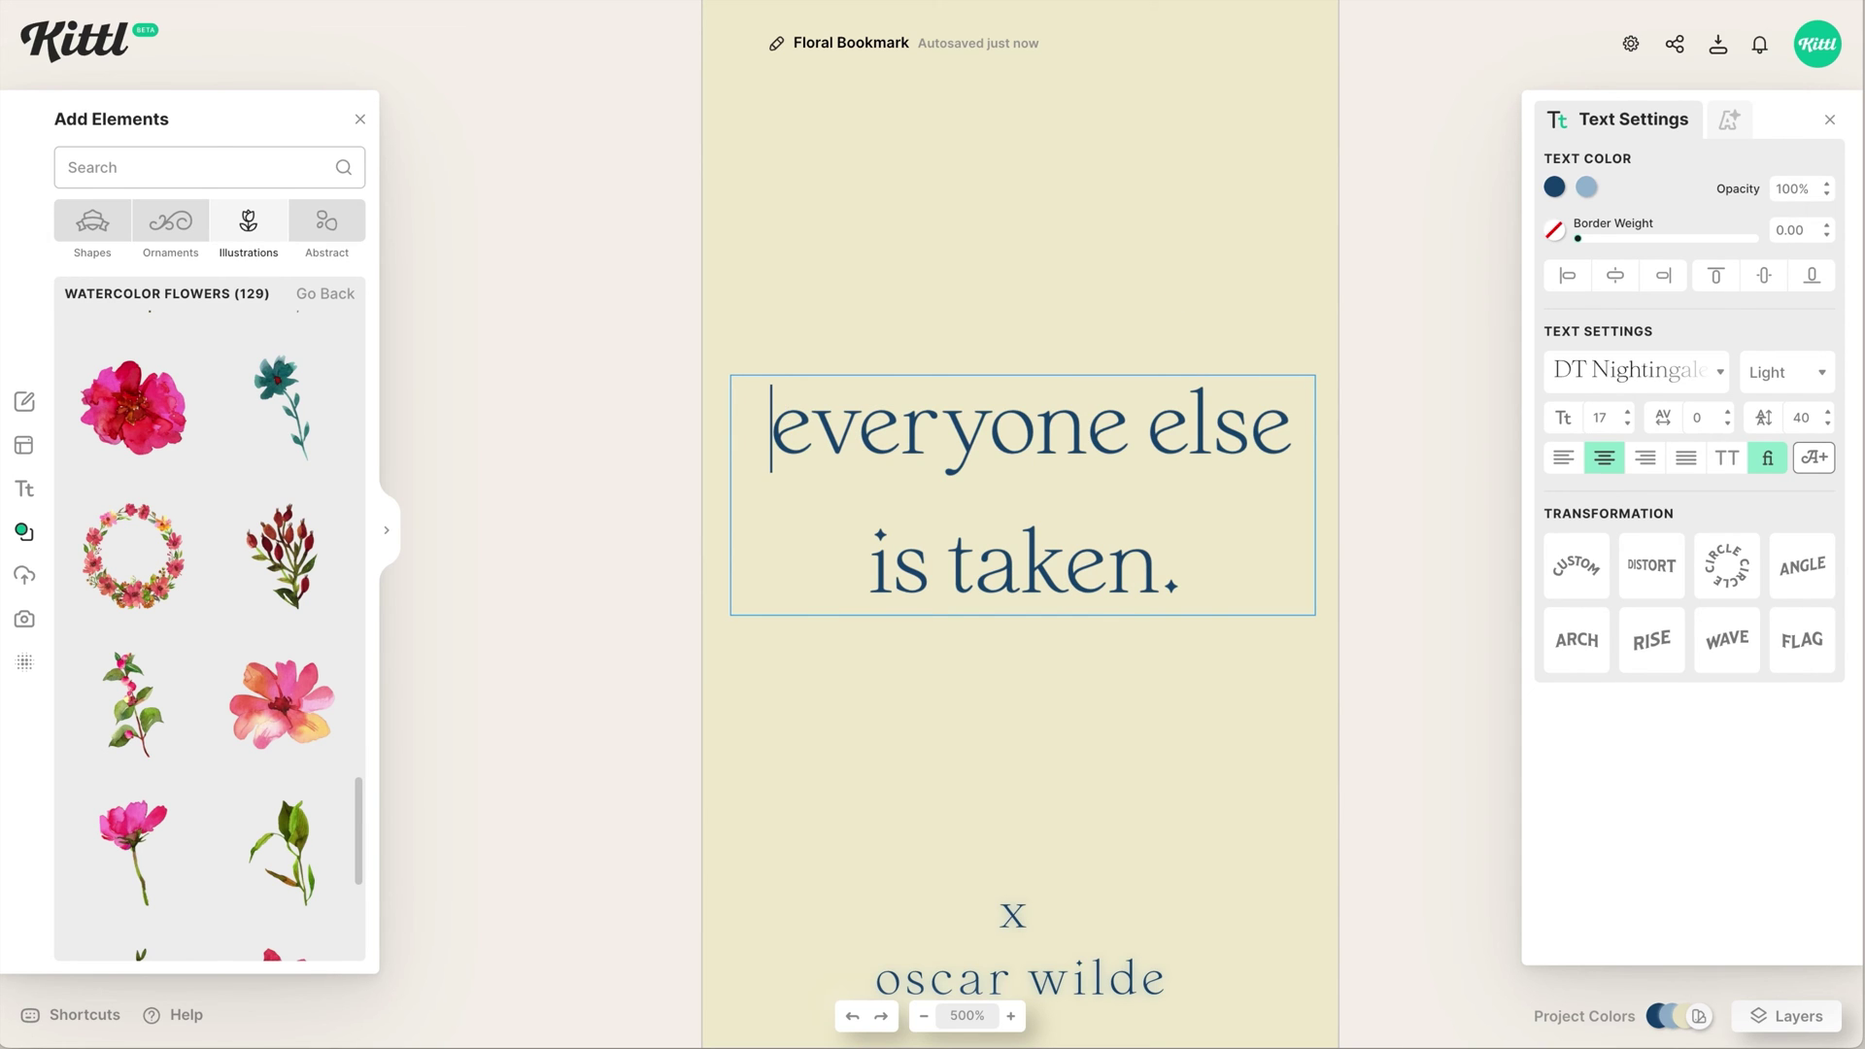
pyautogui.press('BackSpace')
pyautogui.press('Escape')
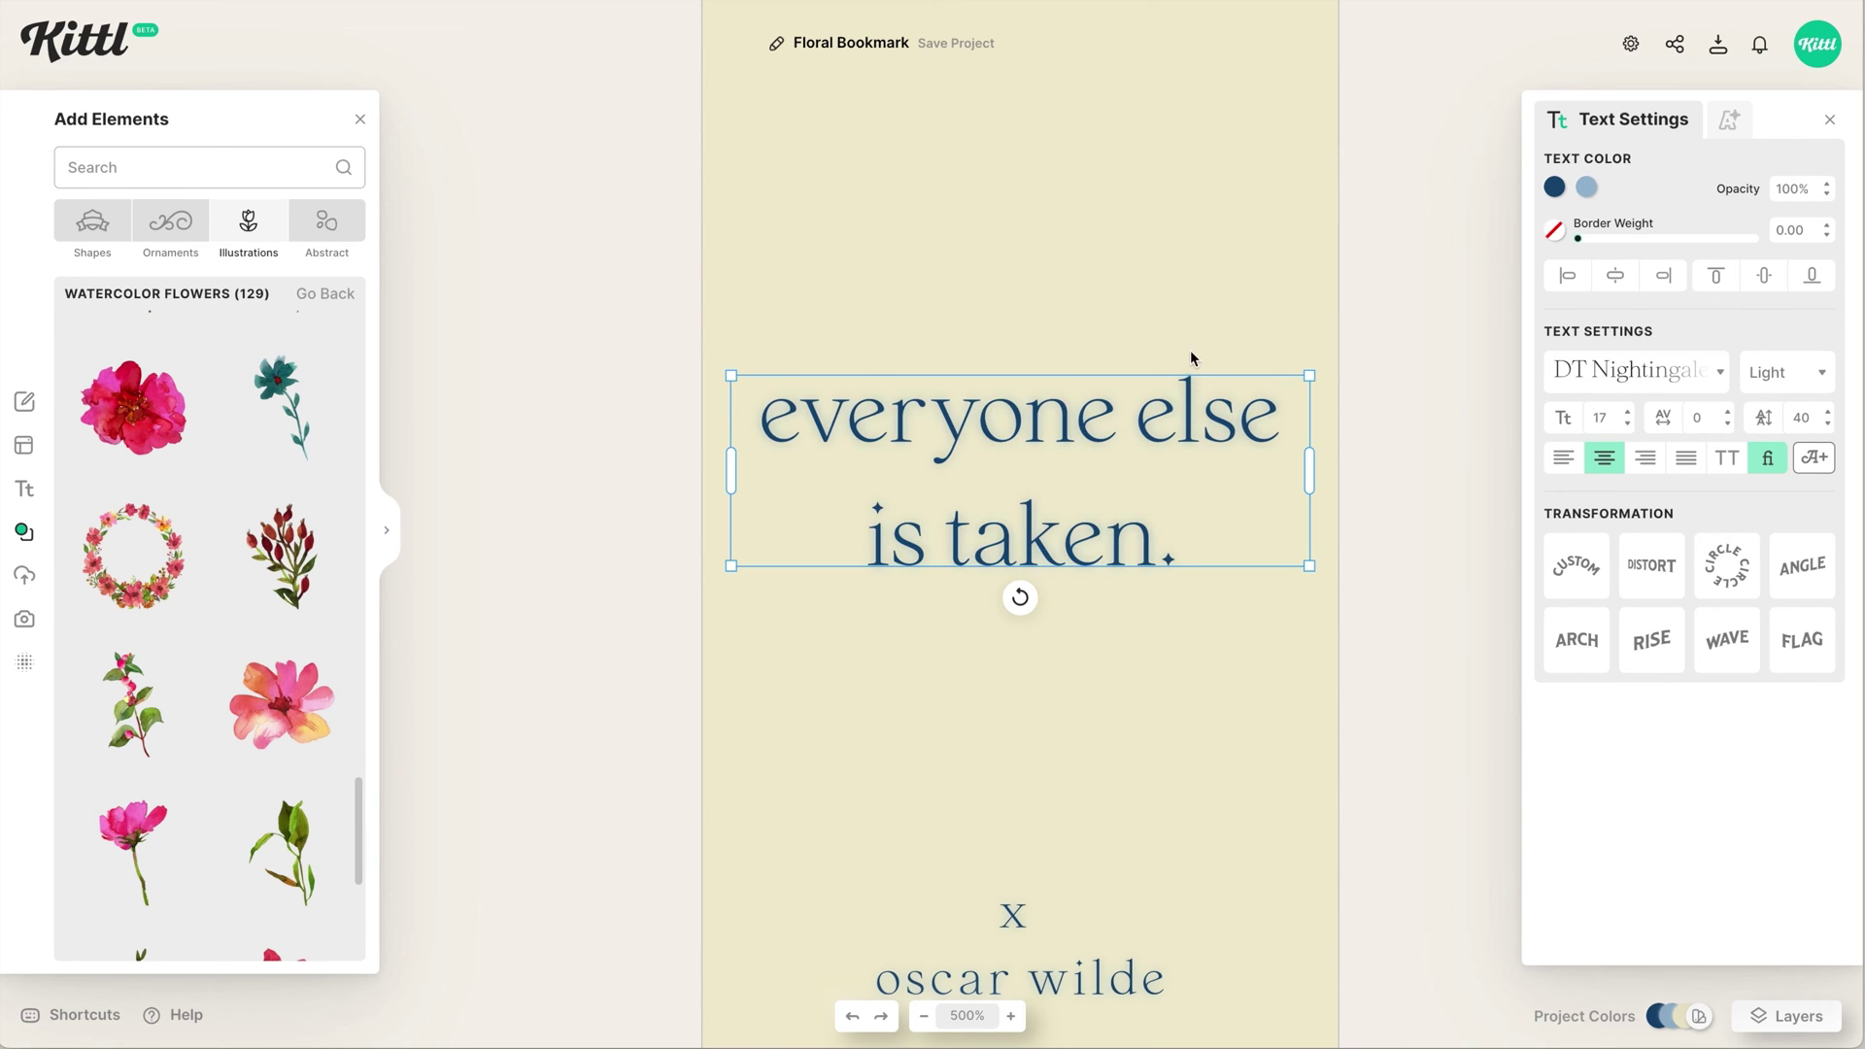
pyautogui.moveTo(1178, 435); pyautogui.dragTo(1150, 520)
# - Paste a copy of the quote above the original and start editing its text
pyautogui.hotkey('ctrl', 'c')
pyautogui.hotkey('ctrl', 'v')
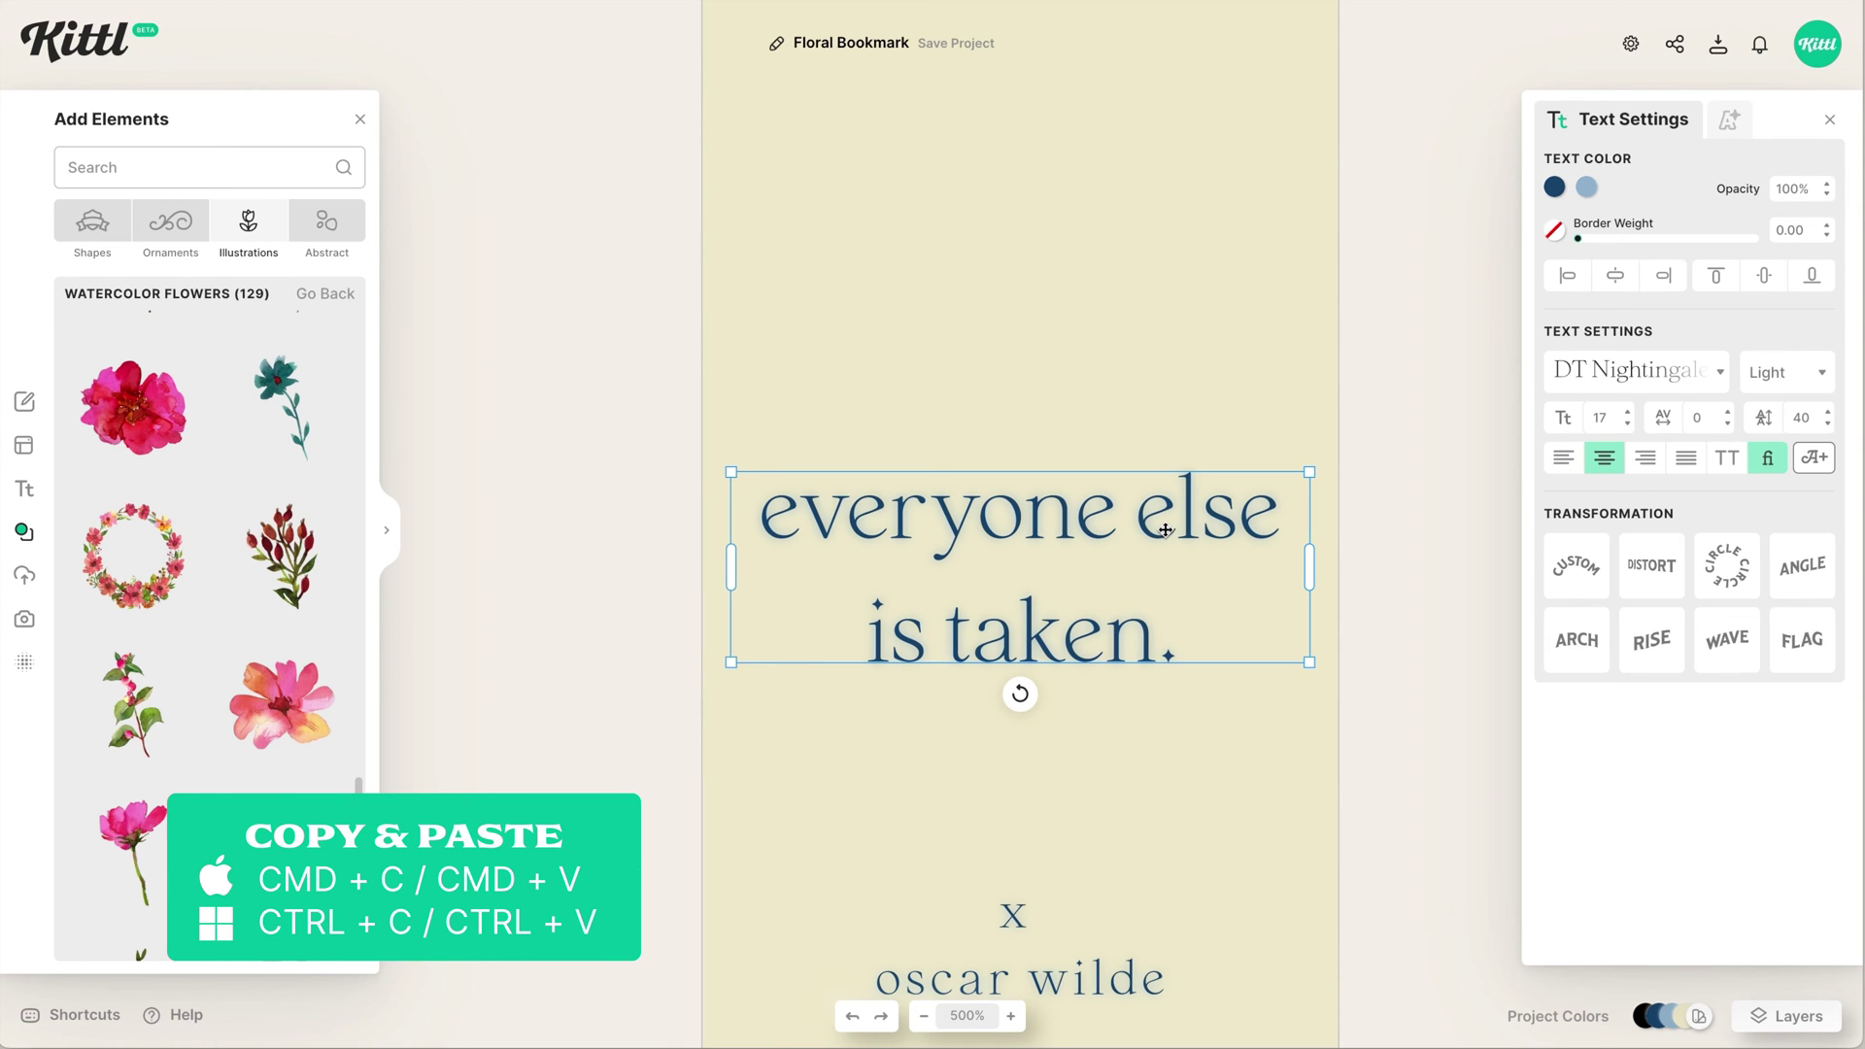
pyautogui.moveTo(1166, 530); pyautogui.dragTo(1148, 281)
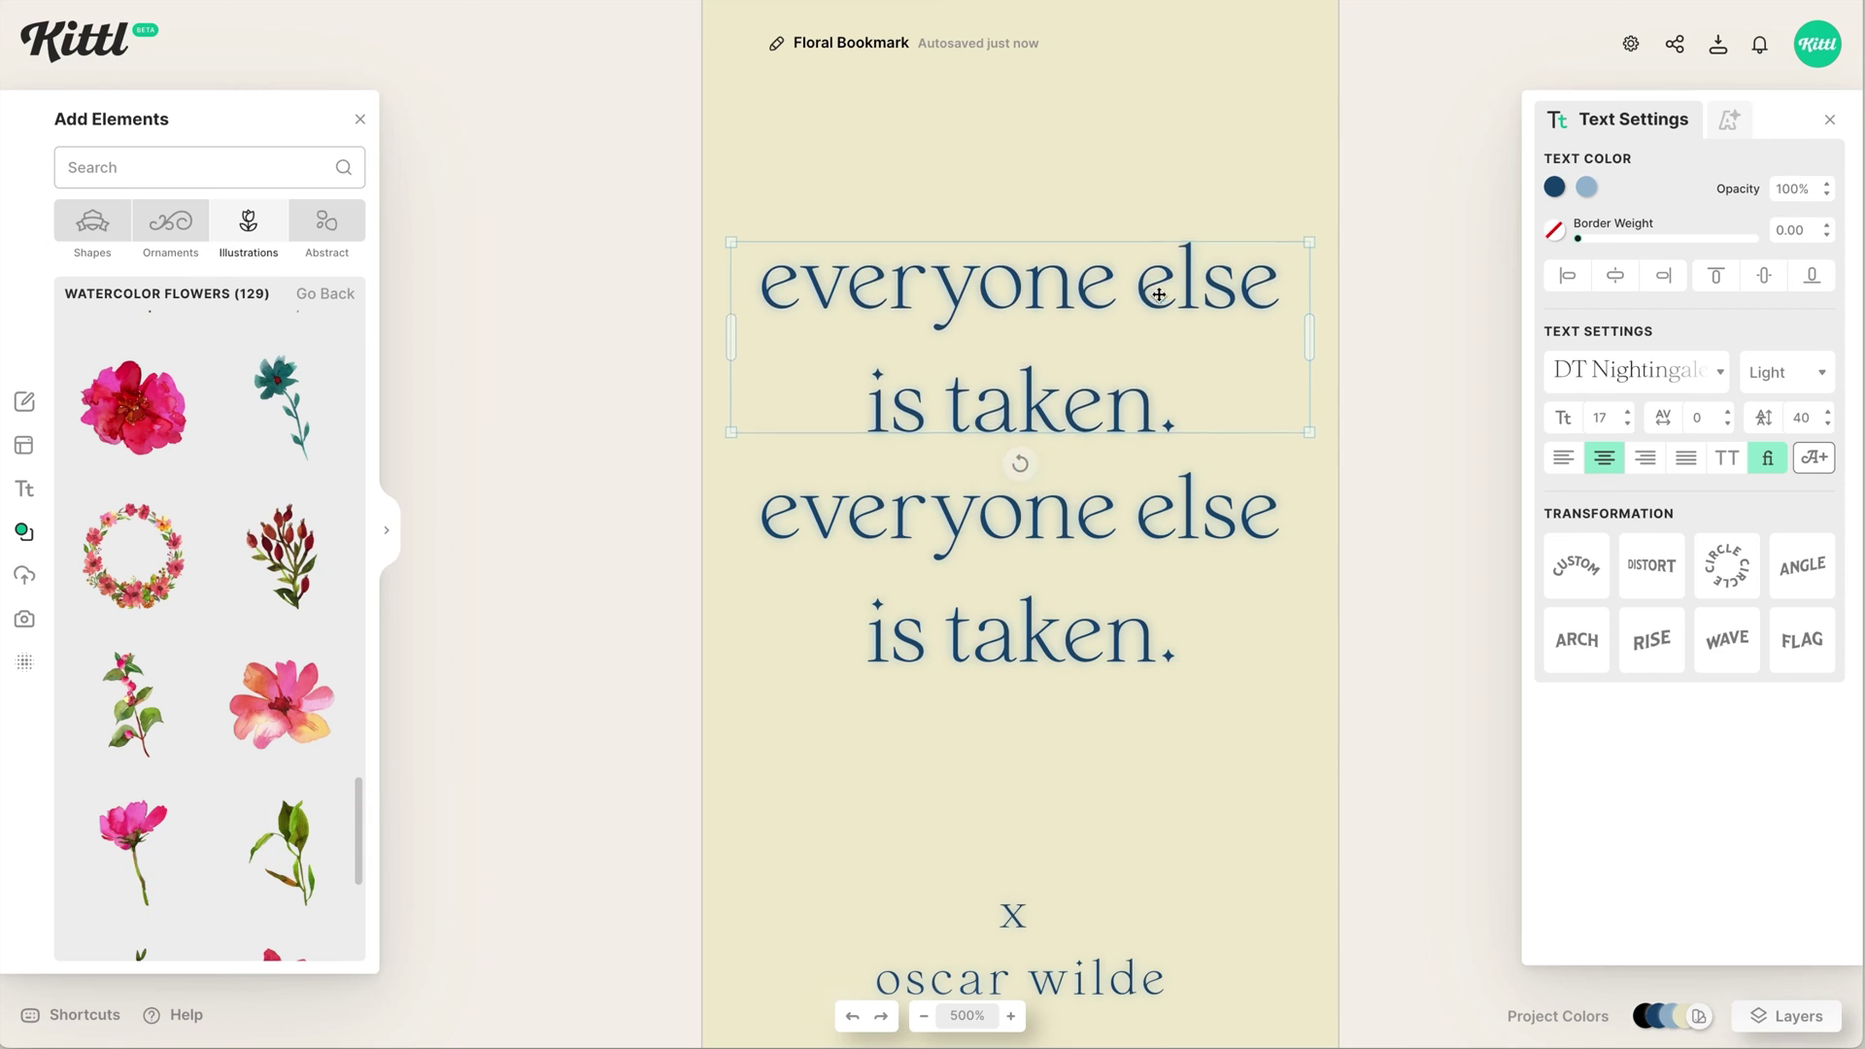
pyautogui.doubleClick(1149, 281)
# - Move the 'be yourself.' line down toward 'everyone else is taken.' and set it in Bistro Signature
pyautogui.write('be yourself.')
pyautogui.press('Escape')
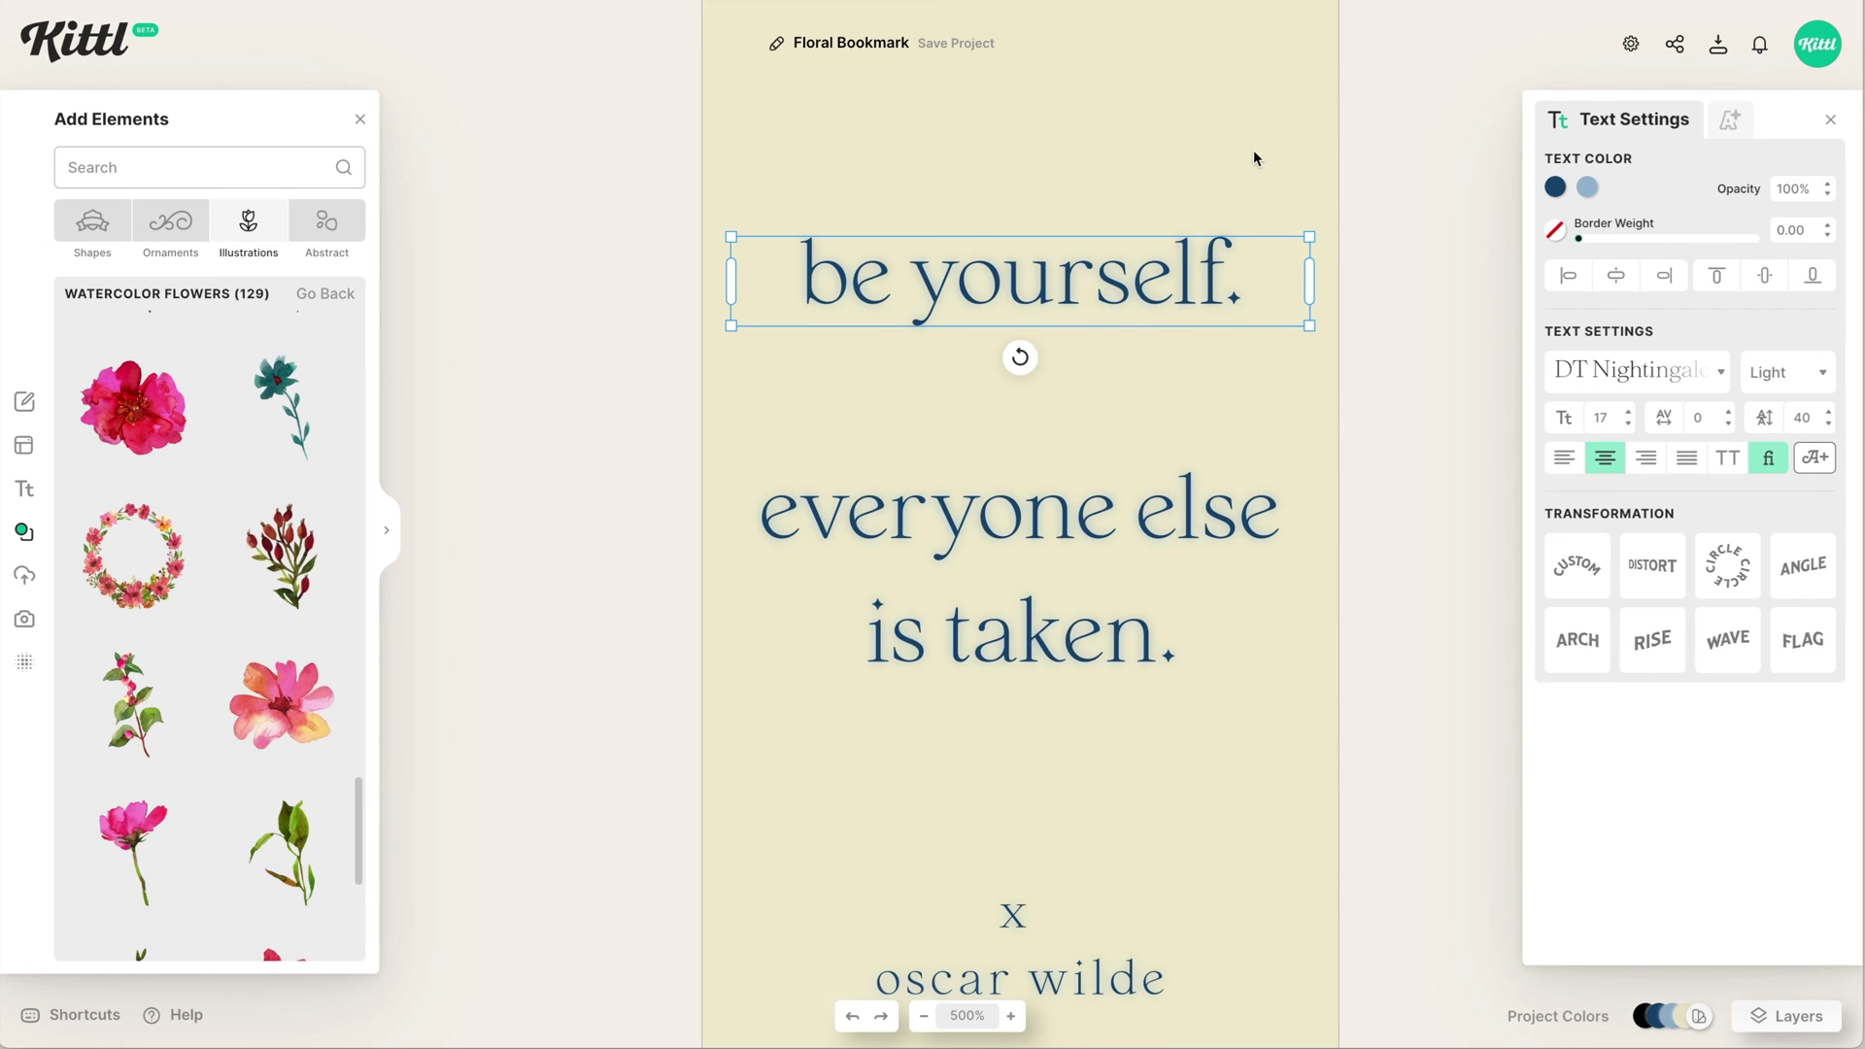
pyautogui.moveTo(1196, 308); pyautogui.dragTo(1202, 389)
pyautogui.click(1599, 378)
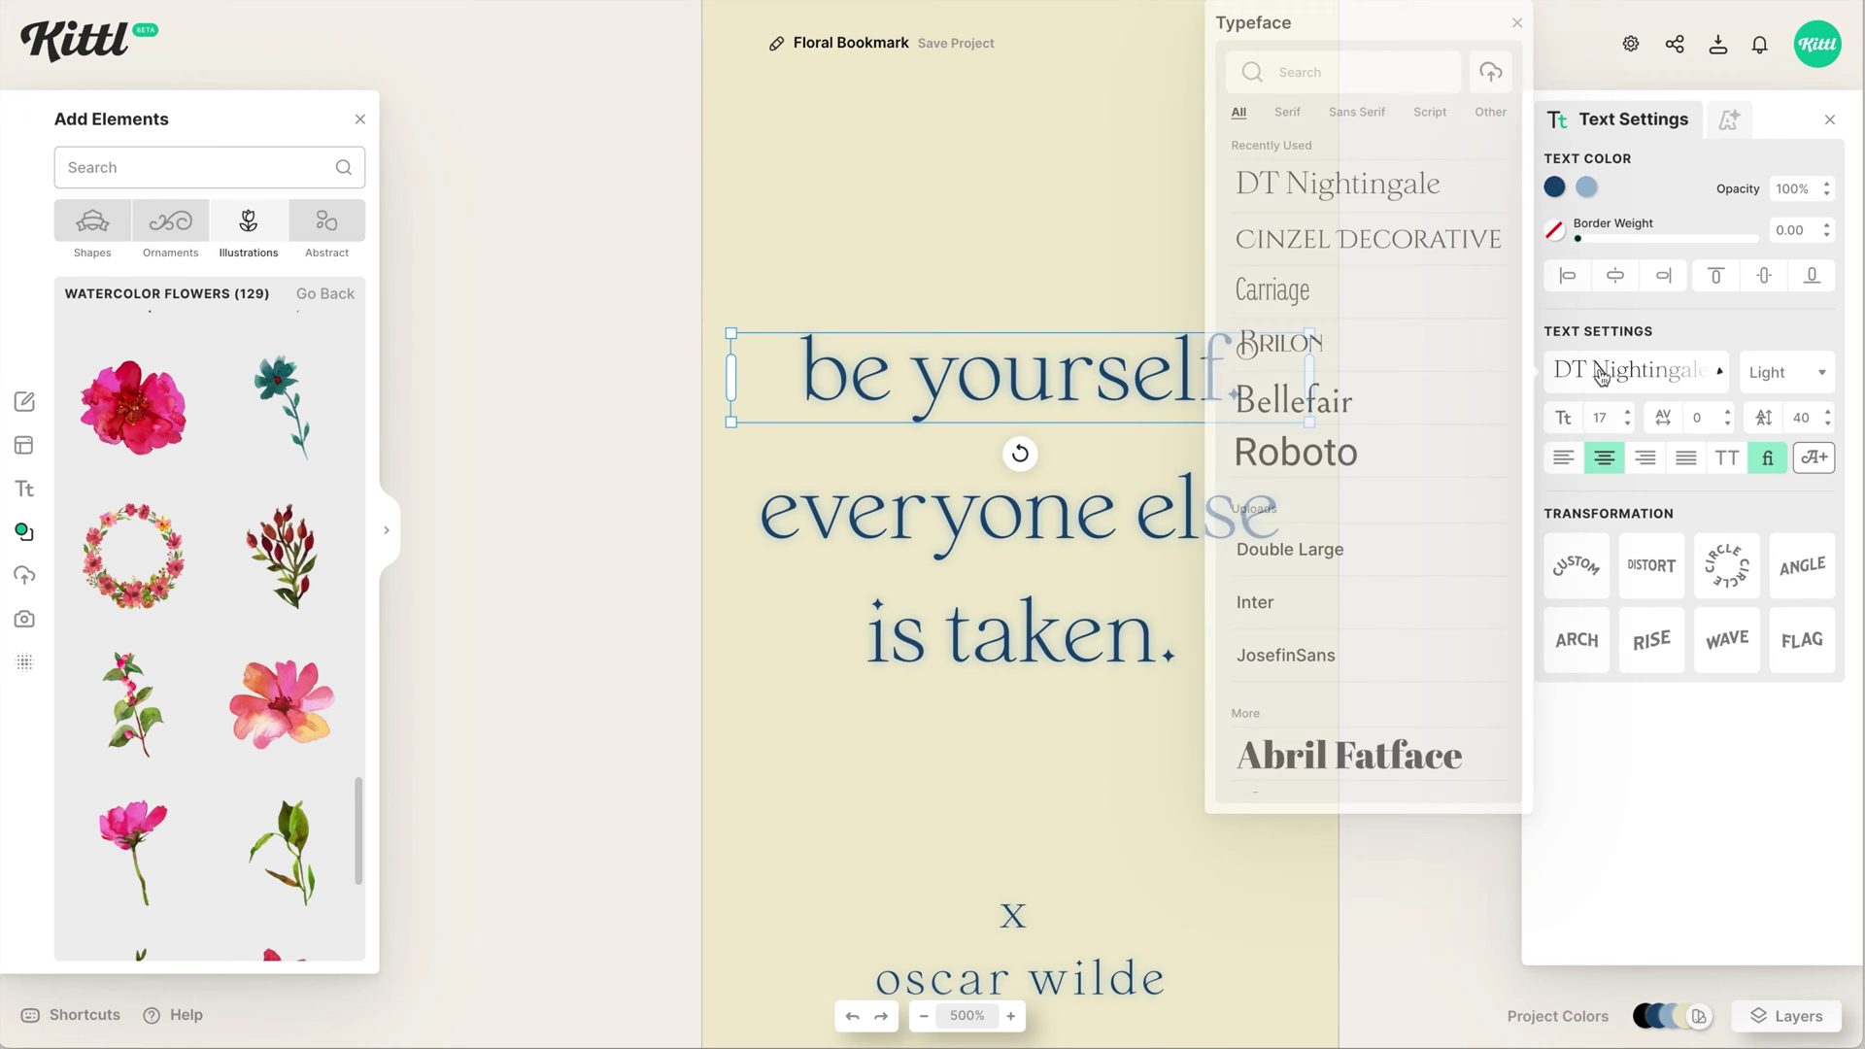
pyautogui.click(1429, 110)
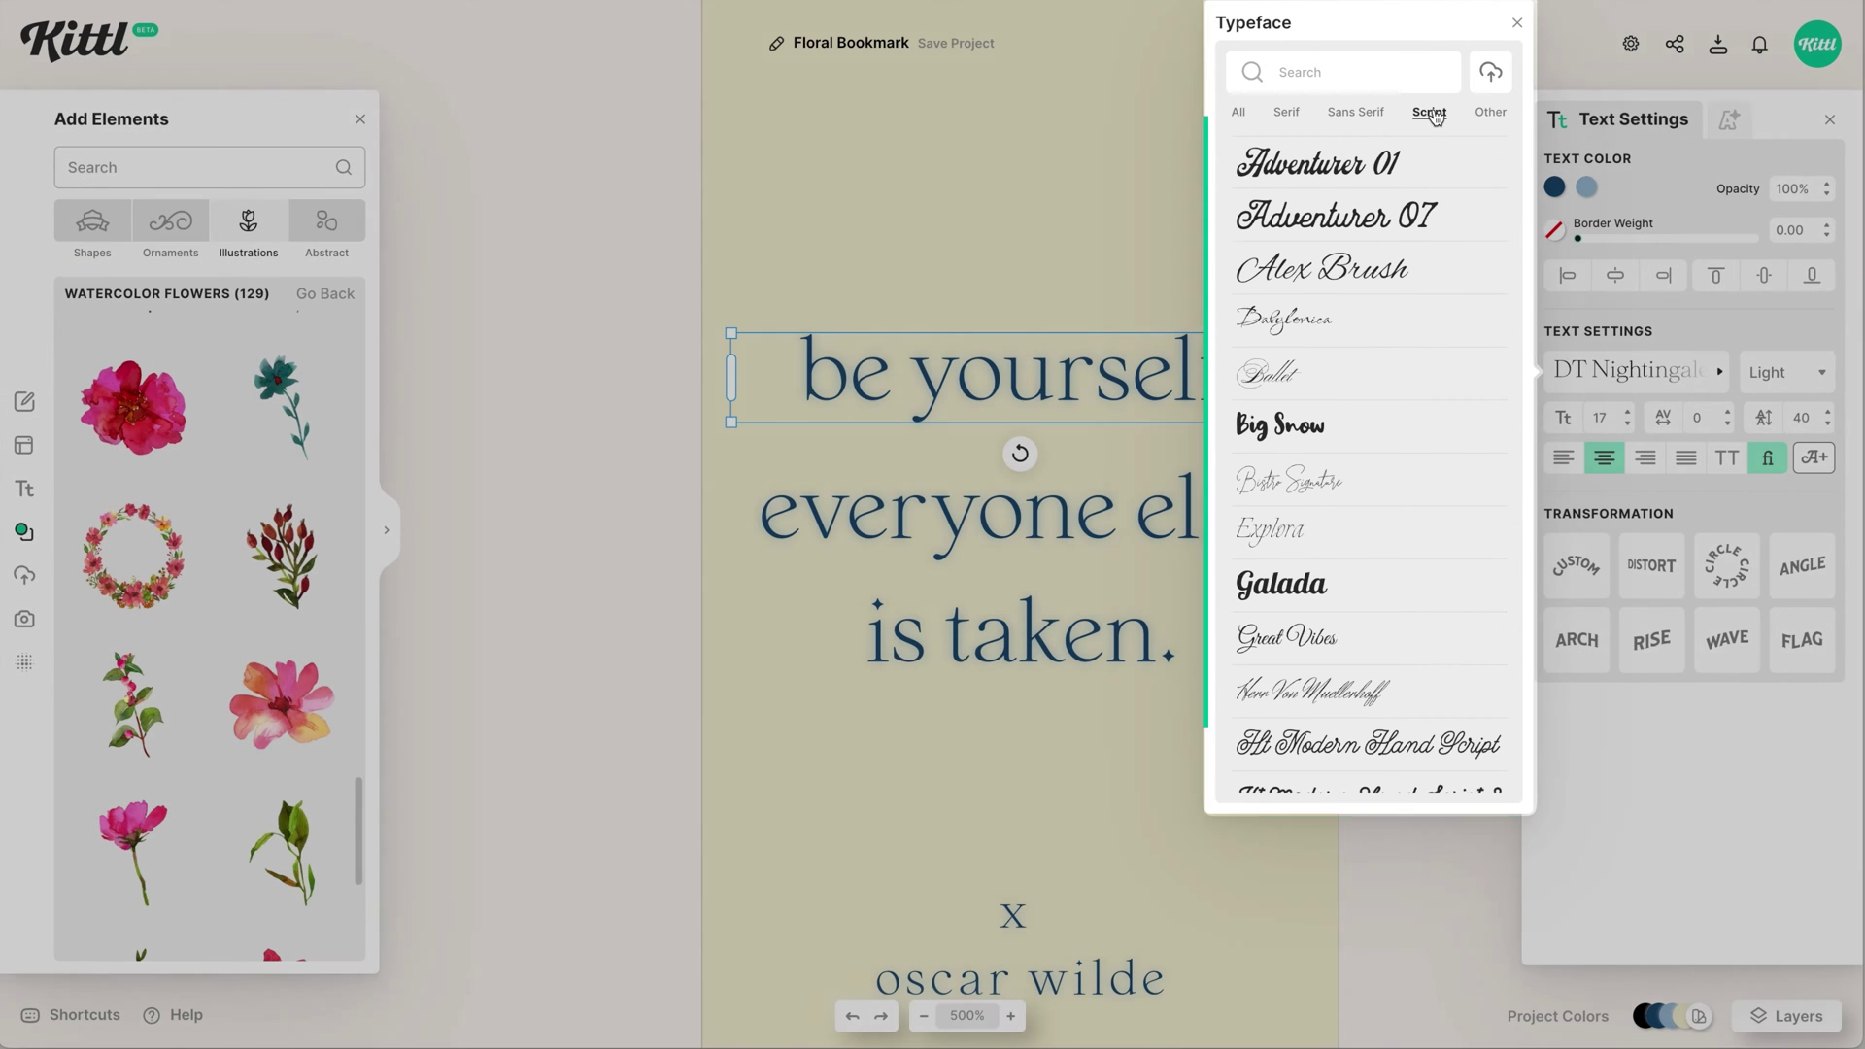
pyautogui.click(1318, 493)
pyautogui.click(1049, 235)
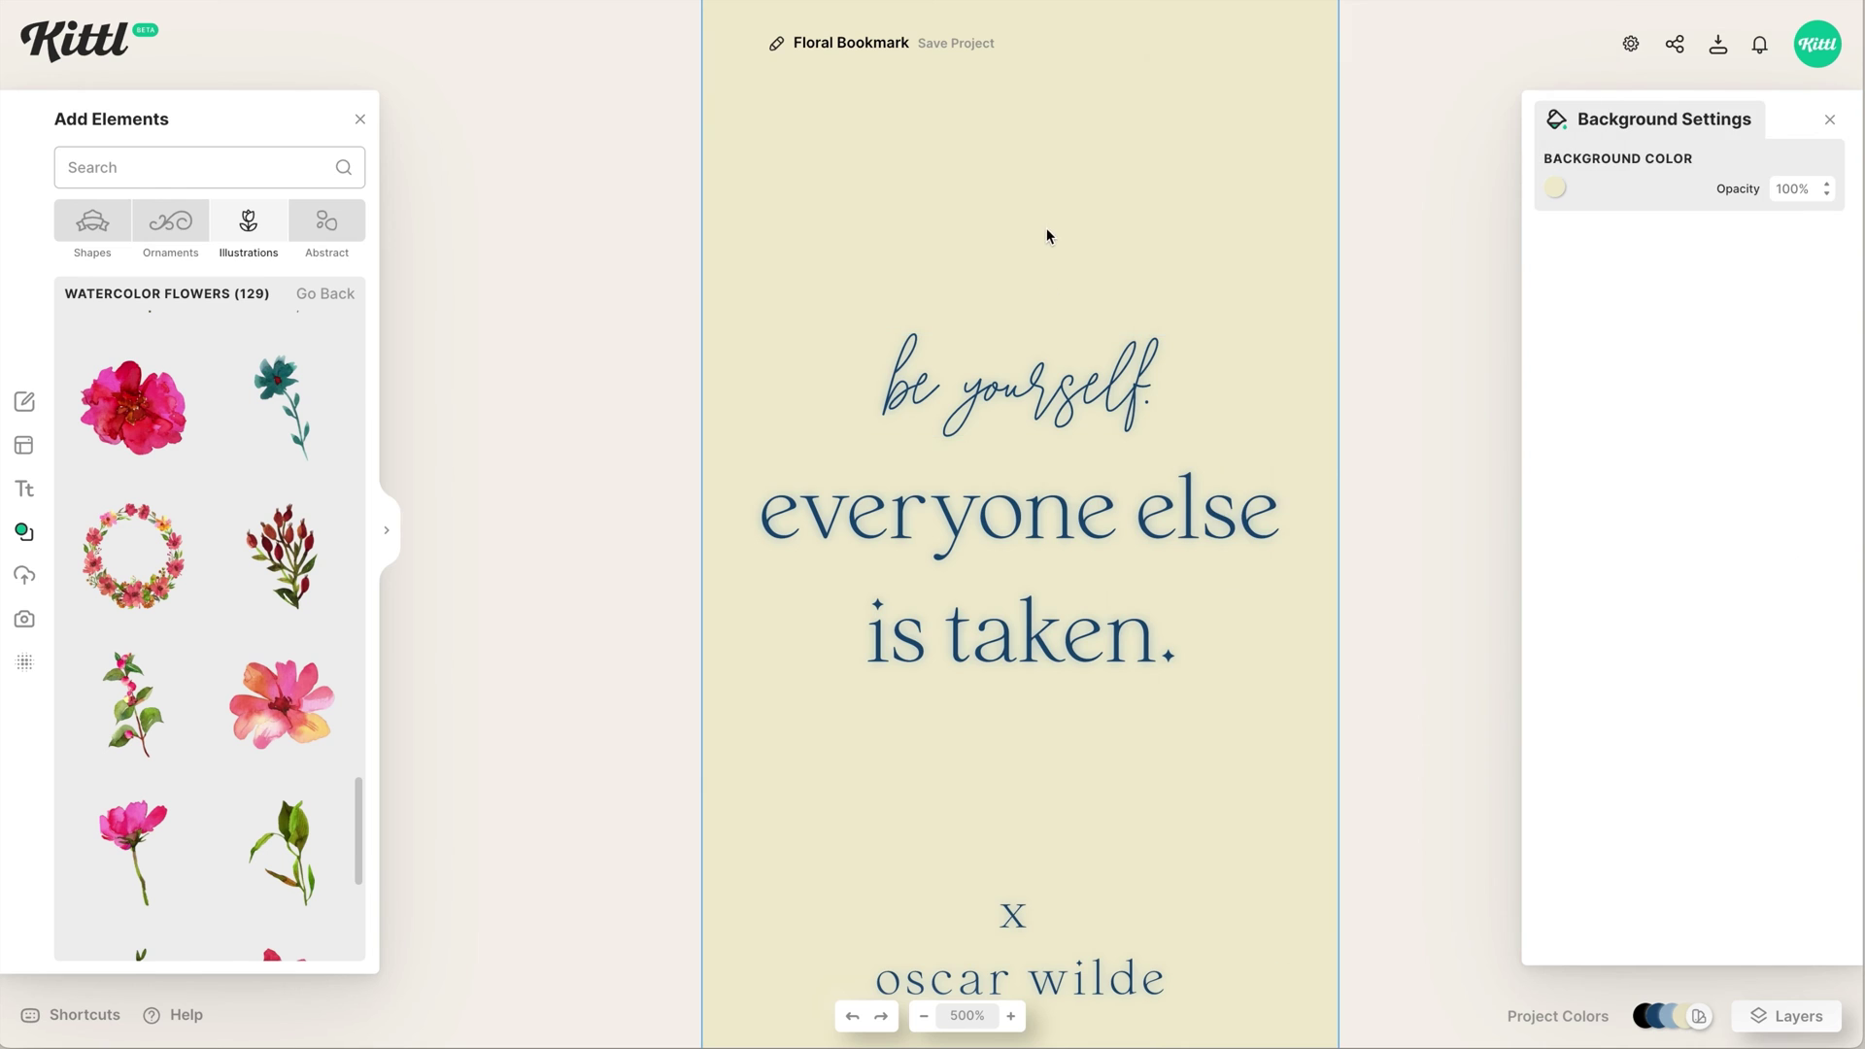
# - Enlarge 'be yourself.' to size 23 and nudge it slightly upward
pyautogui.click(1131, 413)
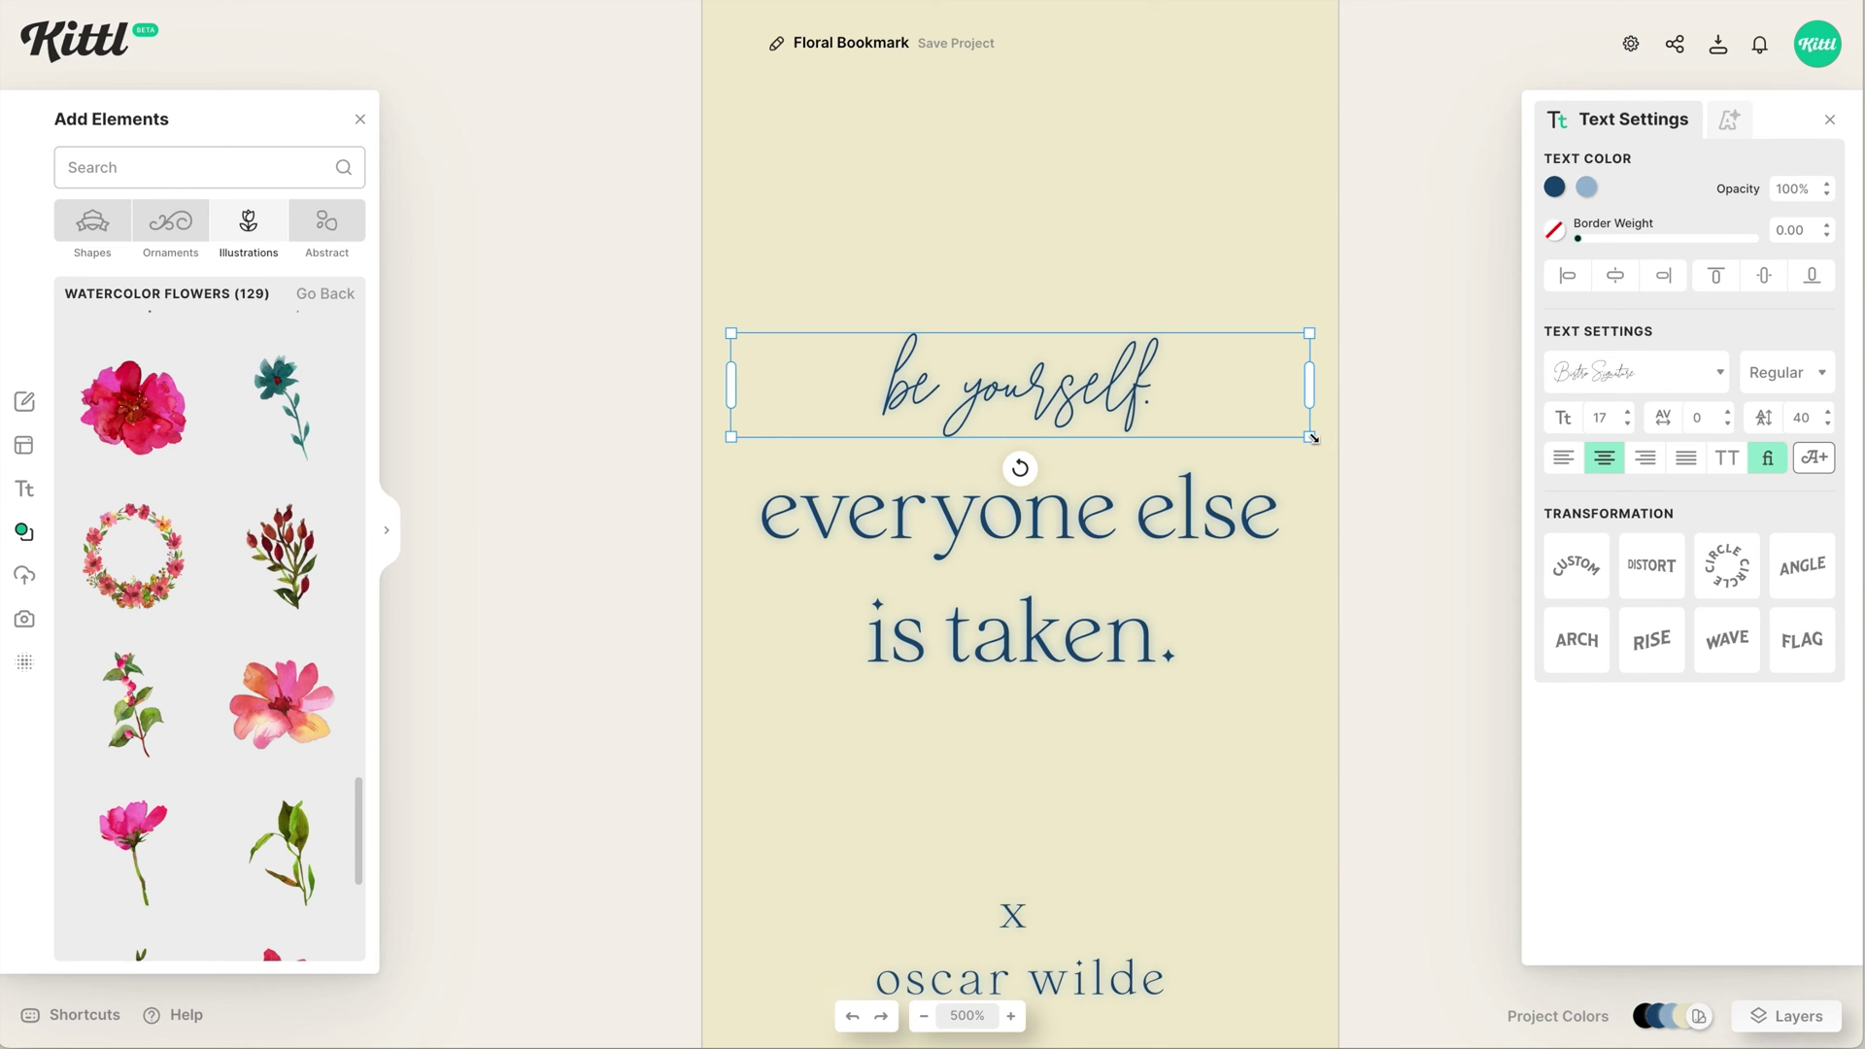
pyautogui.moveTo(1313, 438); pyautogui.dragTo(1372, 502)
pyautogui.hotkey('ctrl', 'z')
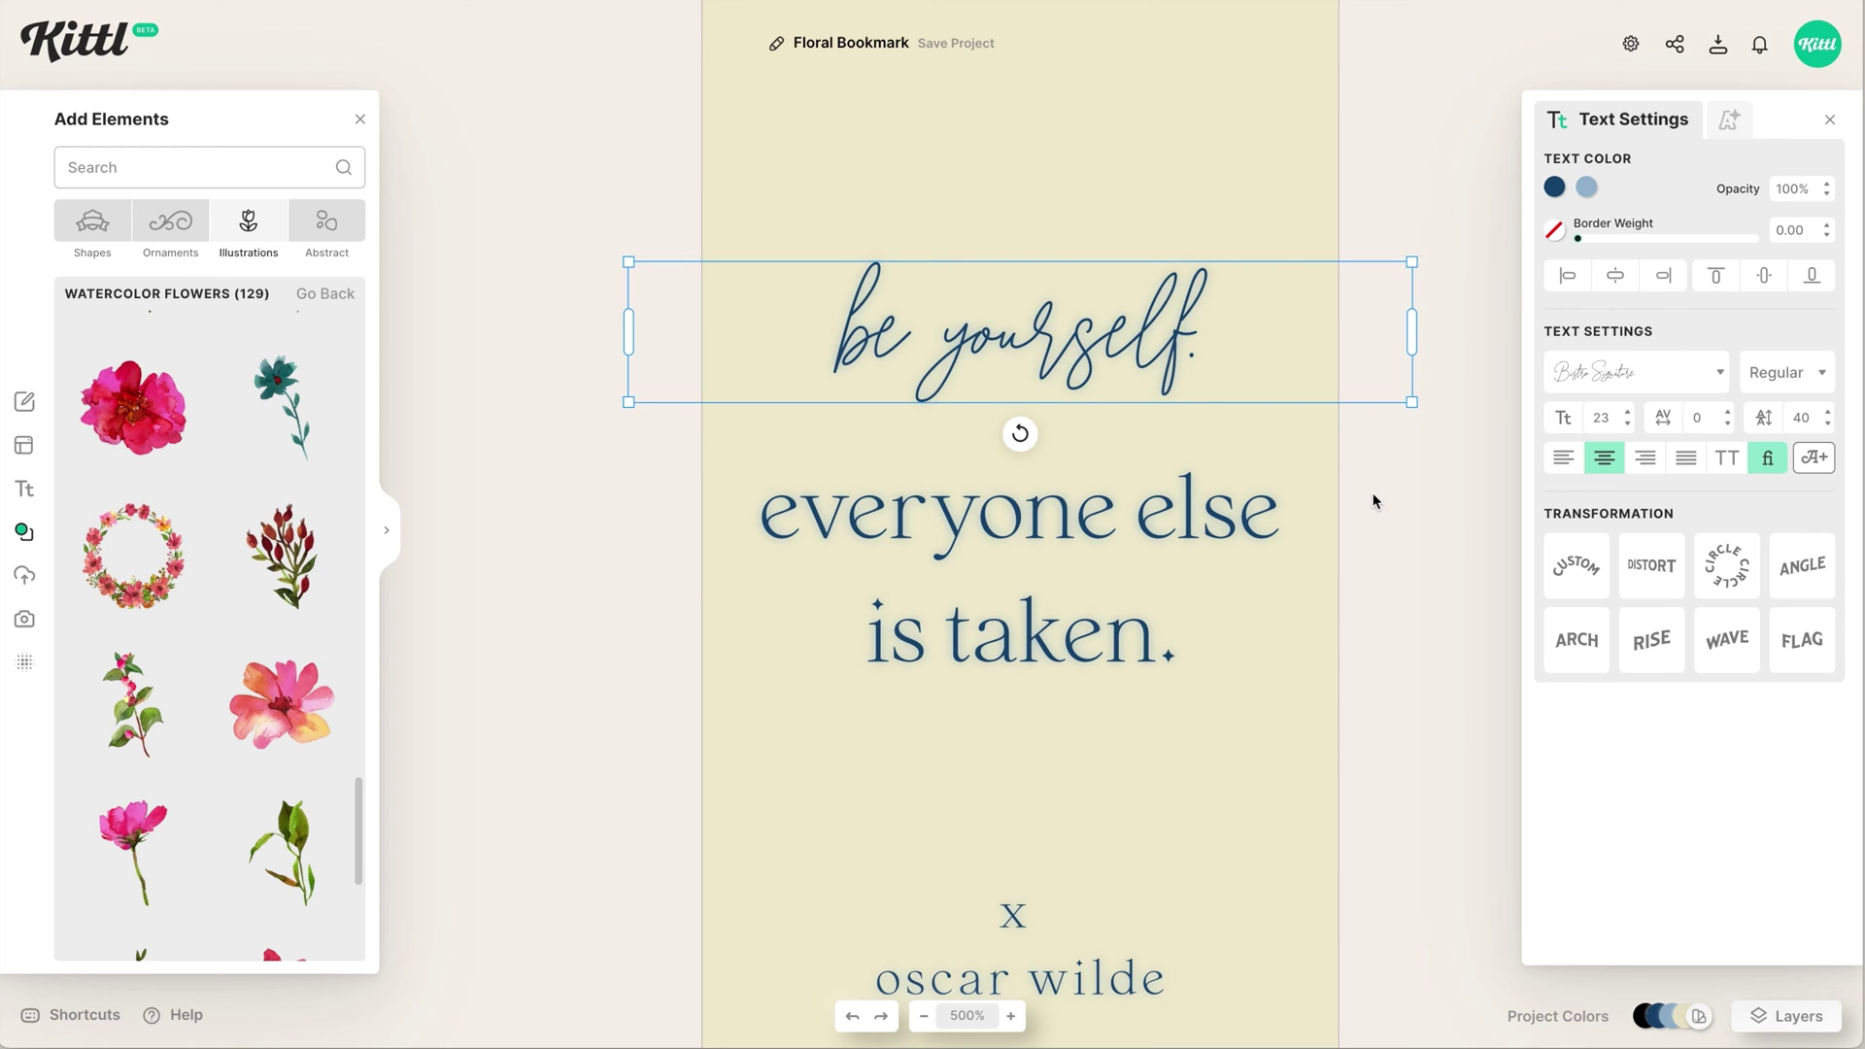
pyautogui.hotkey('ctrl', 'shift', 'z')
pyautogui.hotkey('ctrl', 'z')
pyautogui.click(1270, 229)
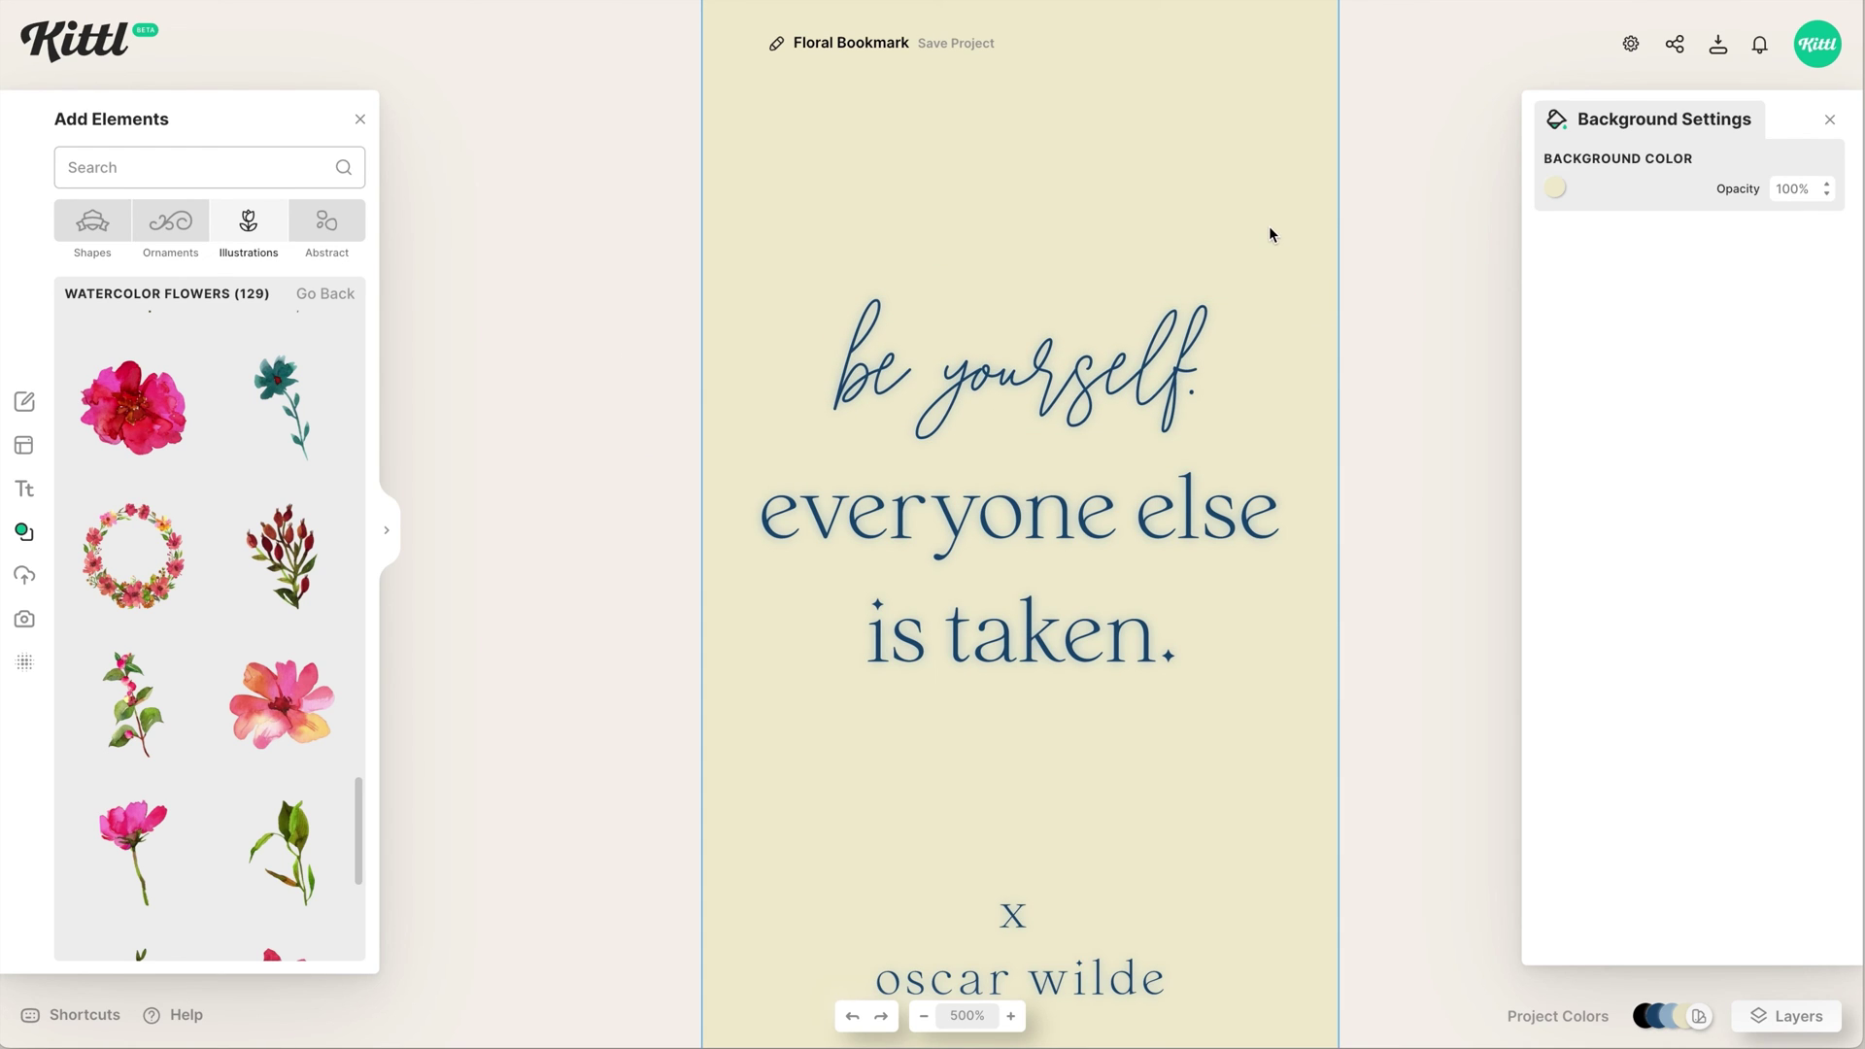
# - Zoom out to the whole bookmark and move the 'x oscar wilde' credit up slightly
pyautogui.hotkey('ctrl', '-')
pyautogui.hotkey('ctrl', '-')
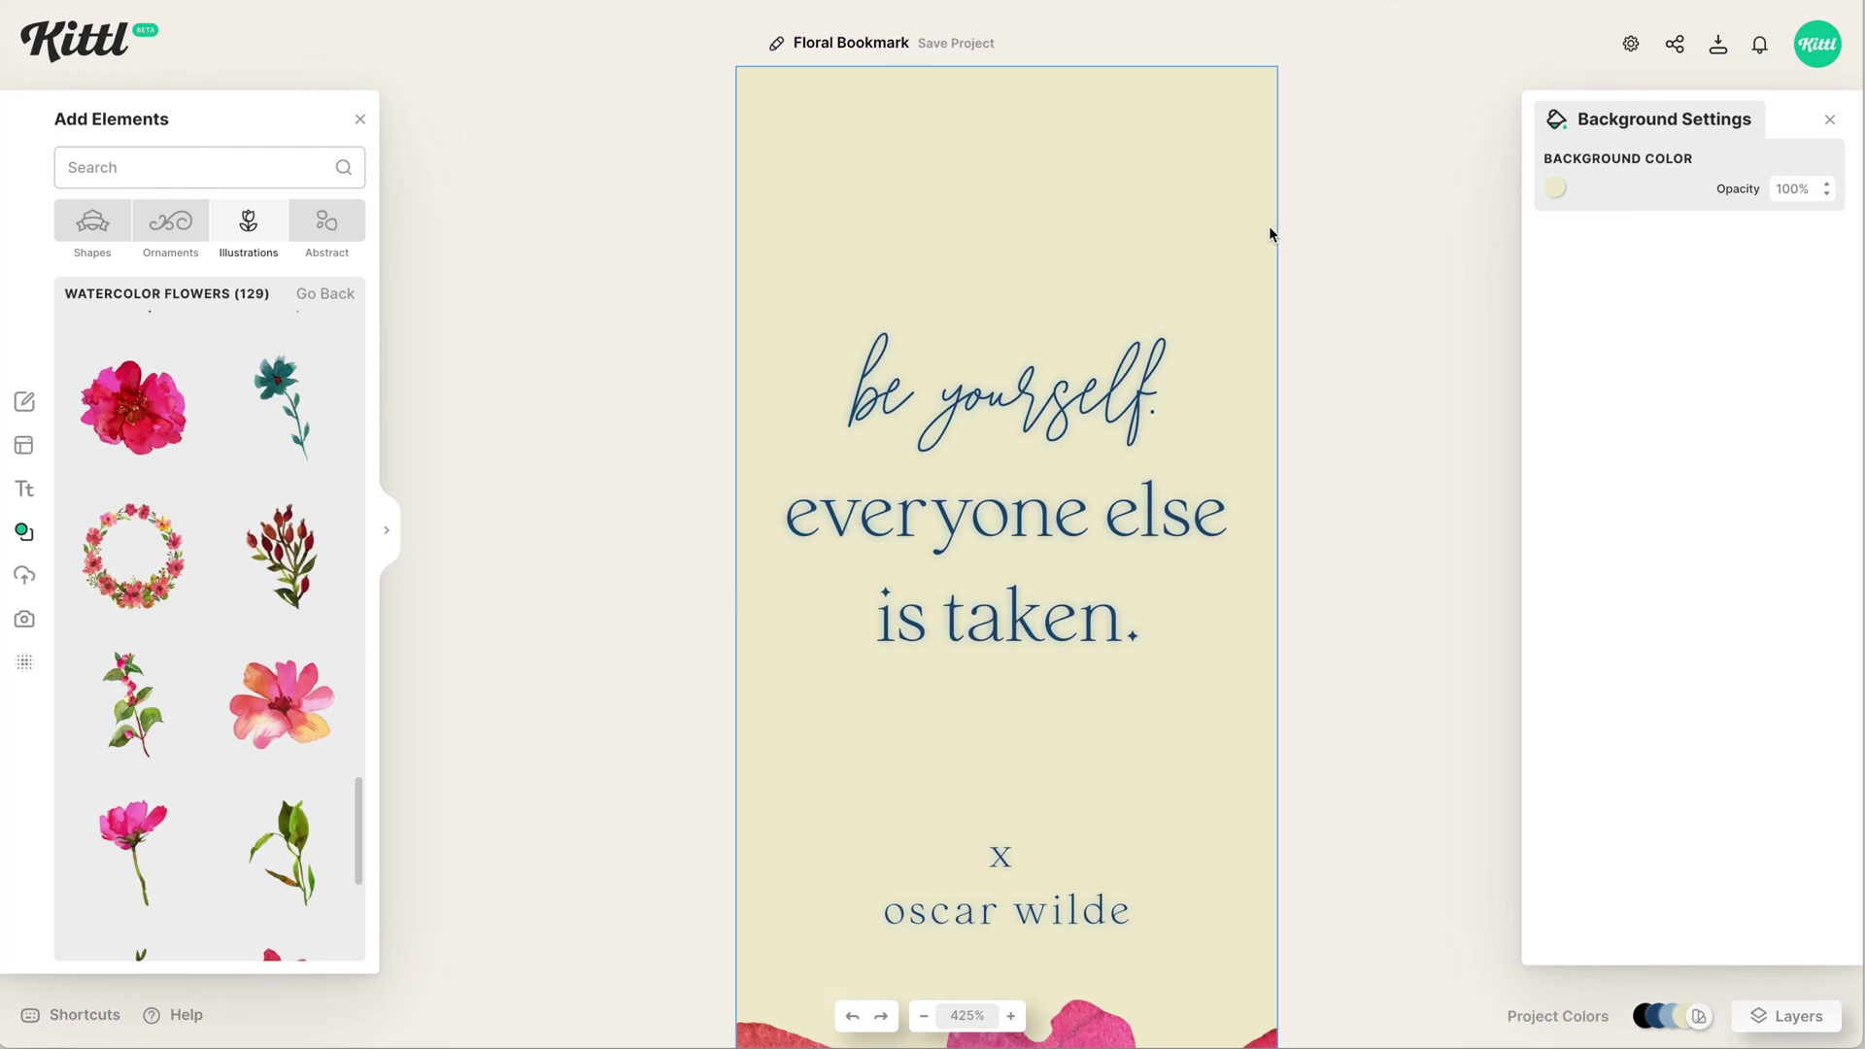
pyautogui.hotkey('ctrl', '-')
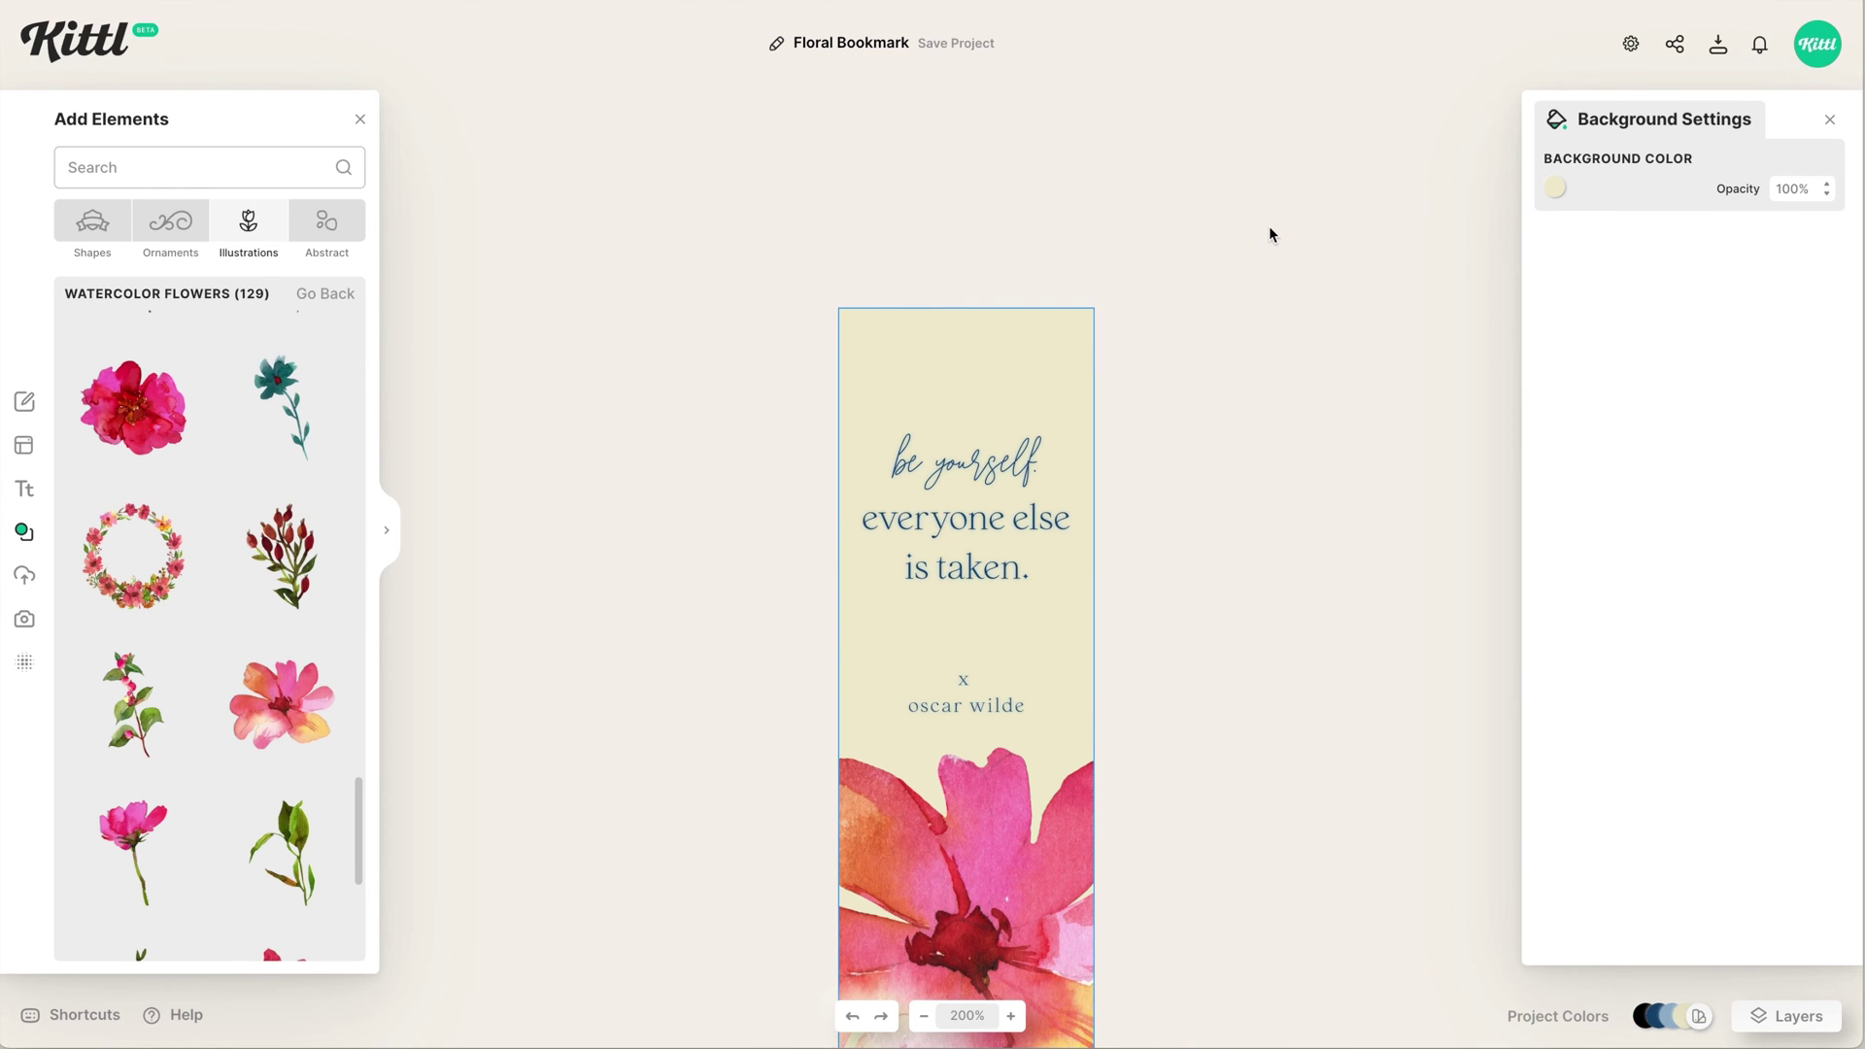
pyautogui.scroll(-3, 1269, 233)
pyautogui.moveTo(993, 586); pyautogui.dragTo(991, 558)
pyautogui.click(1110, 542)
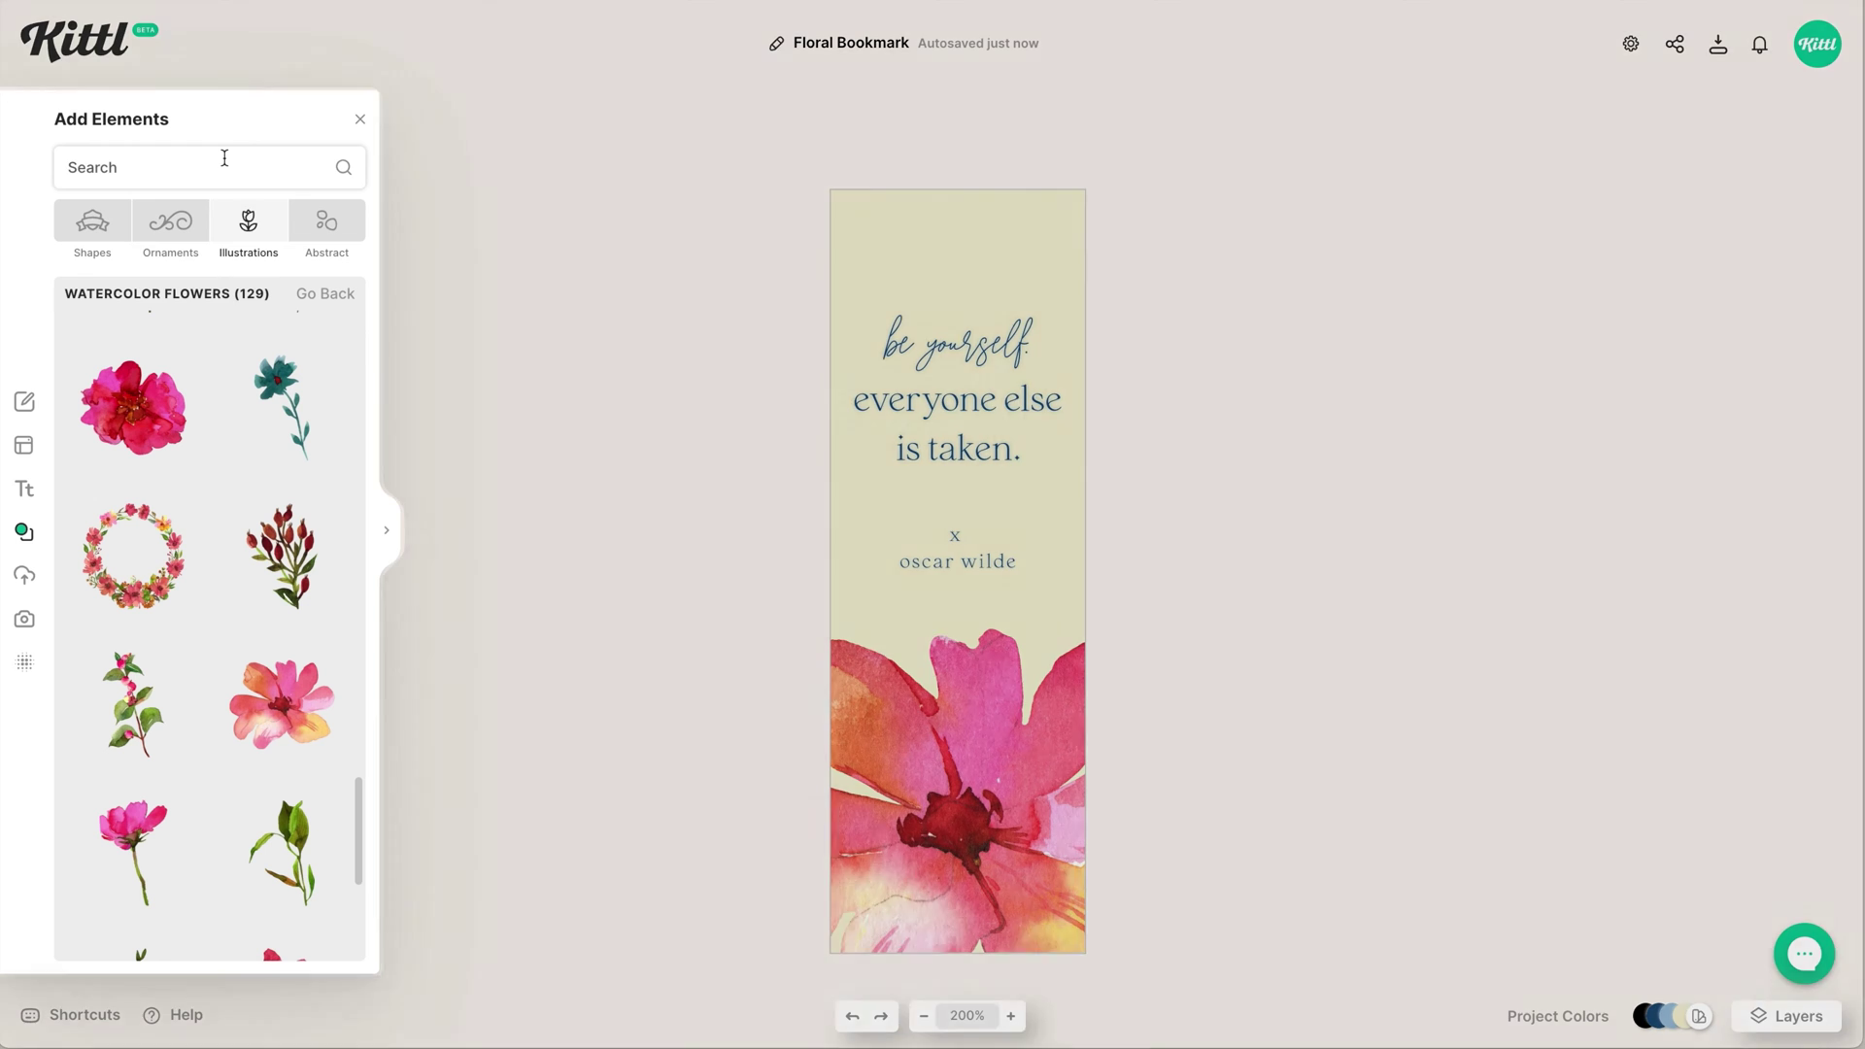
# - Search the element library for 'gra' and add the black gradient square to the bookmark
pyautogui.click(225, 157)
pyautogui.write('gradient')
pyautogui.press('Return')
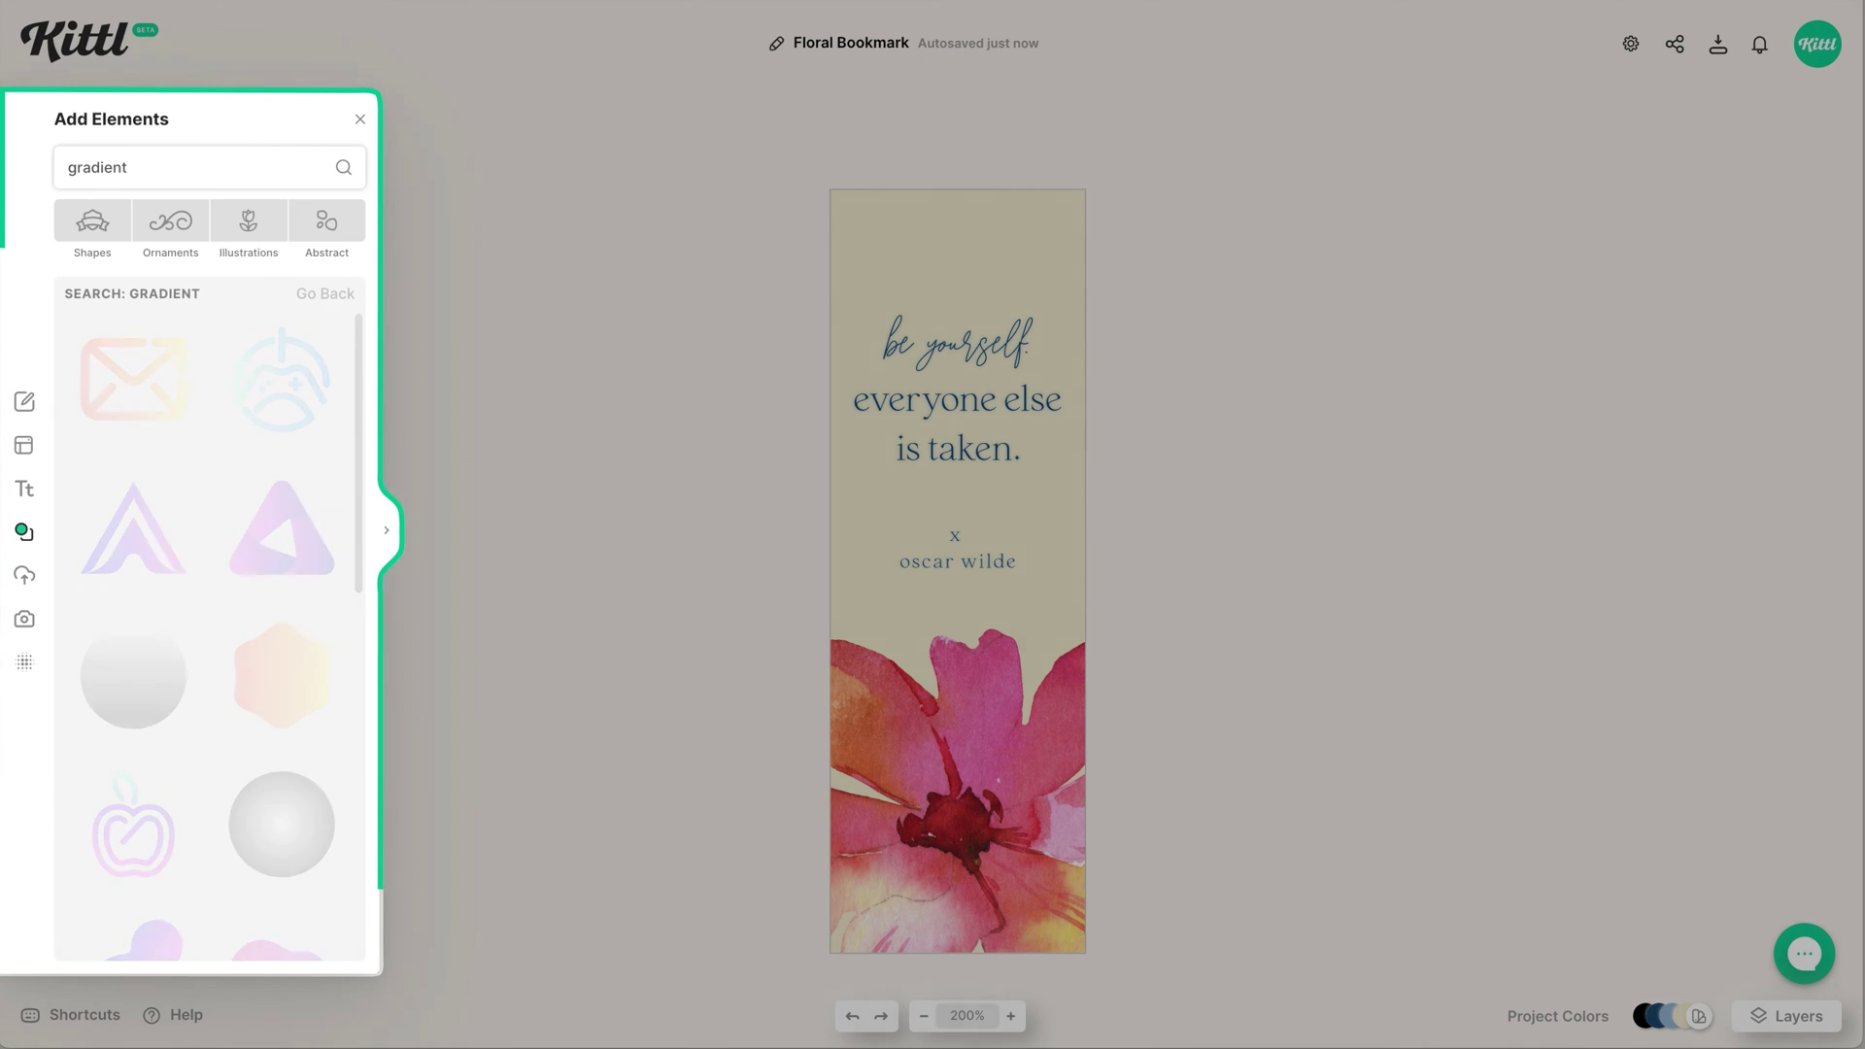
pyautogui.scroll(-1, 201, 620)
pyautogui.scroll(-10, 202, 620)
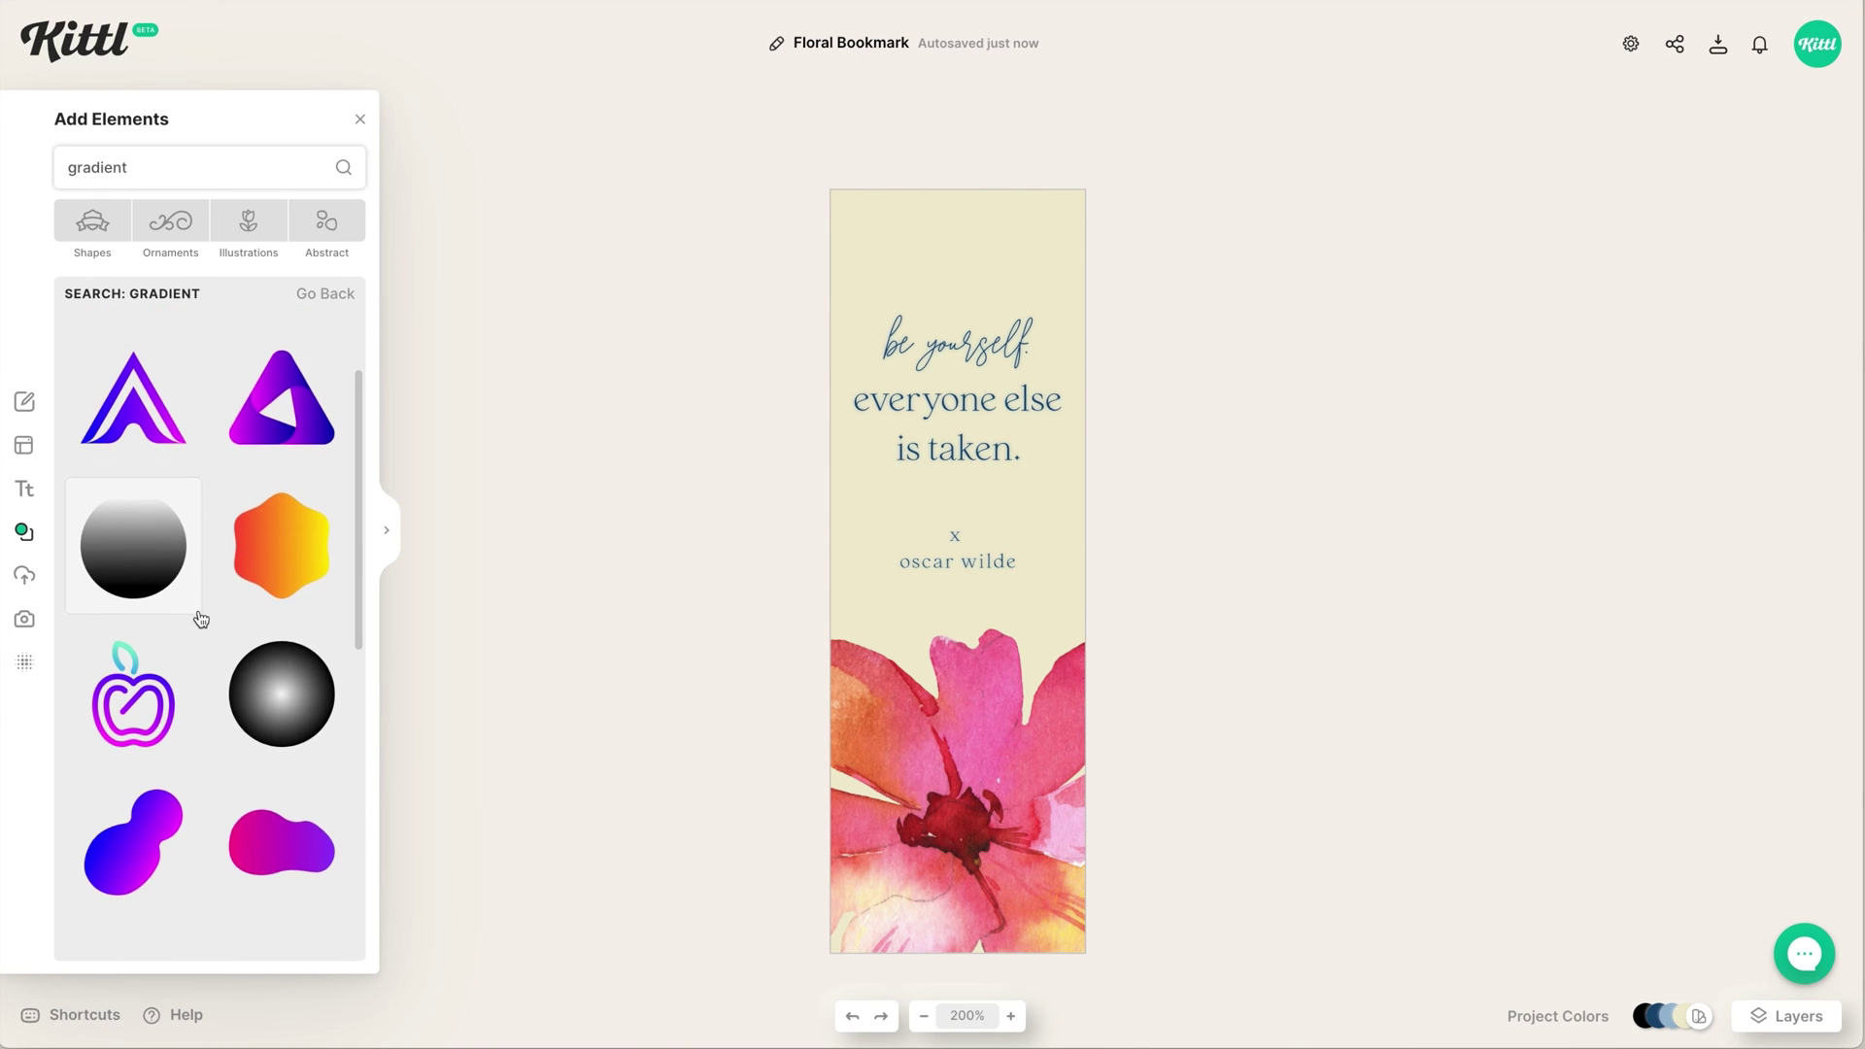
pyautogui.scroll(-10, 201, 620)
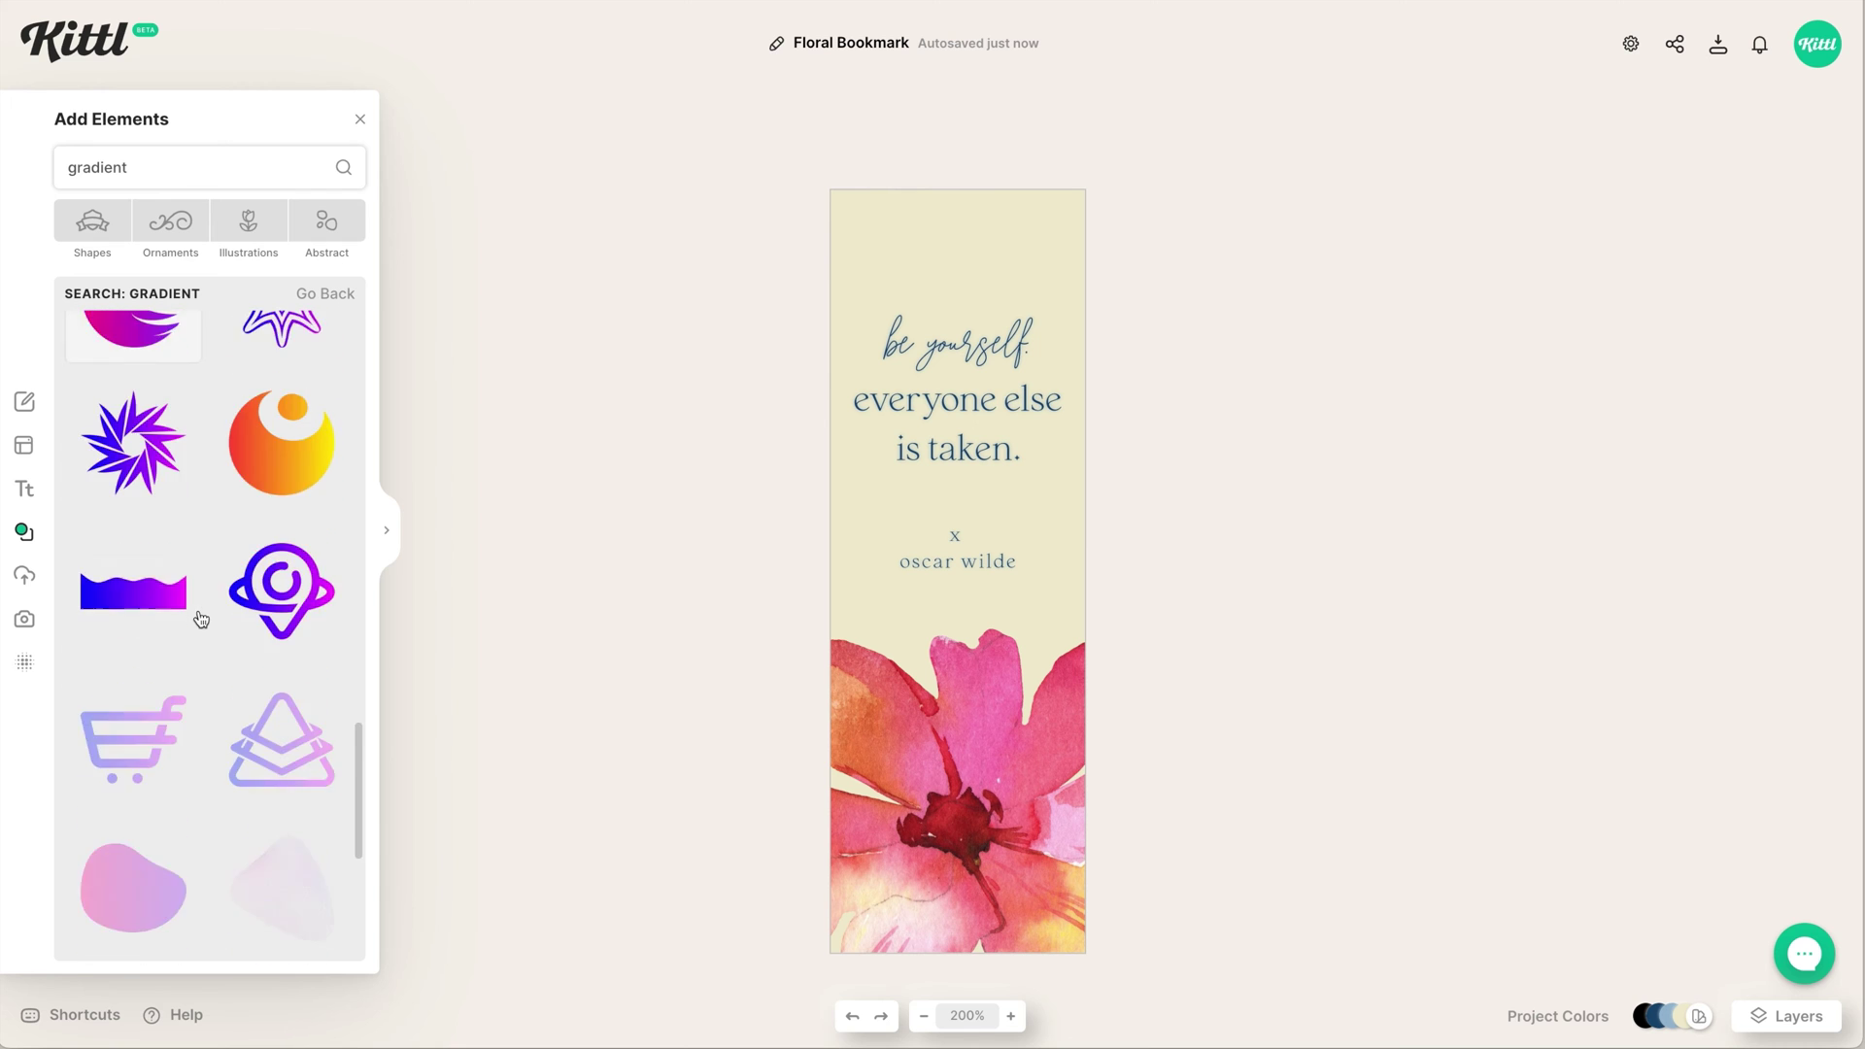
pyautogui.scroll(-10, 201, 620)
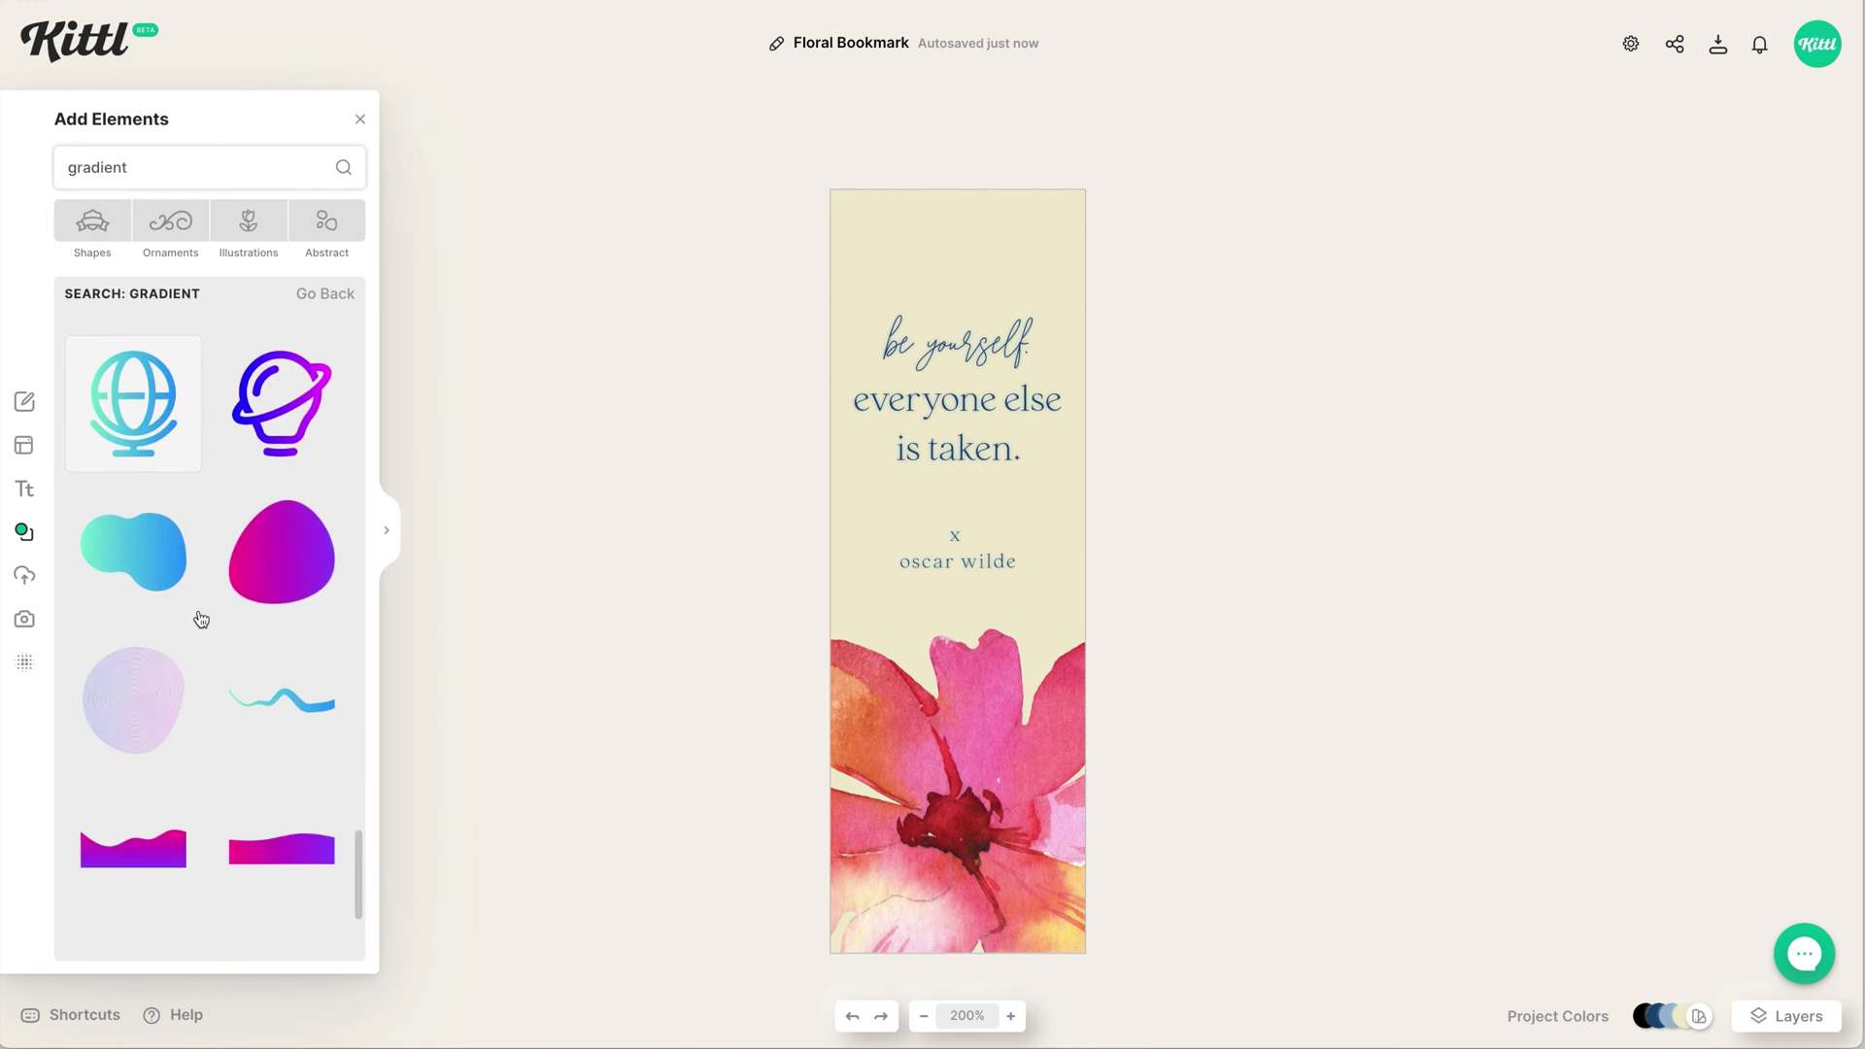
pyautogui.scroll(-10, 211, 582)
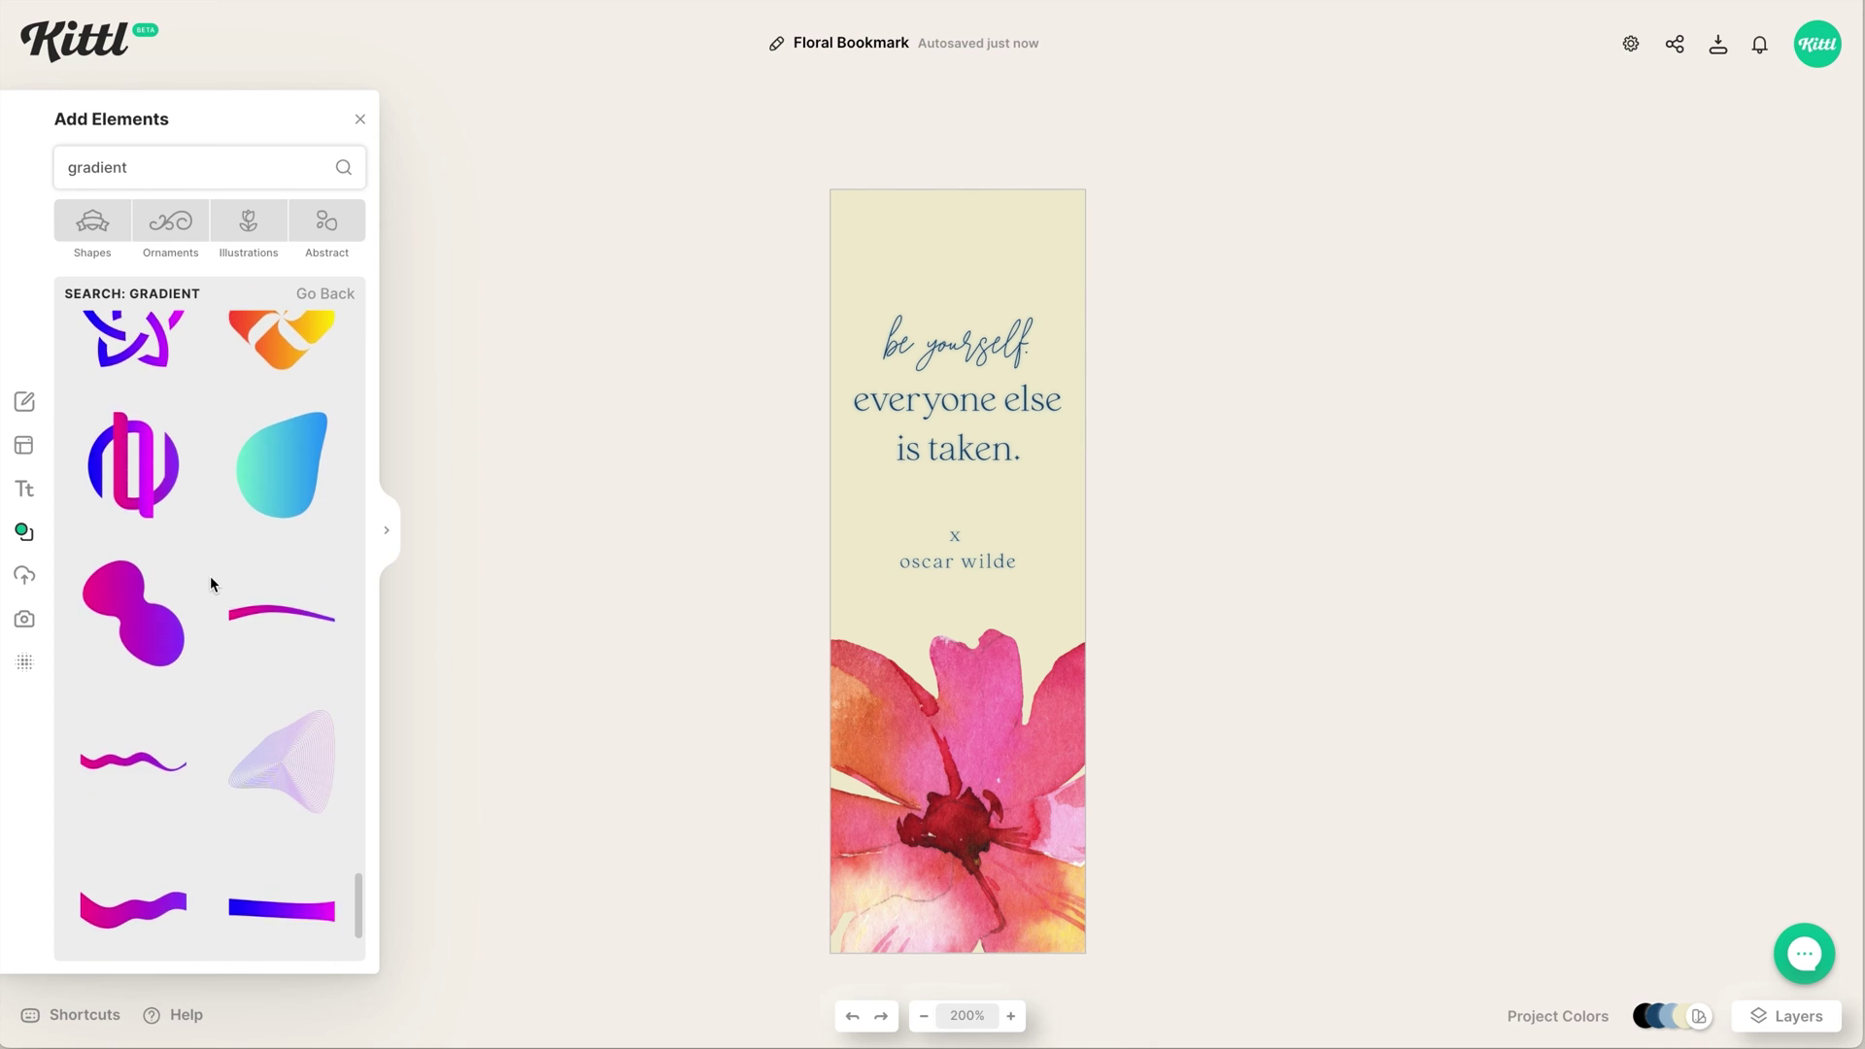
pyautogui.scroll(-5, 209, 583)
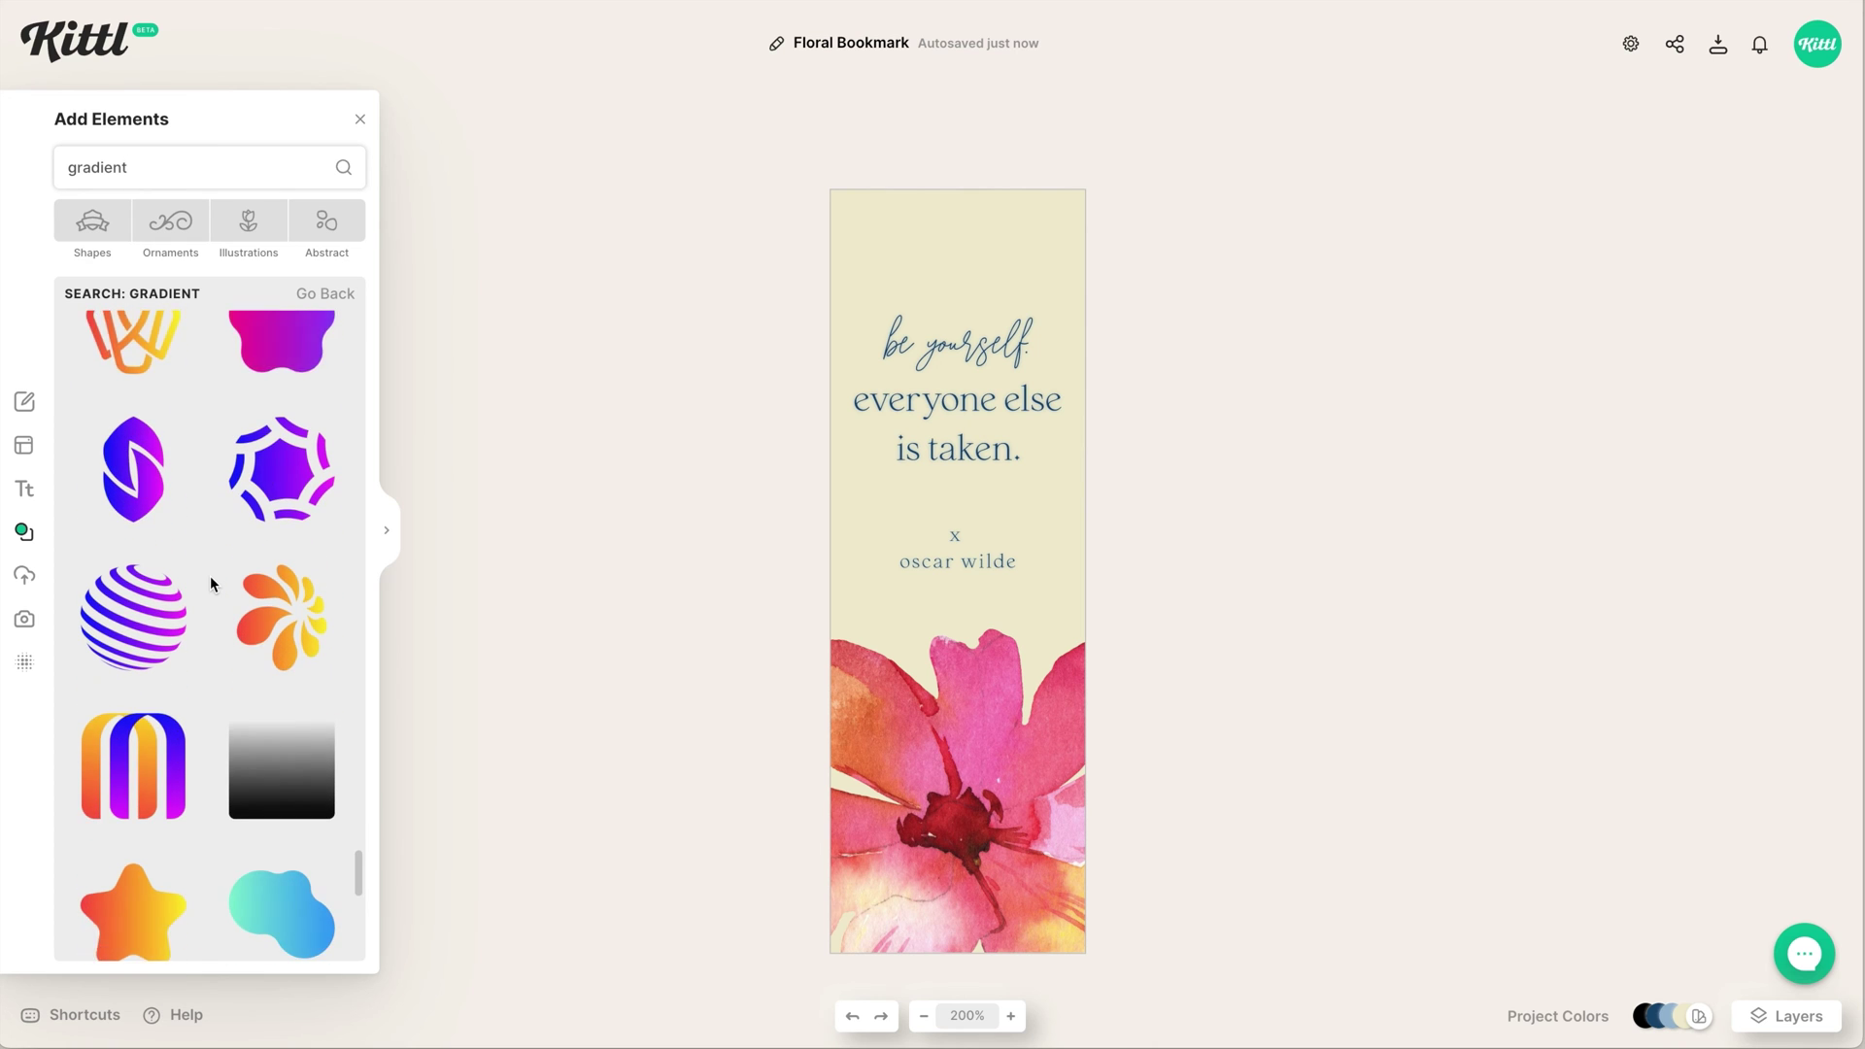
pyautogui.click(317, 669)
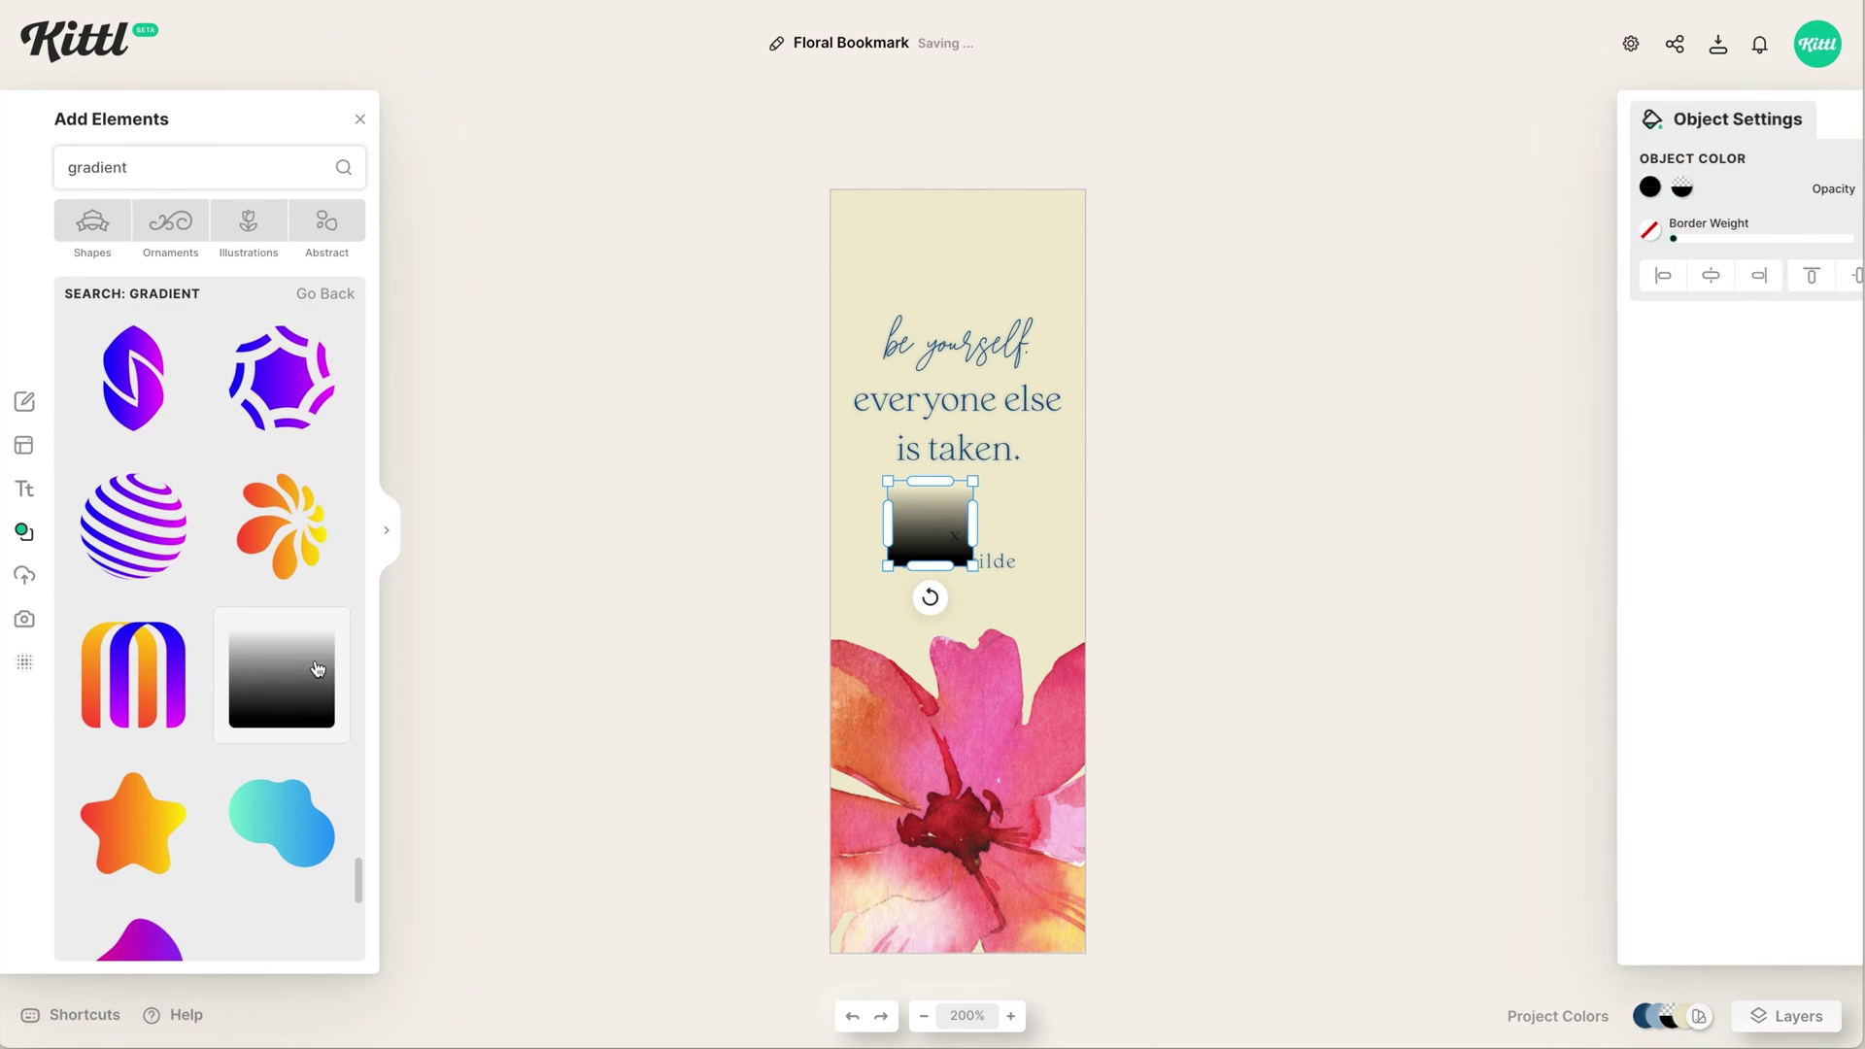
# - Stretch the gradient to the bookmark's width, centre it, and extend it down over the flower
pyautogui.moveTo(974, 517); pyautogui.dragTo(1088, 550)
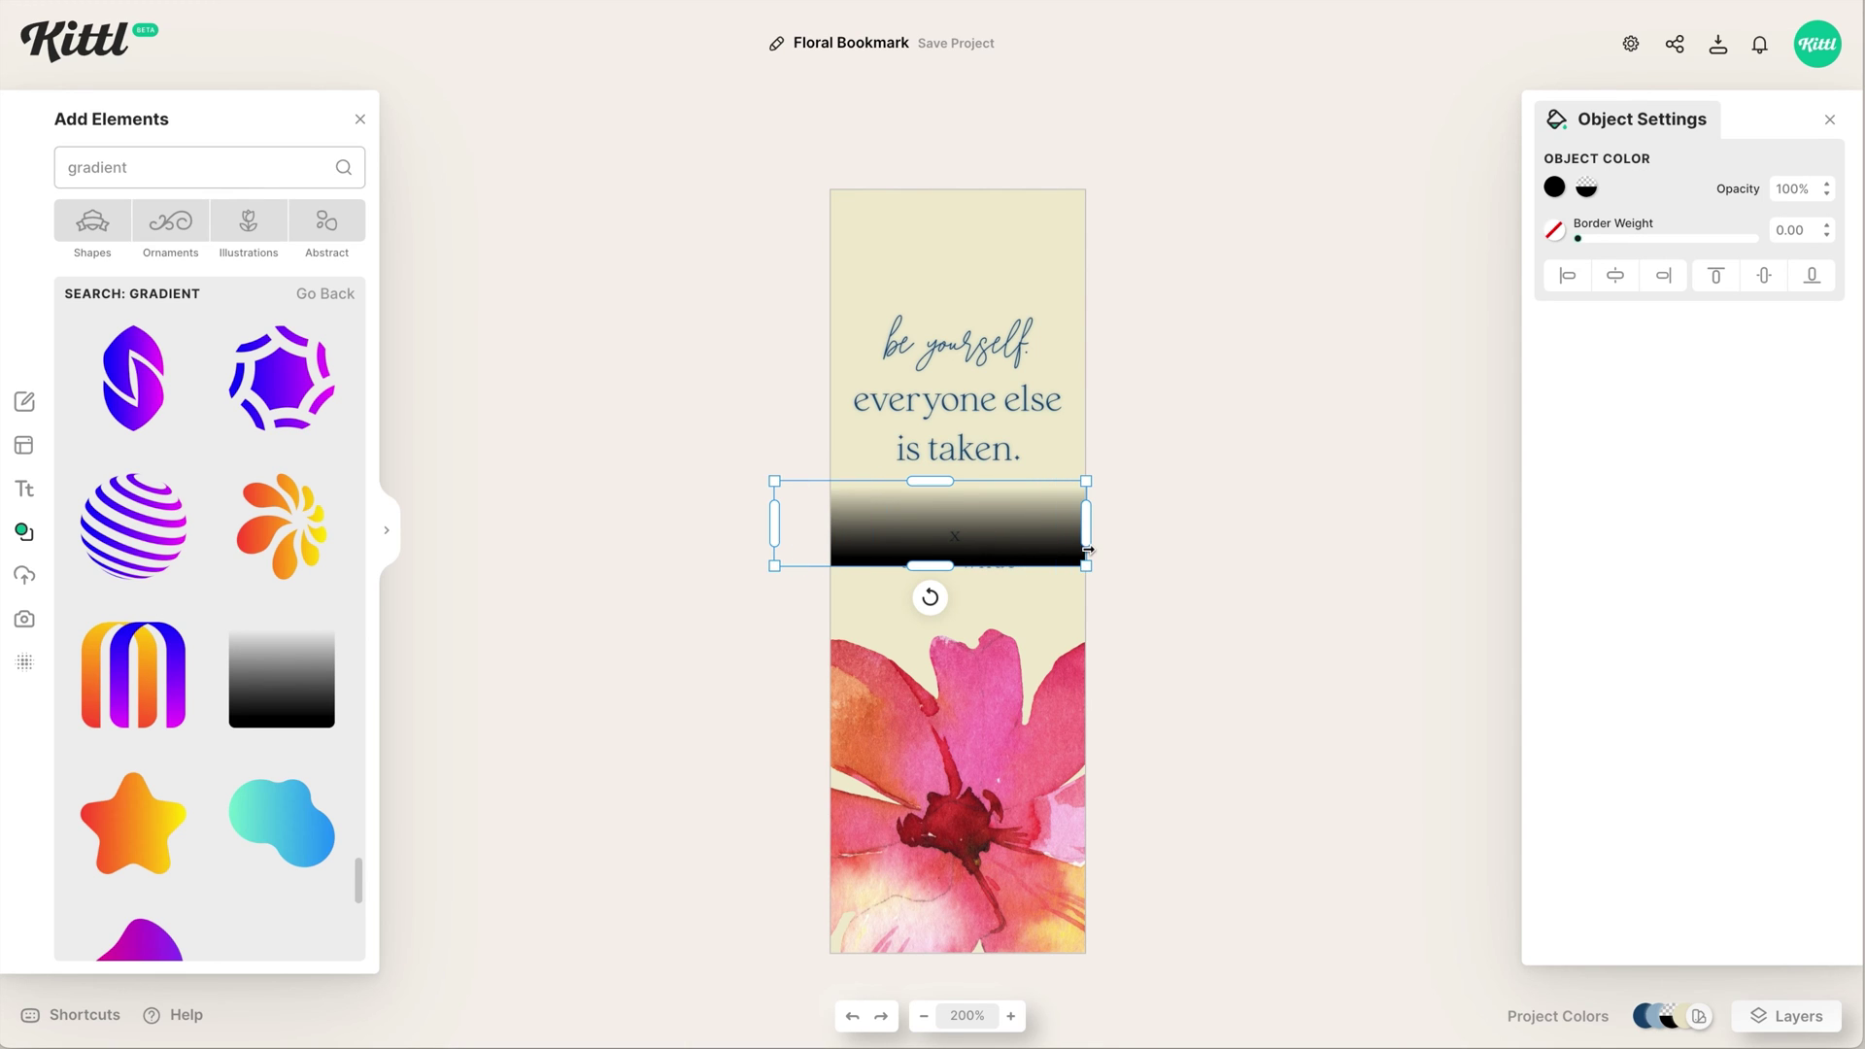
pyautogui.click(1613, 288)
pyautogui.moveTo(969, 568); pyautogui.dragTo(938, 967)
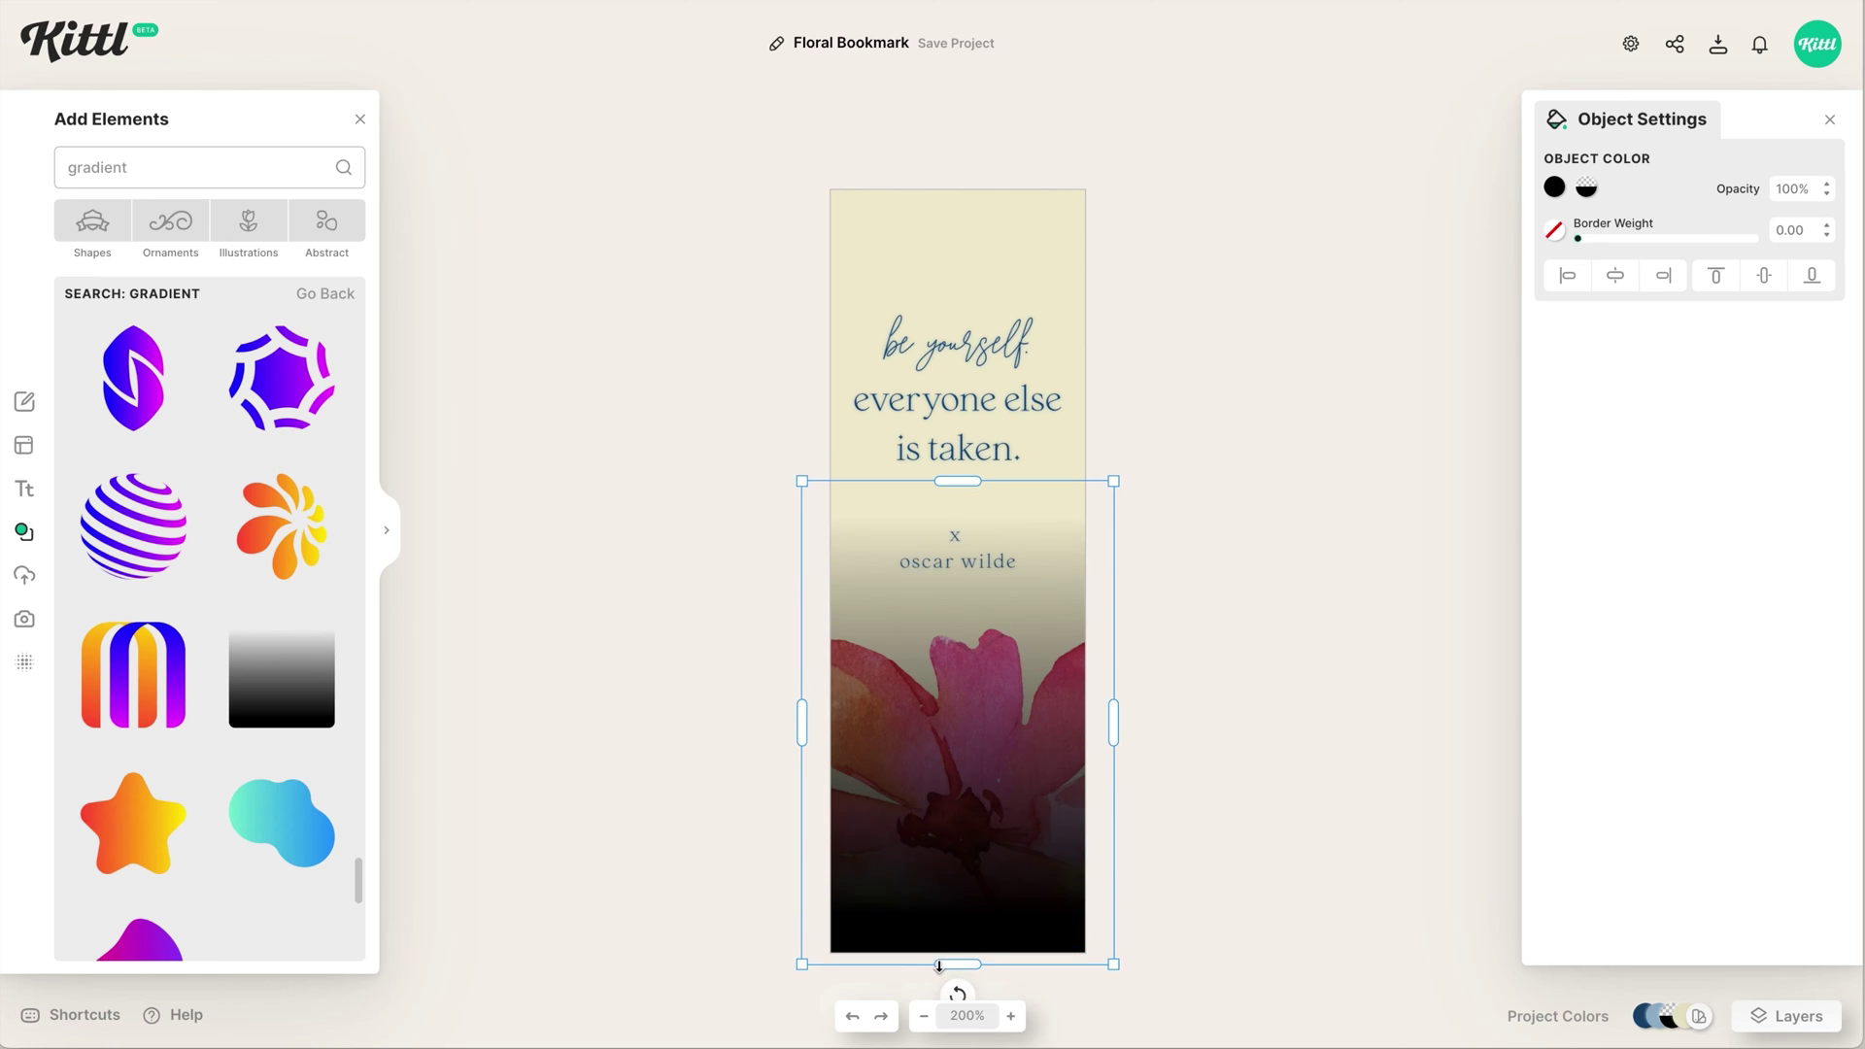
# - Send the gradient behind the flower and make both stops light blue 9ab9d3, the second mostly transparent
pyautogui.rightClick(1063, 552)
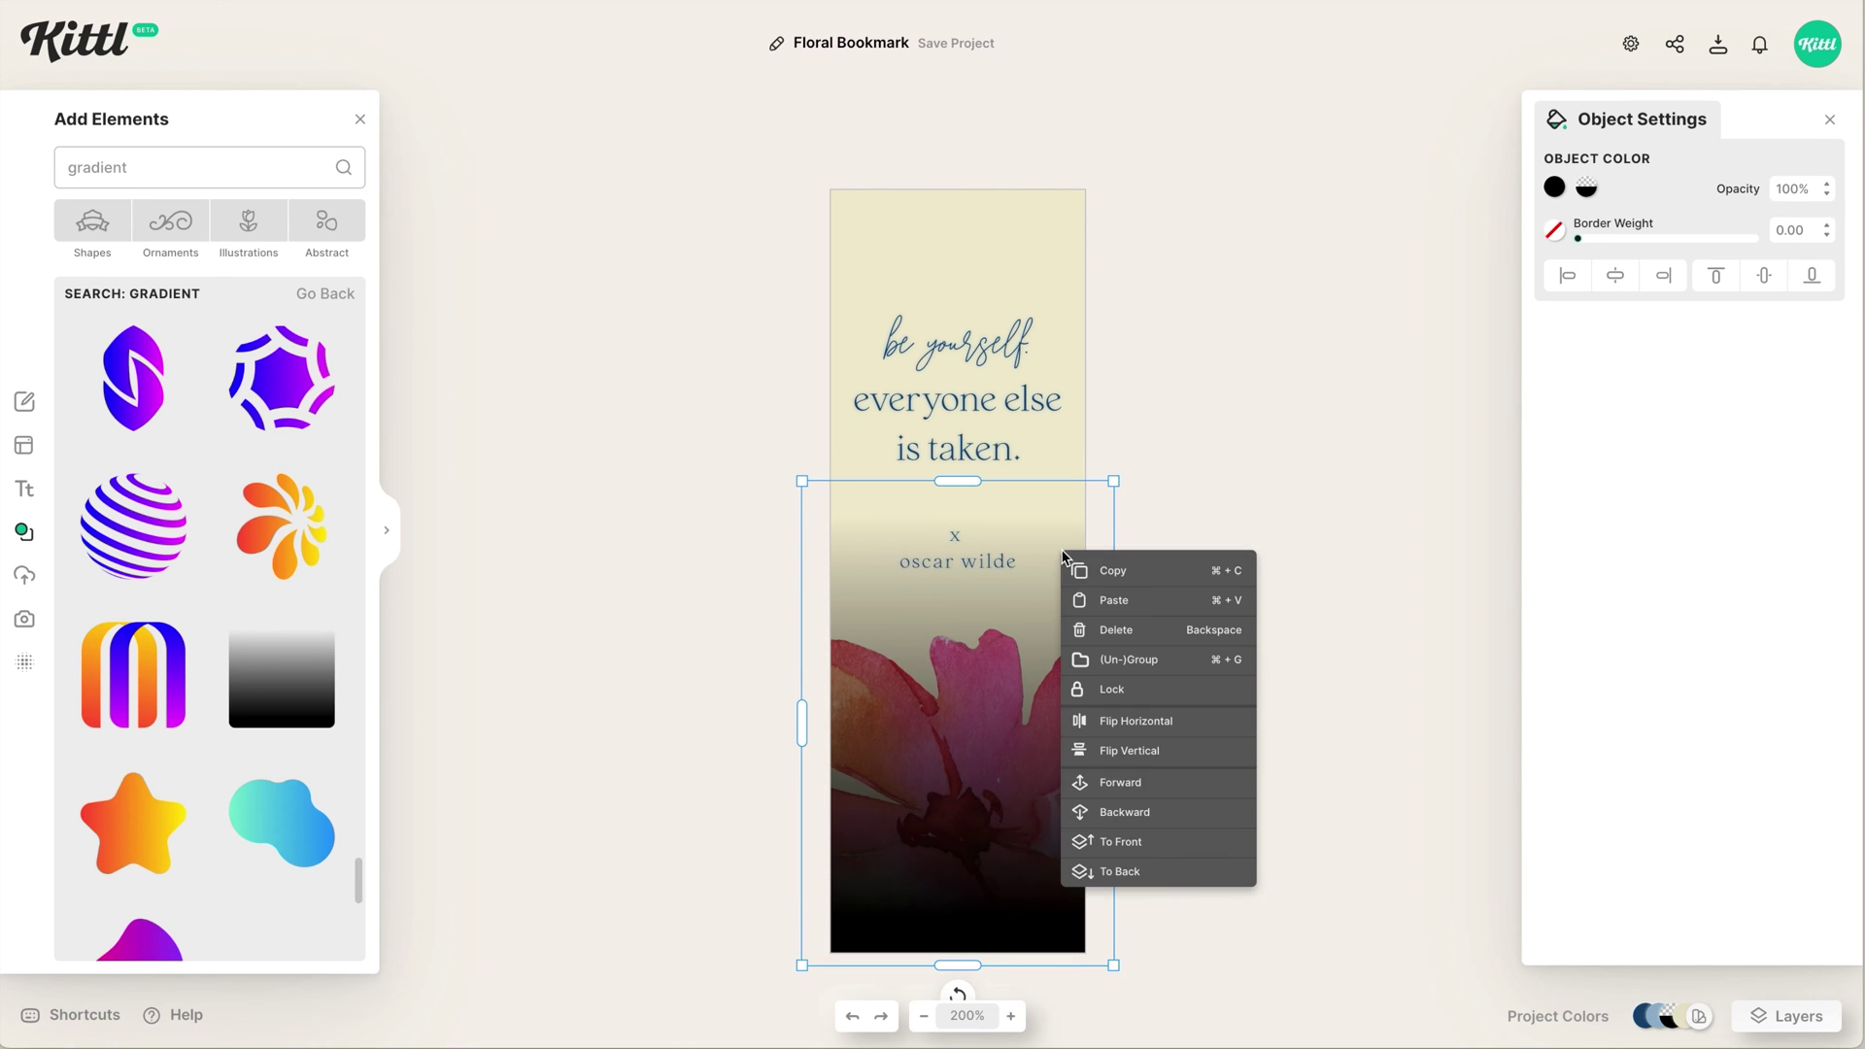
pyautogui.click(1191, 879)
pyautogui.moveTo(1787, 68)
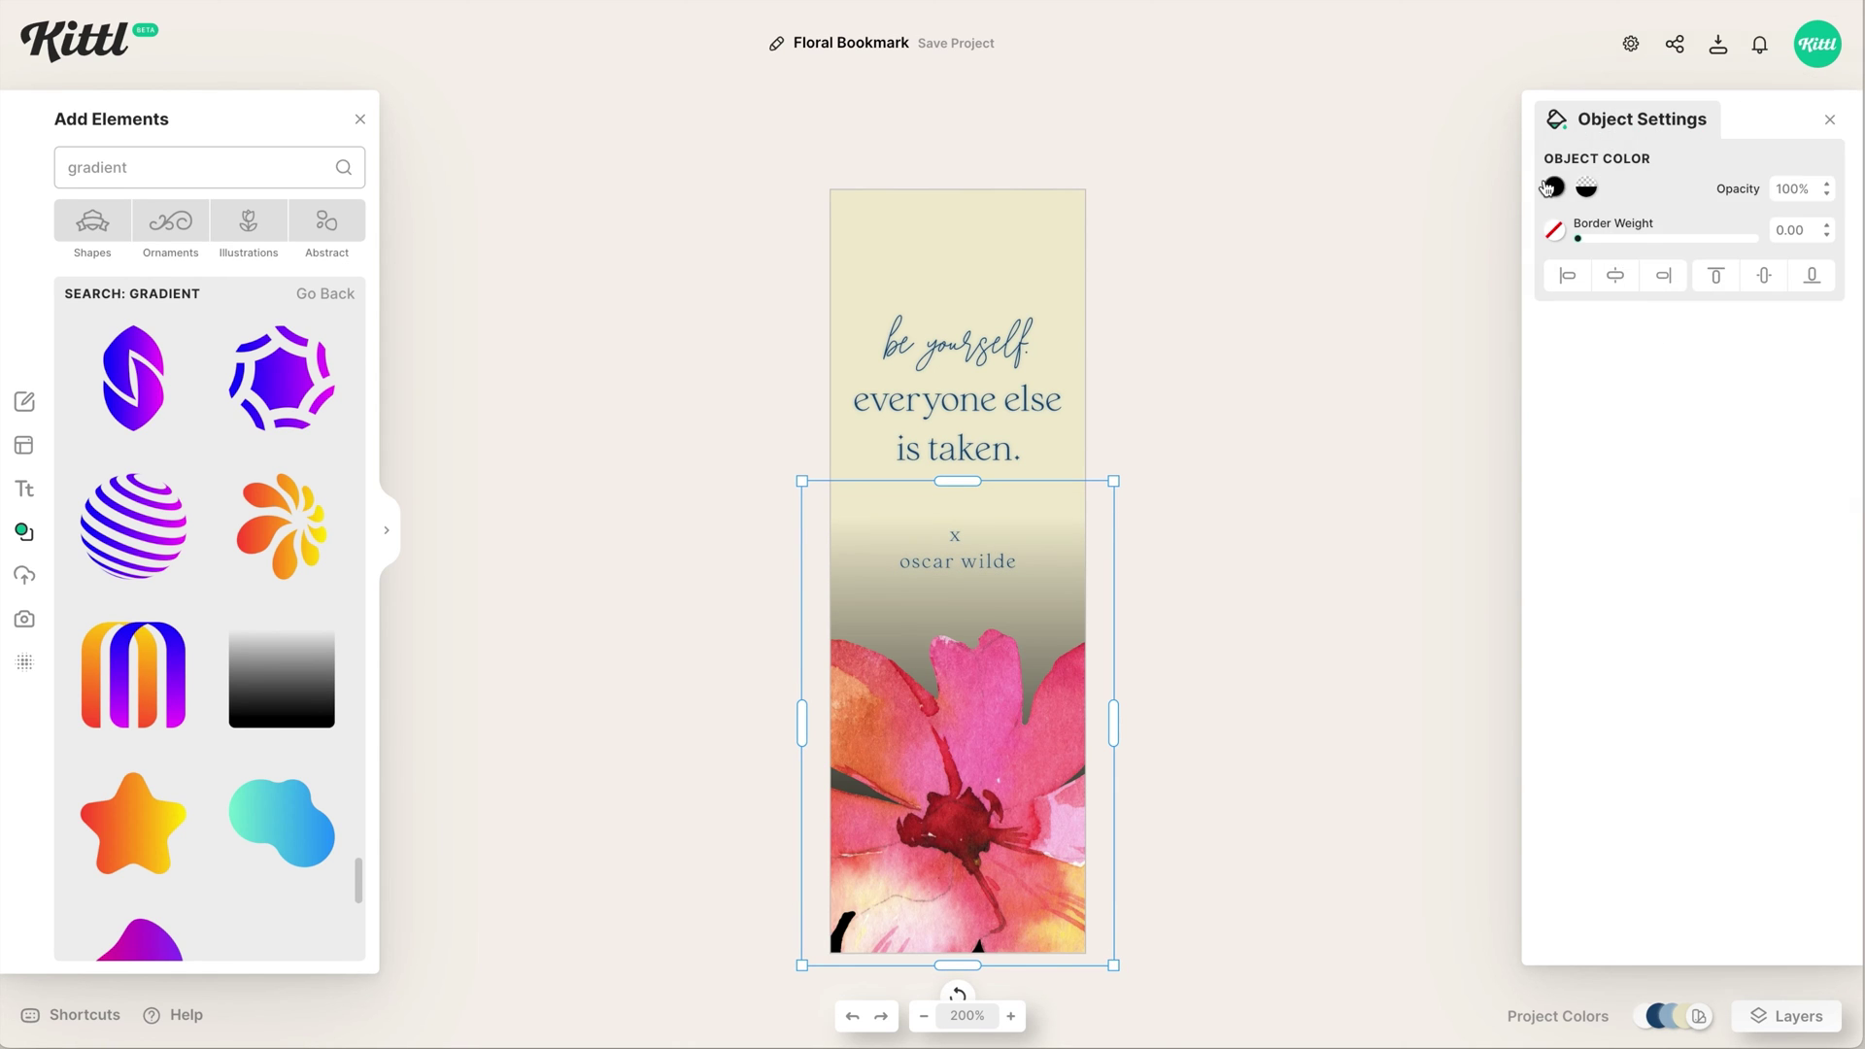
pyautogui.click(1555, 186)
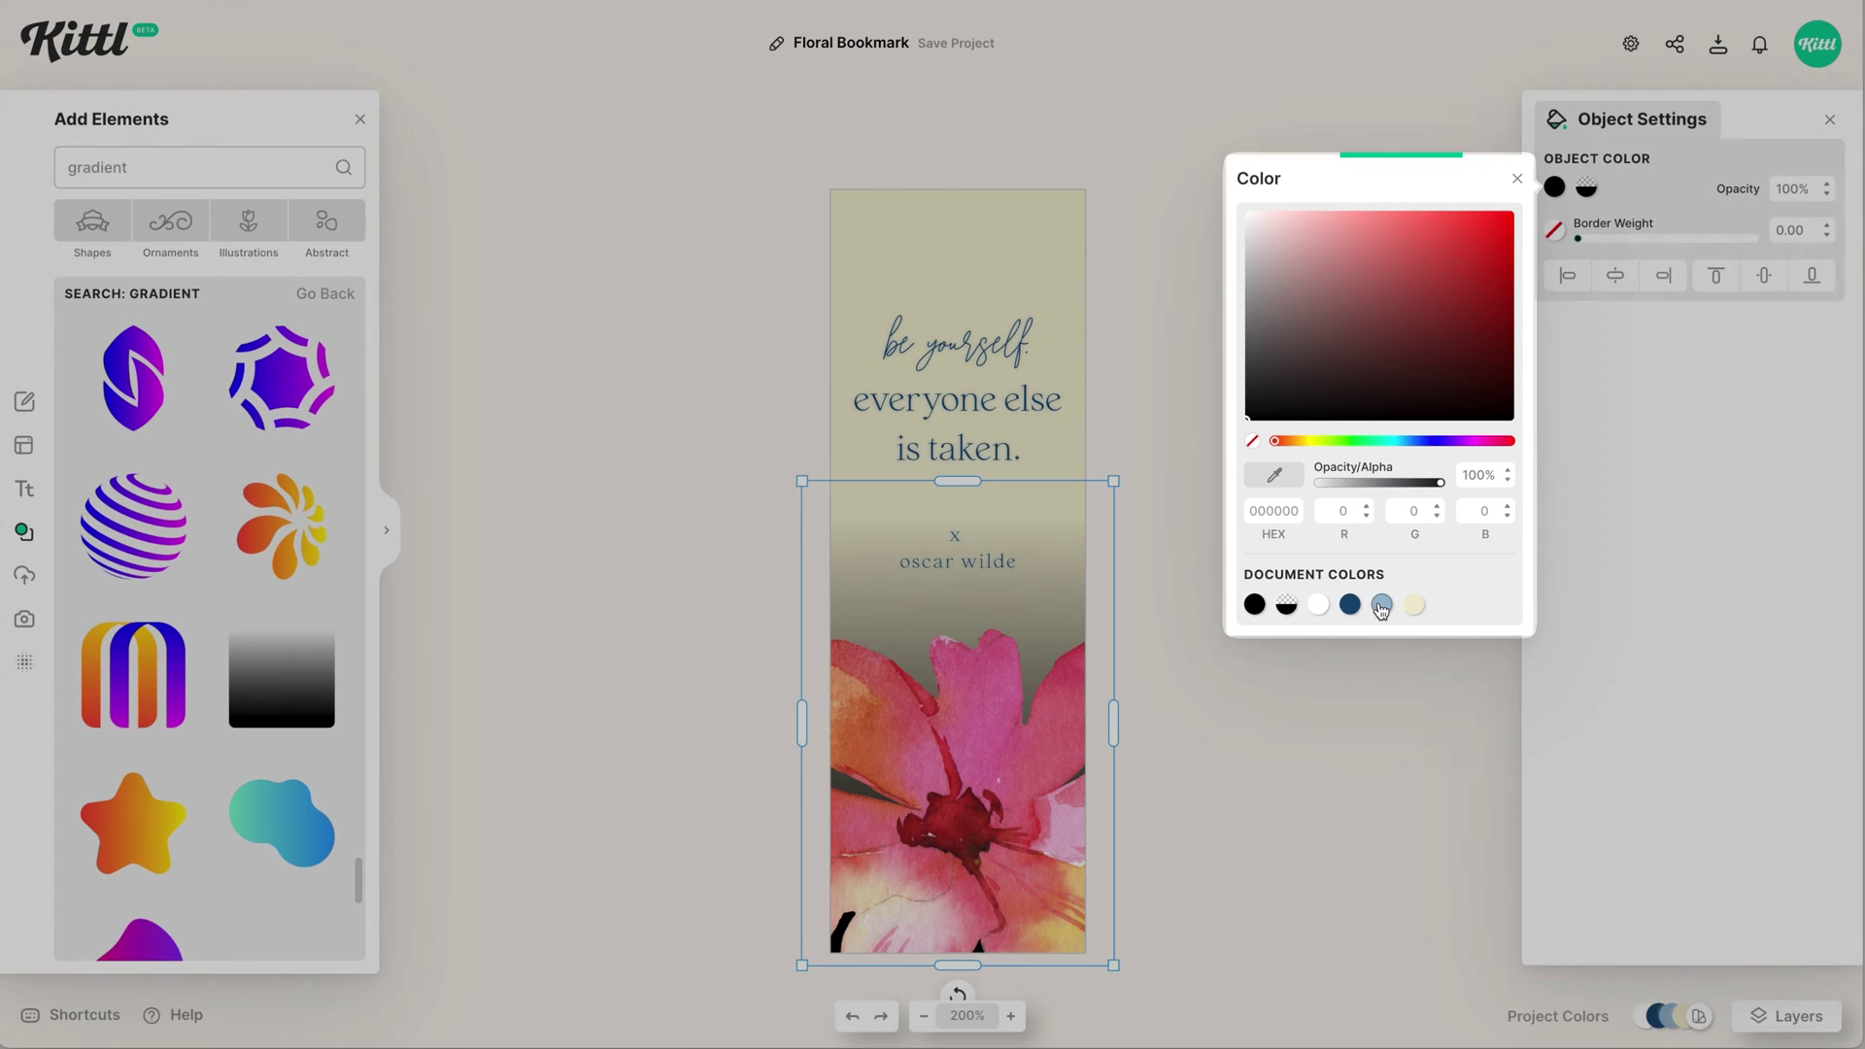
pyautogui.click(1382, 605)
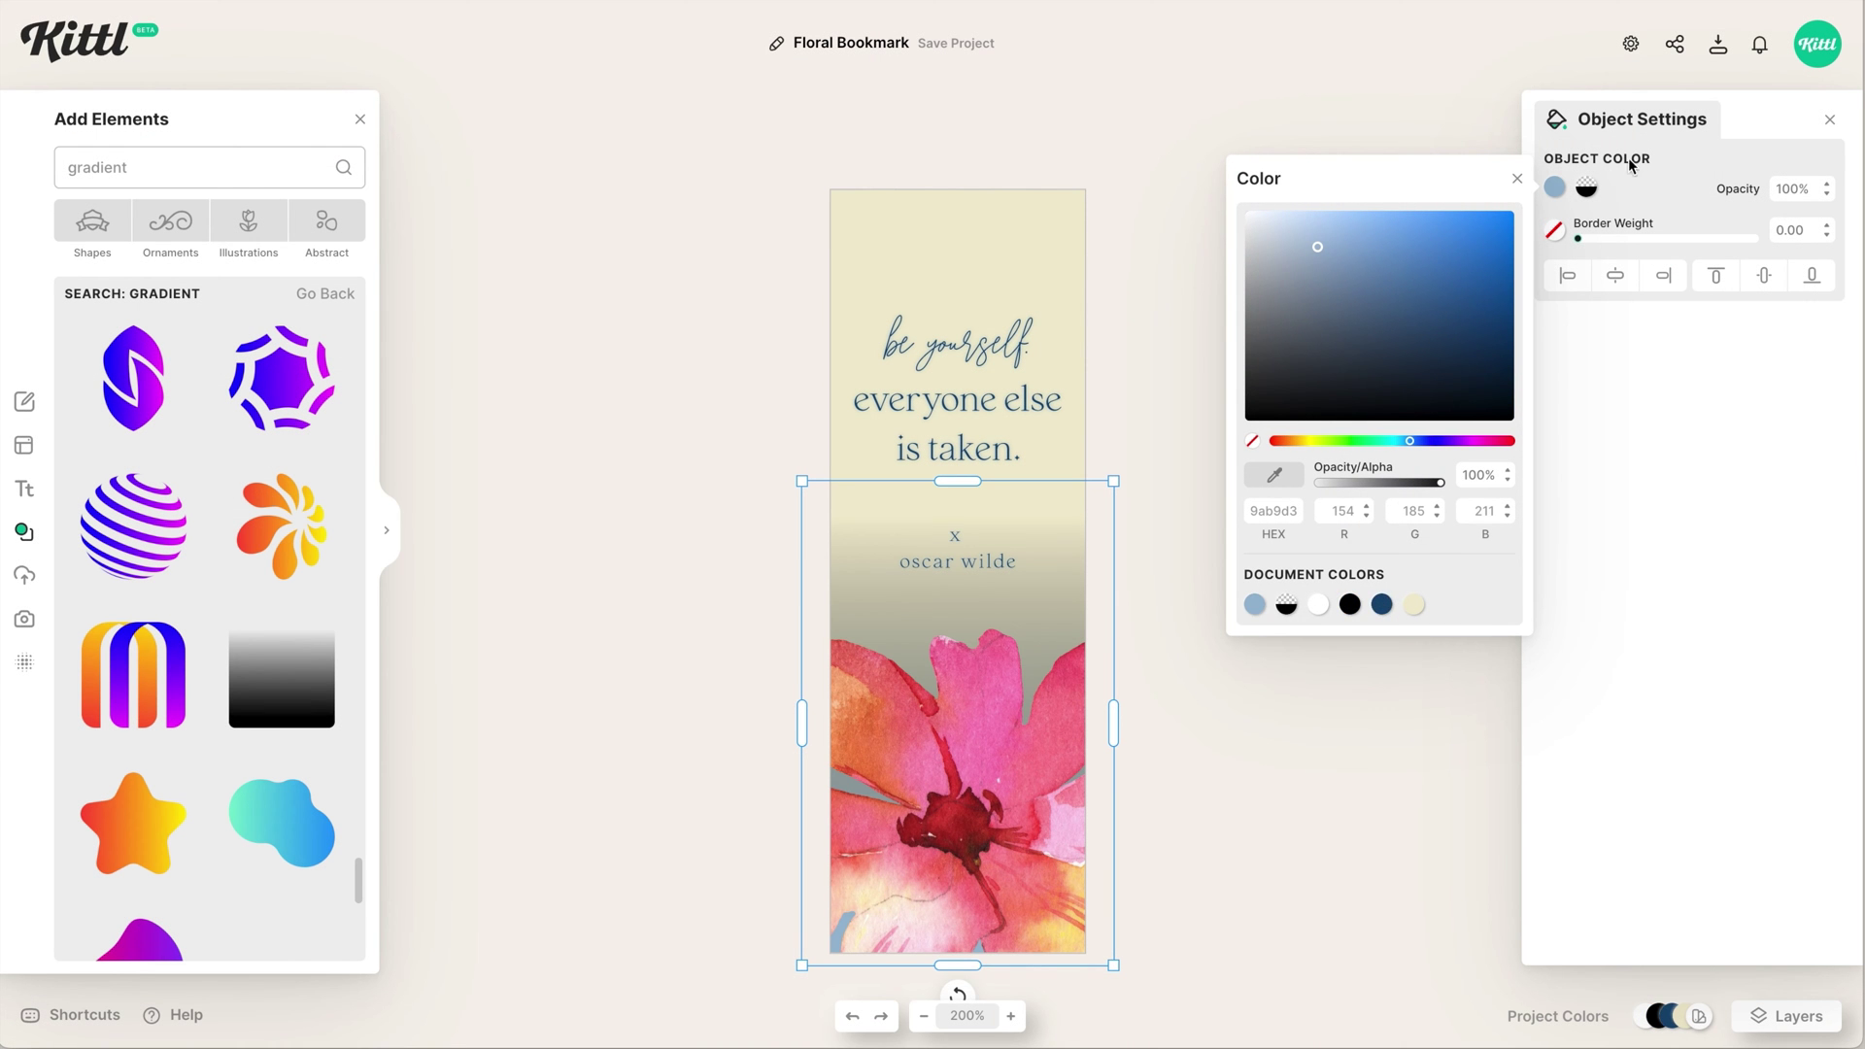
pyautogui.click(1586, 186)
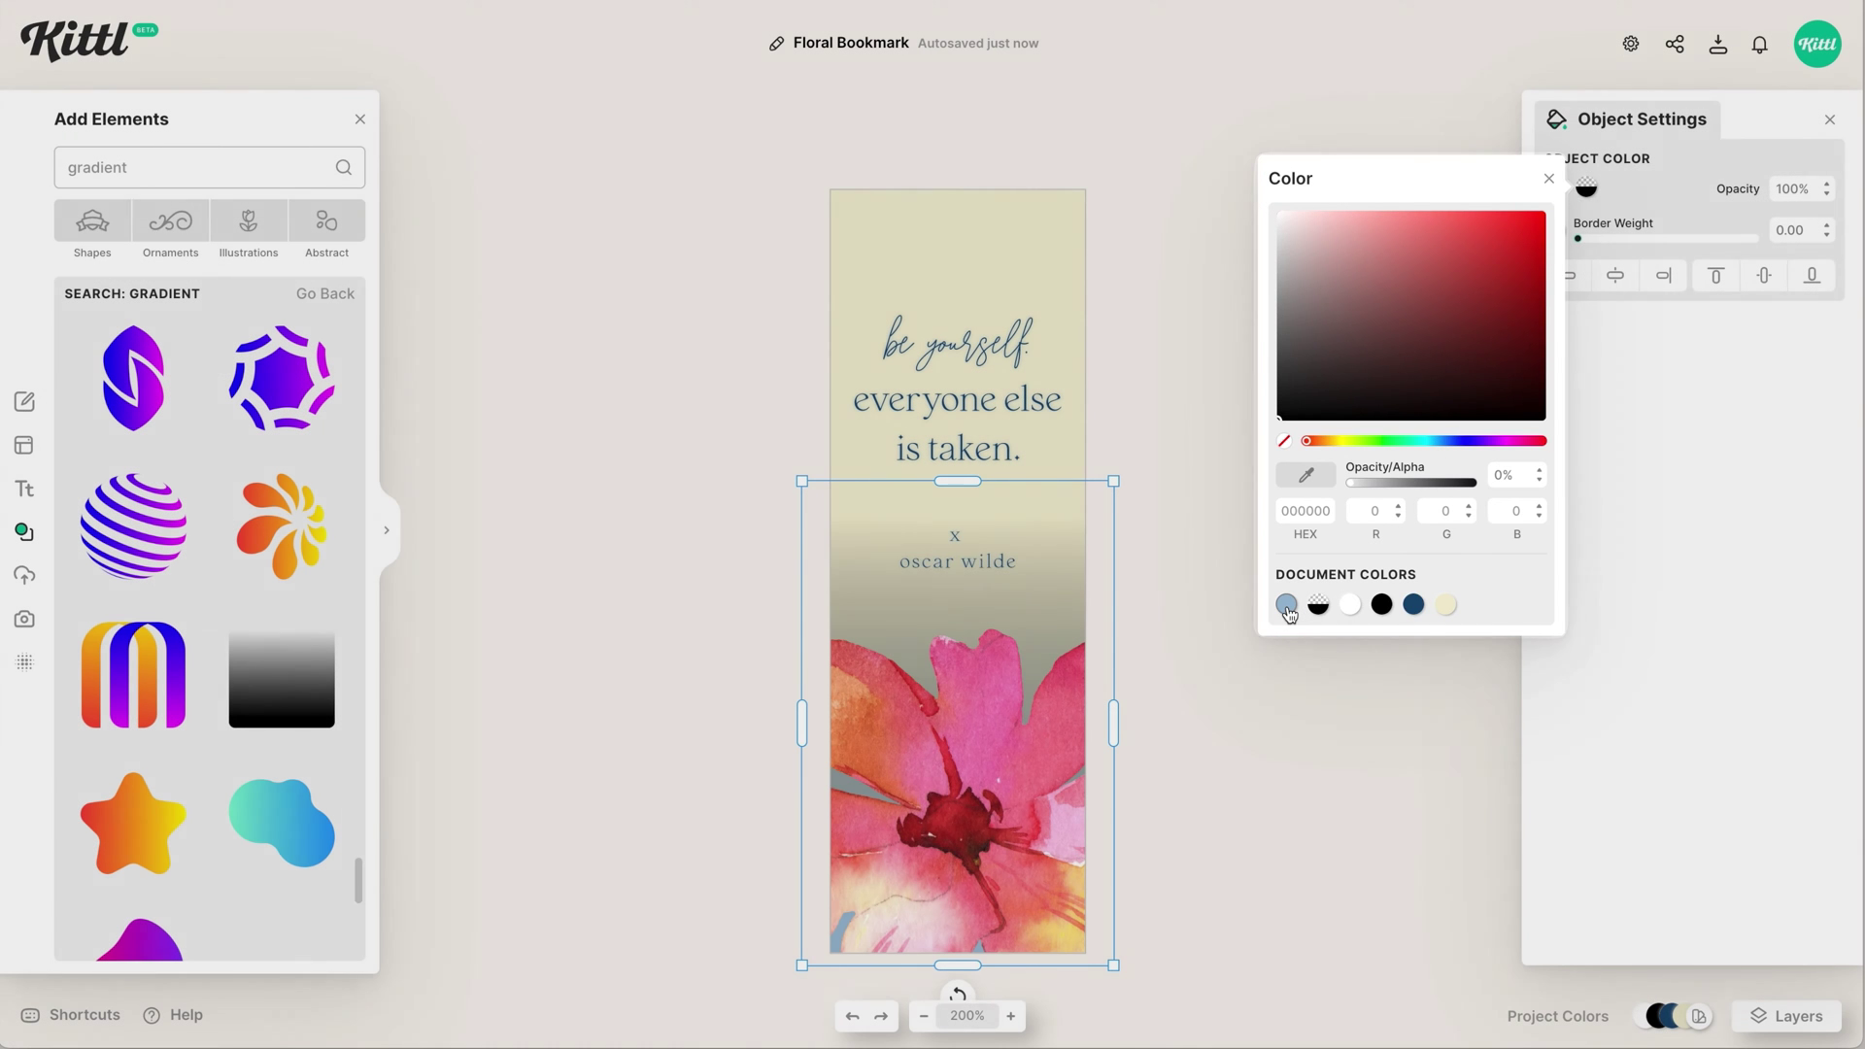
pyautogui.click(1286, 605)
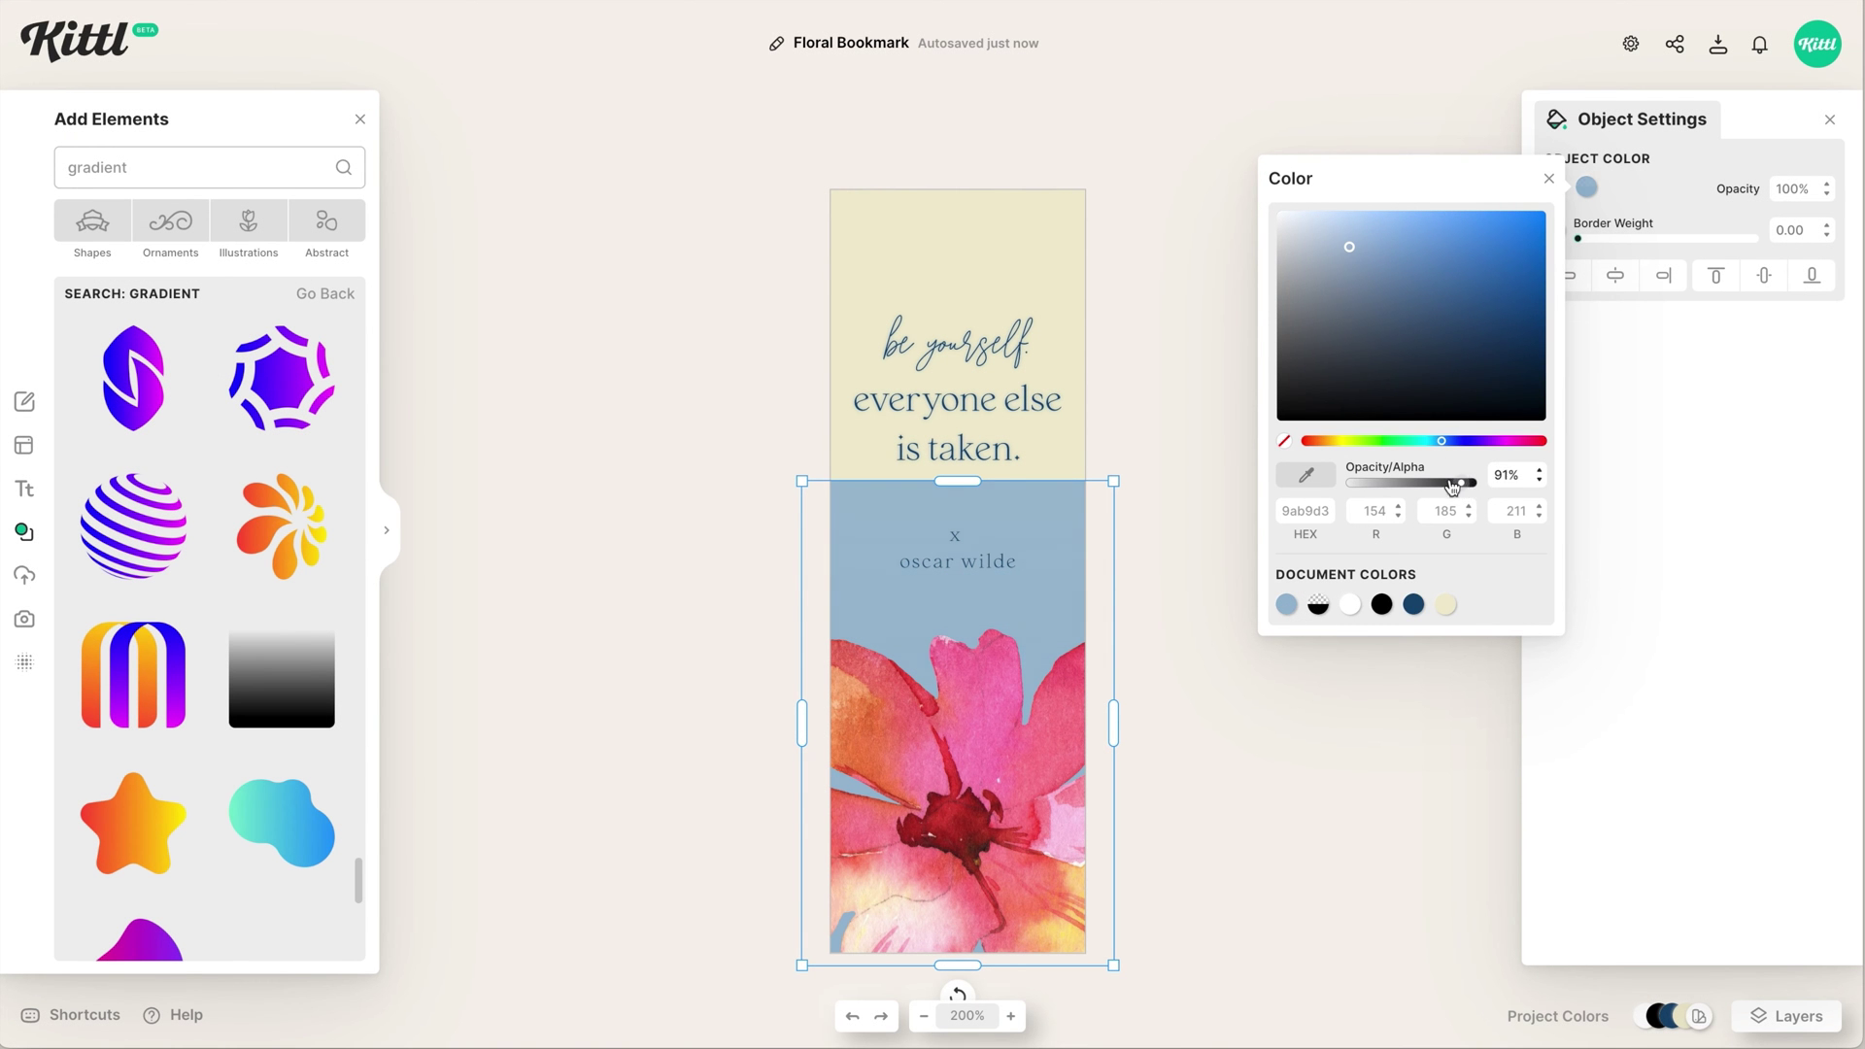
pyautogui.moveTo(1452, 487); pyautogui.dragTo(1388, 491)
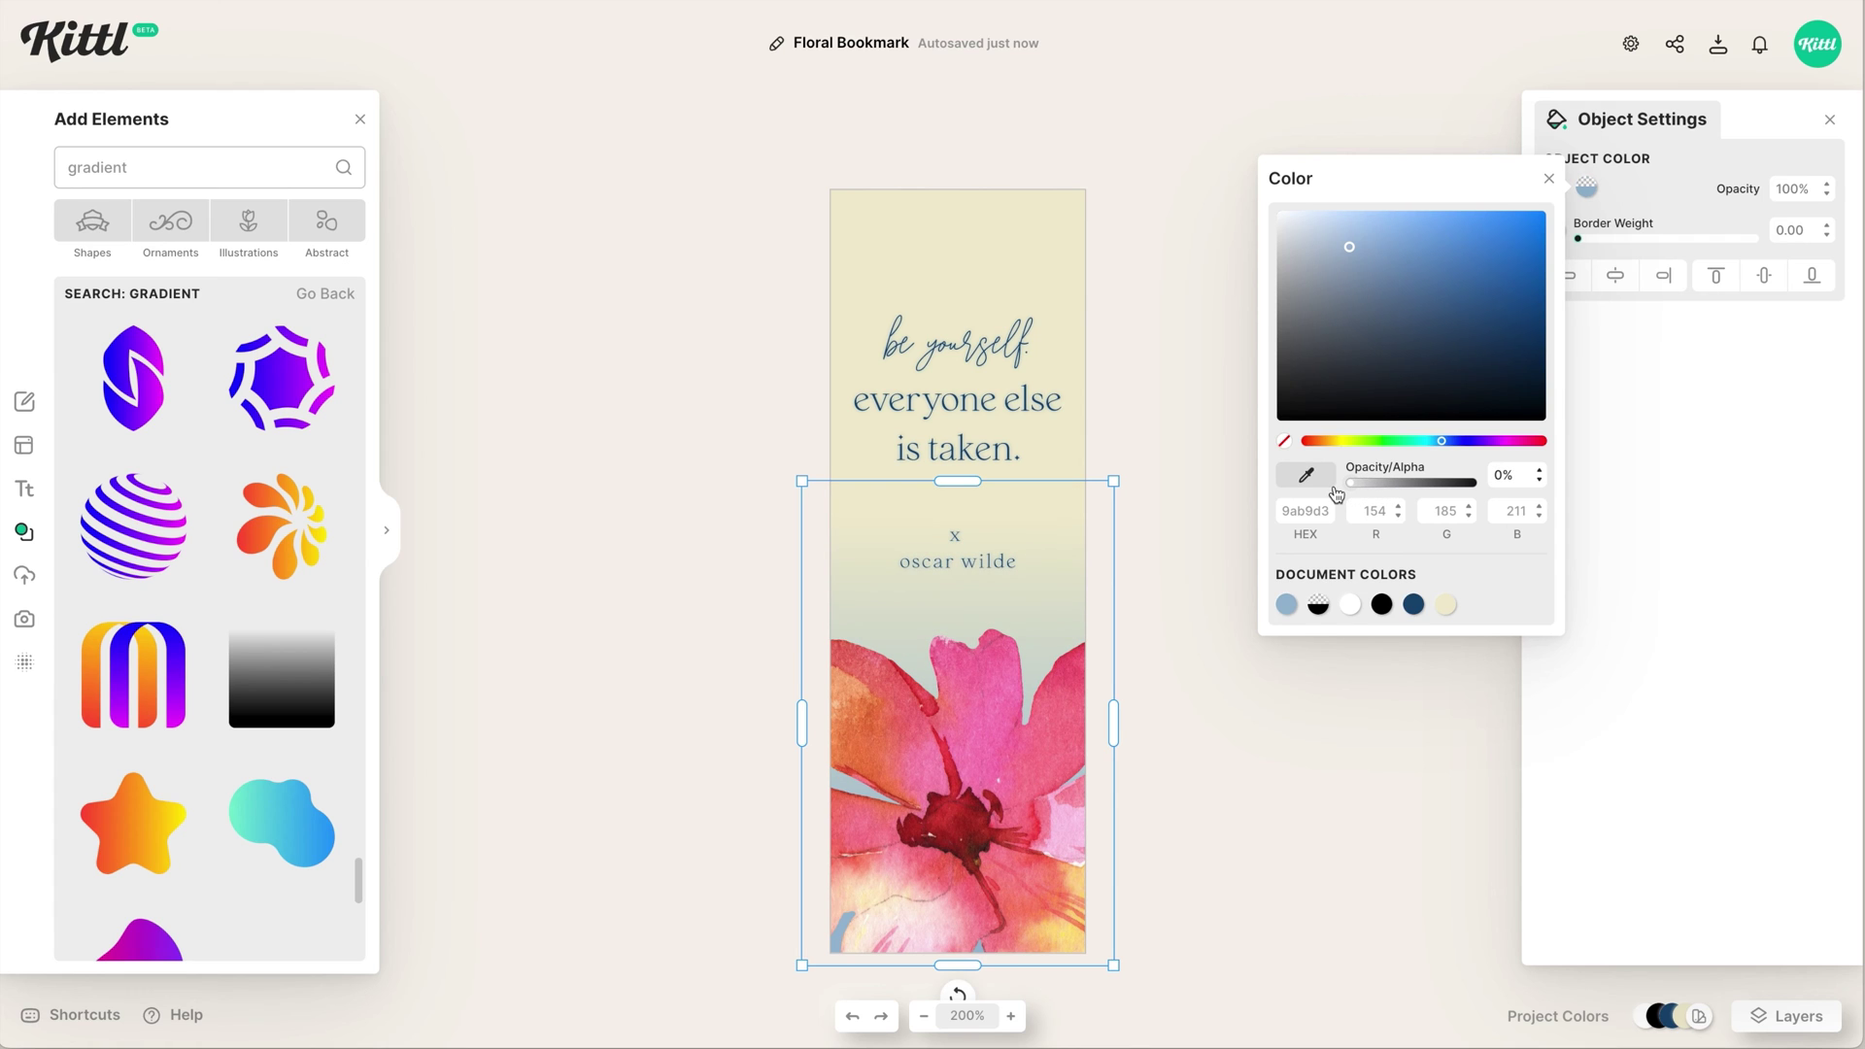
pyautogui.click(1179, 525)
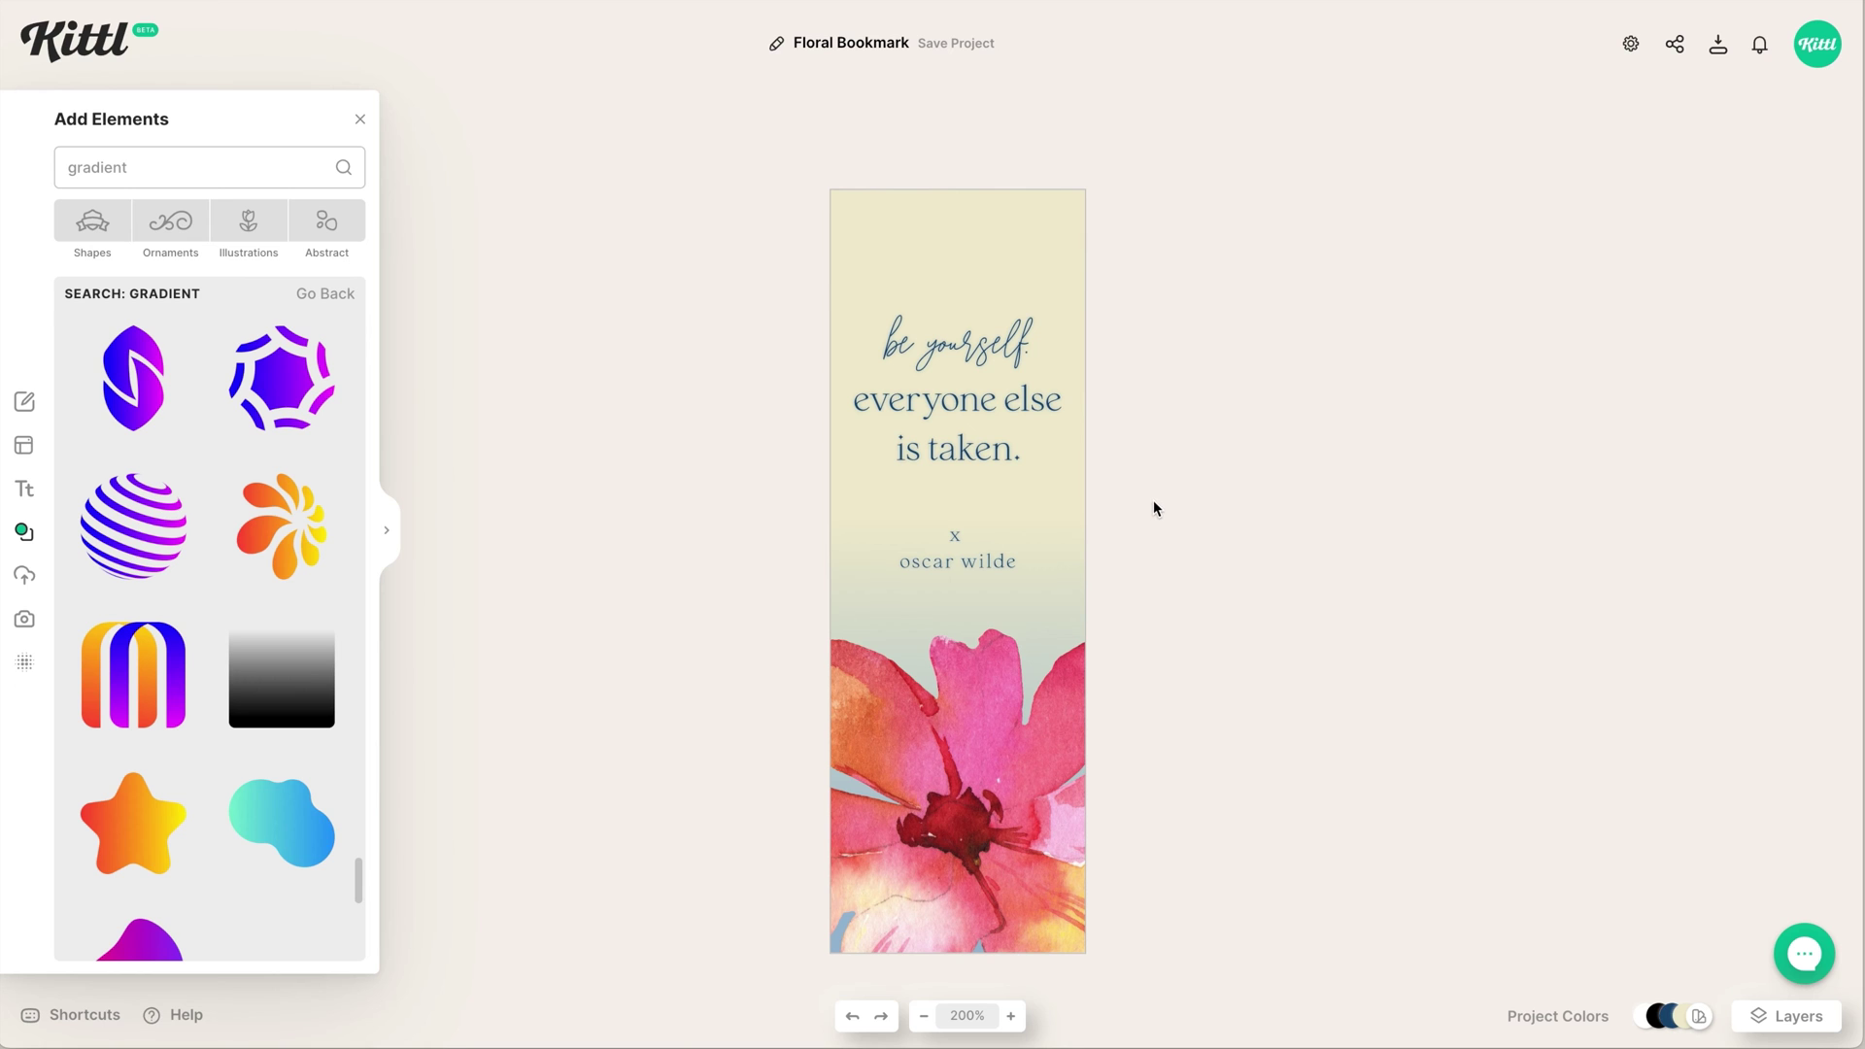
# - Duplicate the watercolor flower image and set the copy's blending mode to Overlay
pyautogui.click(1011, 753)
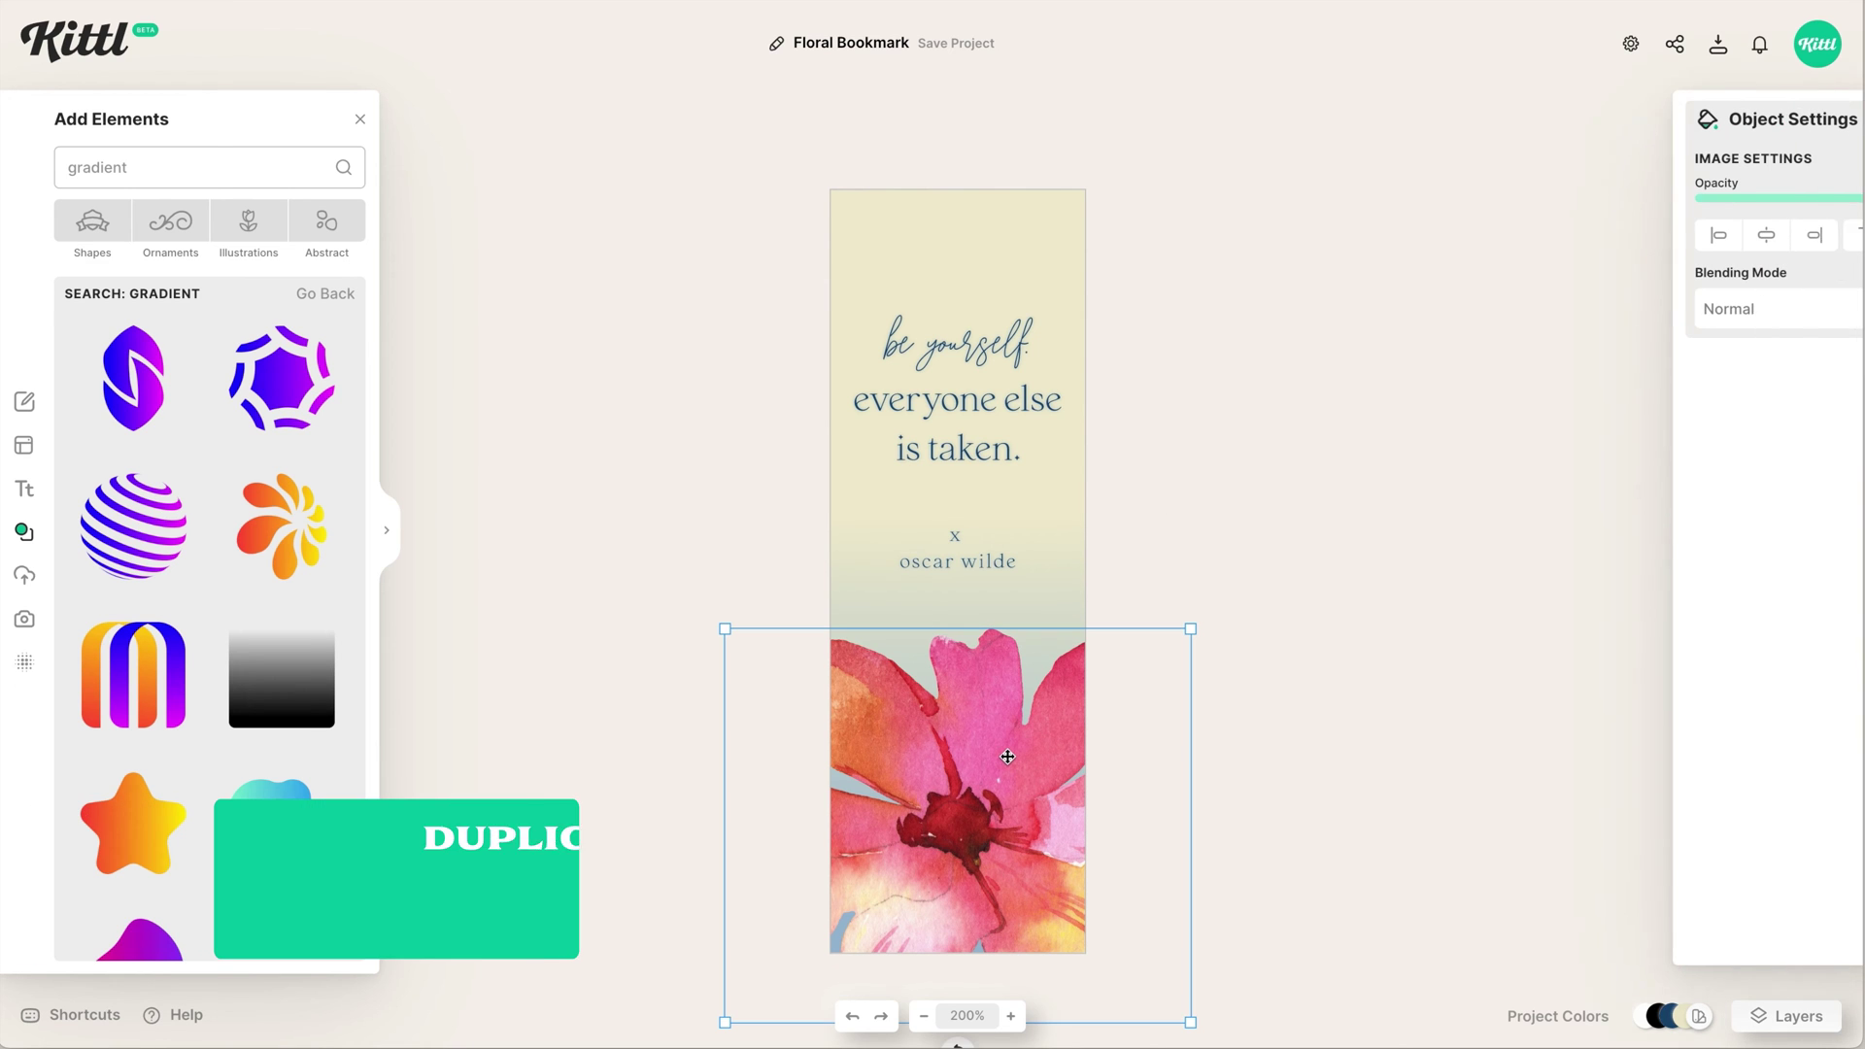
pyautogui.moveTo(1010, 637); pyautogui.dragTo(993, 270)
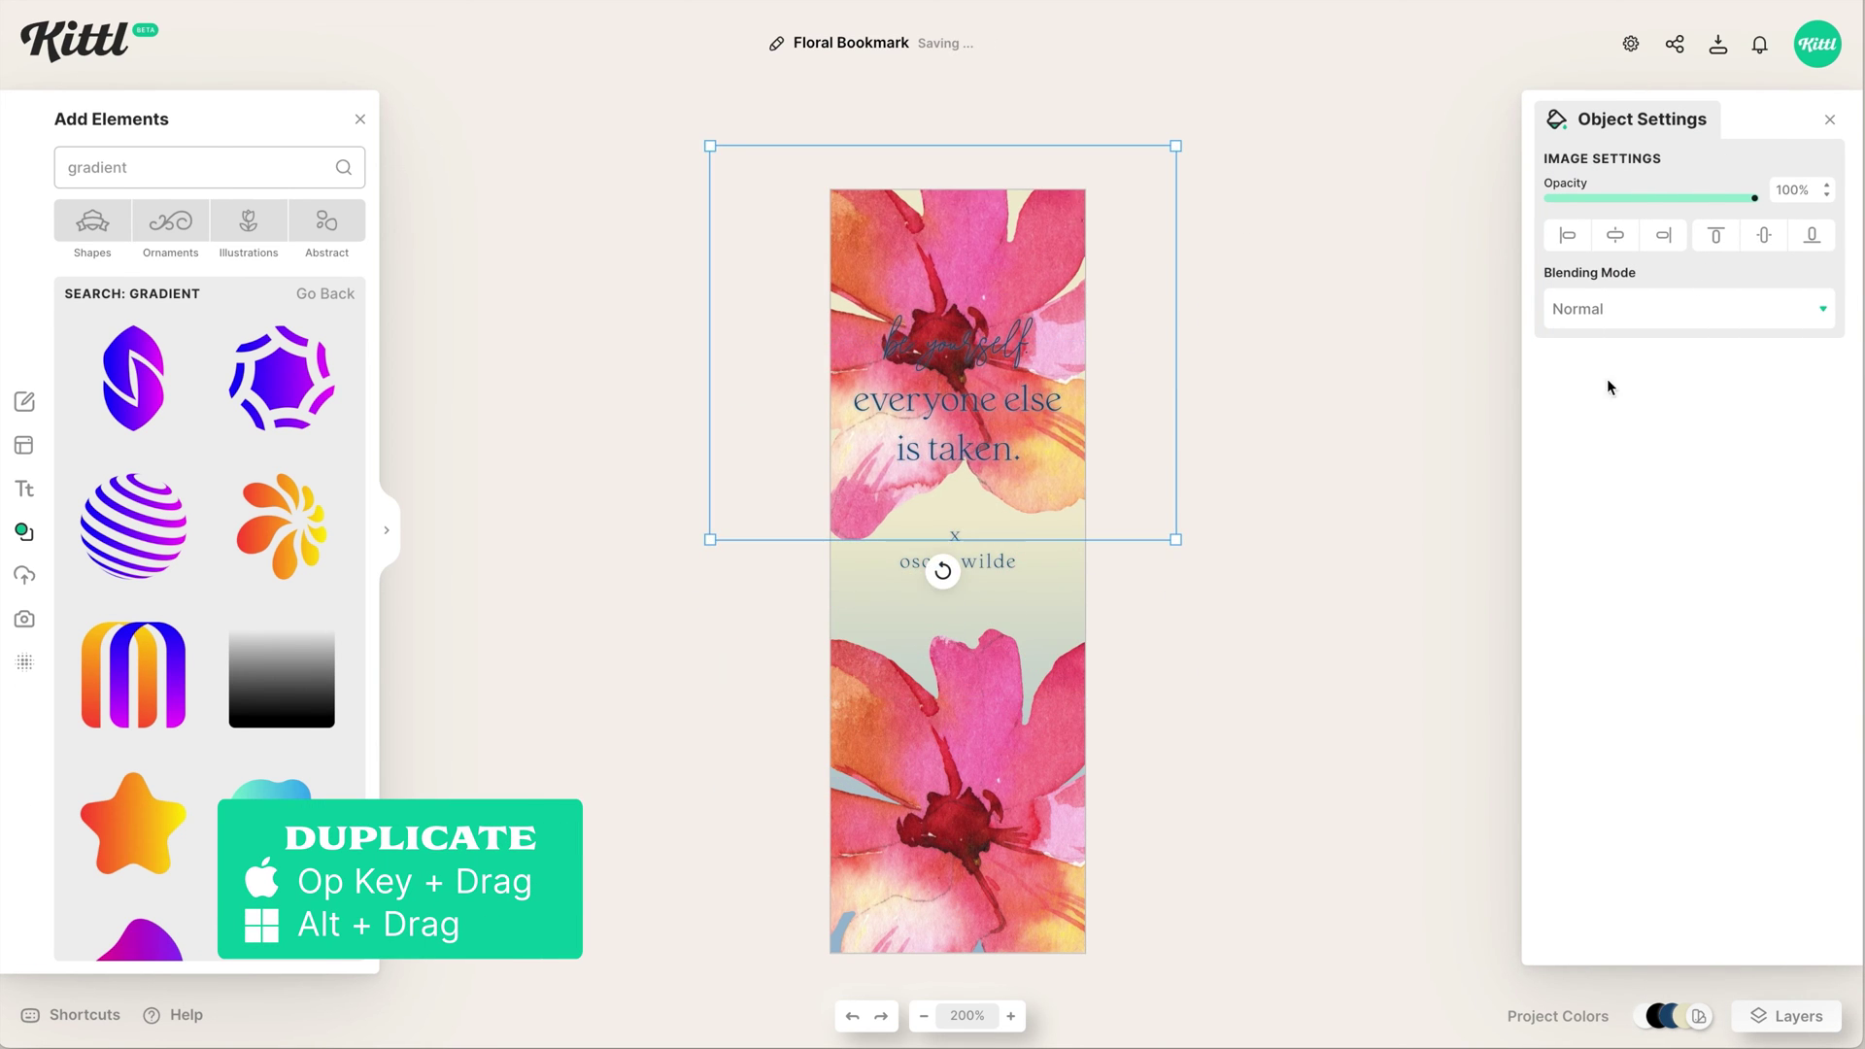
pyautogui.click(1618, 316)
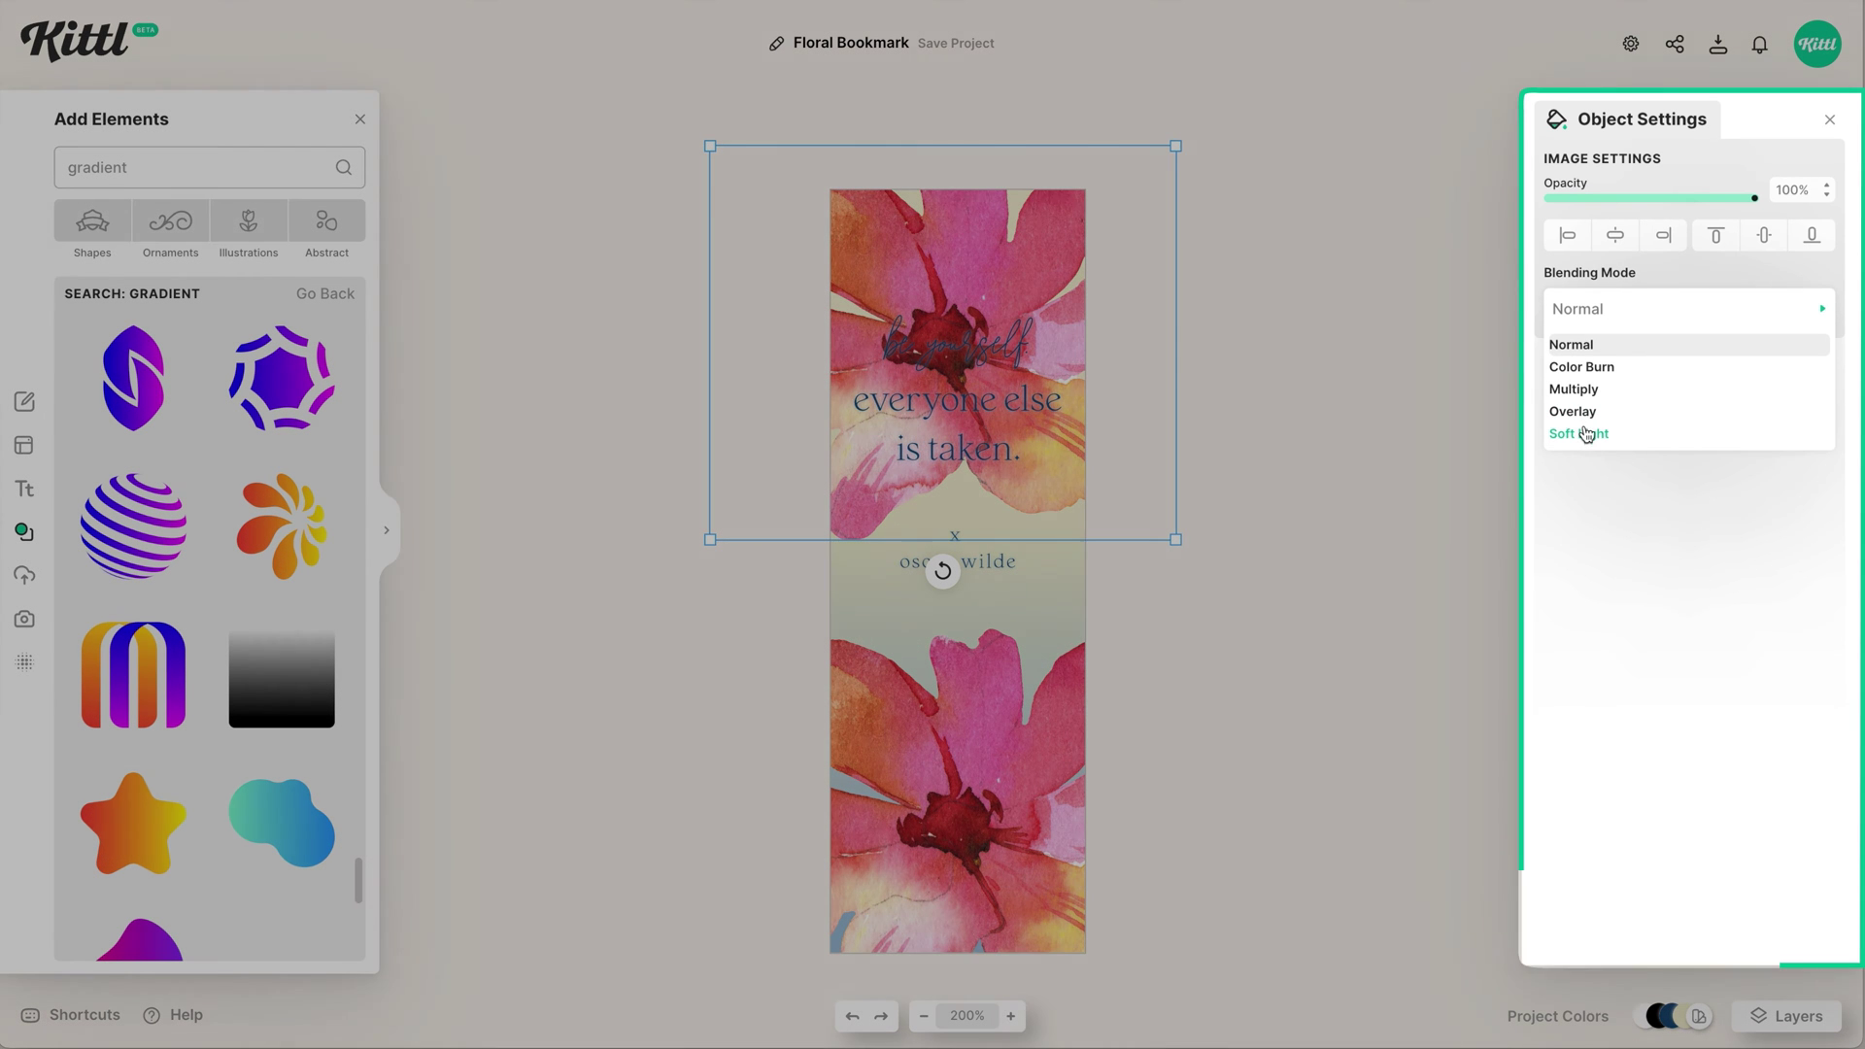
pyautogui.click(1585, 414)
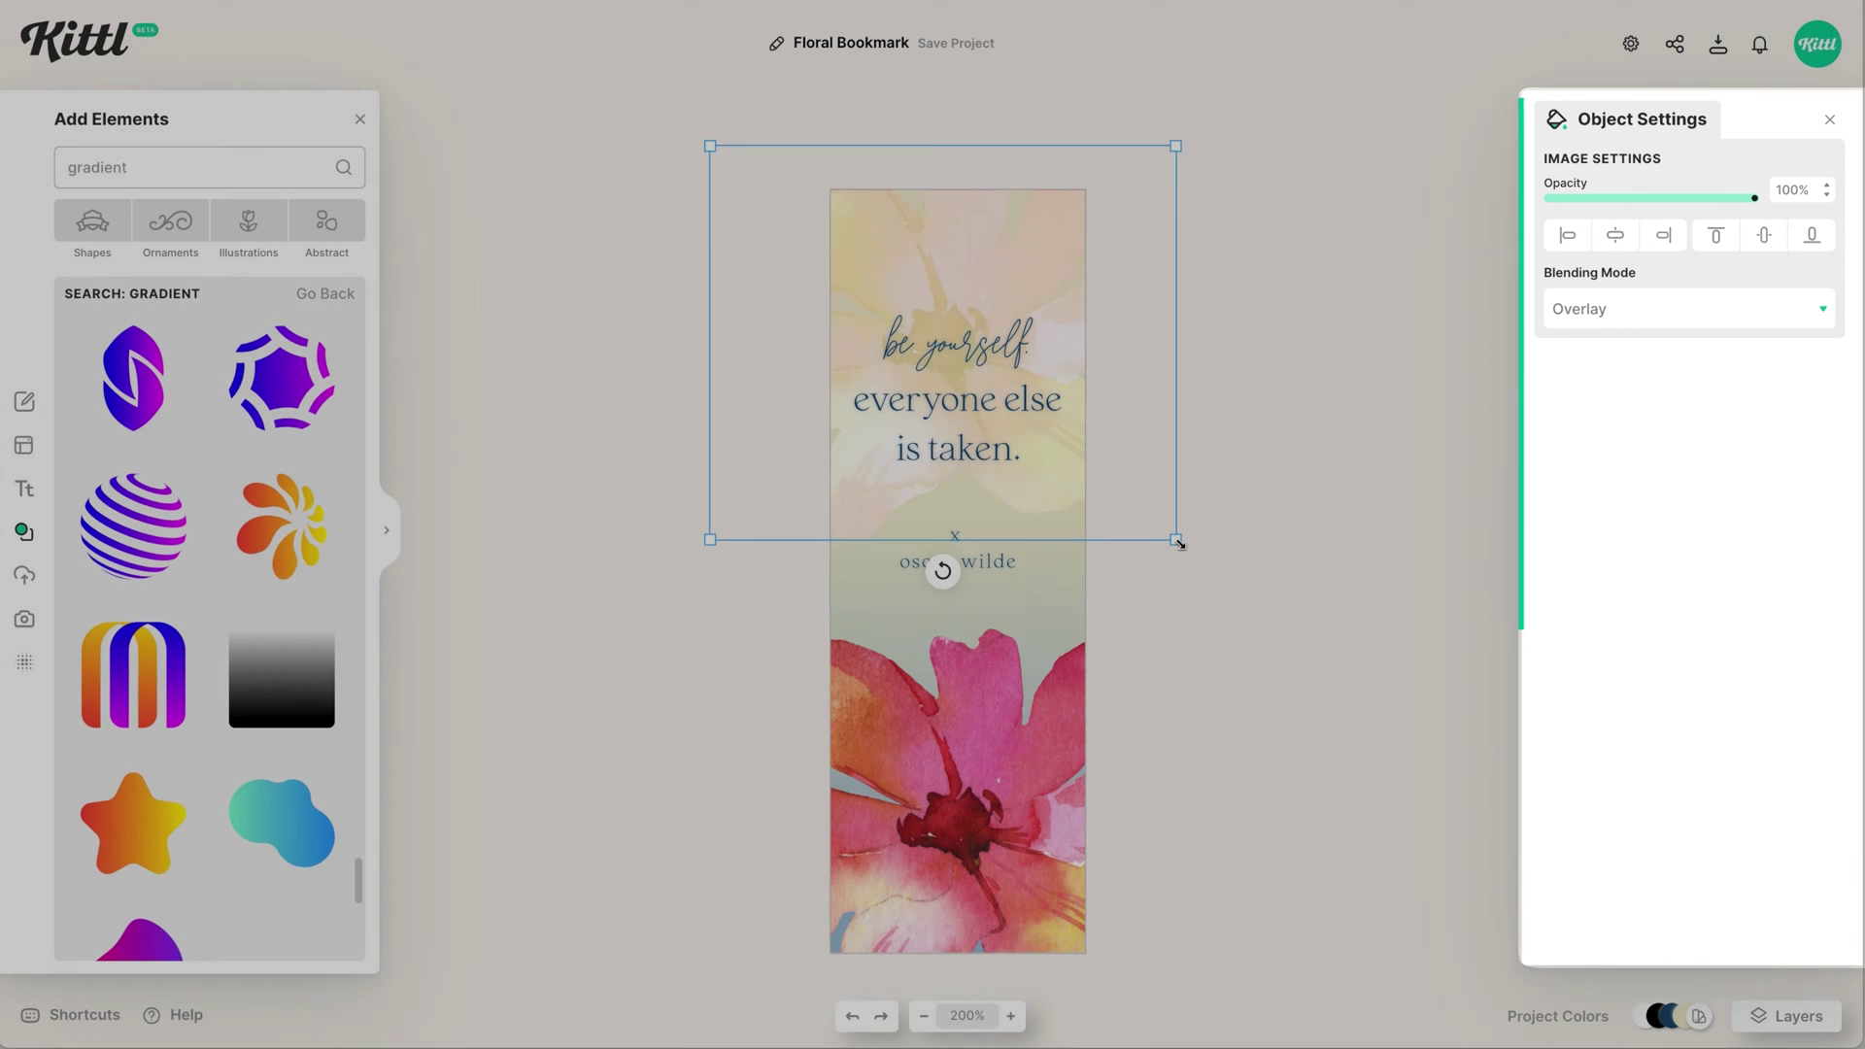
# - Enlarge the Overlay flower copy, send it to the back, and move it up behind the quote
pyautogui.moveTo(1177, 540); pyautogui.dragTo(1326, 659)
pyautogui.moveTo(1205, 554); pyautogui.dragTo(1165, 384)
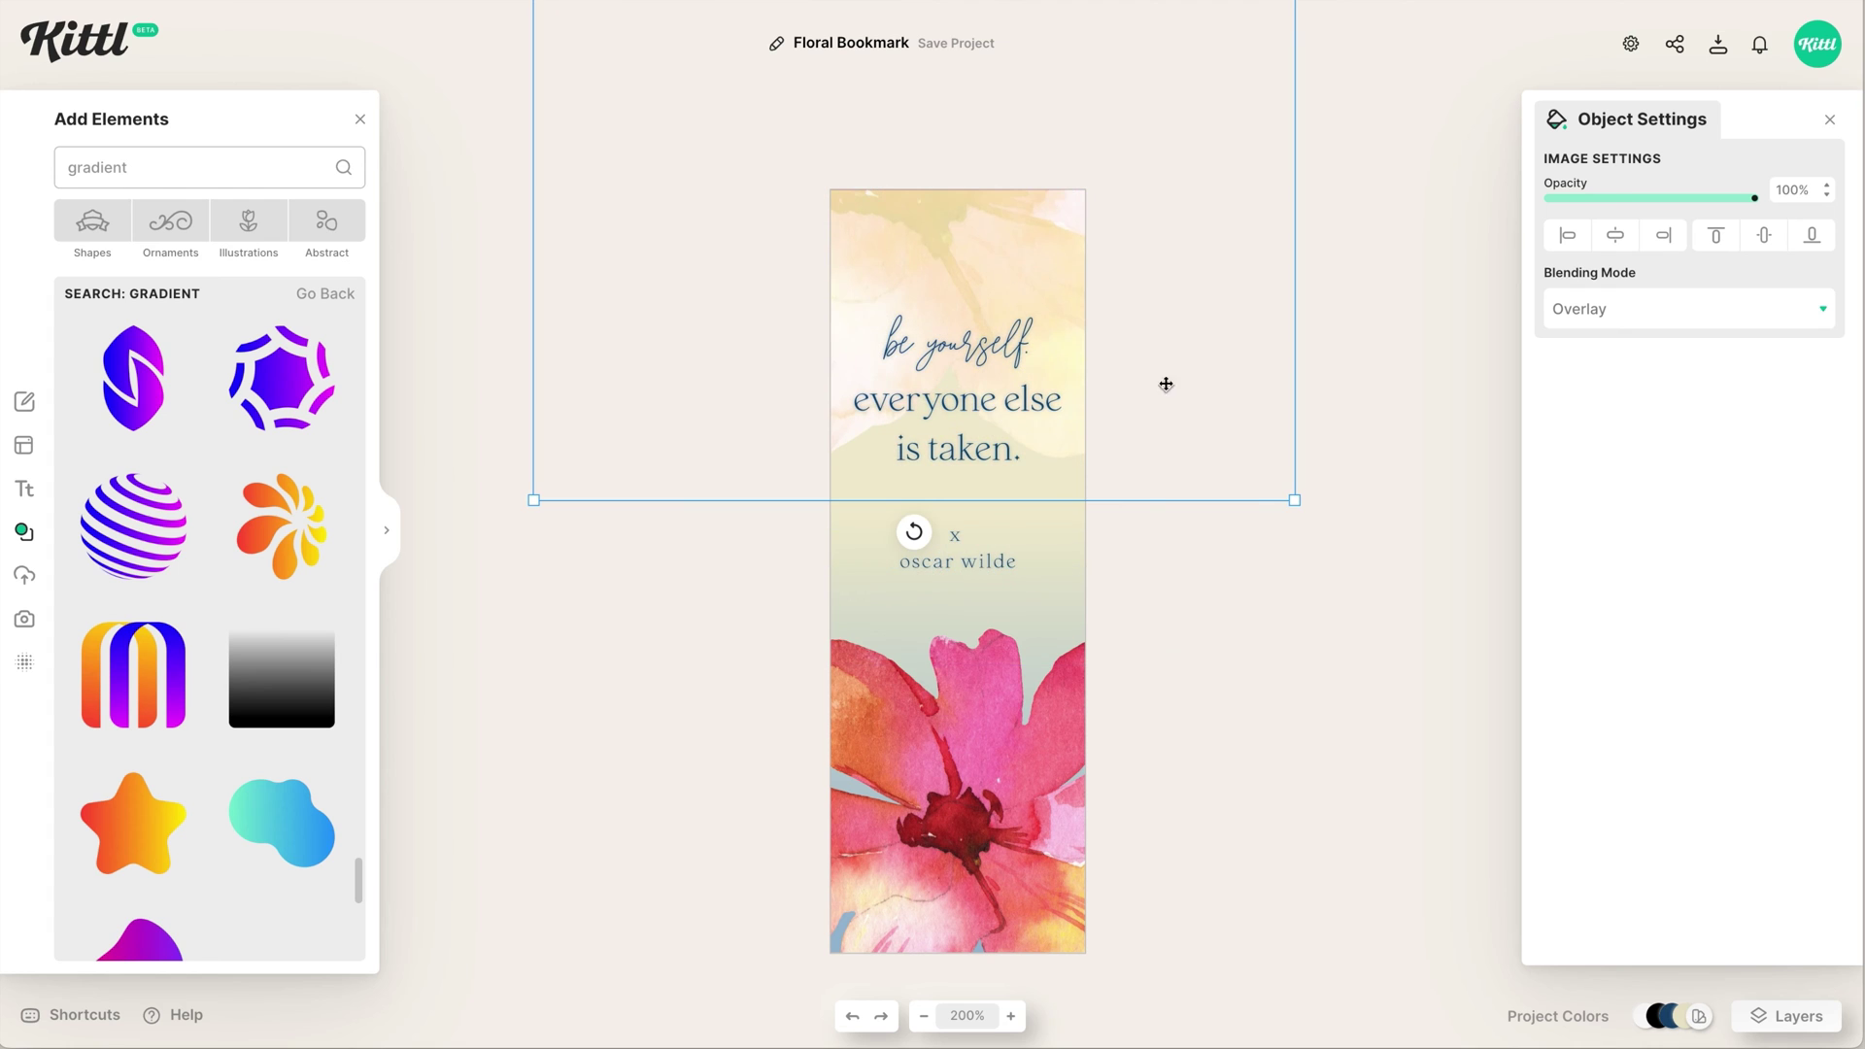
pyautogui.rightClick(1062, 263)
pyautogui.click(1146, 587)
pyautogui.click(1257, 456)
pyautogui.moveTo(1033, 297); pyautogui.dragTo(1086, 840)
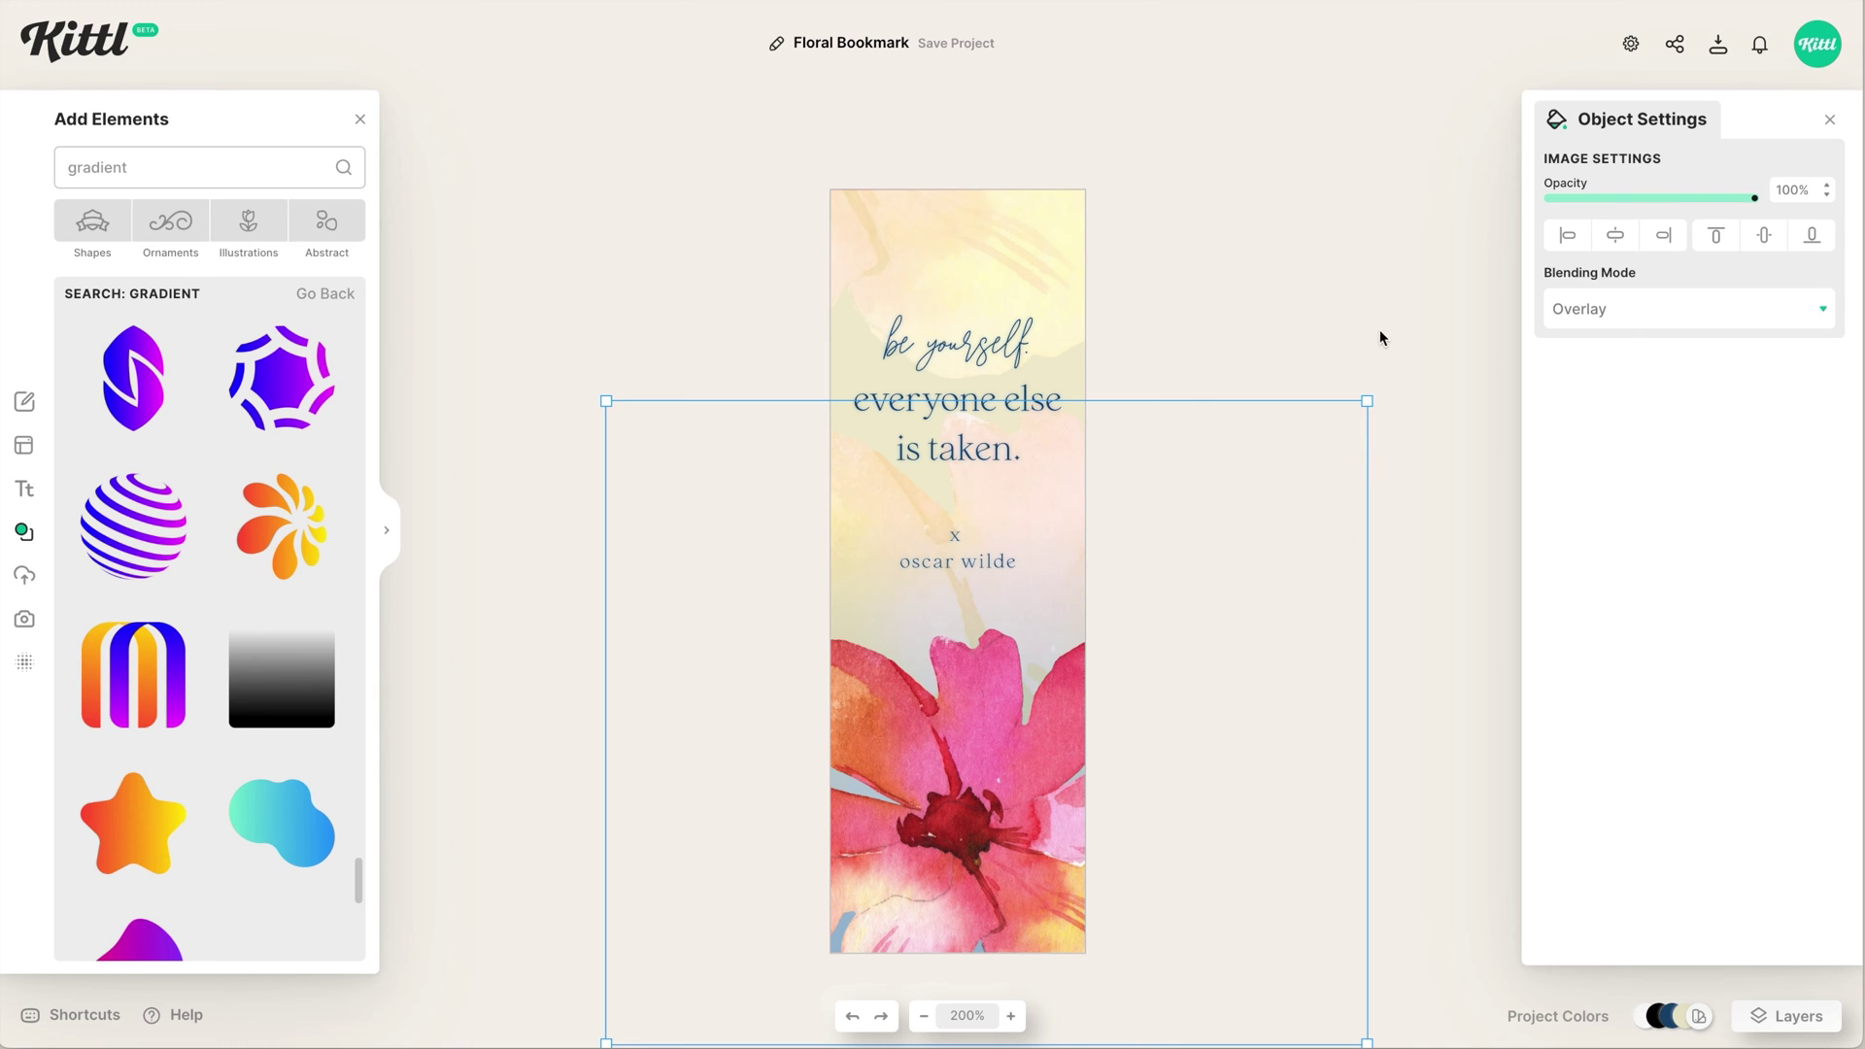
pyautogui.click(1499, 365)
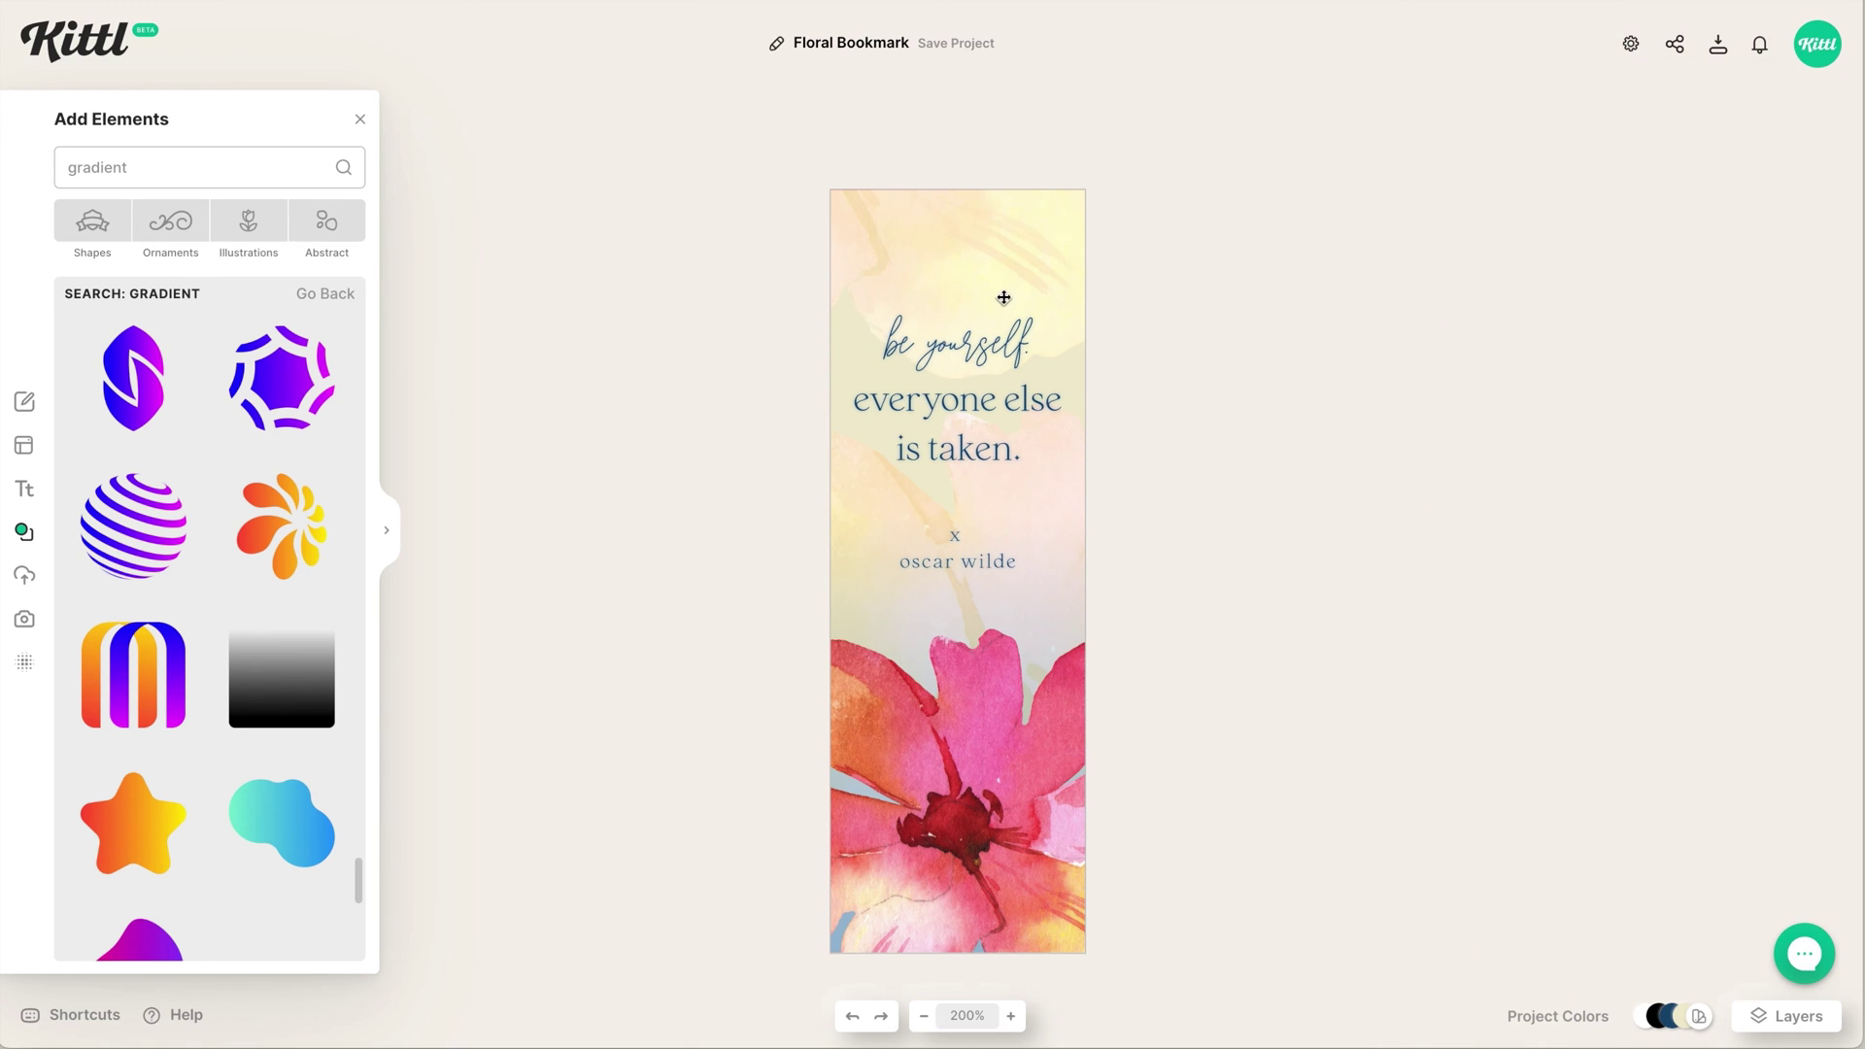
# - Apply a paper texture to the bookmark background and lower its opacity
pyautogui.click(24, 662)
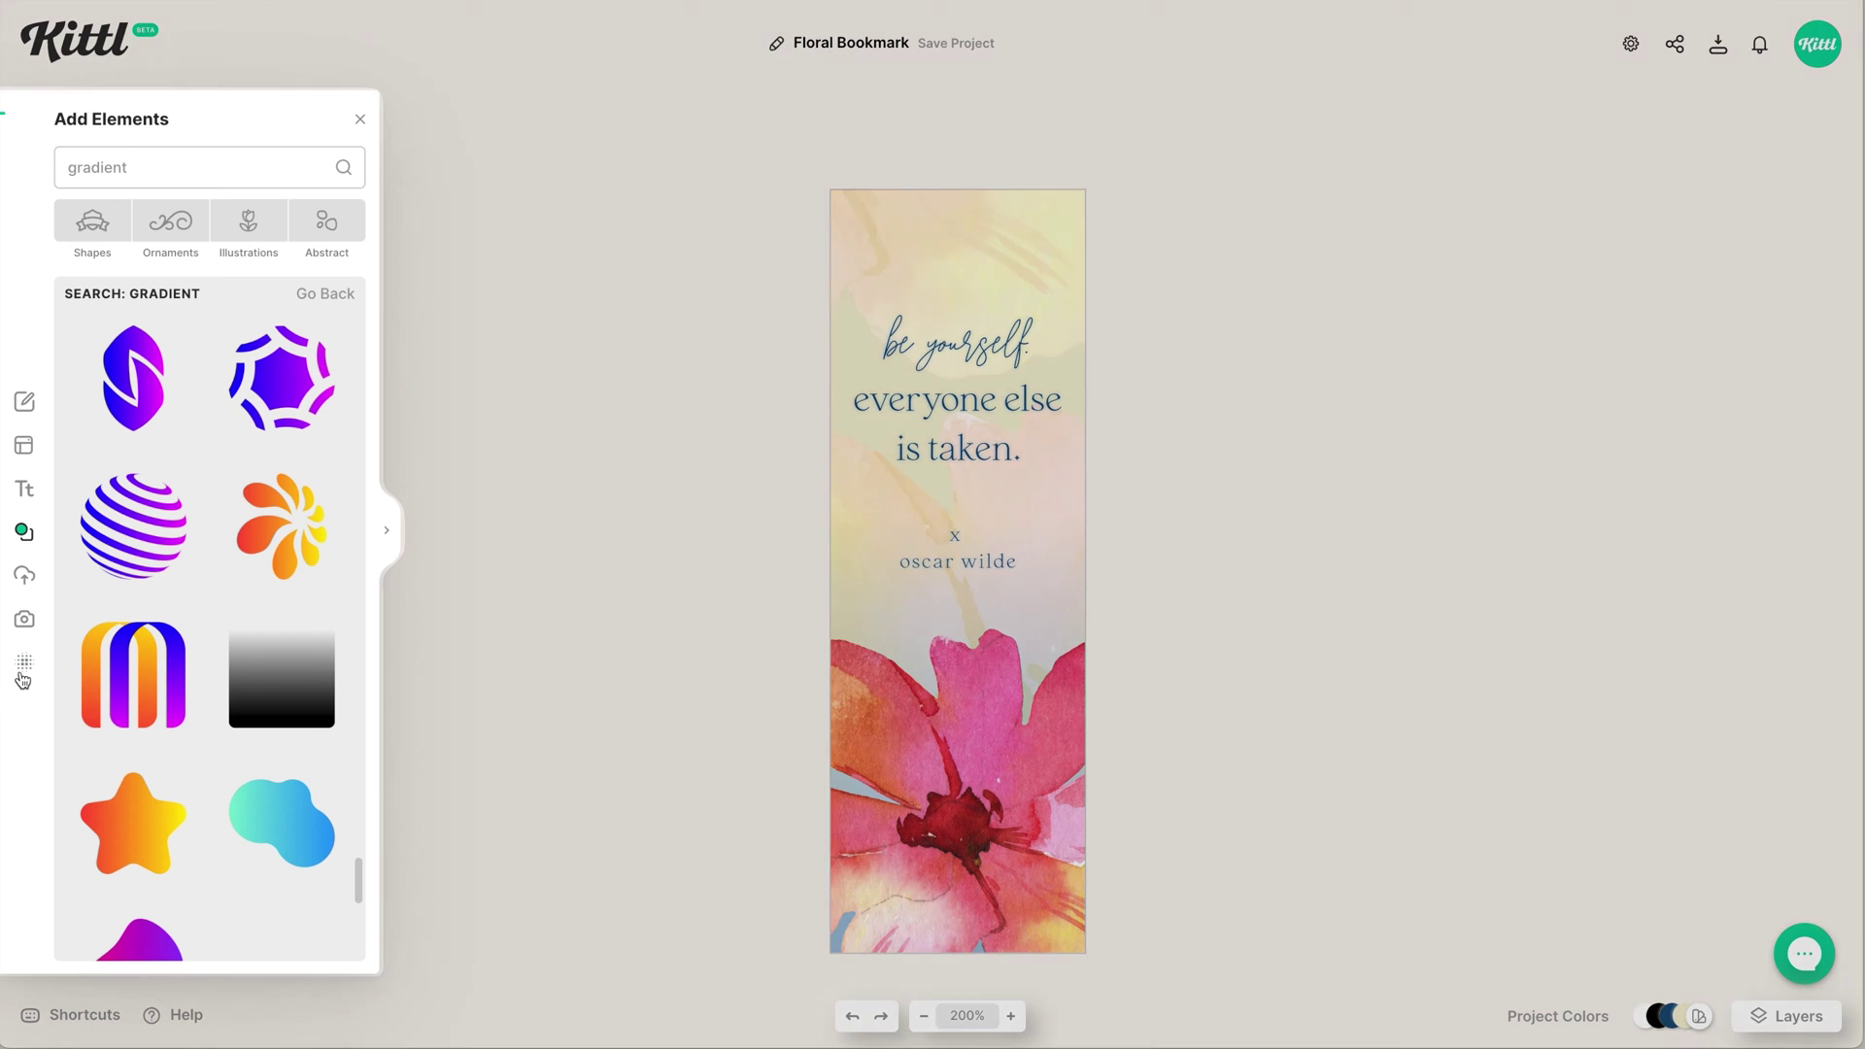
pyautogui.click(171, 472)
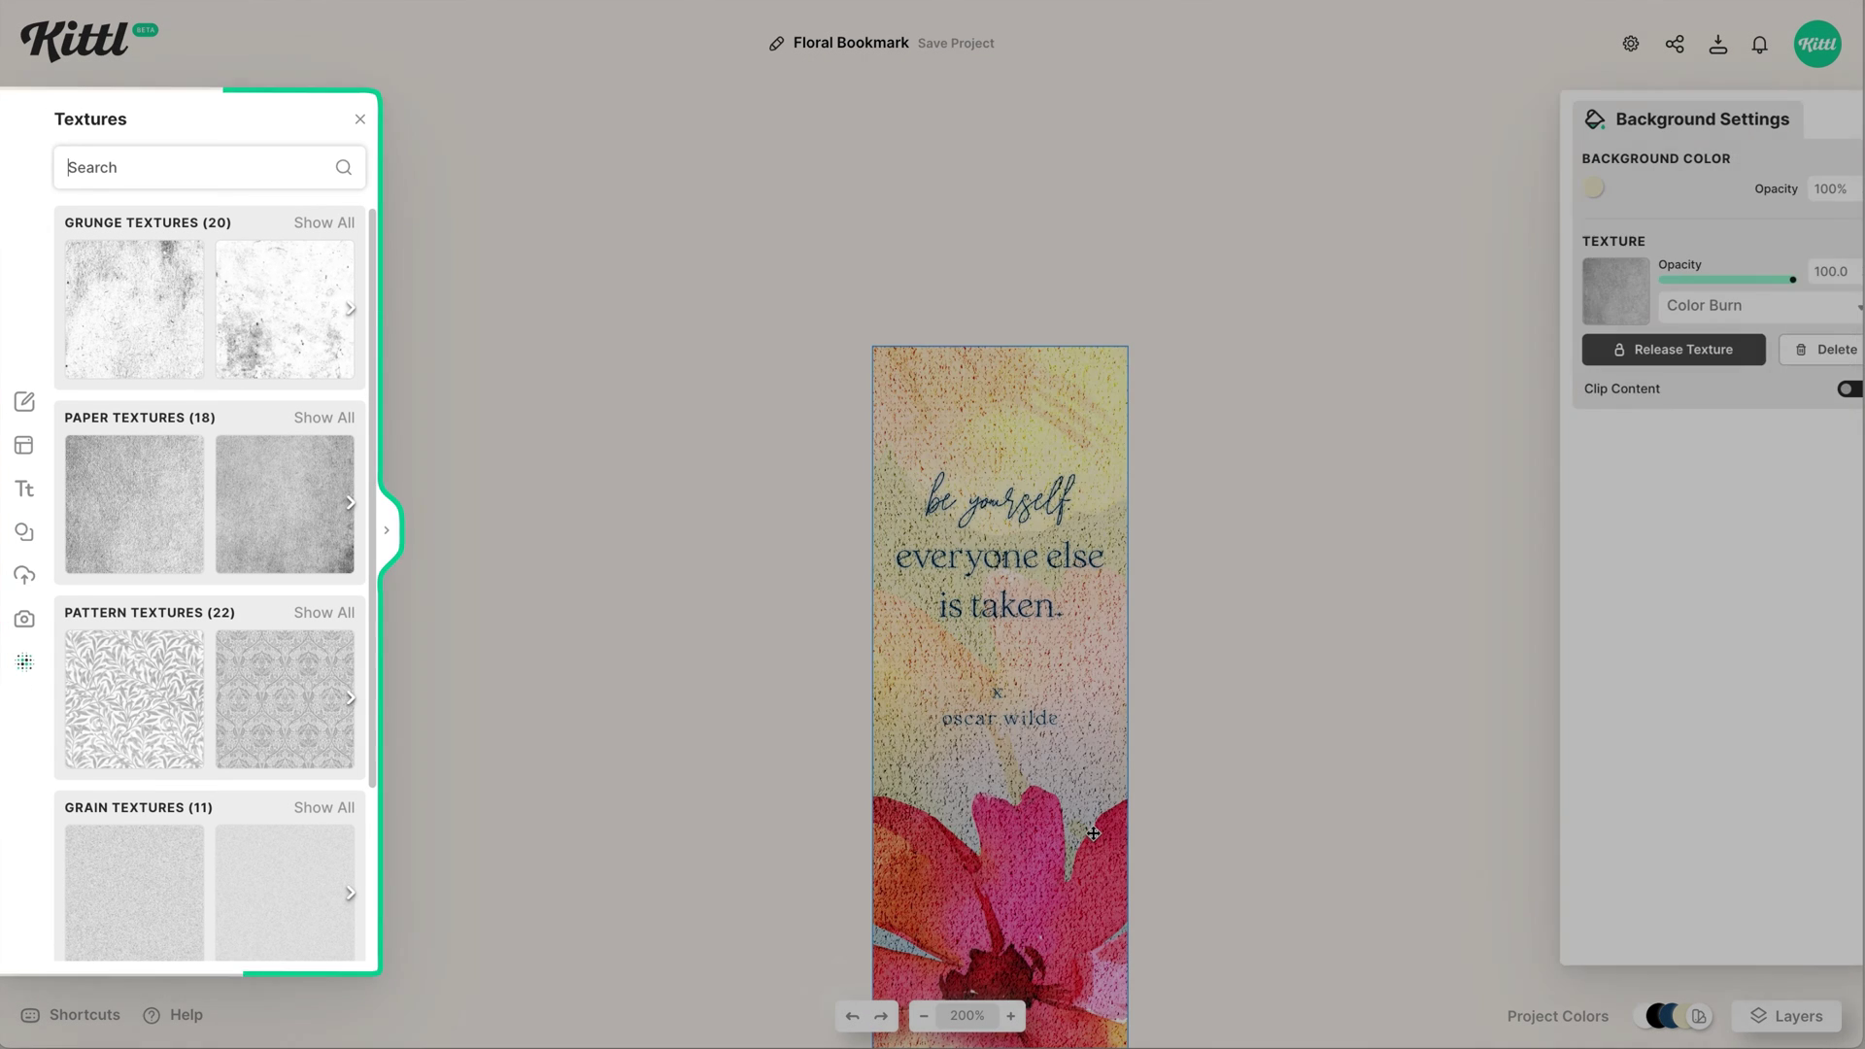
pyautogui.click(1093, 833)
pyautogui.click(146, 515)
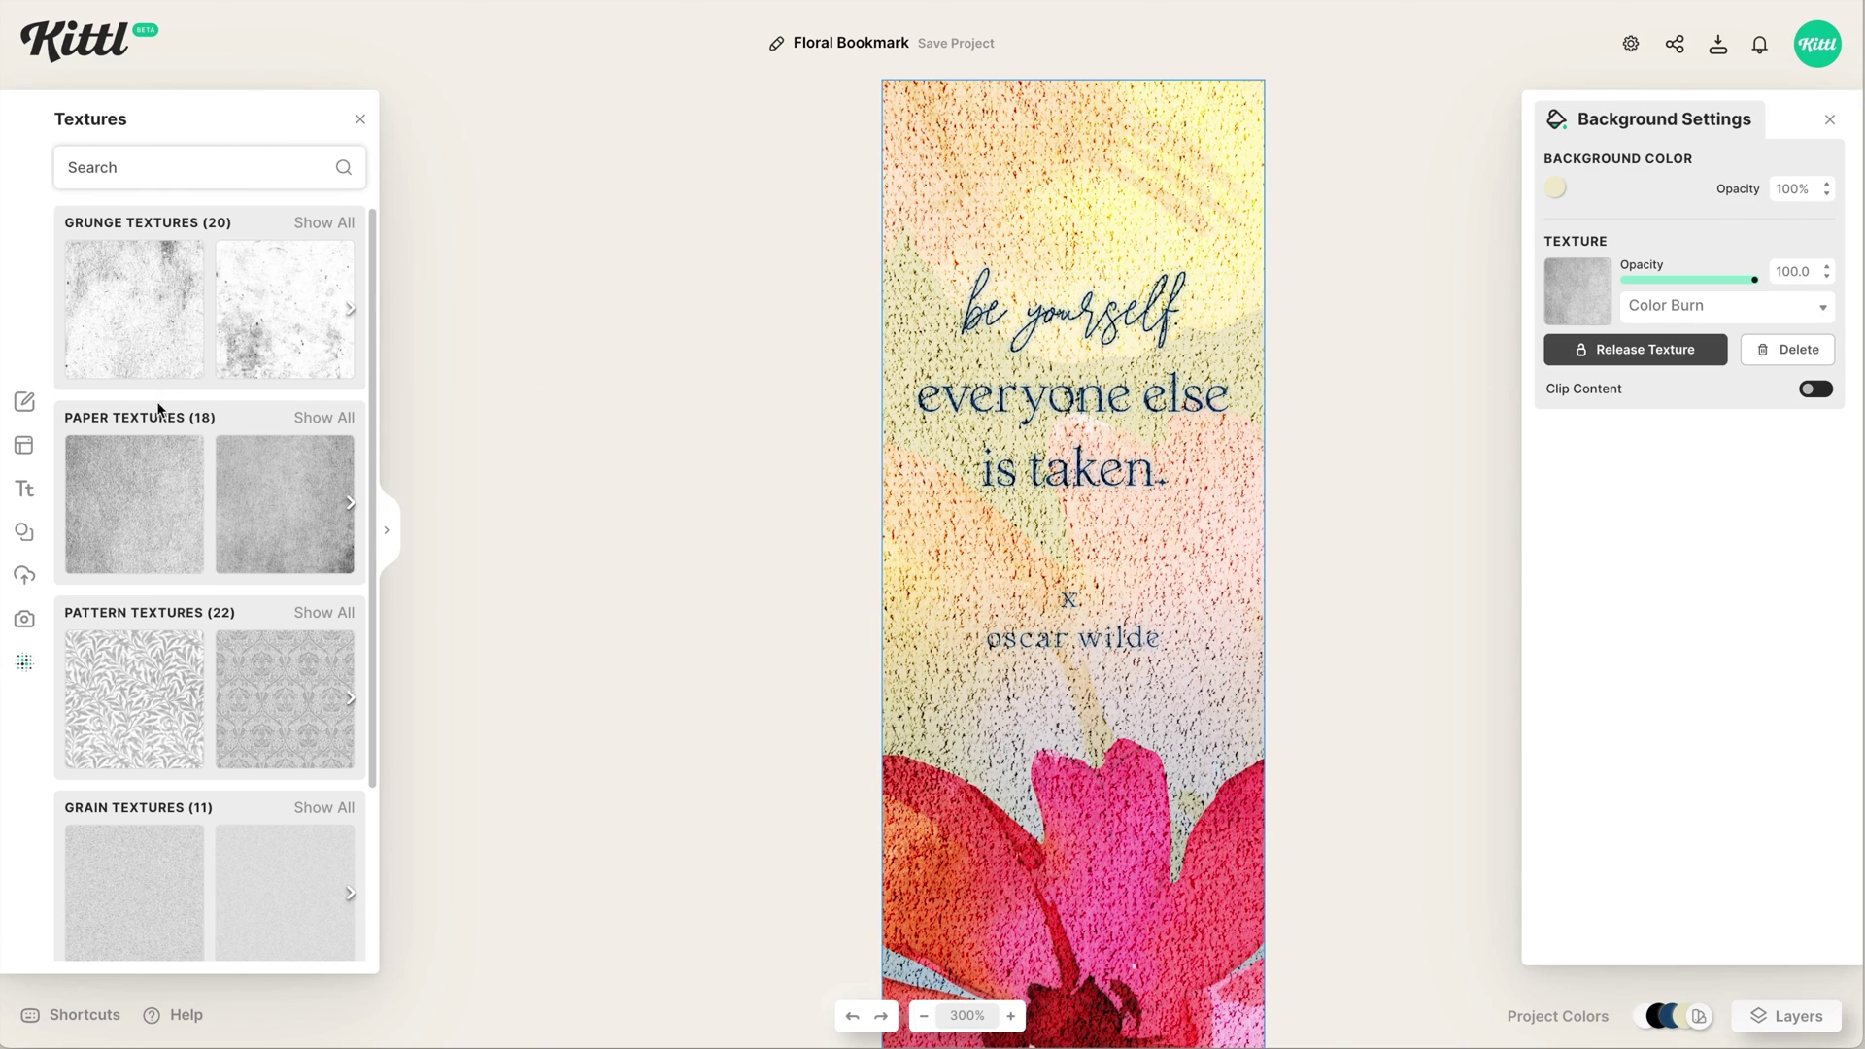
pyautogui.moveTo(1748, 279); pyautogui.dragTo(1671, 289)
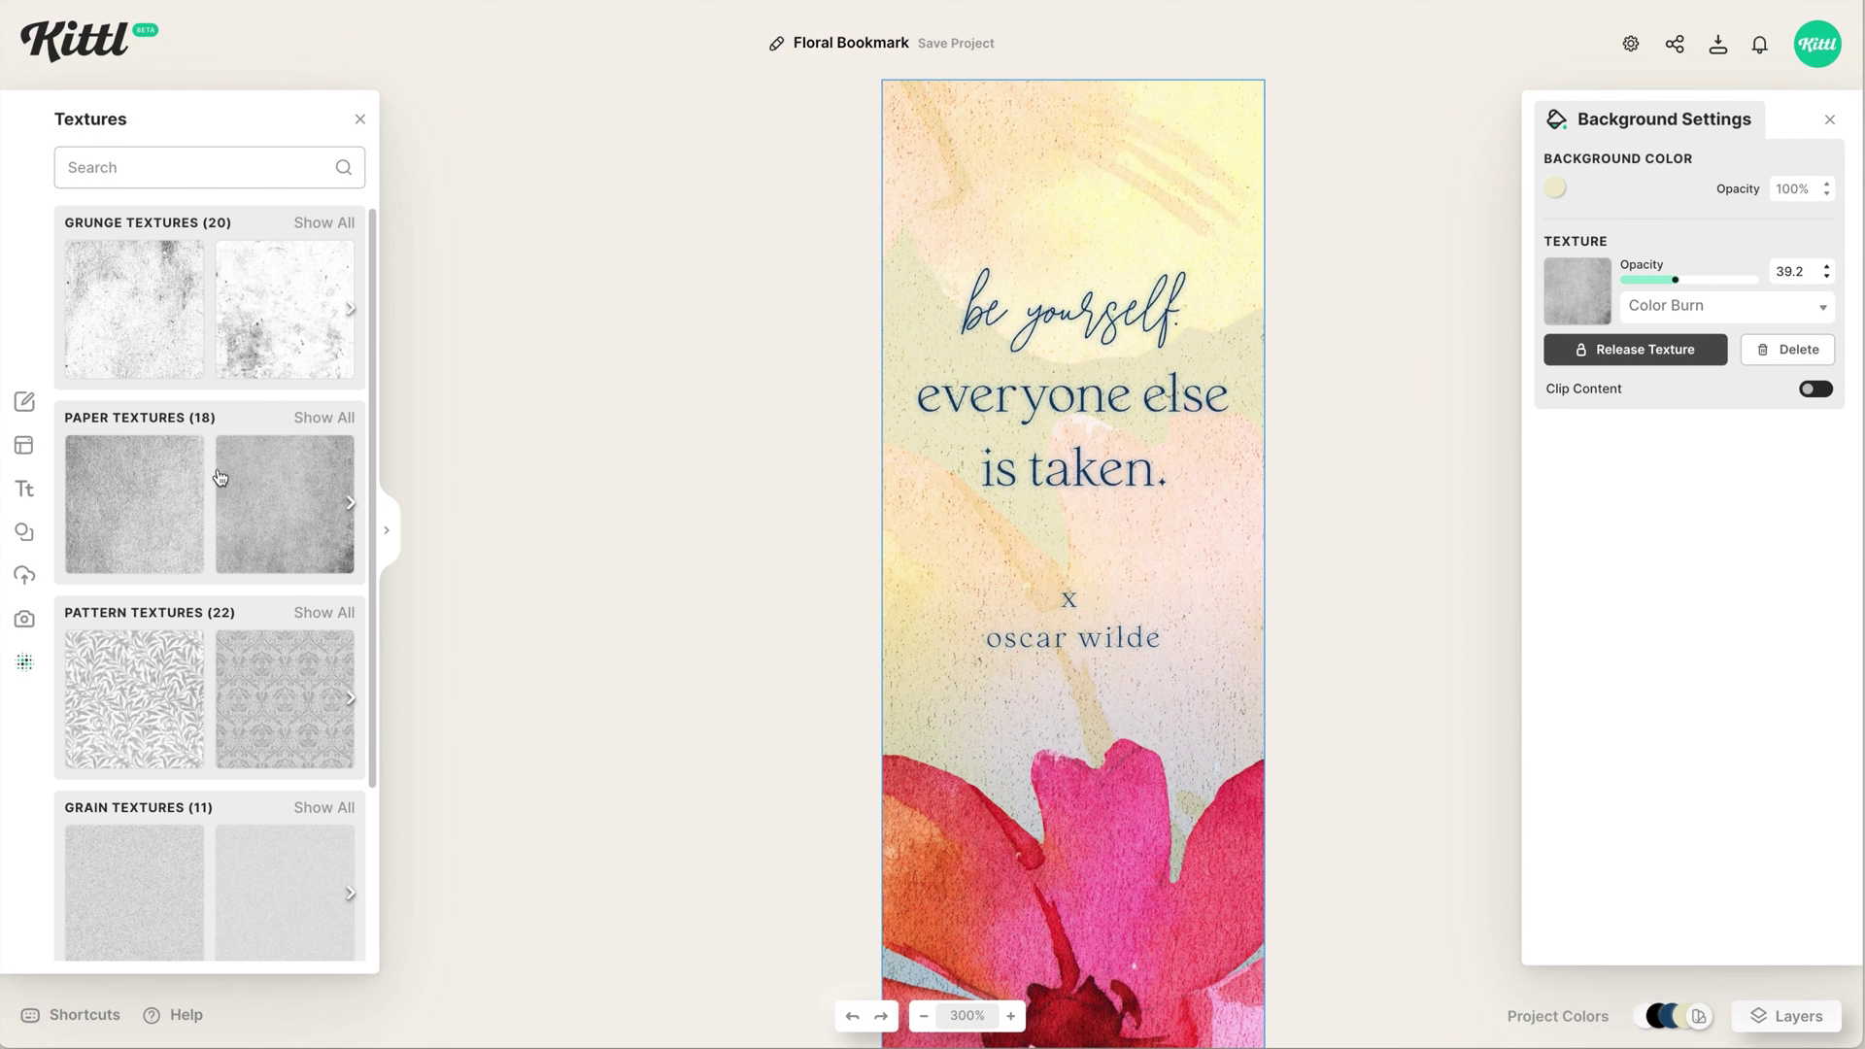
# - Swap in a softer paper texture and raise its opacity to about 76.6
pyautogui.hscroll(3, 260, 541)
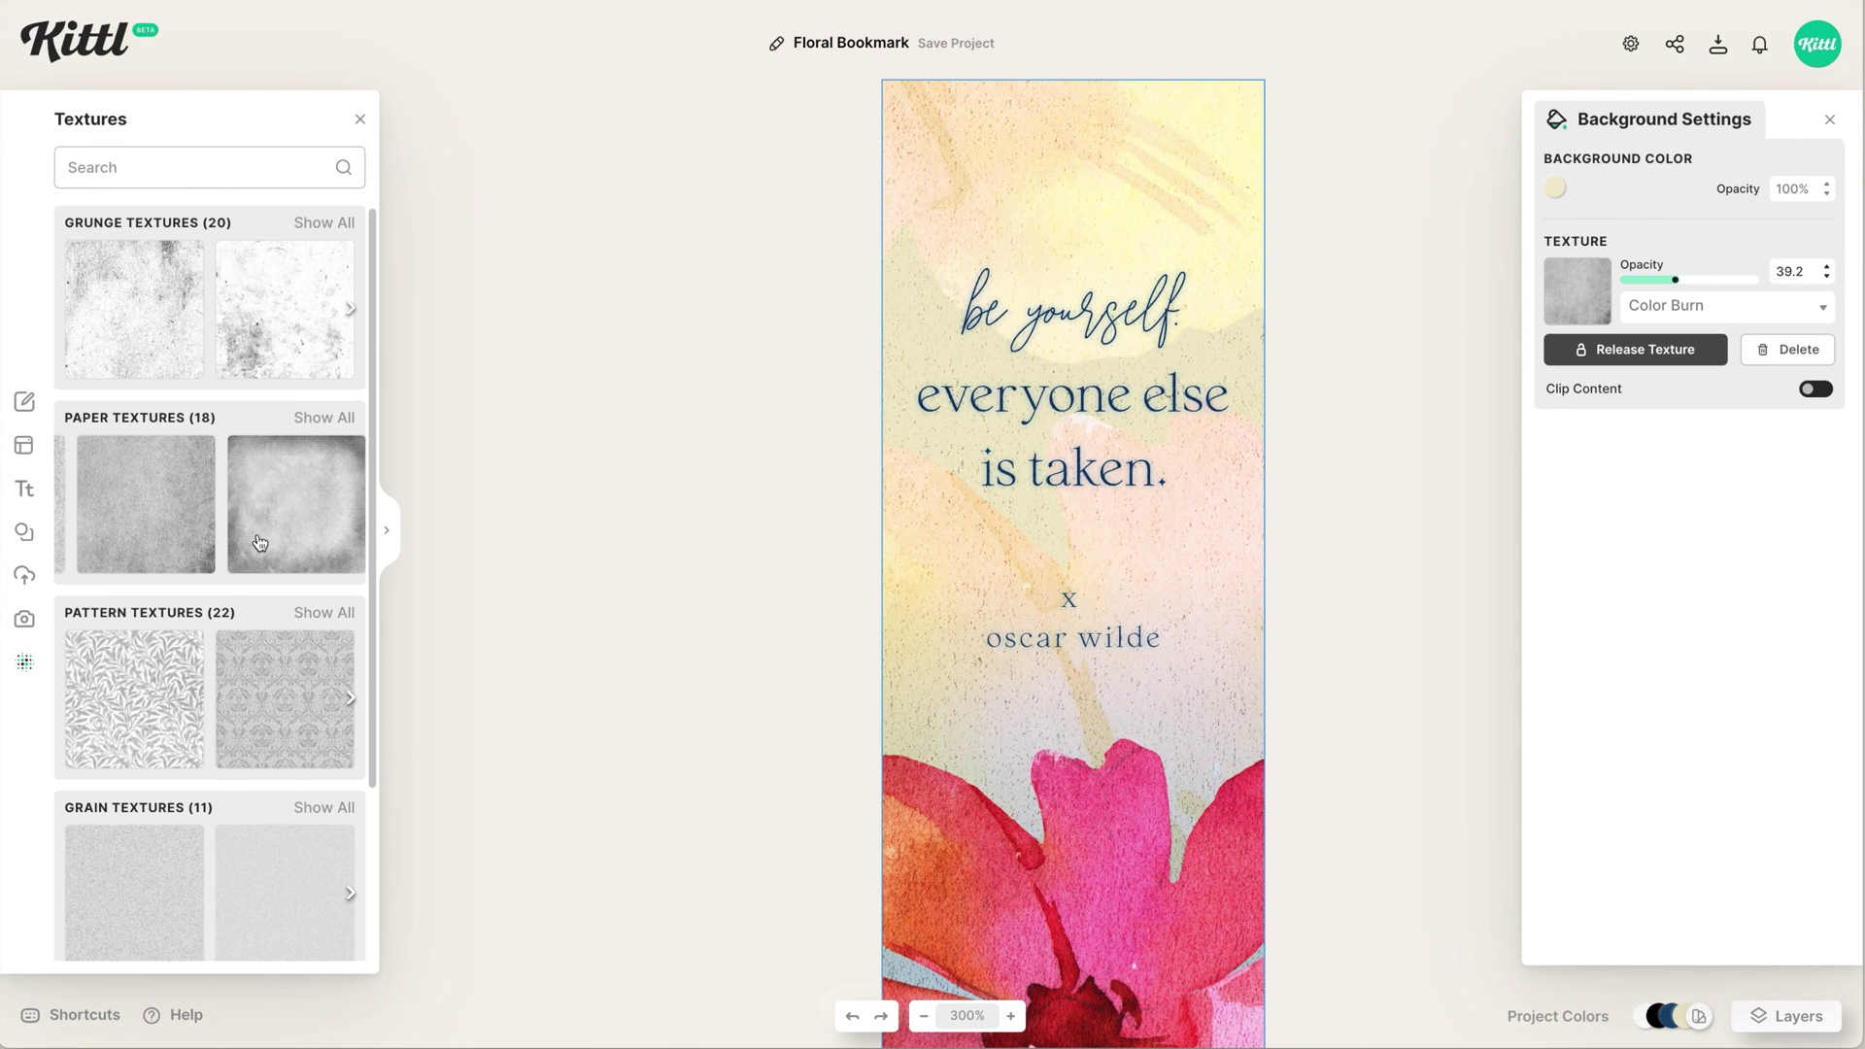
pyautogui.click(260, 541)
pyautogui.hscroll(2, 282, 541)
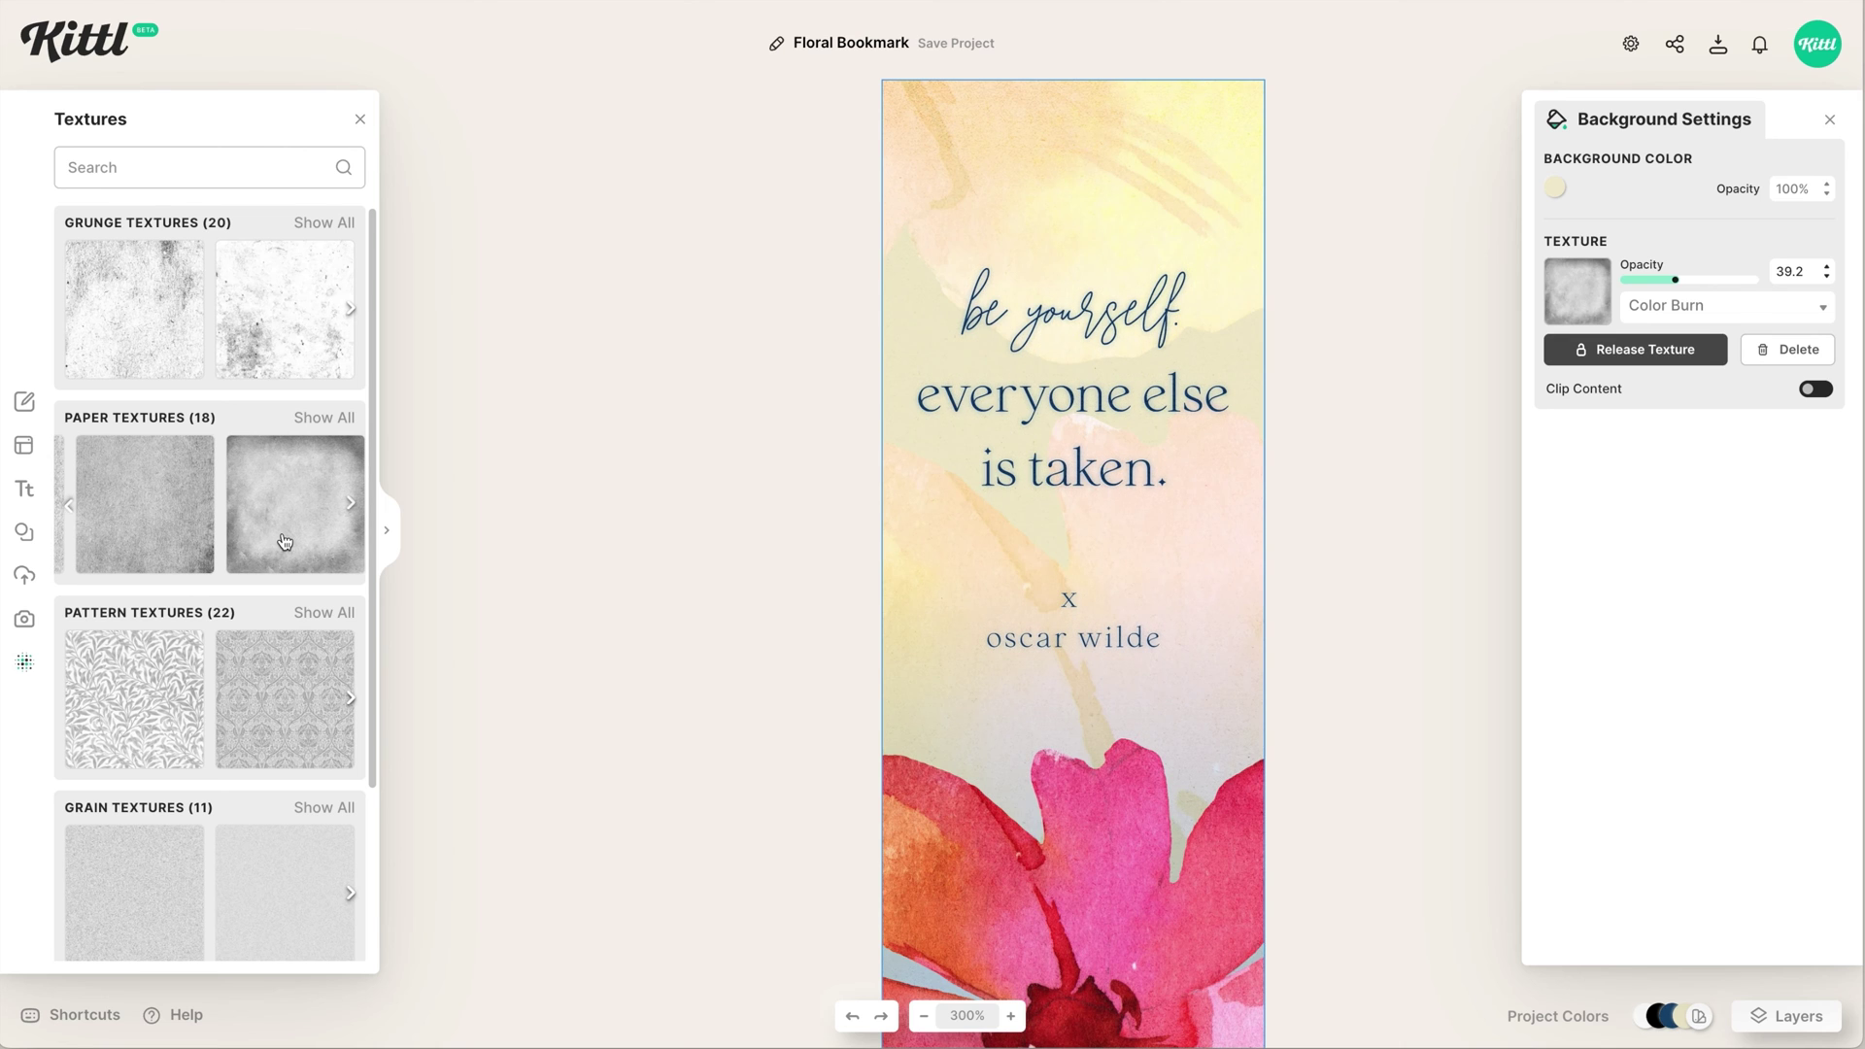
pyautogui.scroll(-3, 767, 547)
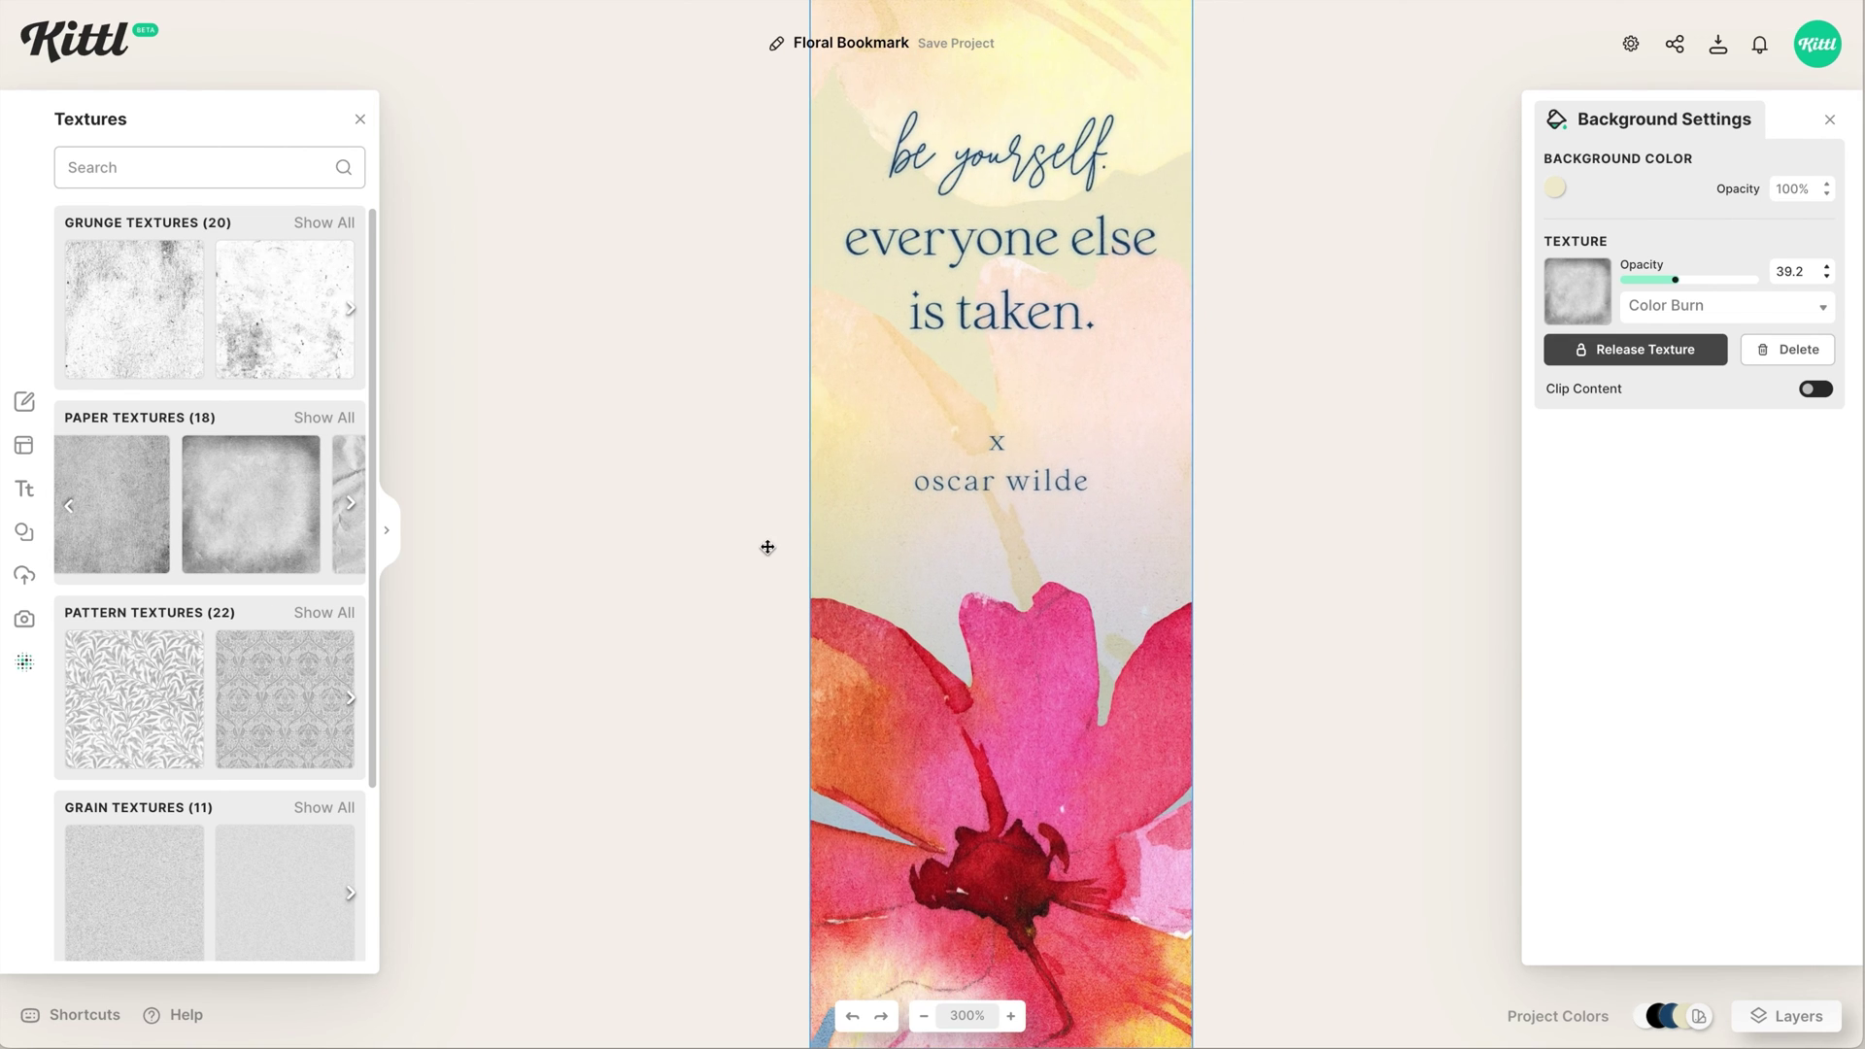
pyautogui.click(1694, 280)
pyautogui.moveTo(1695, 288); pyautogui.dragTo(1725, 284)
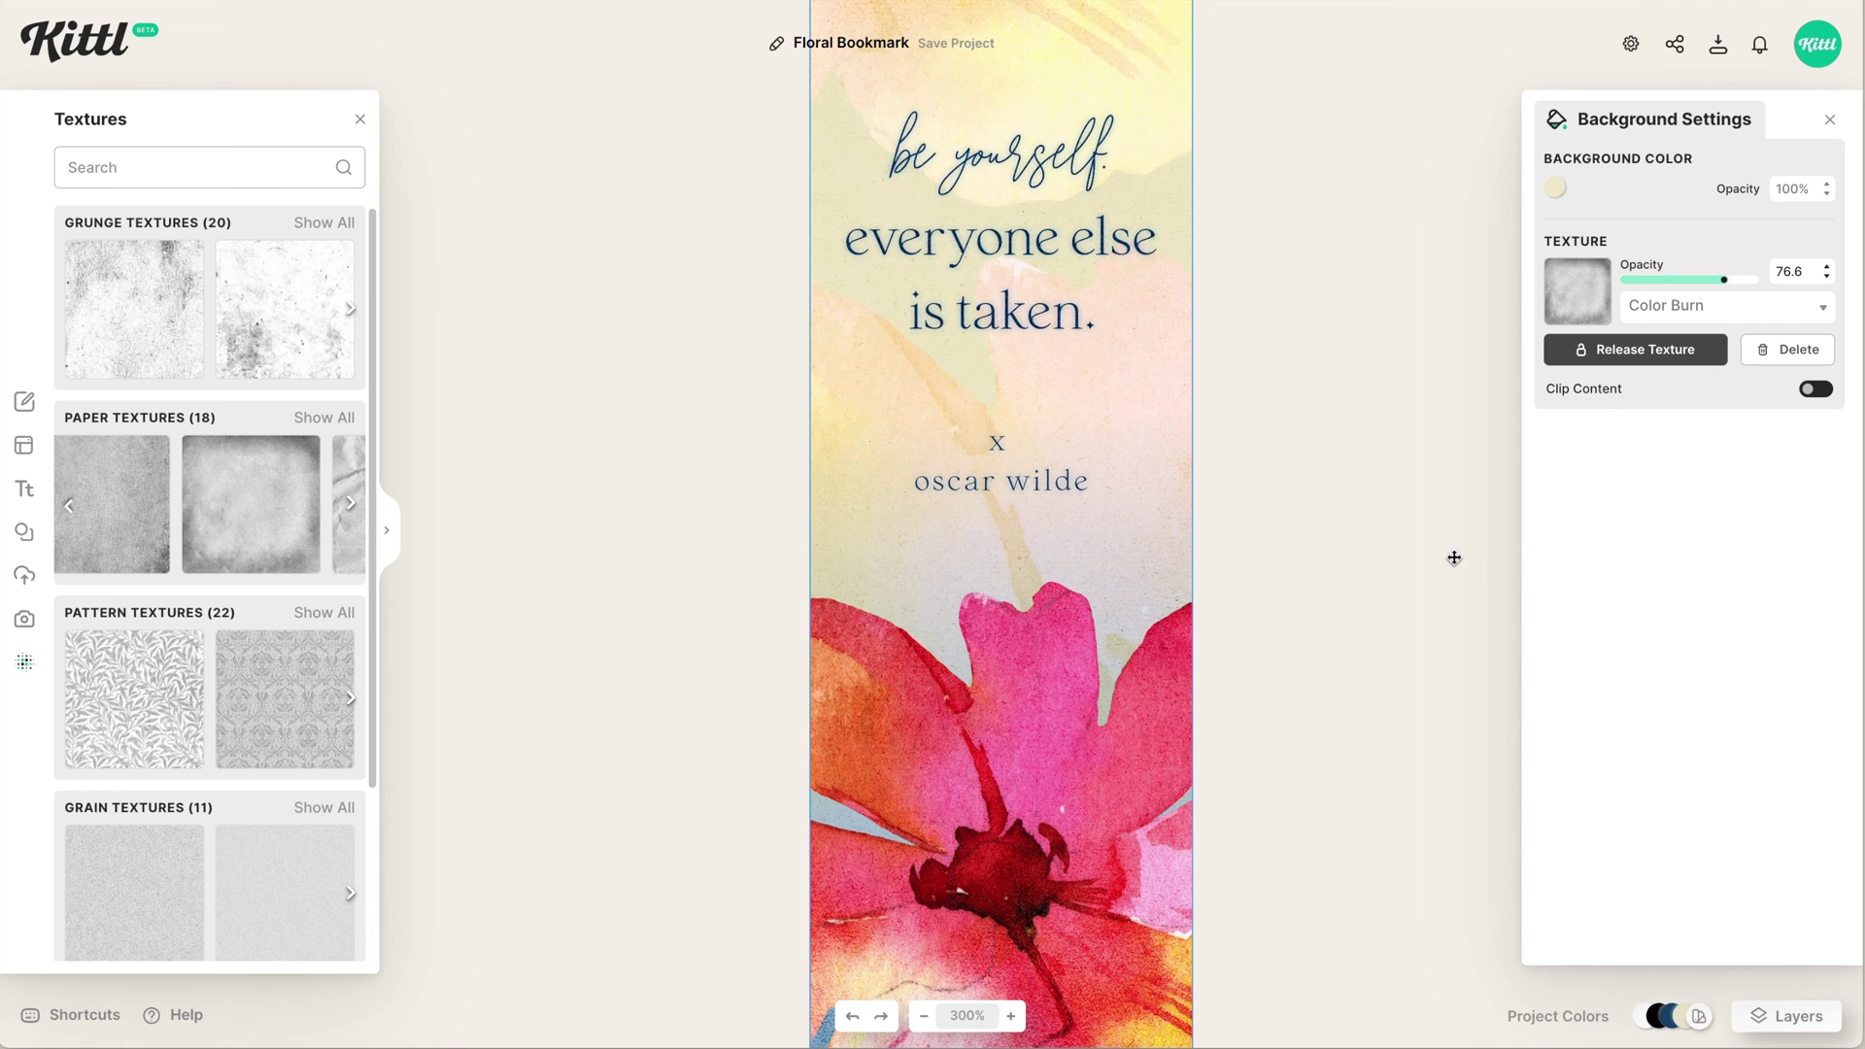
pyautogui.scroll(2, 1455, 557)
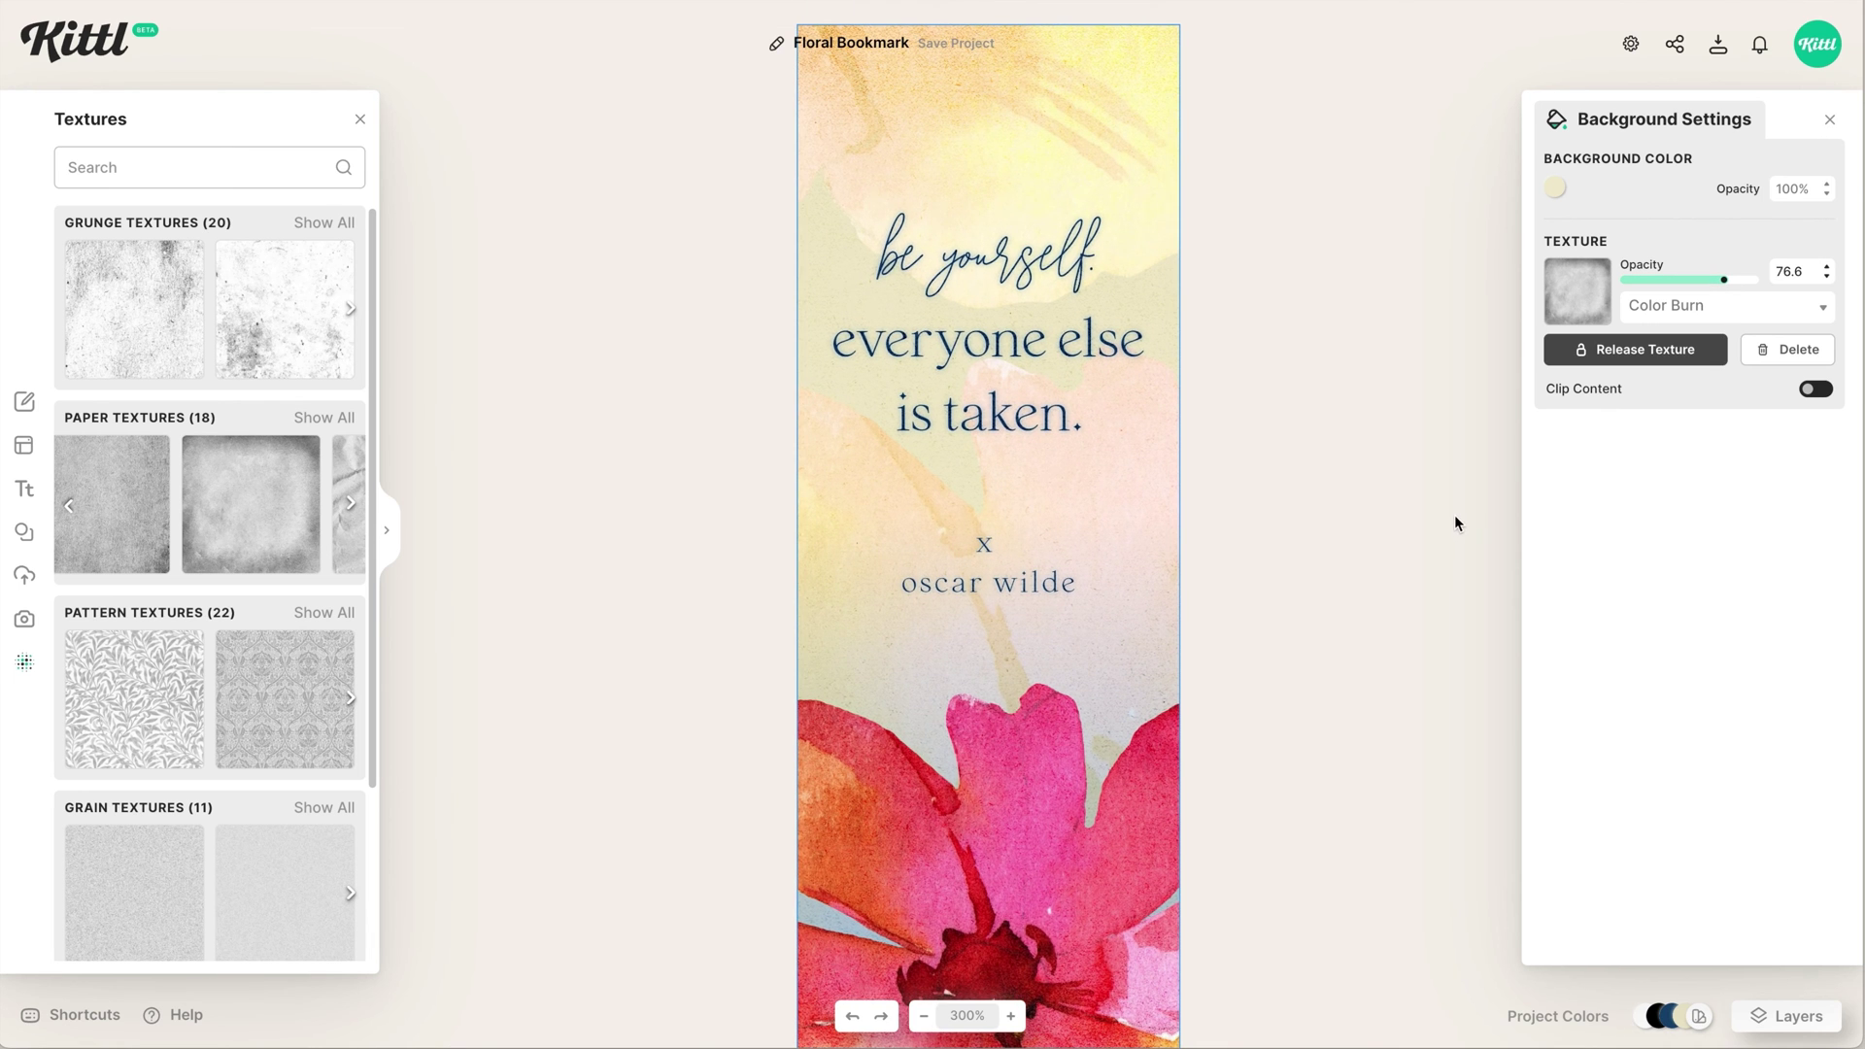
# - Set the bookmark's download size unit to px with a height of 6000
pyautogui.click(1454, 522)
pyautogui.hotkey('shift', '1')
pyautogui.click(1718, 49)
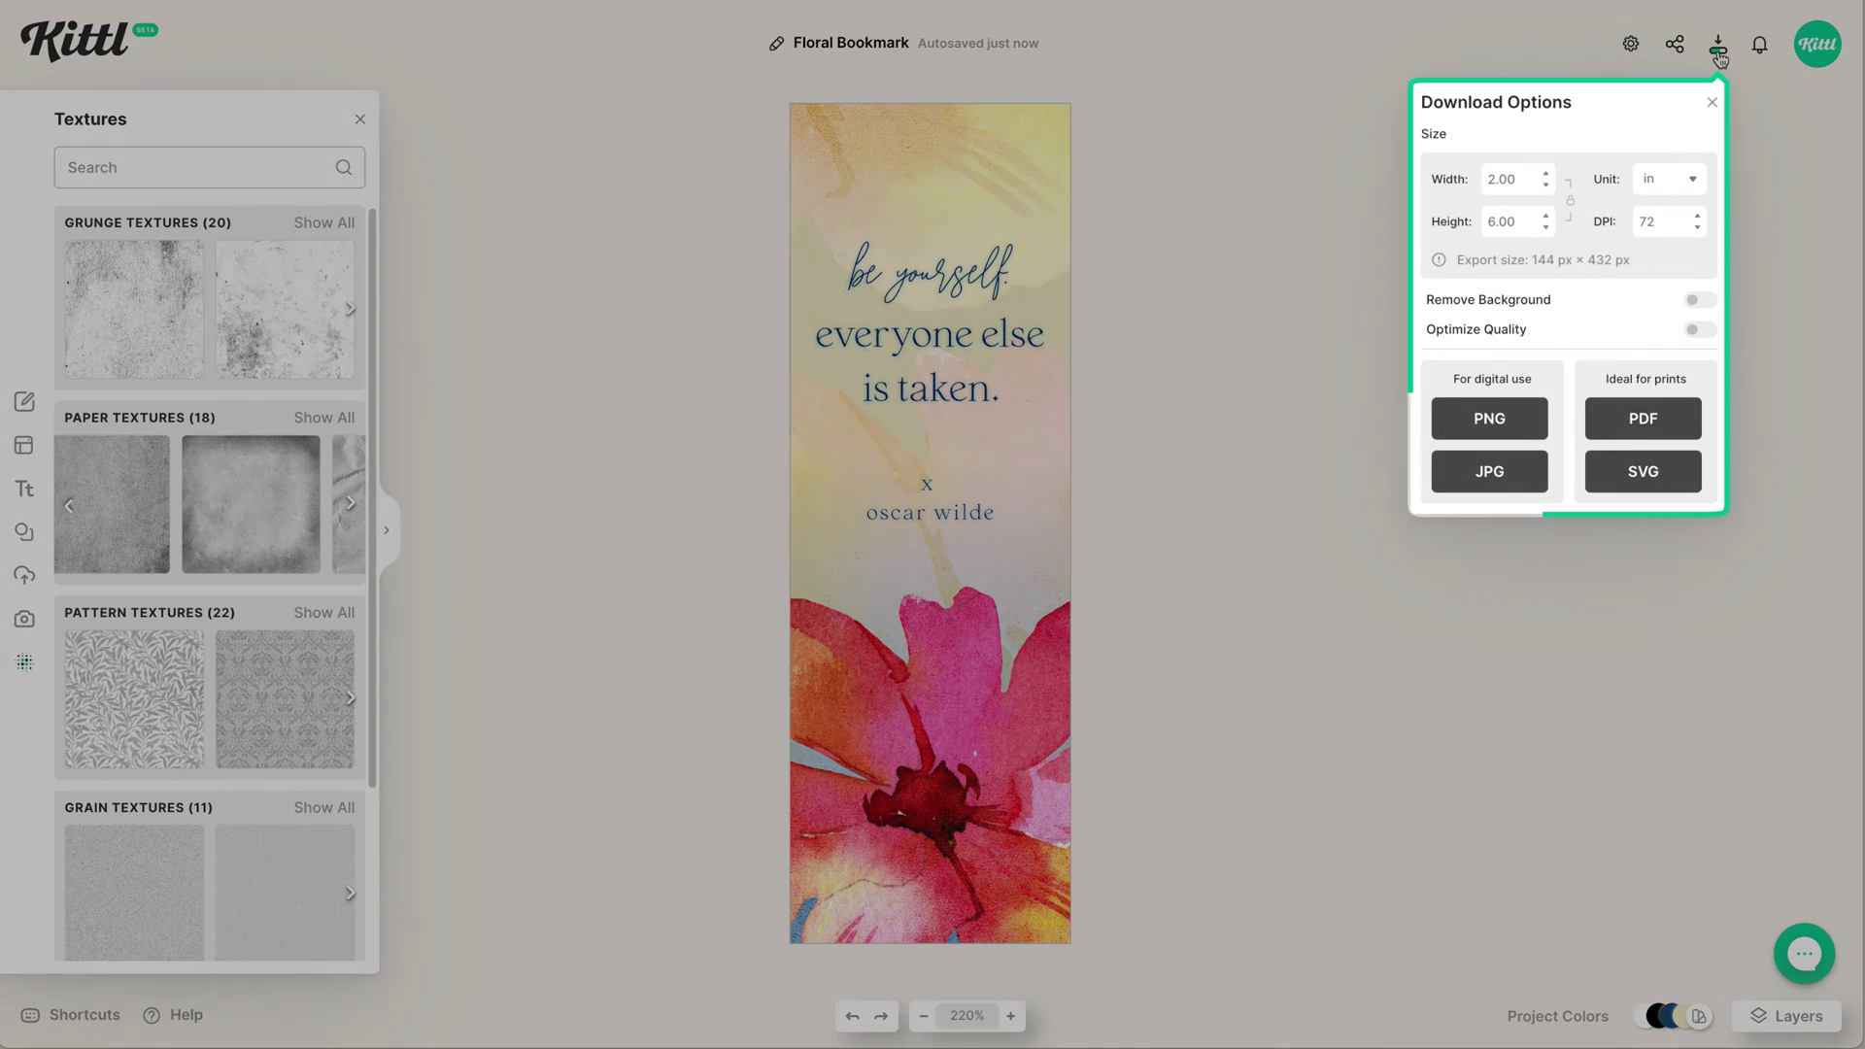
pyautogui.click(1663, 187)
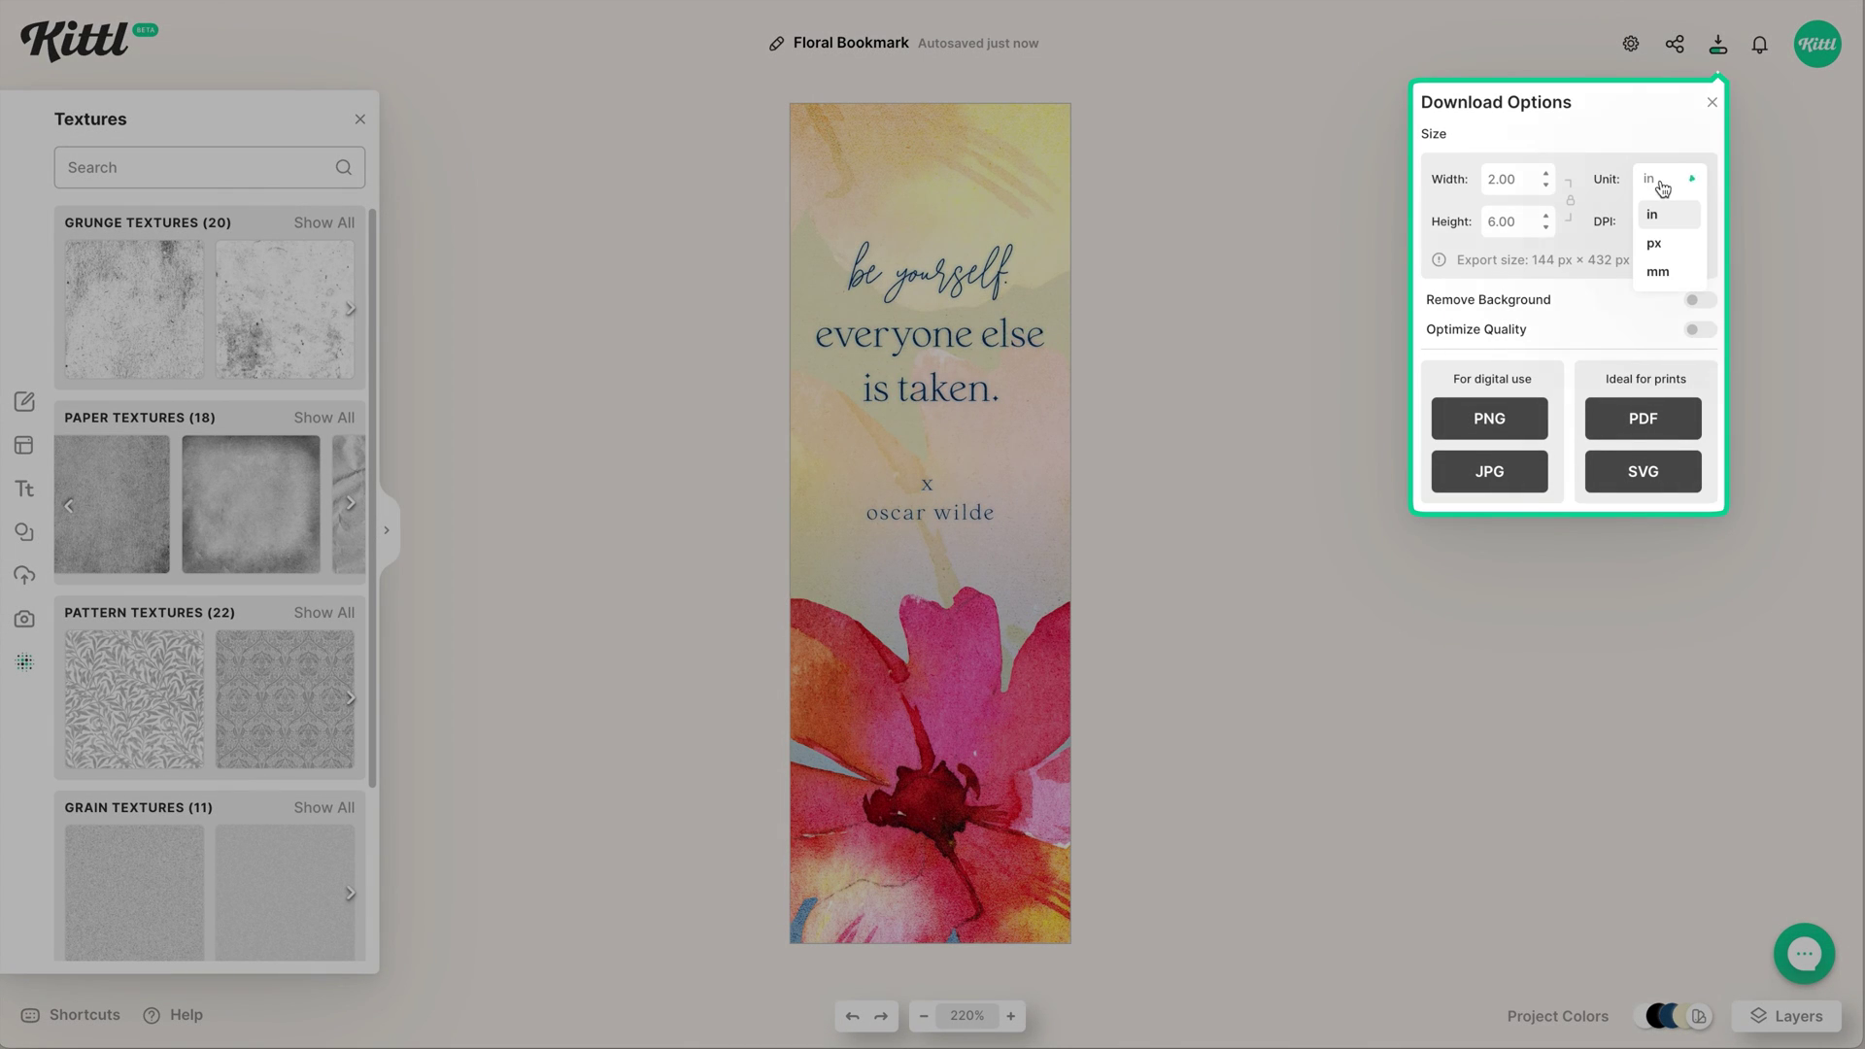
pyautogui.click(1665, 241)
pyautogui.doubleClick(1510, 181)
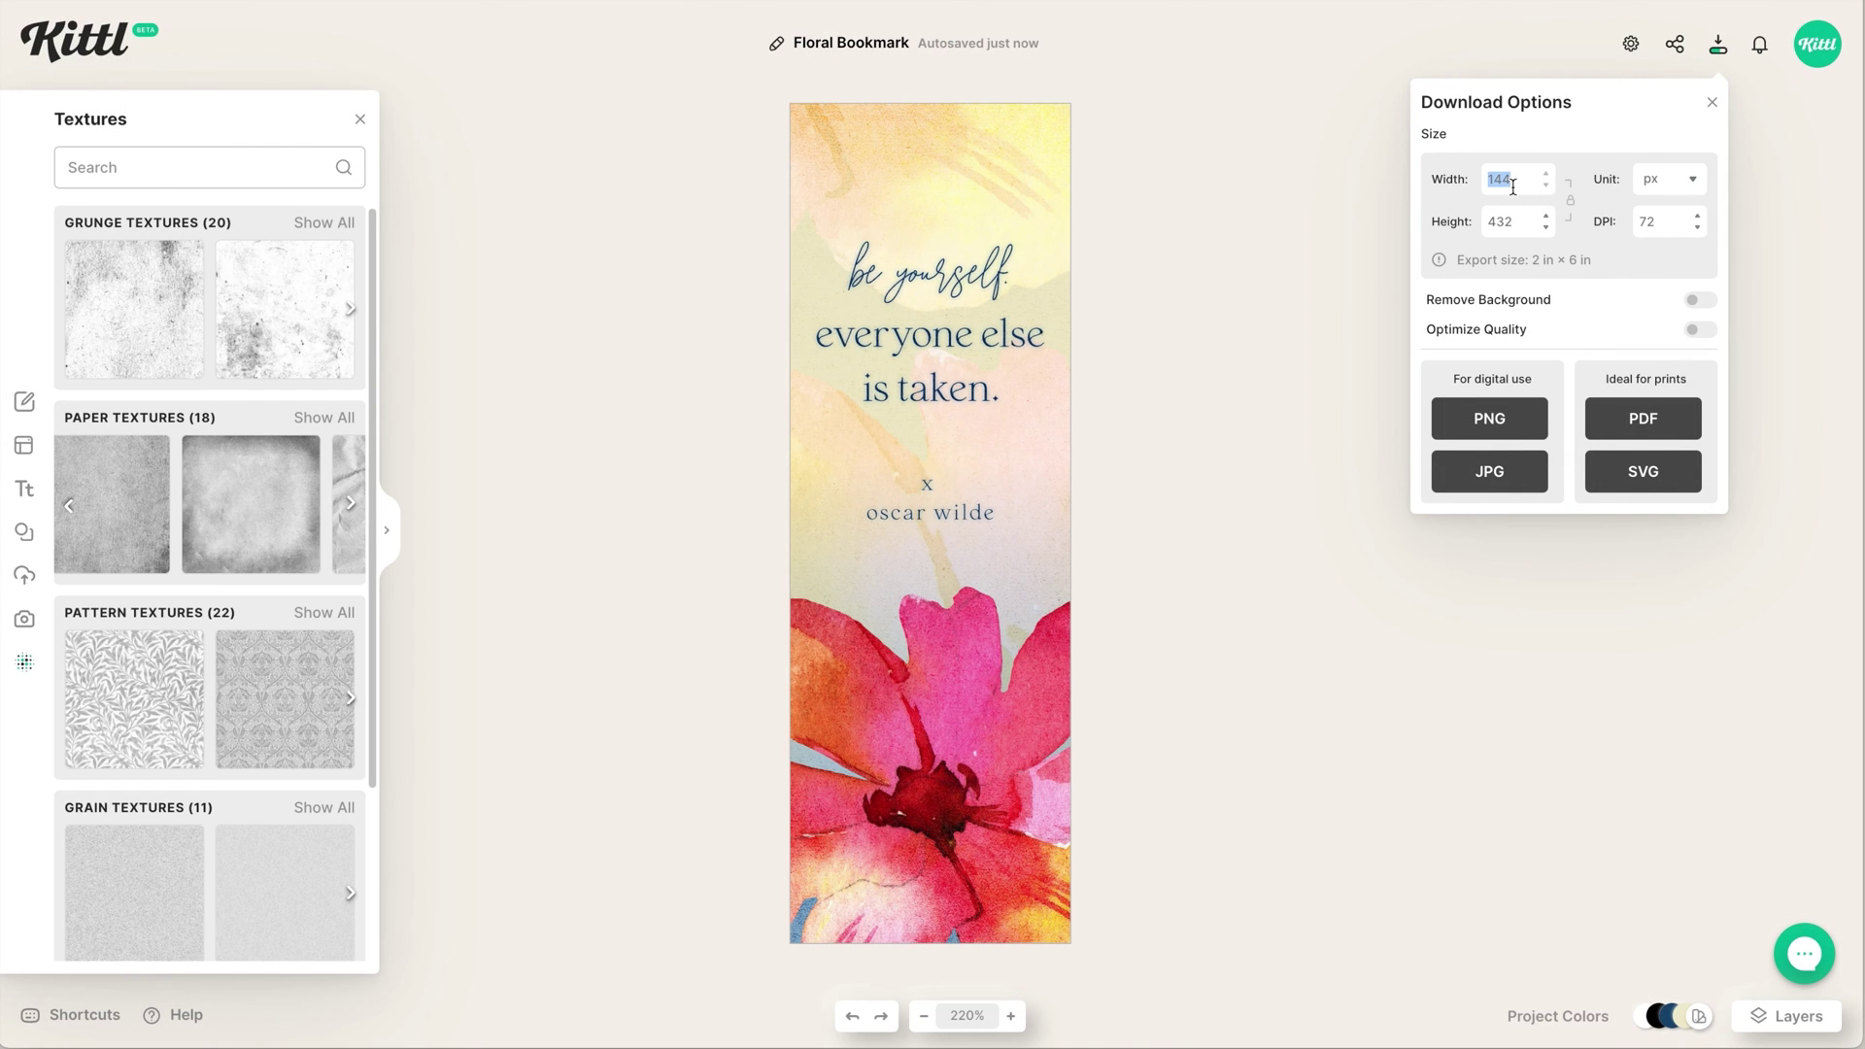
pyautogui.press('Tab')
pyautogui.write('6000')
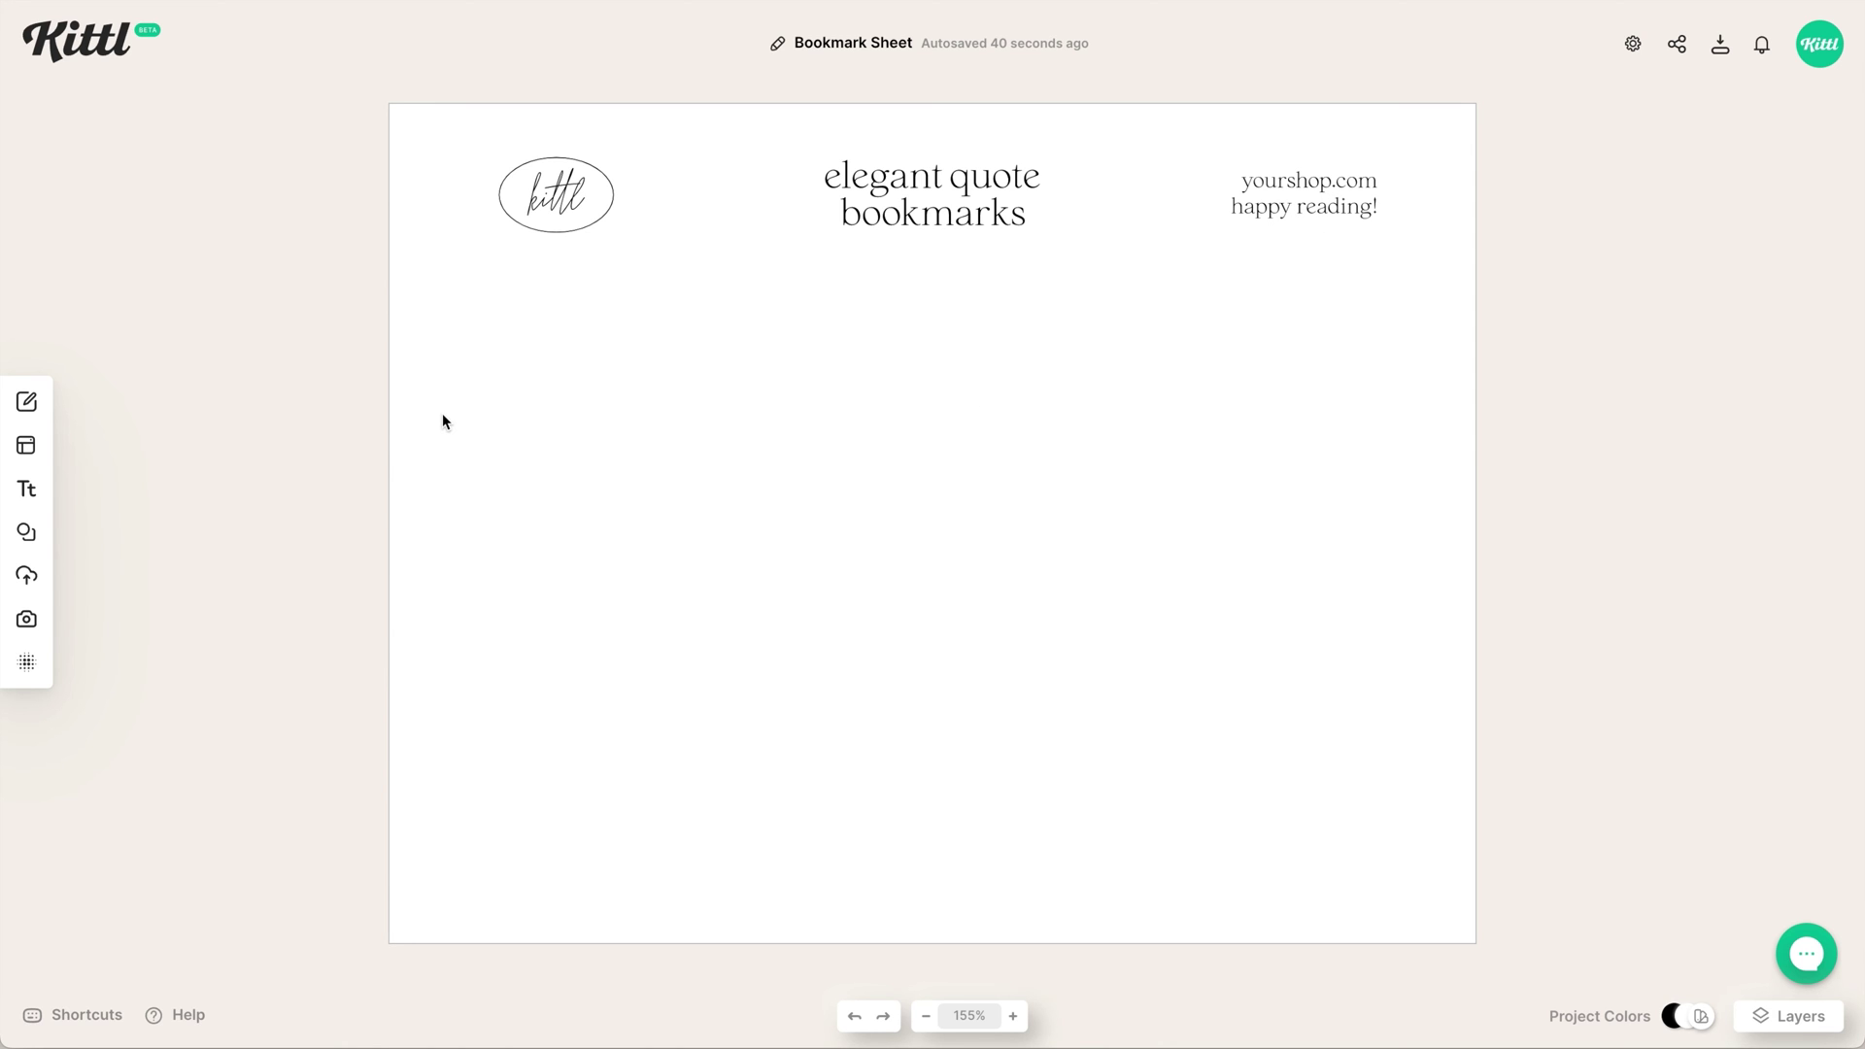
# - Upload the four bookmark JPG images to Uploads
pyautogui.click(30, 542)
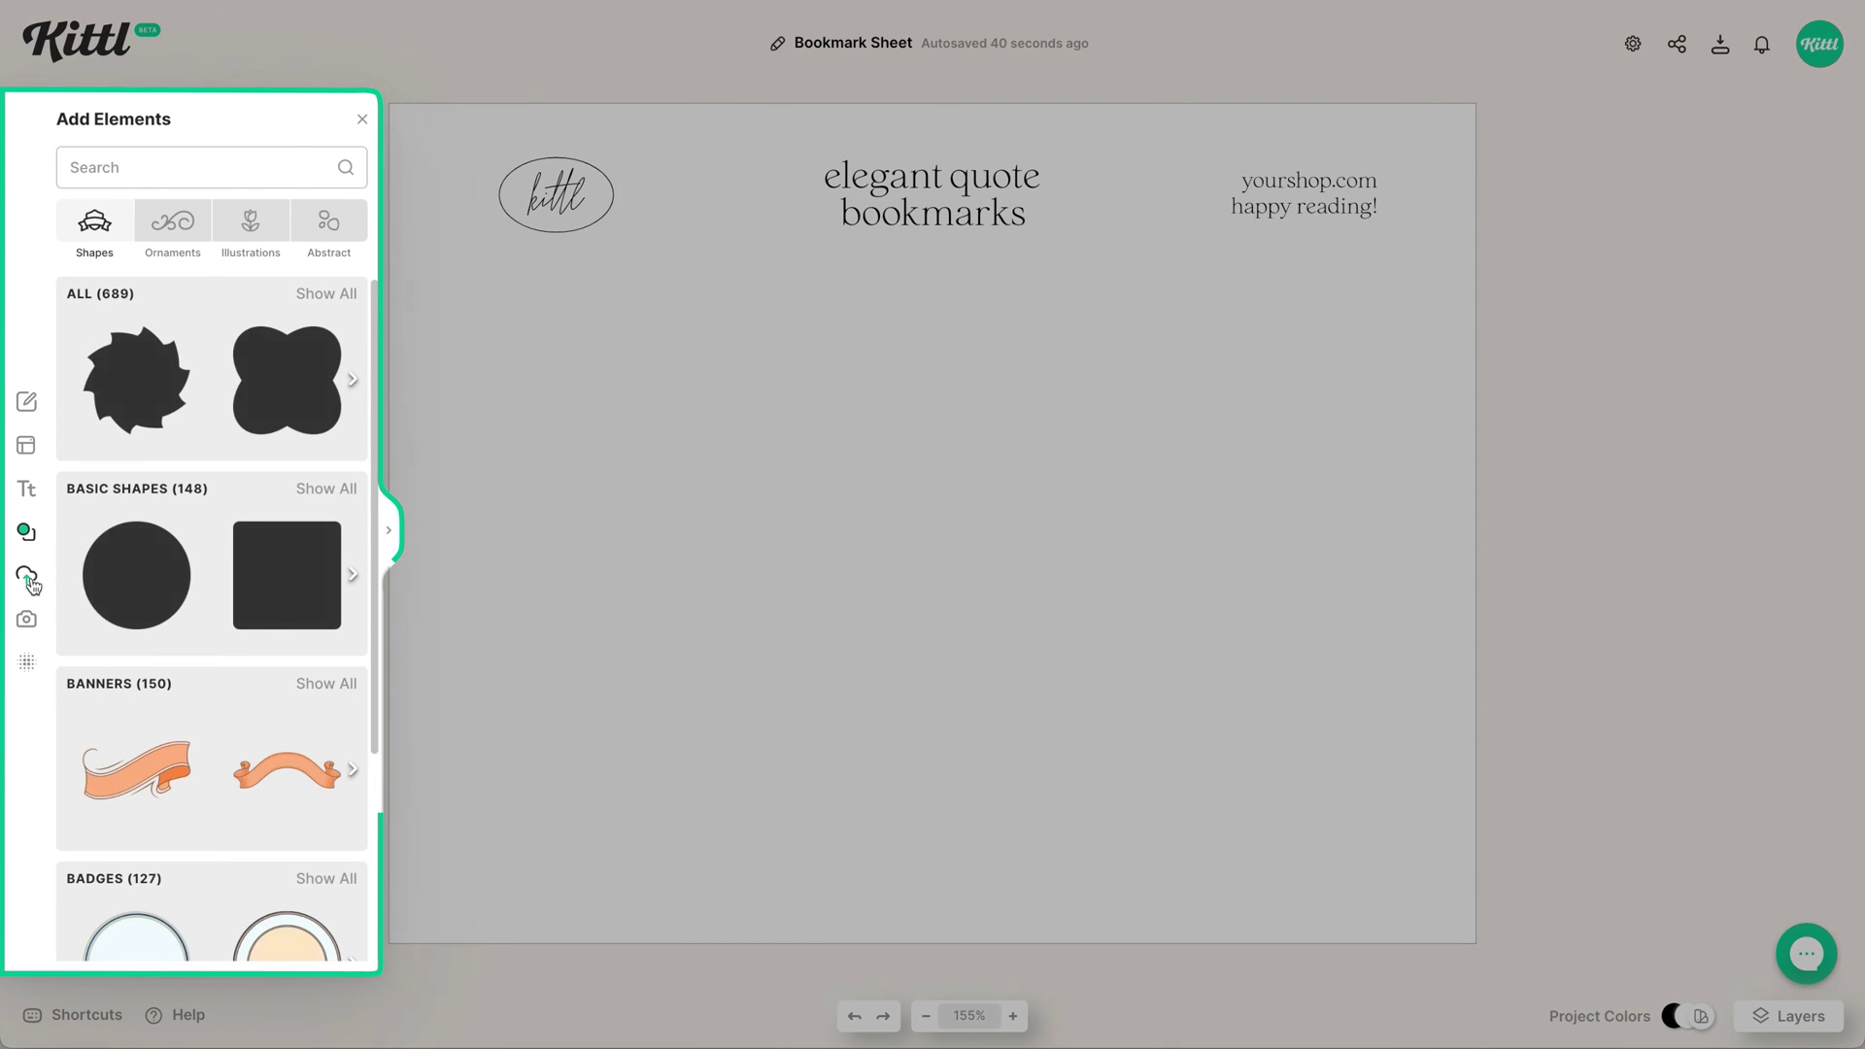
pyautogui.click(27, 577)
pyautogui.click(191, 179)
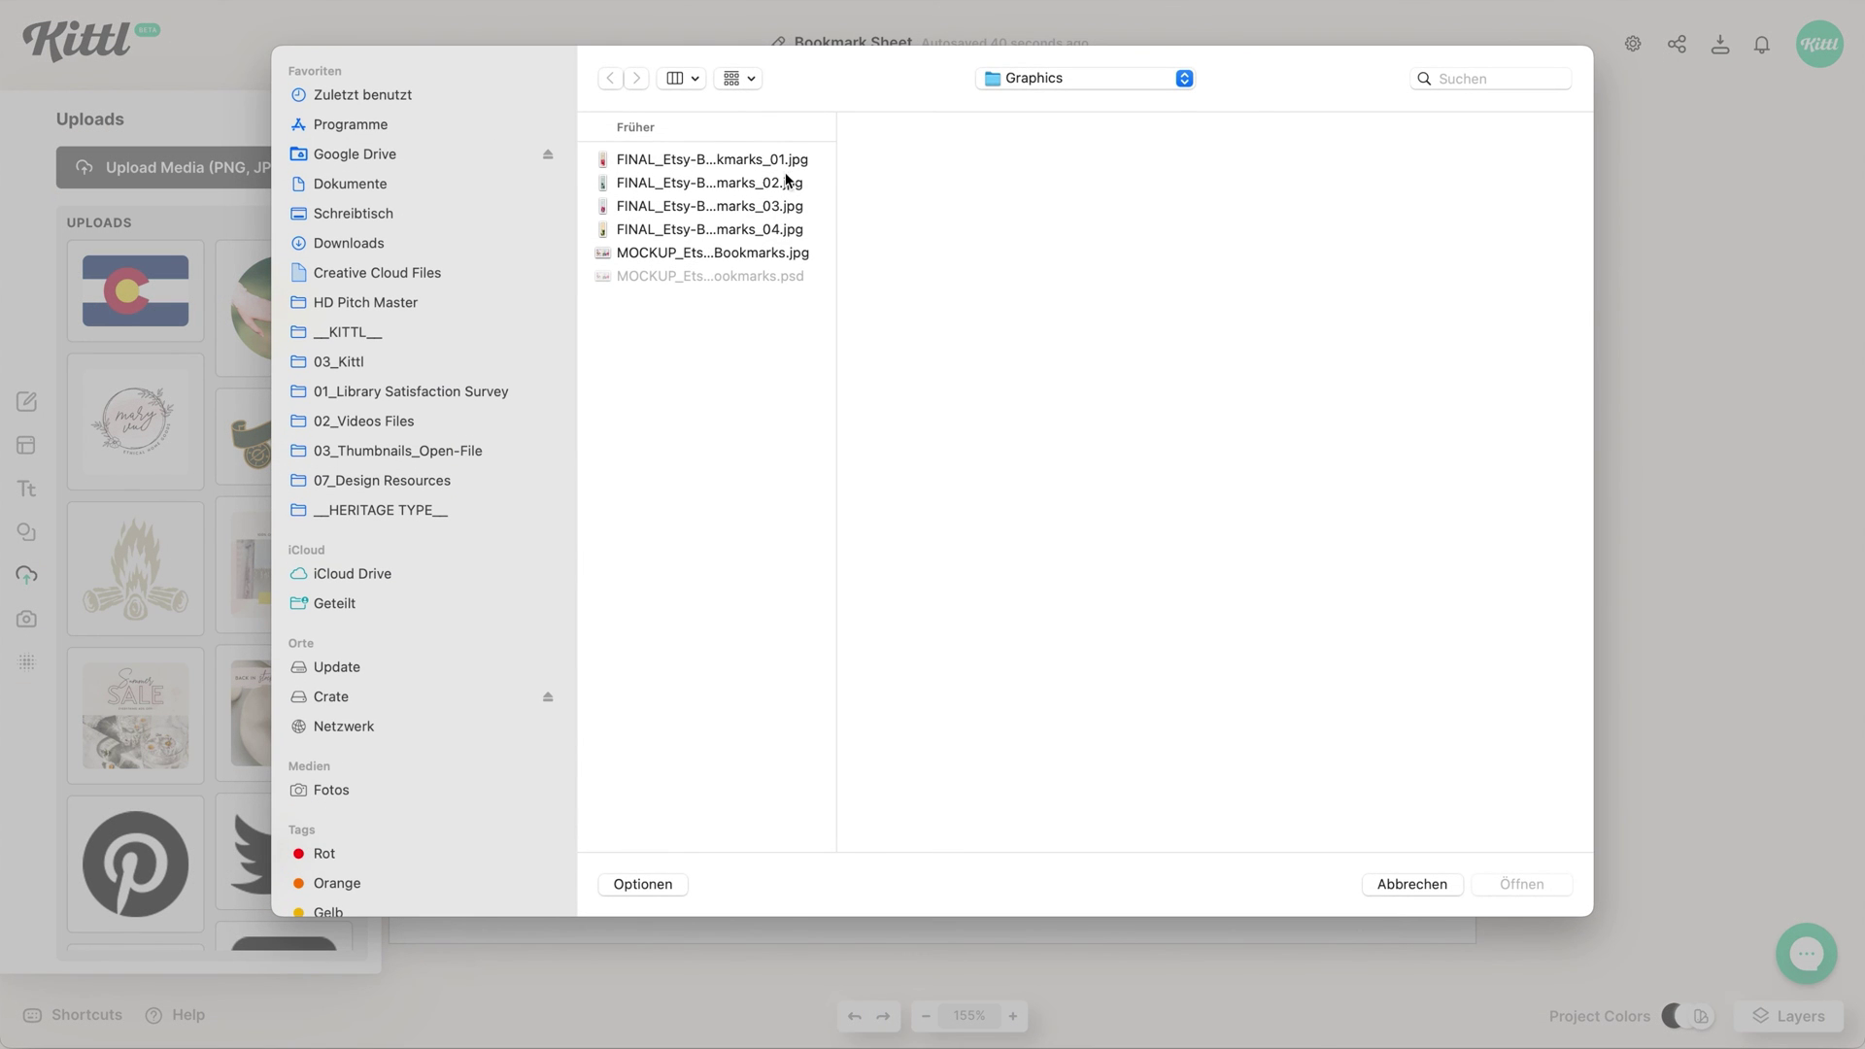
pyautogui.click(778, 160)
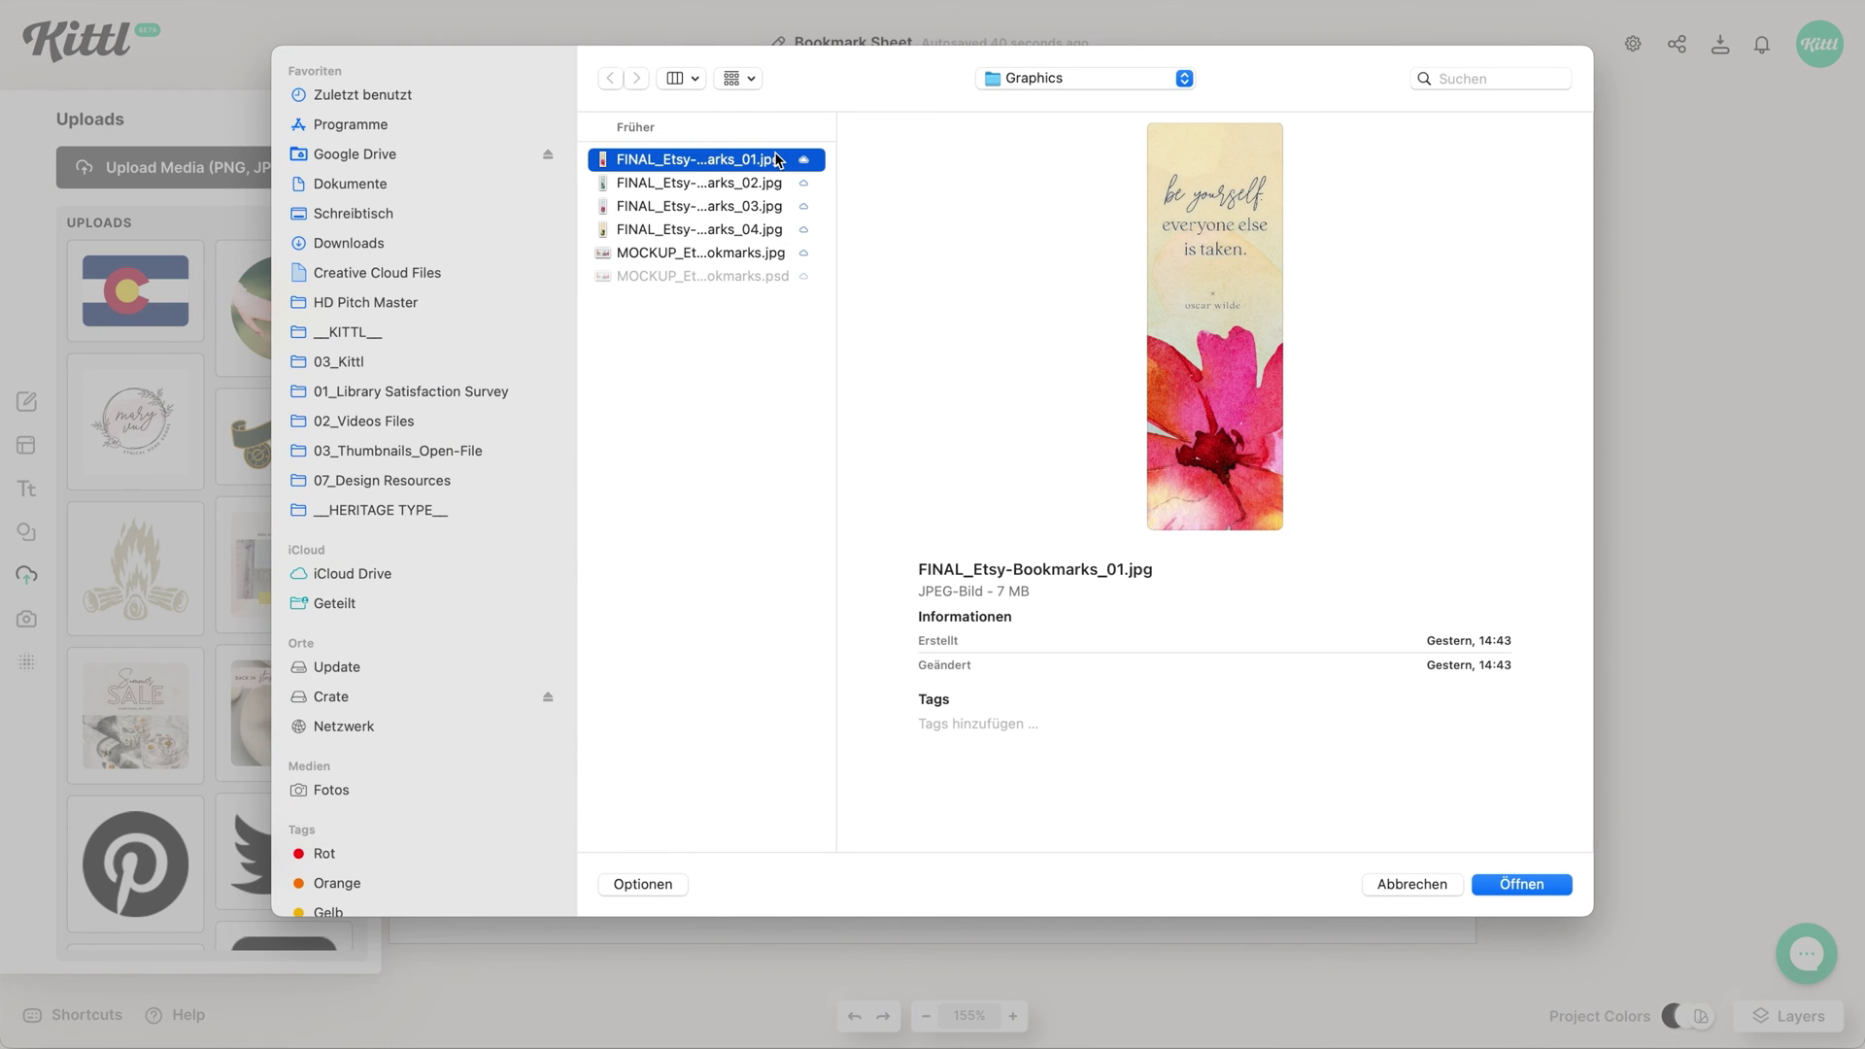
pyautogui.doubleClick(778, 160)
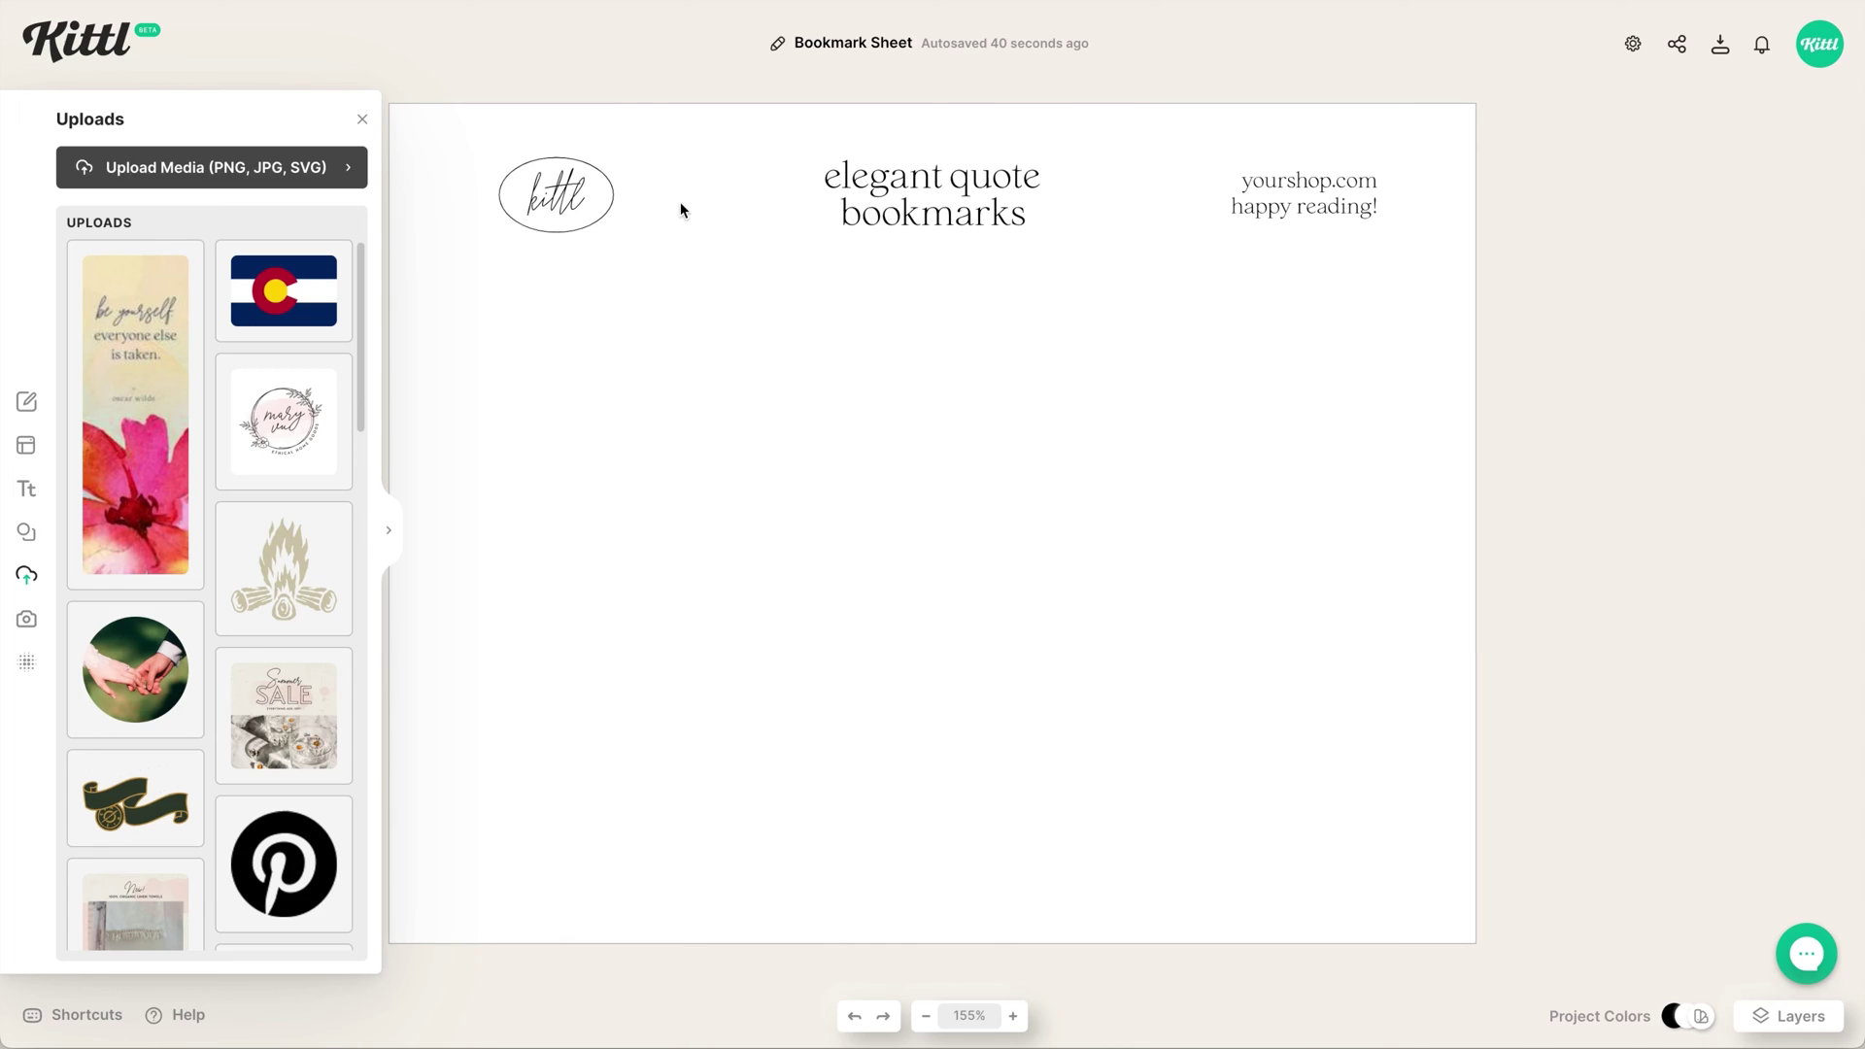
pyautogui.click(212, 167)
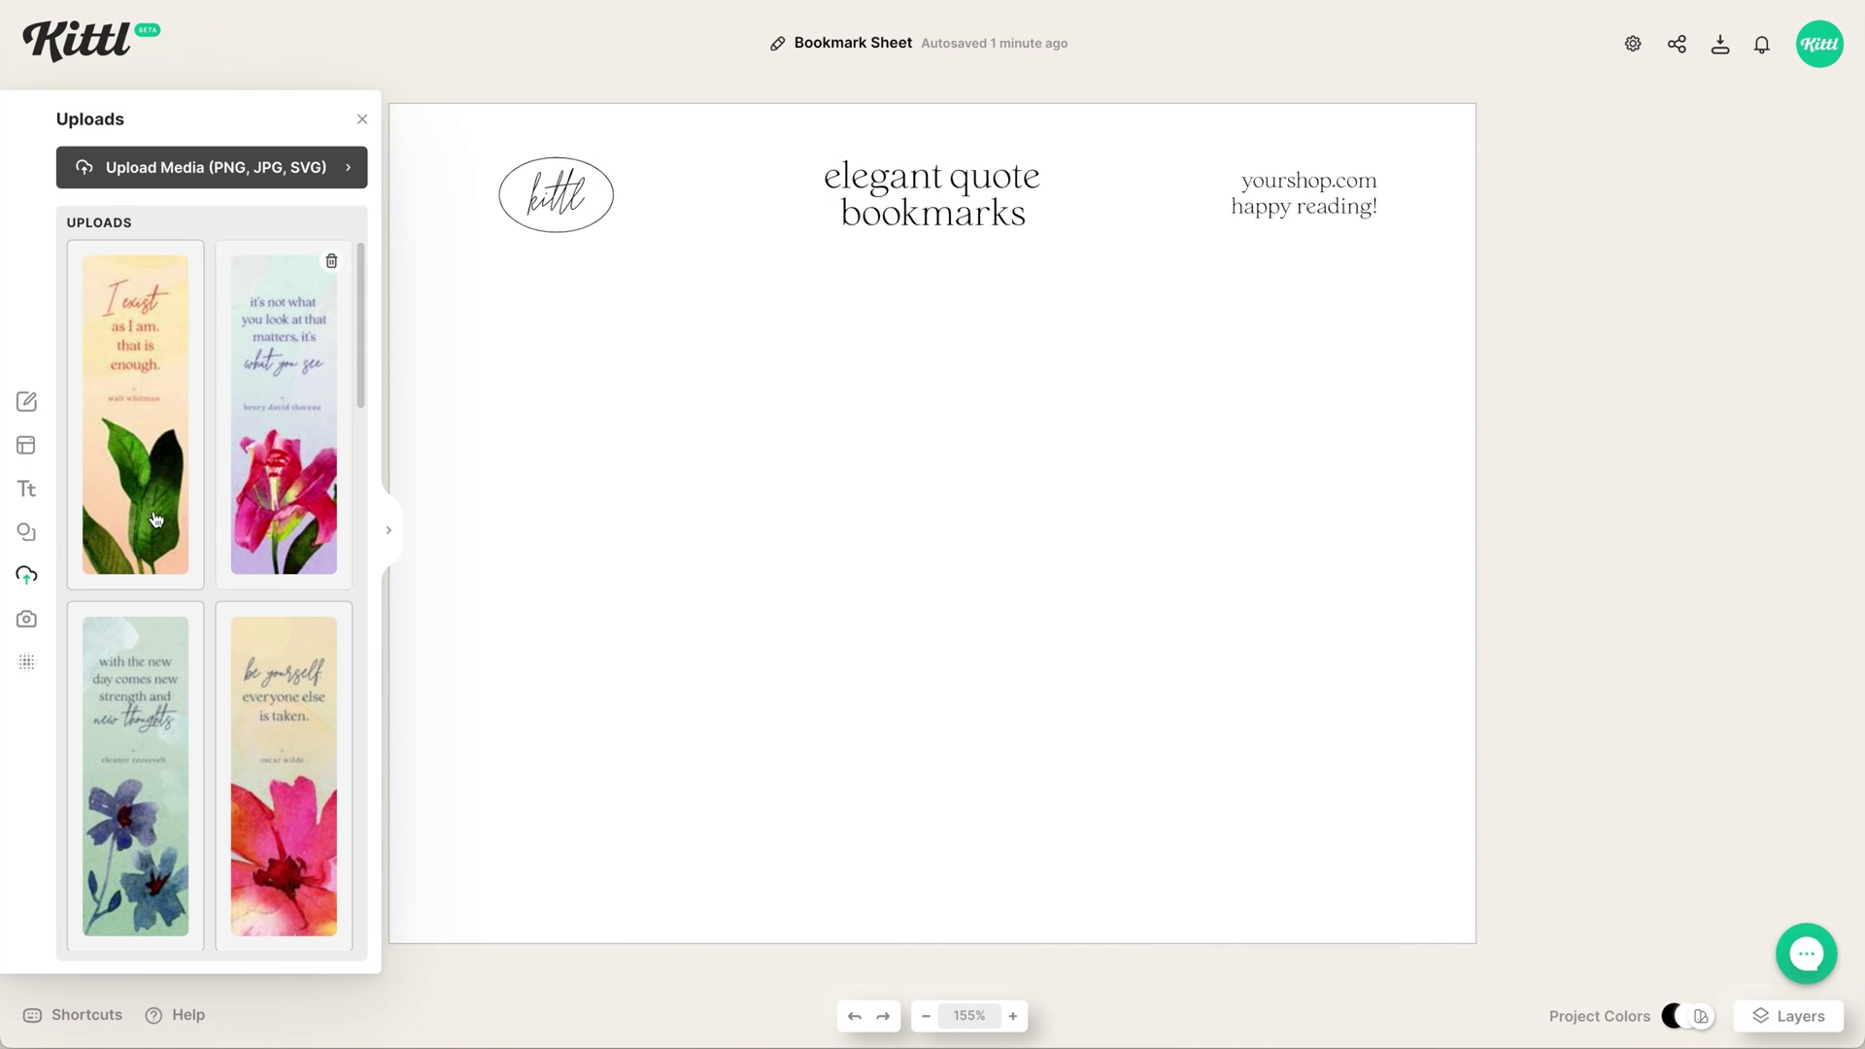
# - Place the 'be yourself' bookmark on the sheet, enlarge it, and move it lower
pyautogui.click(284, 408)
pyautogui.click(283, 777)
pyautogui.moveTo(1034, 807); pyautogui.dragTo(826, 598)
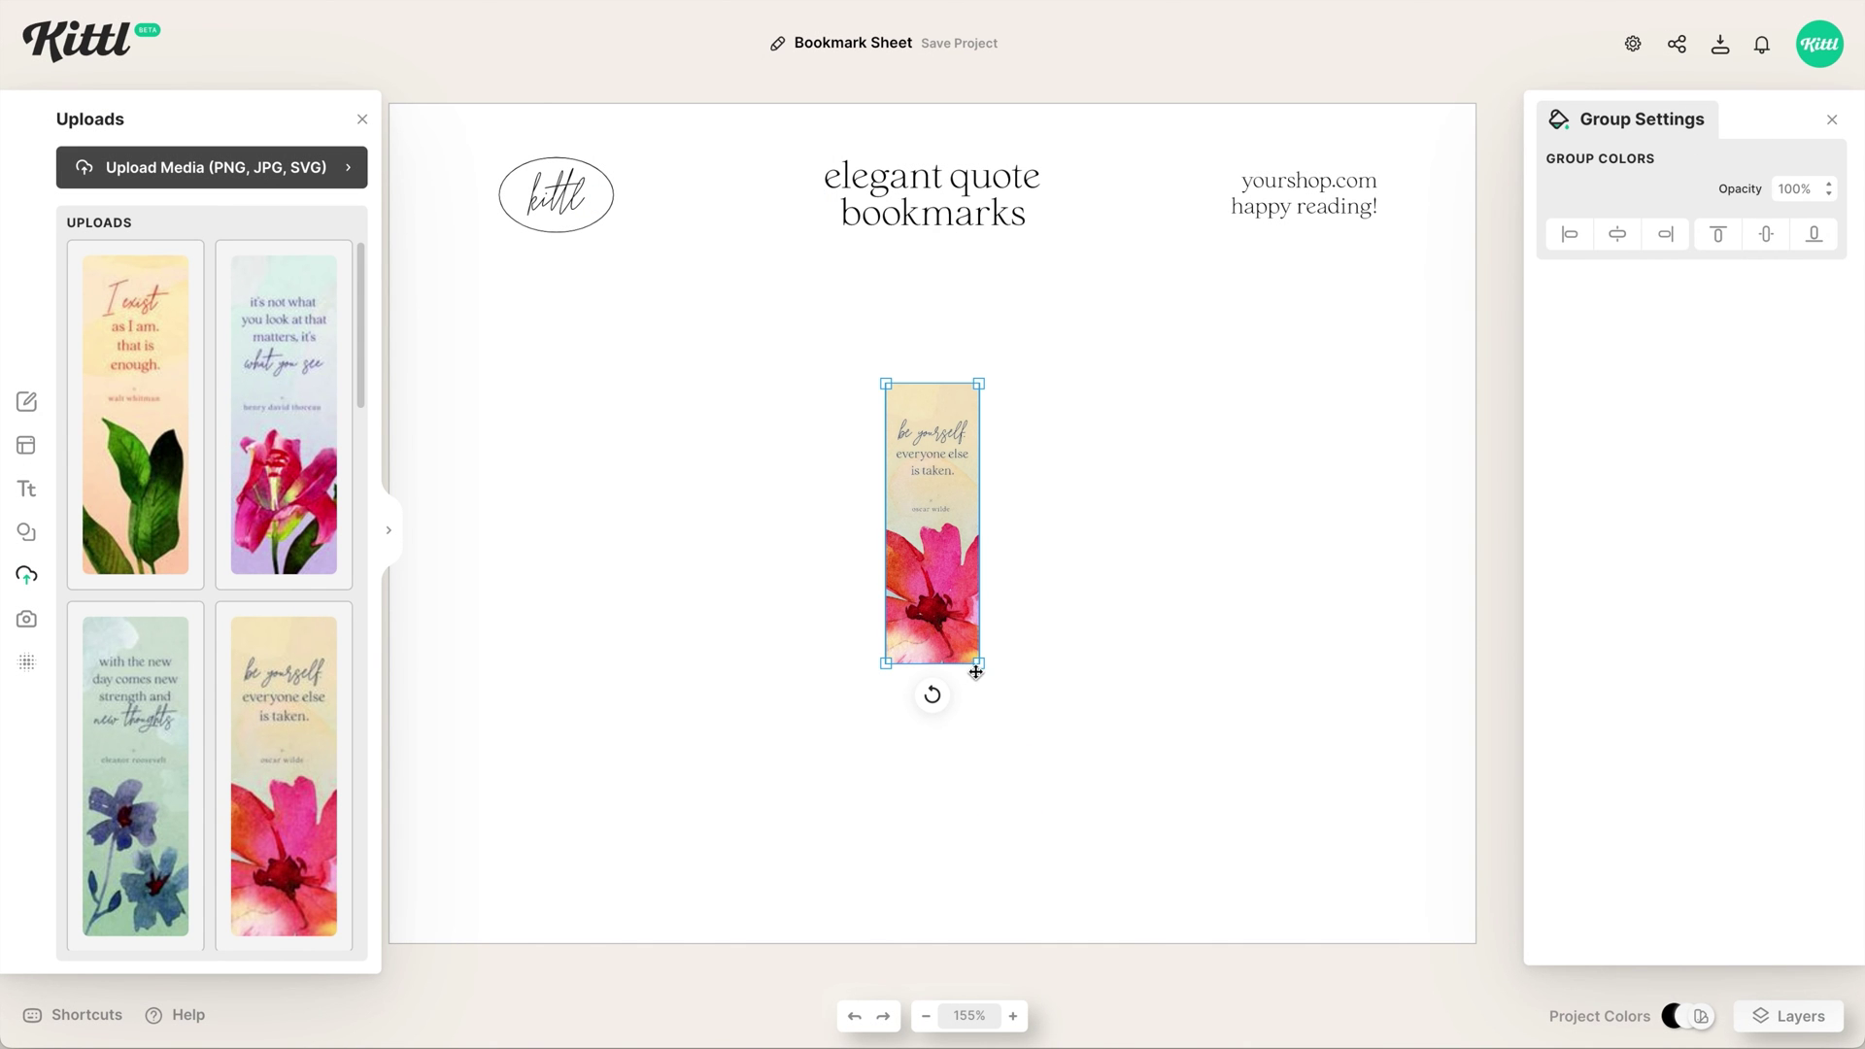
pyautogui.click(361, 118)
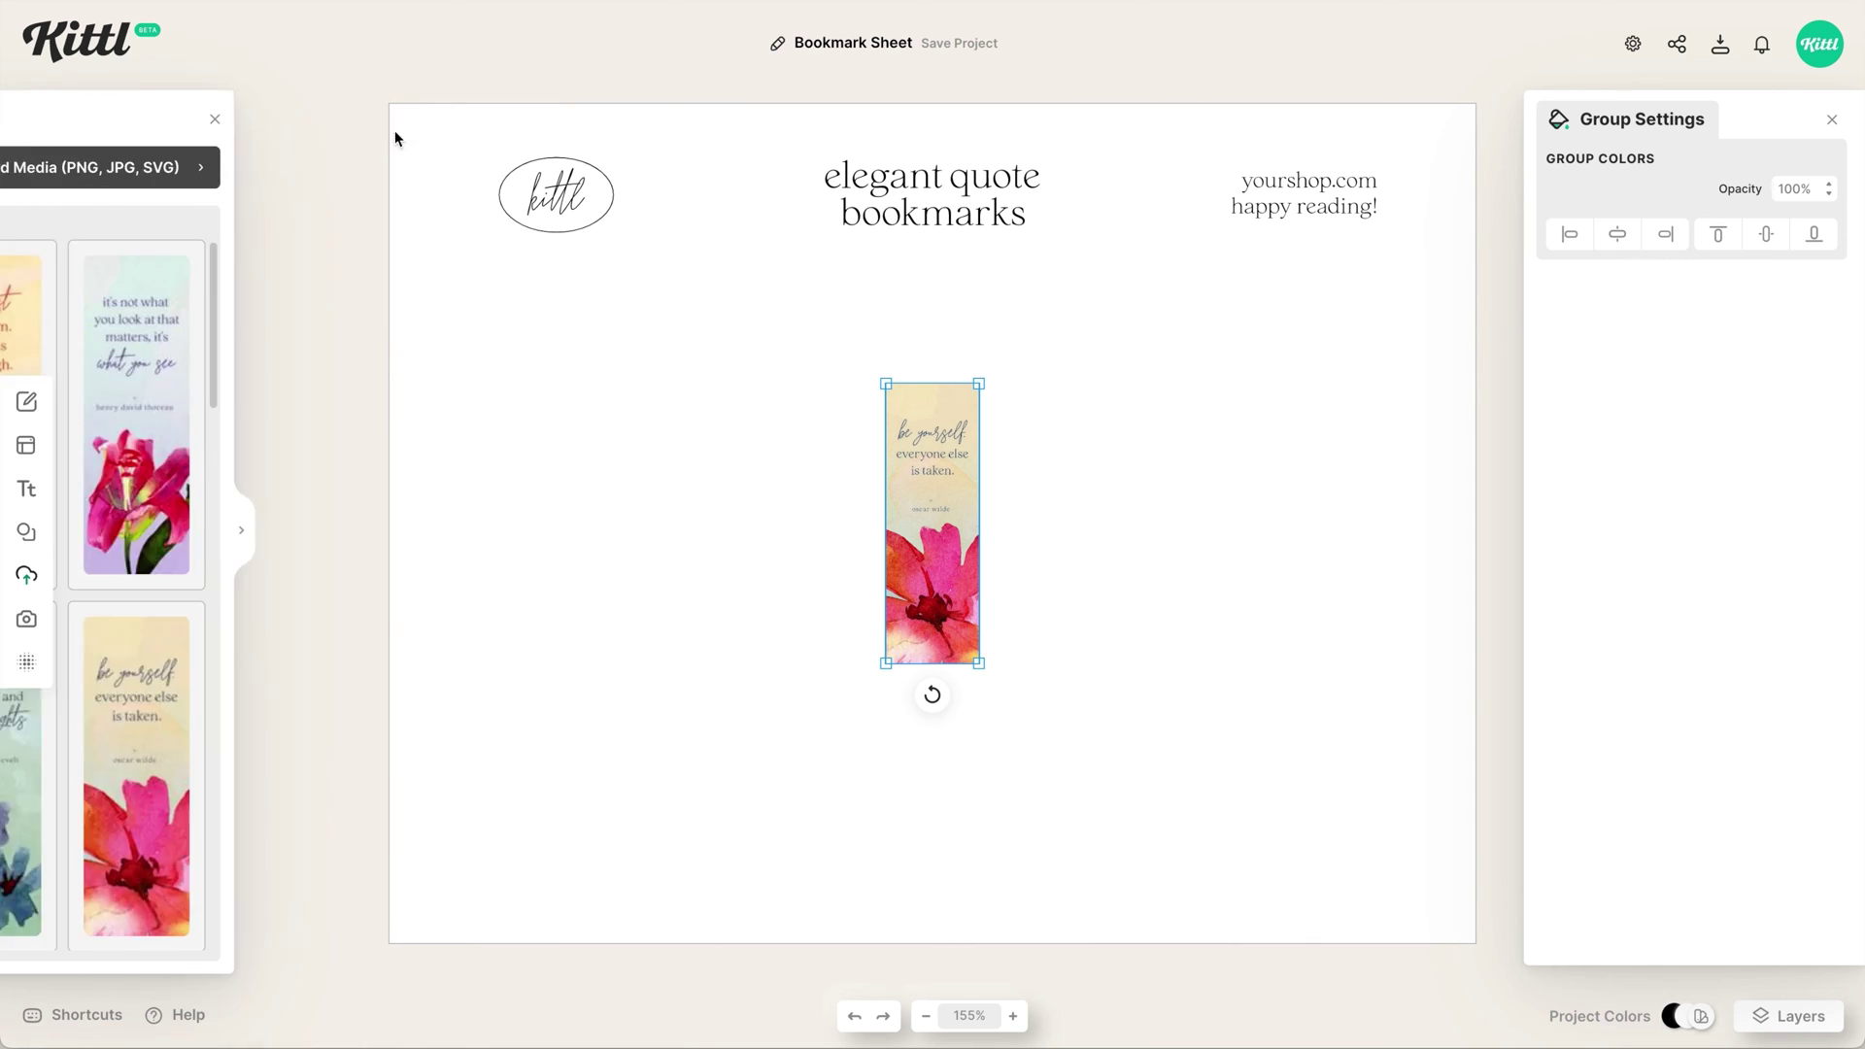
pyautogui.moveTo(979, 663); pyautogui.dragTo(1056, 796)
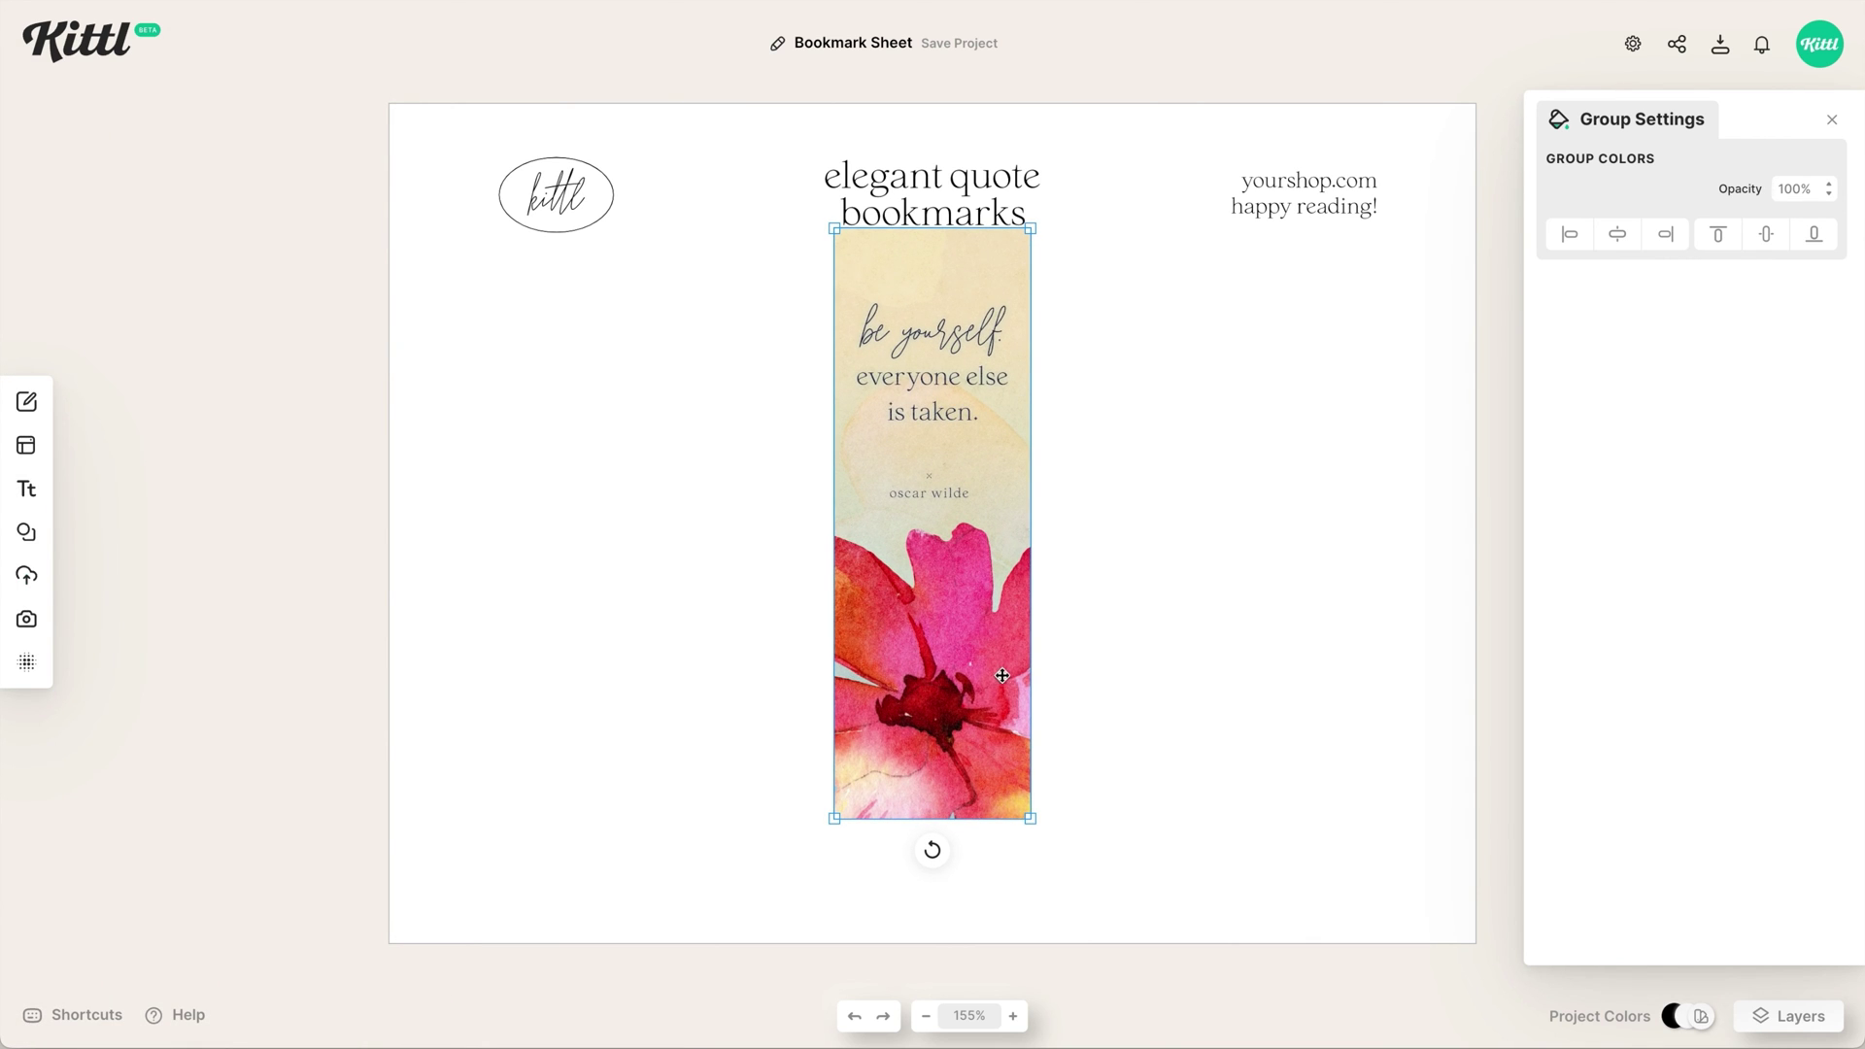
pyautogui.moveTo(1002, 676); pyautogui.dragTo(999, 720)
pyautogui.click(1631, 40)
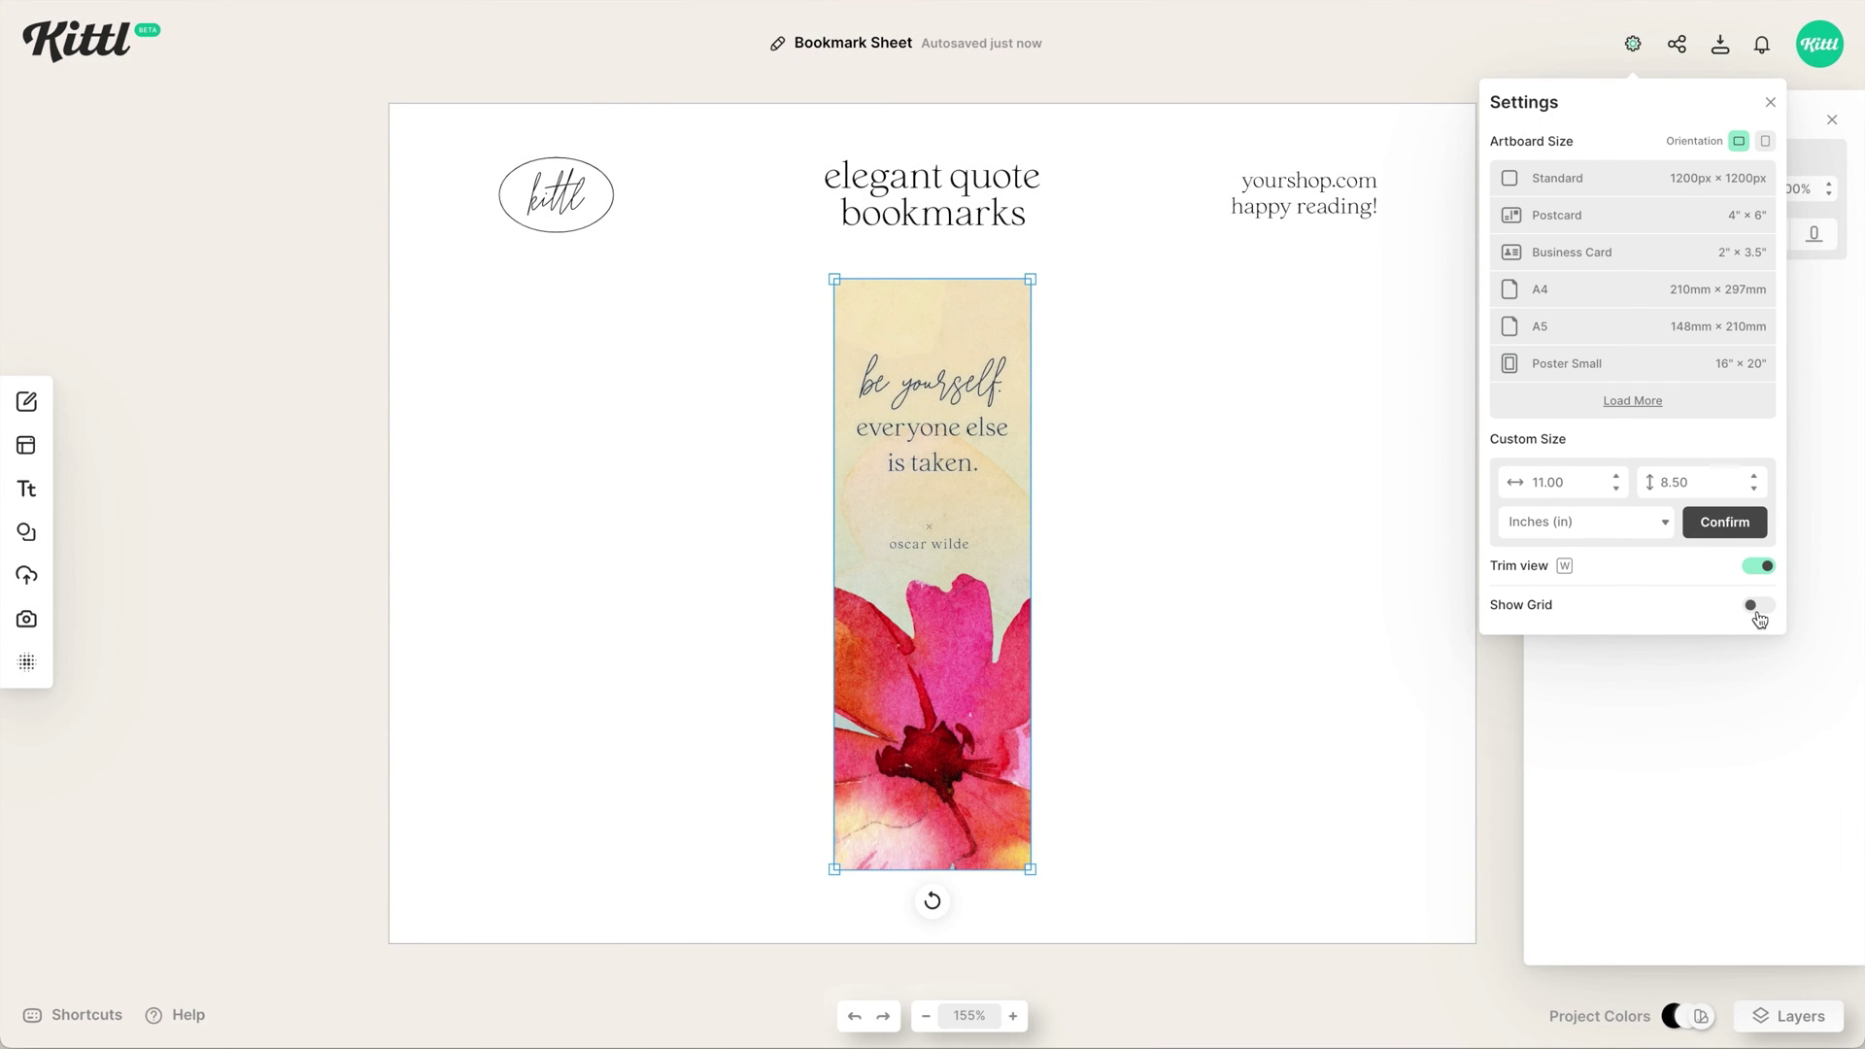
# - Show the grid and move the stacked bookmarks to the sheet's left side
pyautogui.click(1754, 606)
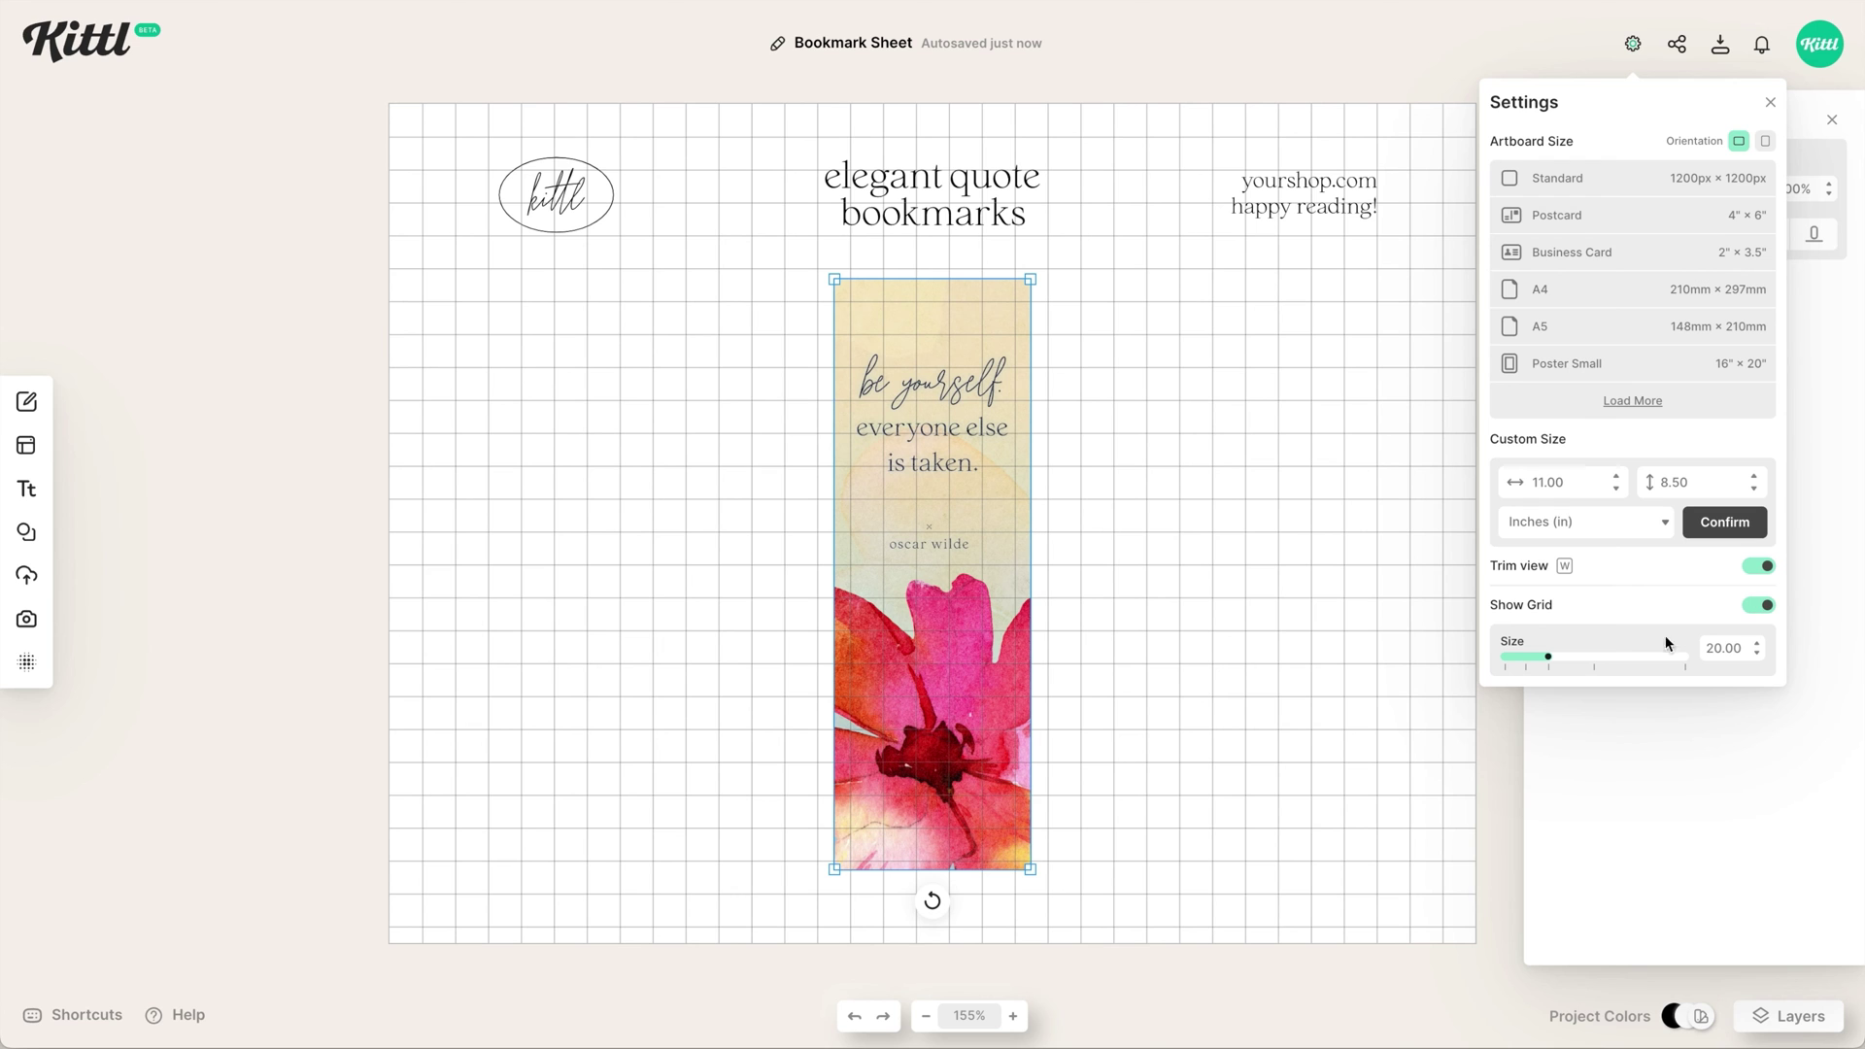
pyautogui.click(961, 670)
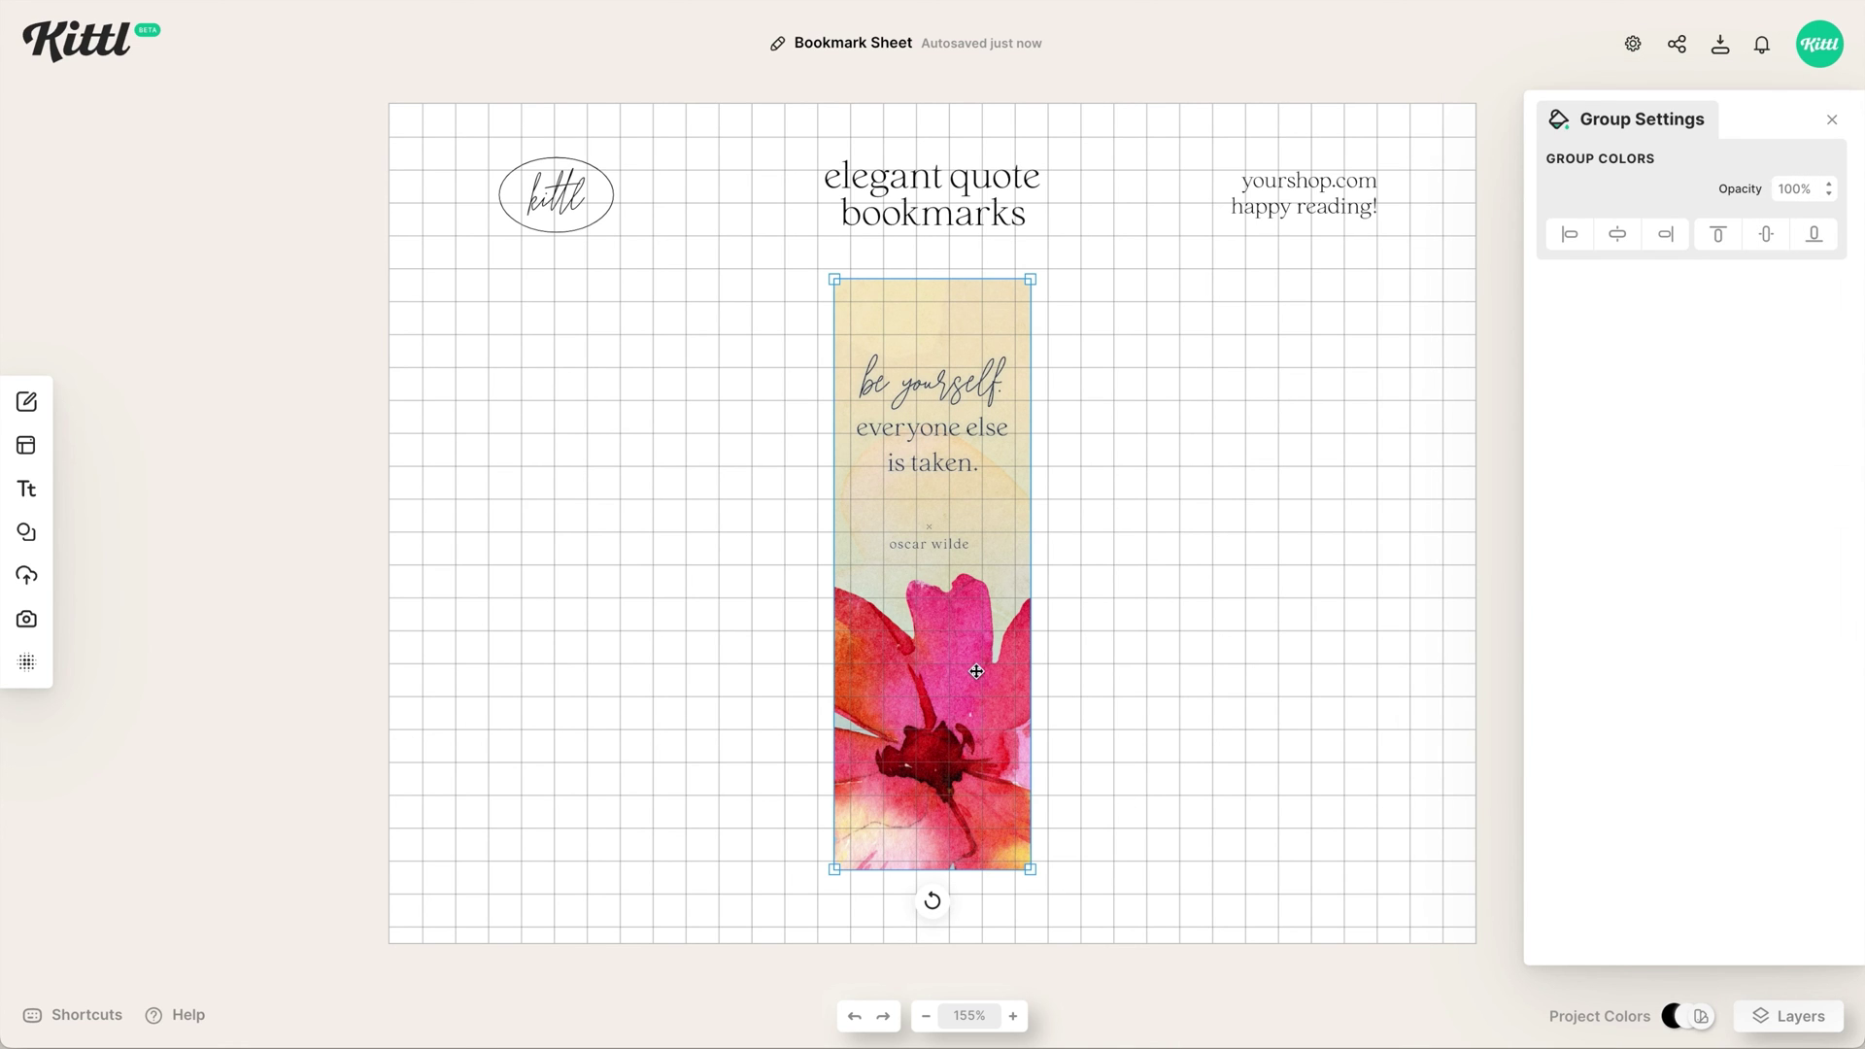
pyautogui.moveTo(966, 669); pyautogui.dragTo(958, 665)
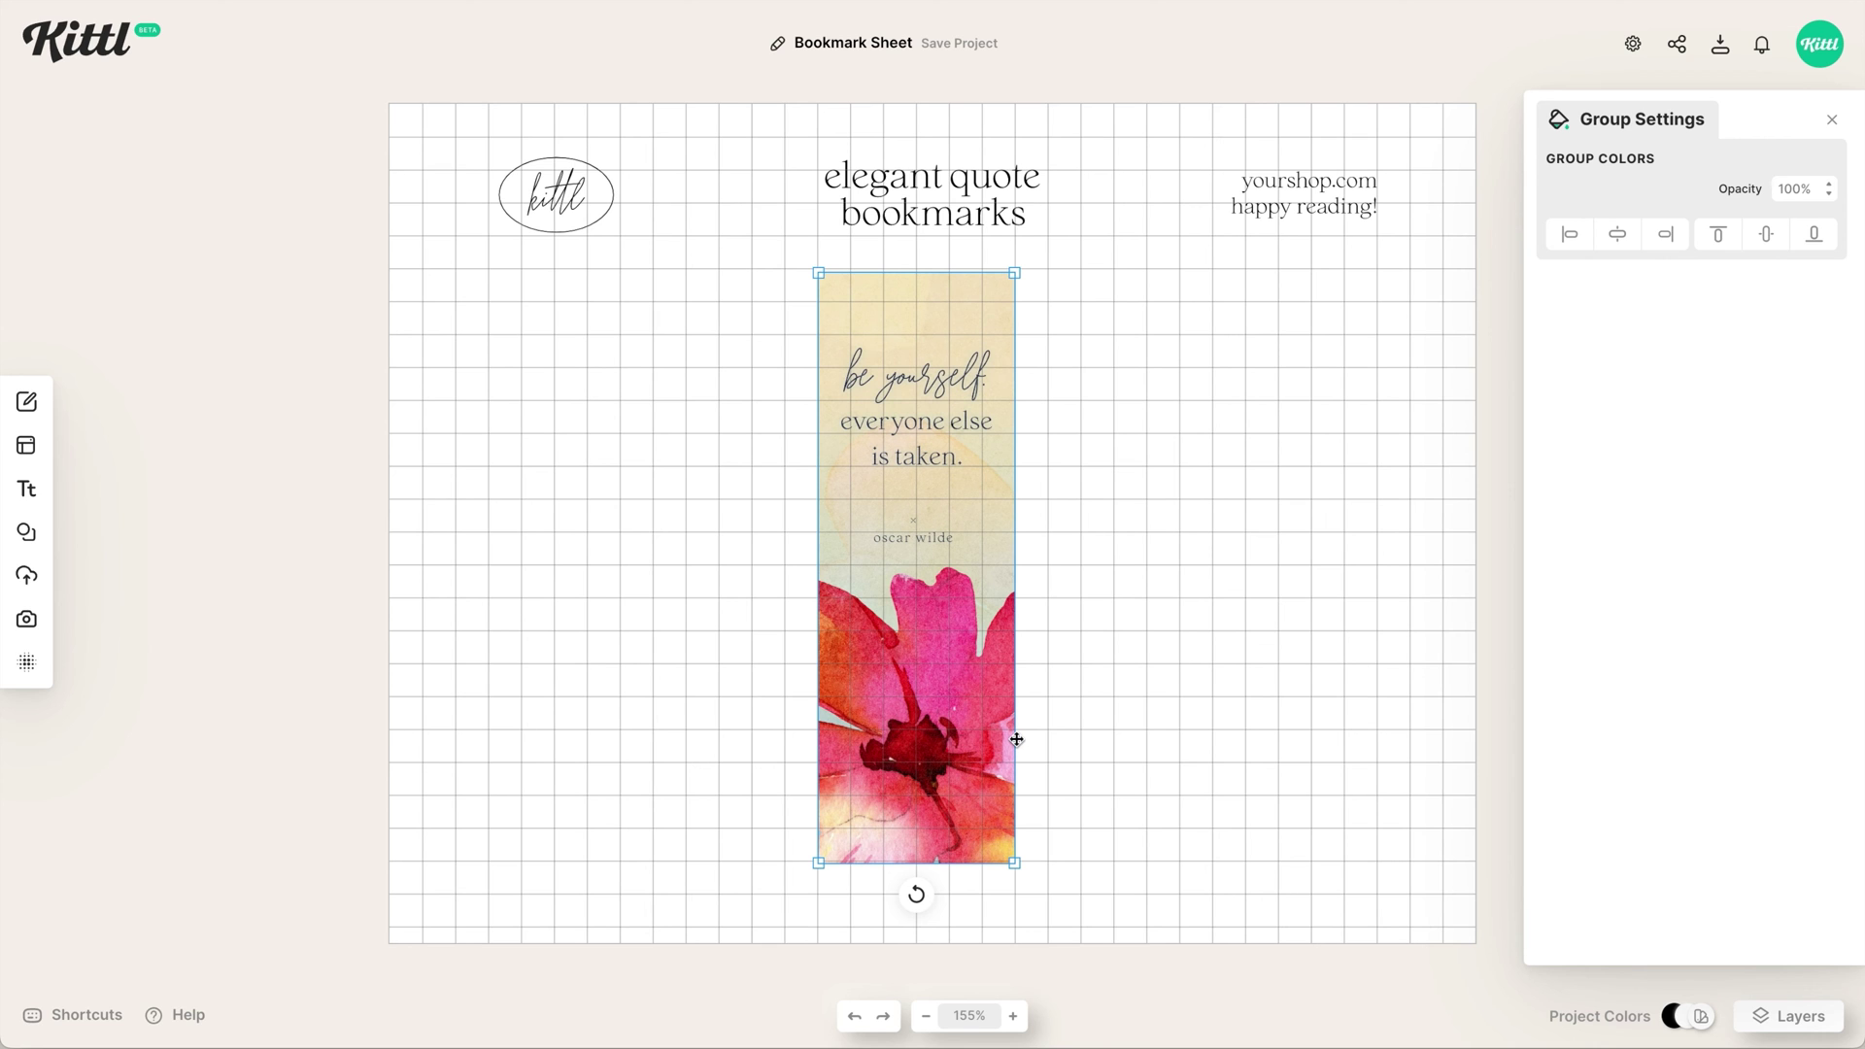
pyautogui.moveTo(970, 740); pyautogui.dragTo(641, 761)
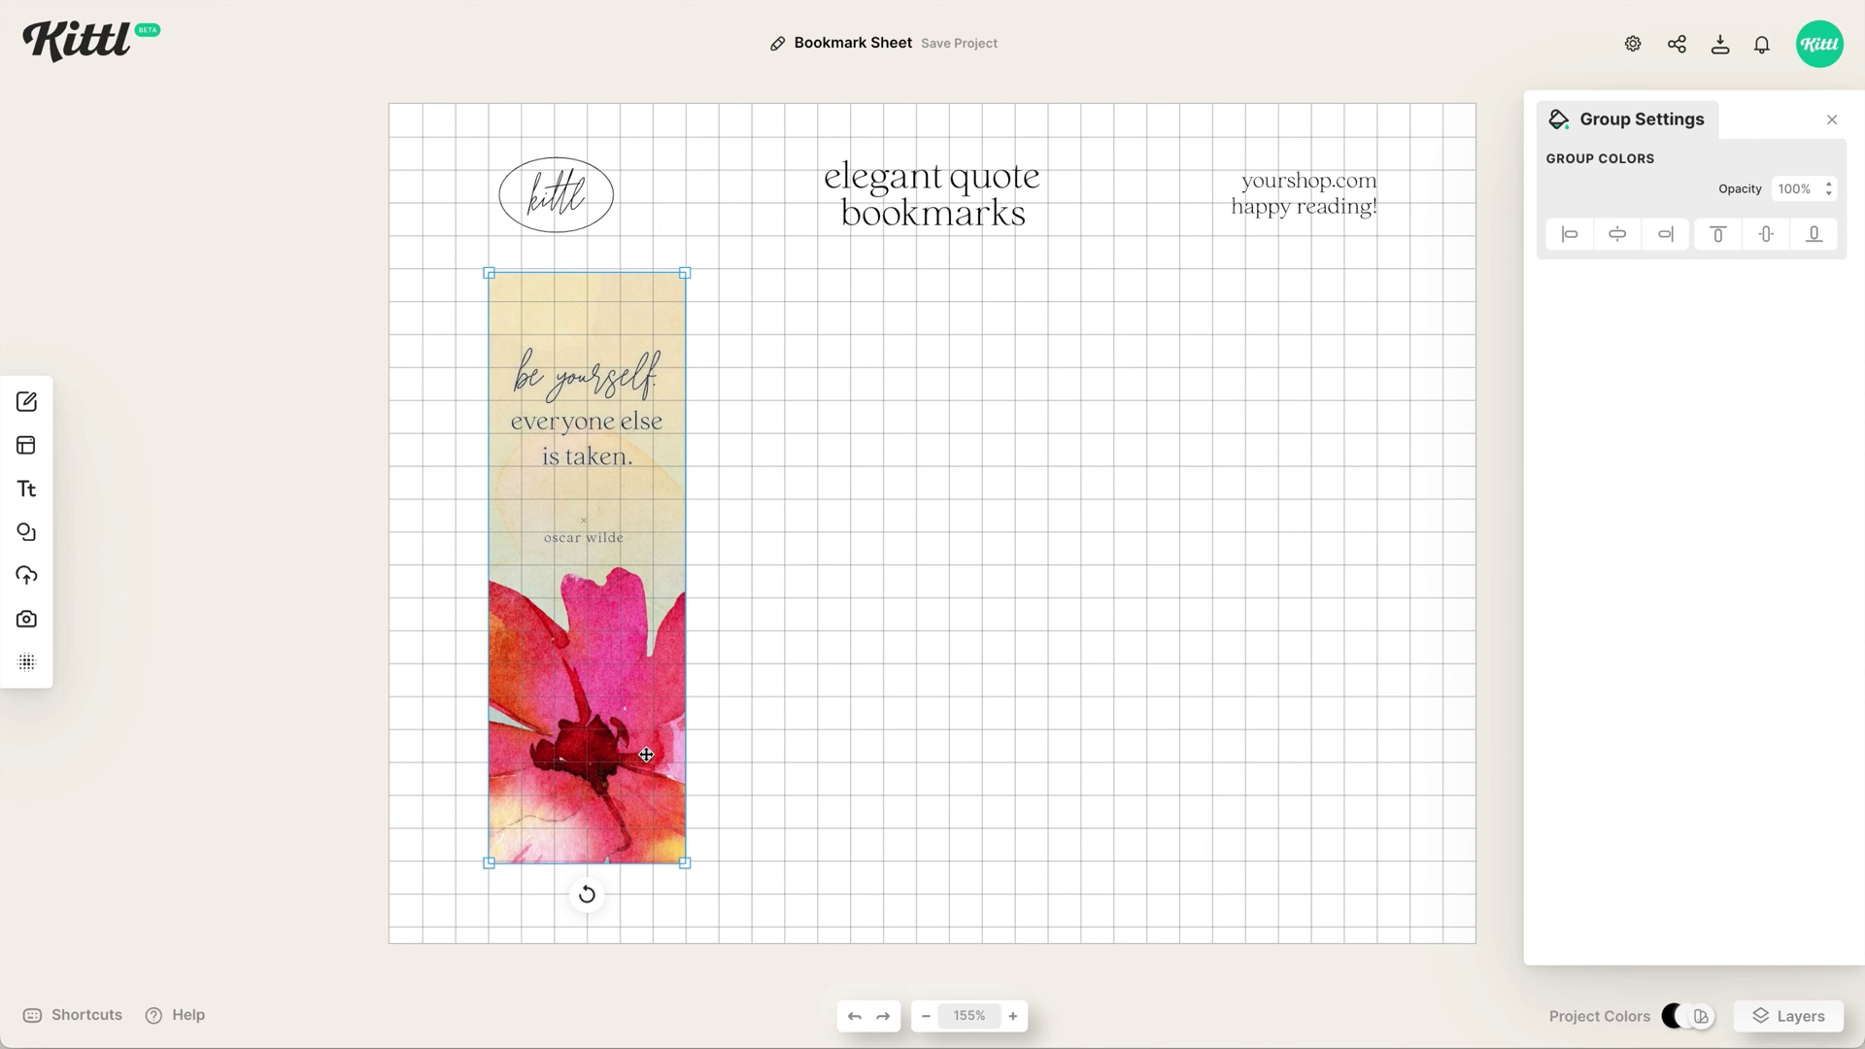
pyautogui.scroll(5, 646, 755)
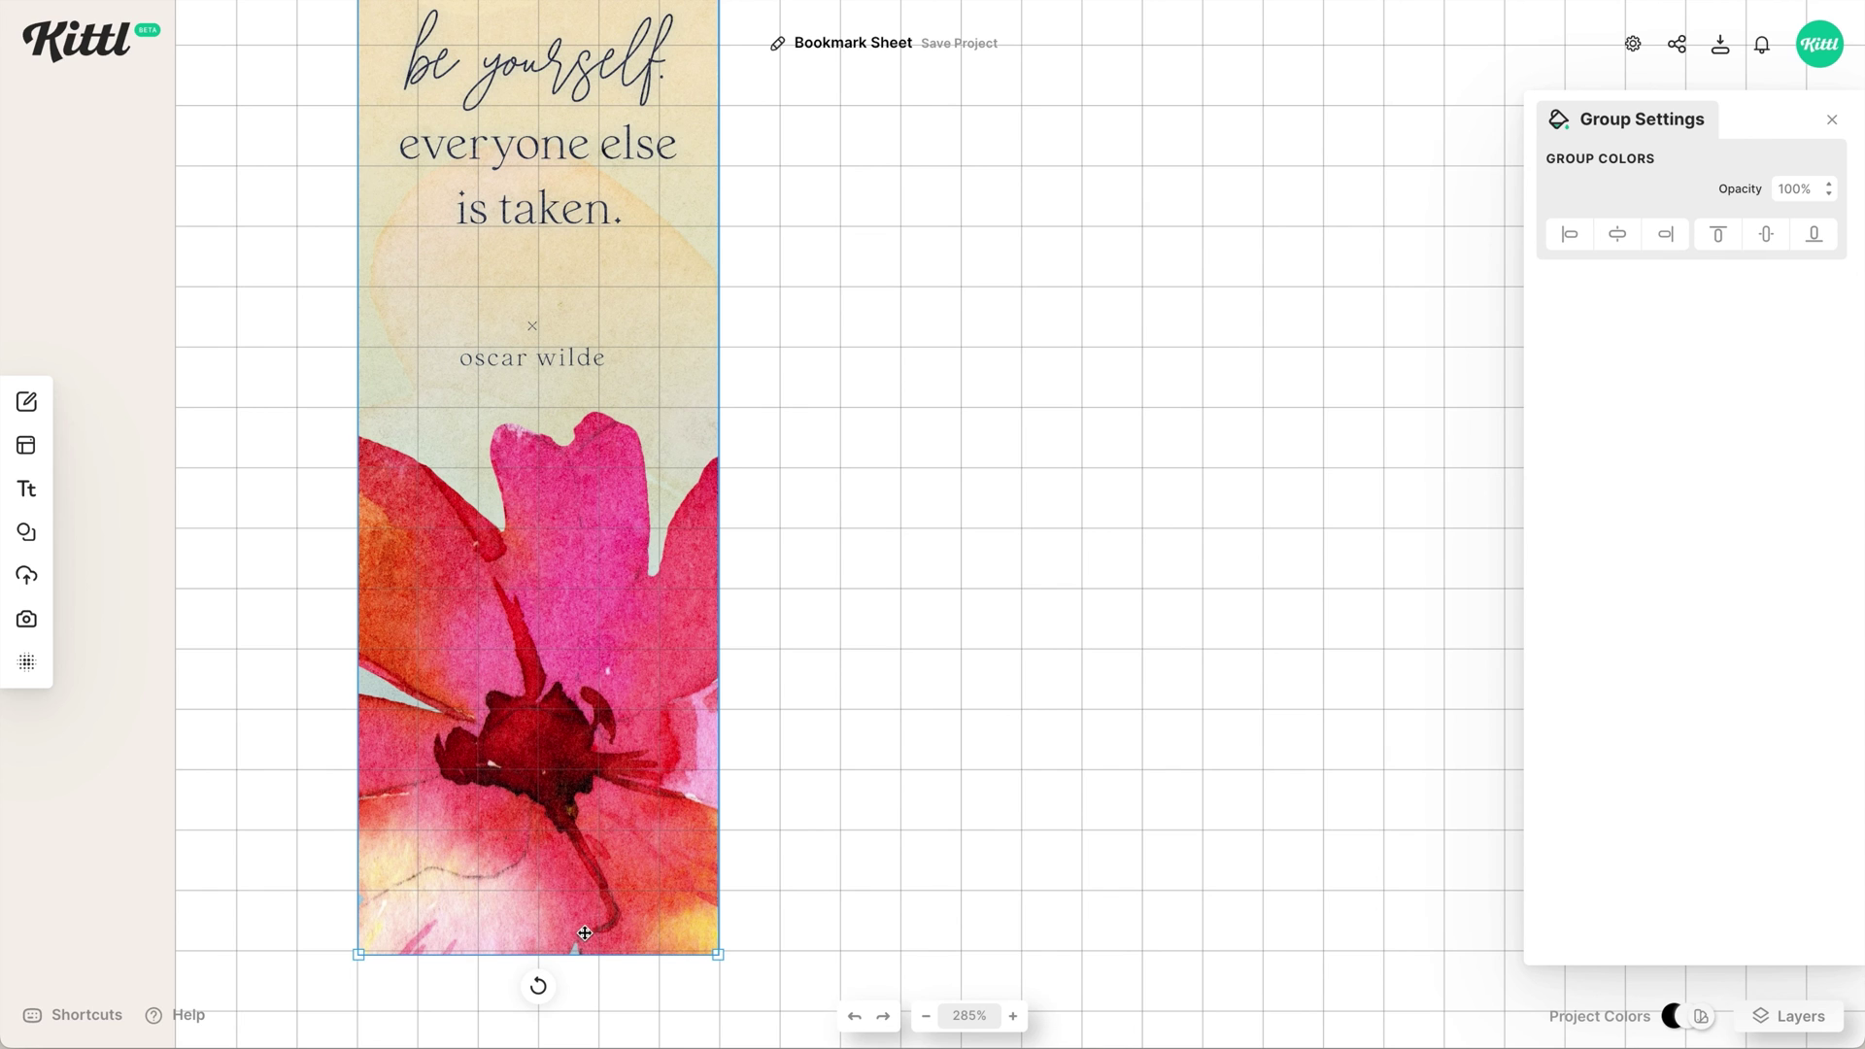
pyautogui.moveTo(585, 931); pyautogui.dragTo(585, 928)
pyautogui.click(917, 824)
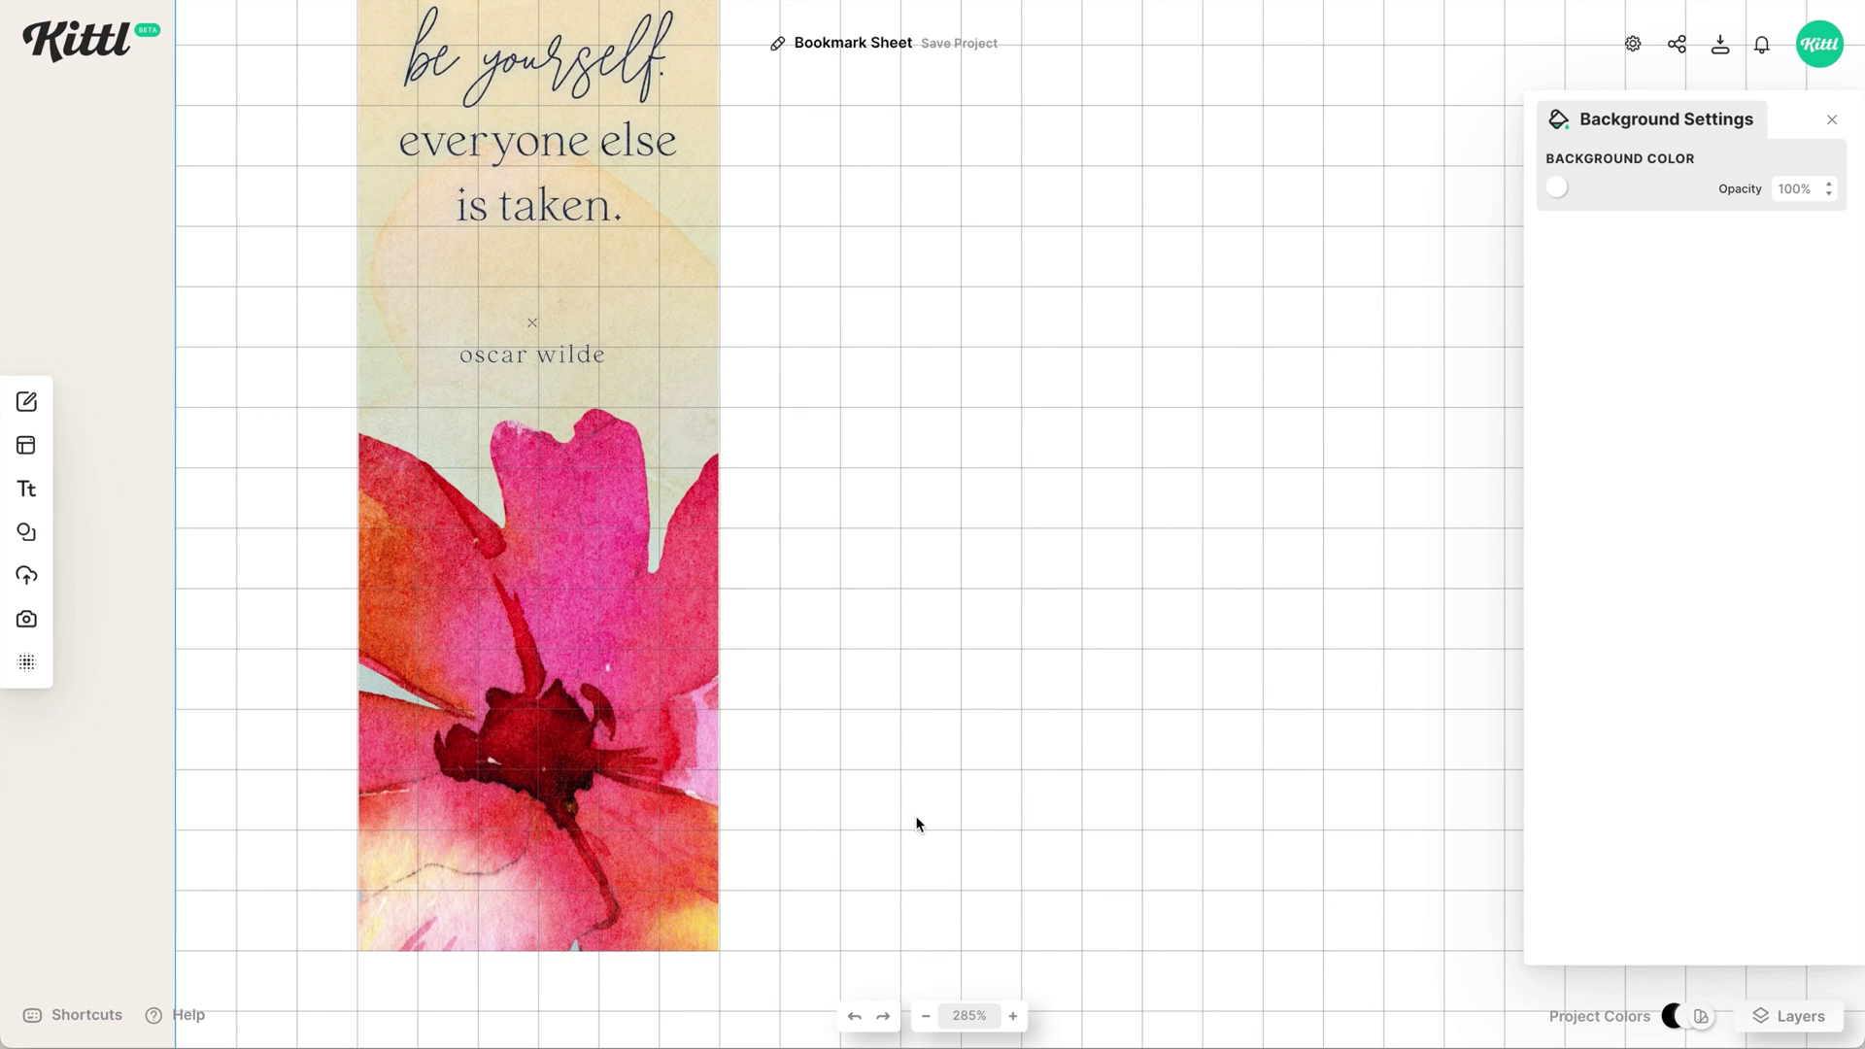
pyautogui.scroll(-3, 917, 824)
pyautogui.scroll(1, 917, 824)
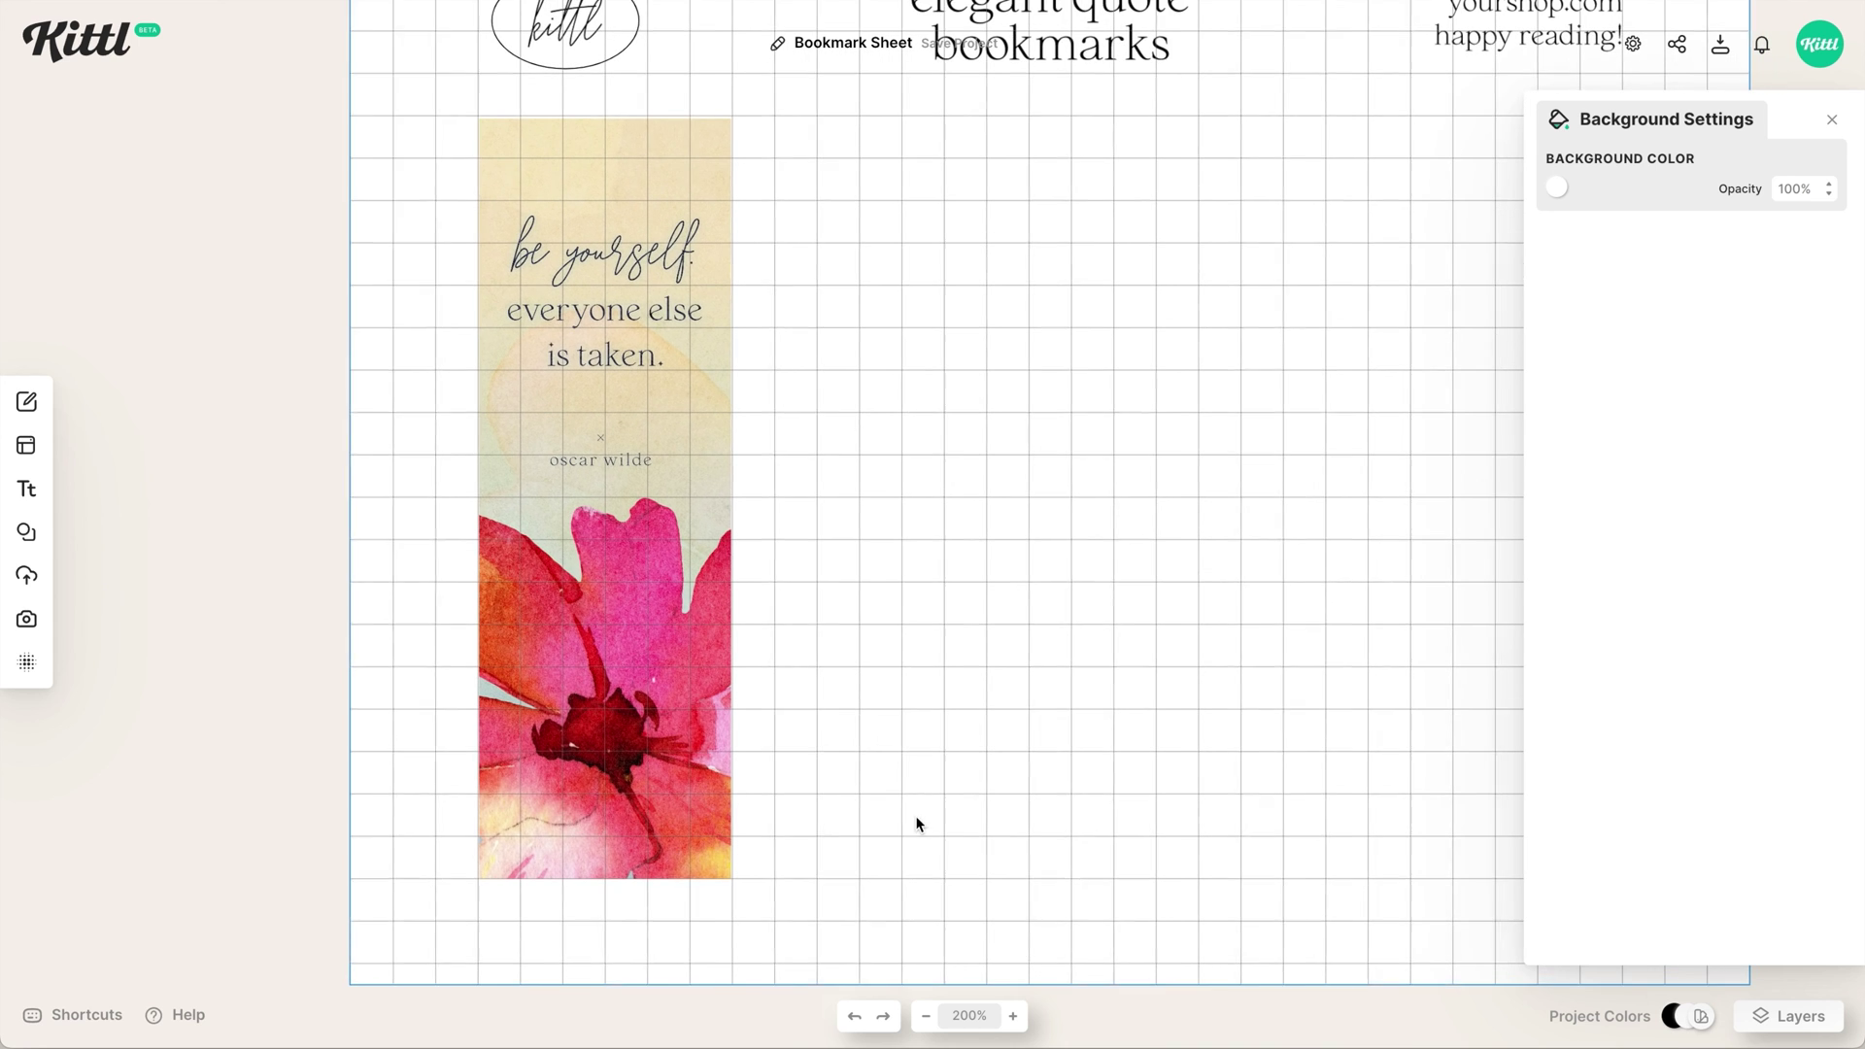
# - Slide the 'be yourself', Eleanor Roosevelt and 'it's not what' bookmarks right into a row, then hide the grid
pyautogui.click(675, 721)
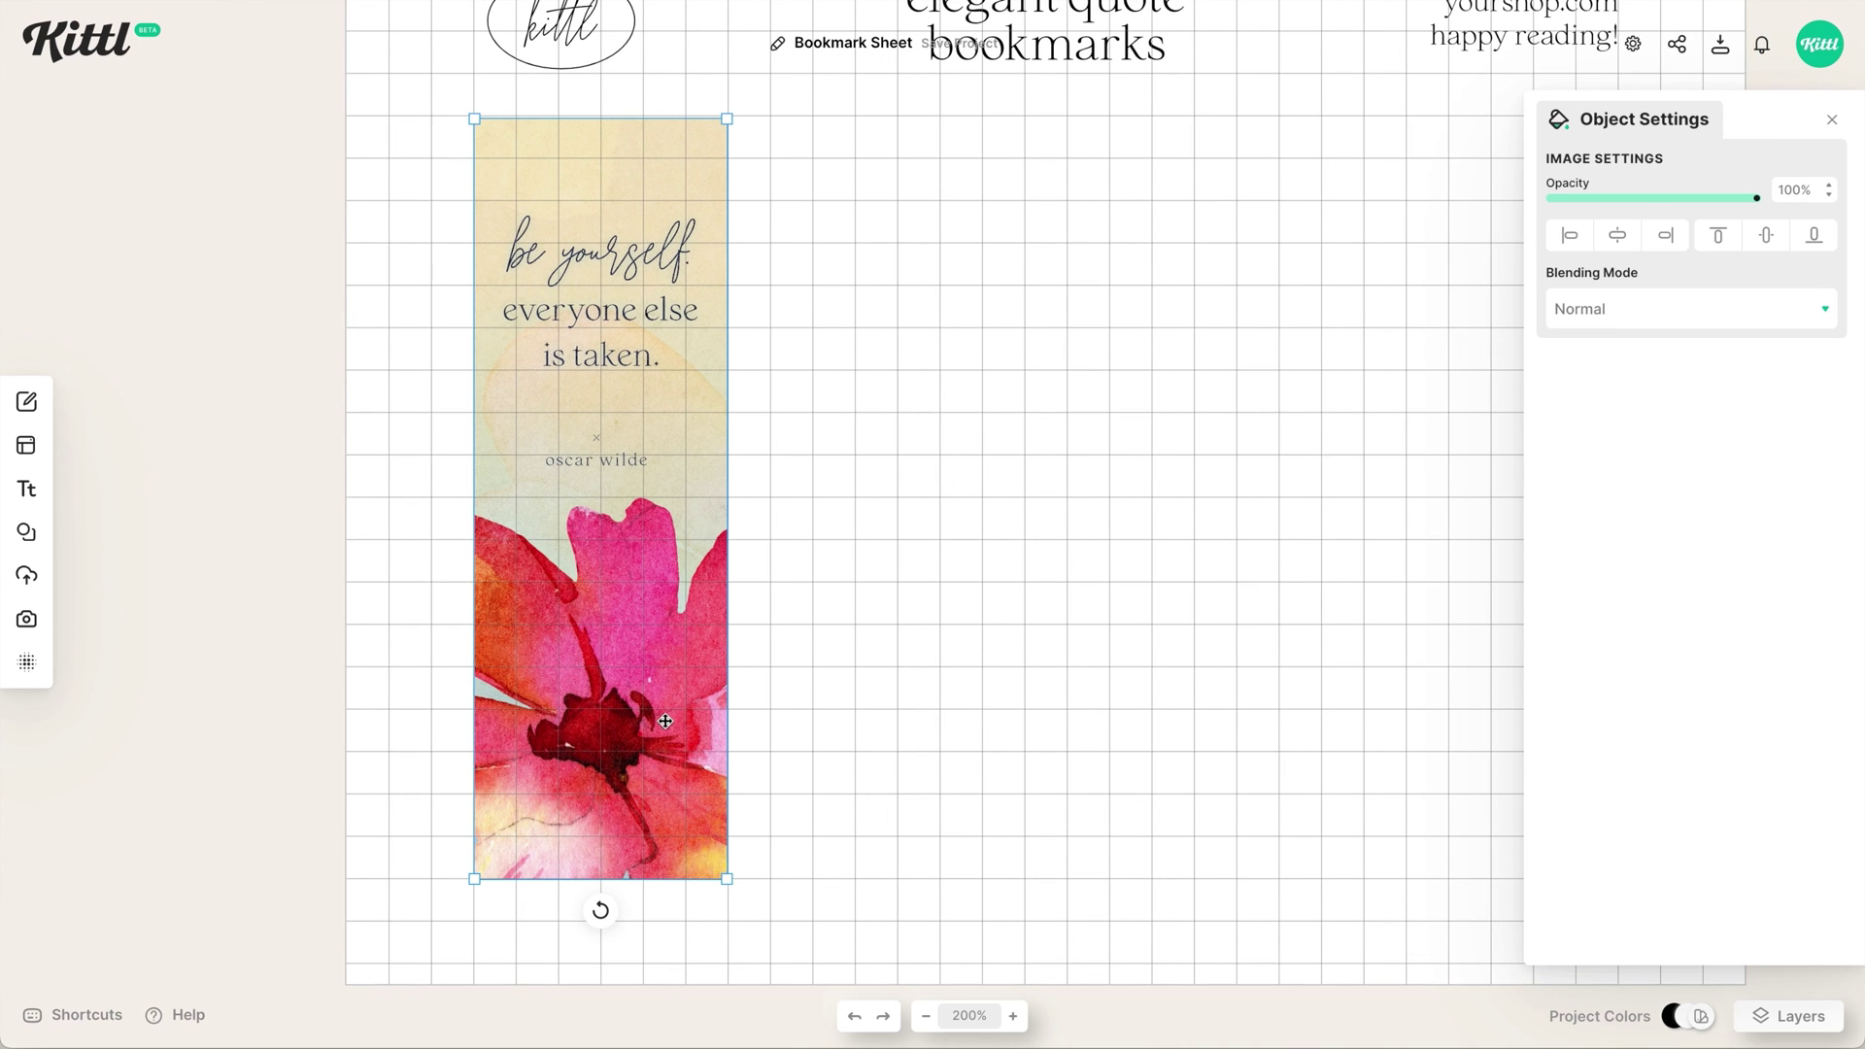
pyautogui.moveTo(665, 721); pyautogui.dragTo(963, 729)
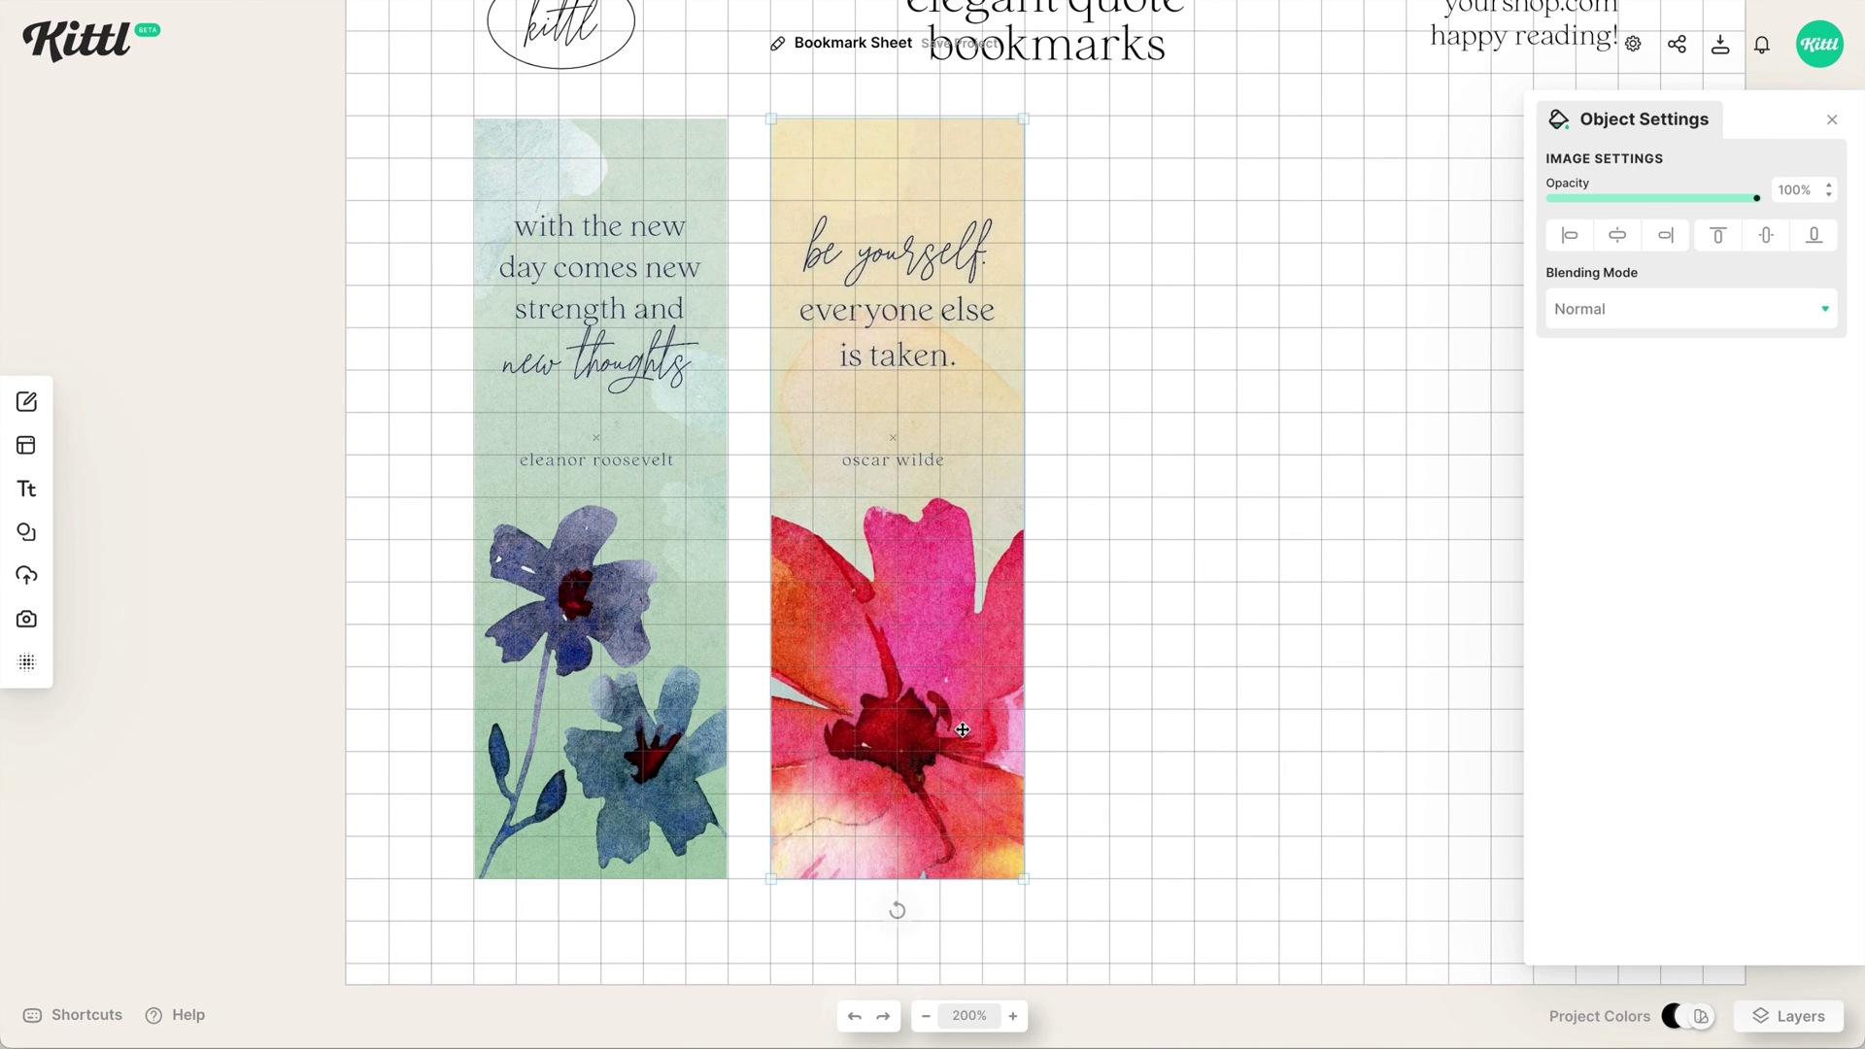
pyautogui.click(667, 704)
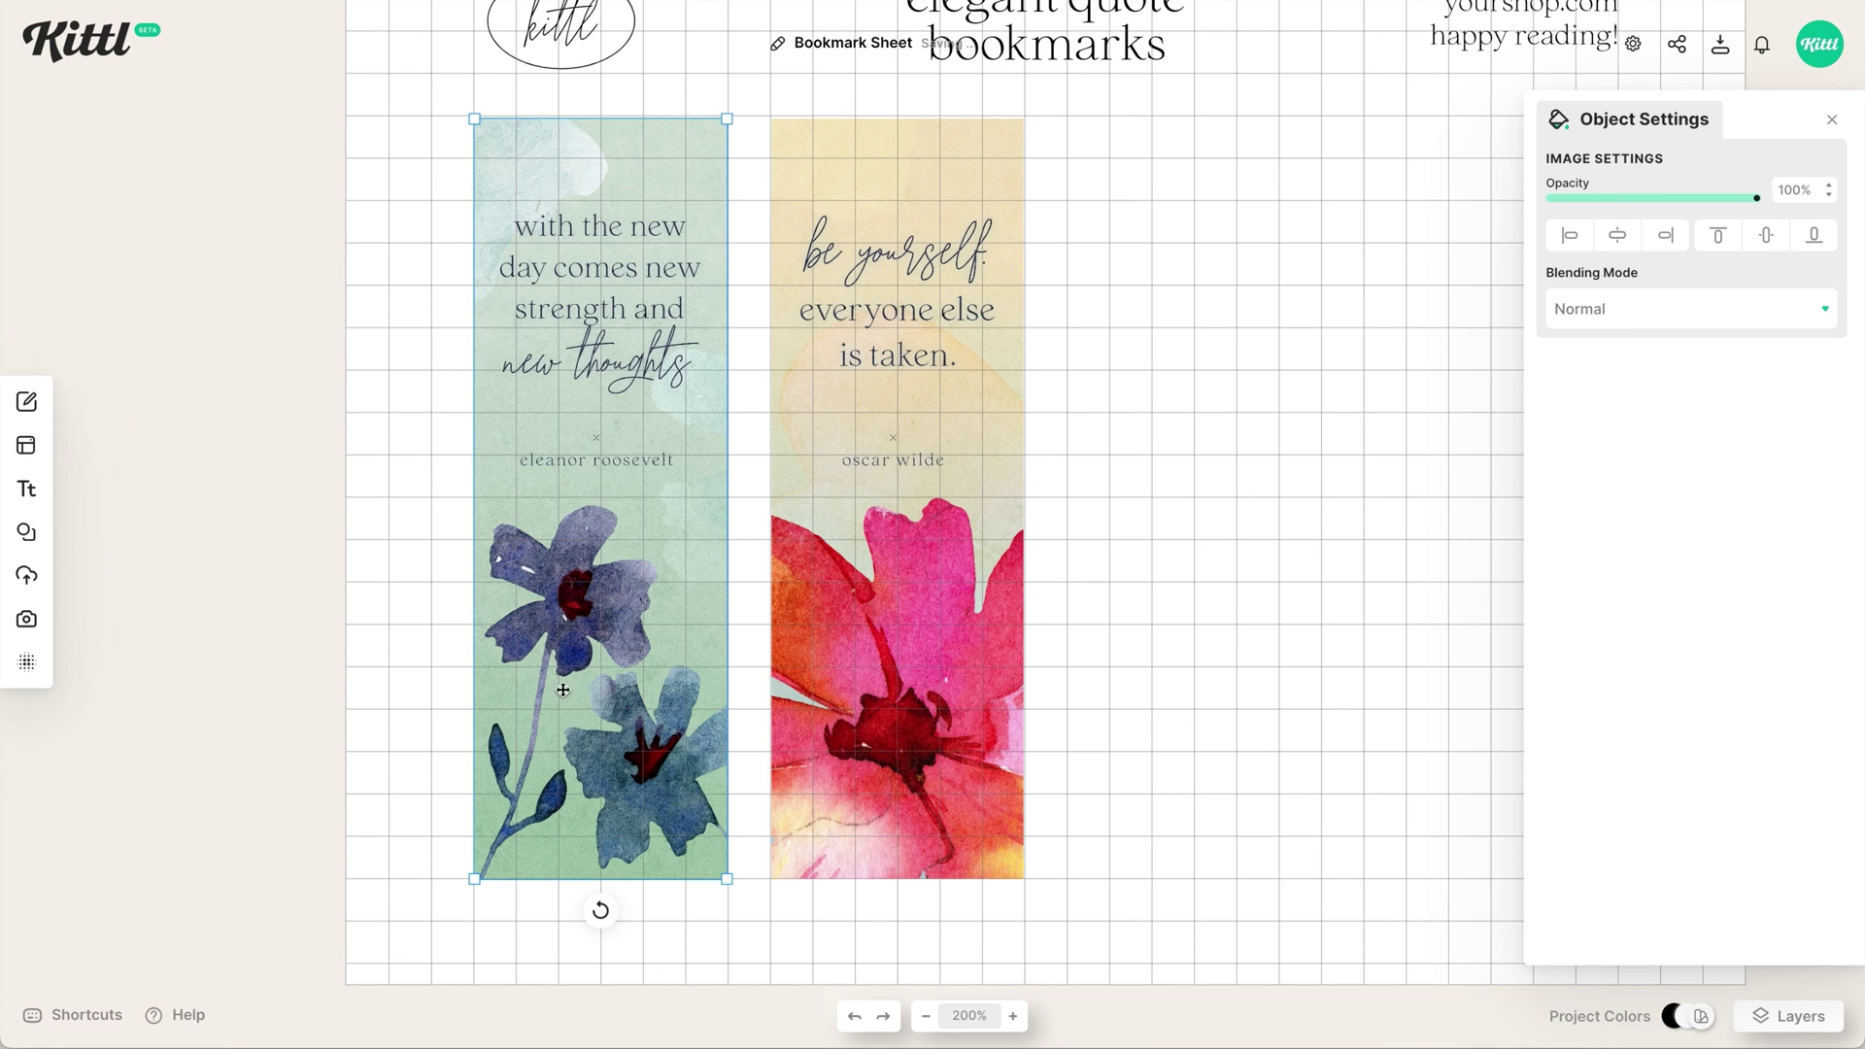
pyautogui.moveTo(562, 689); pyautogui.dragTo(1156, 690)
pyautogui.hscroll(5, 1156, 689)
pyautogui.moveTo(376, 667); pyautogui.dragTo(1267, 666)
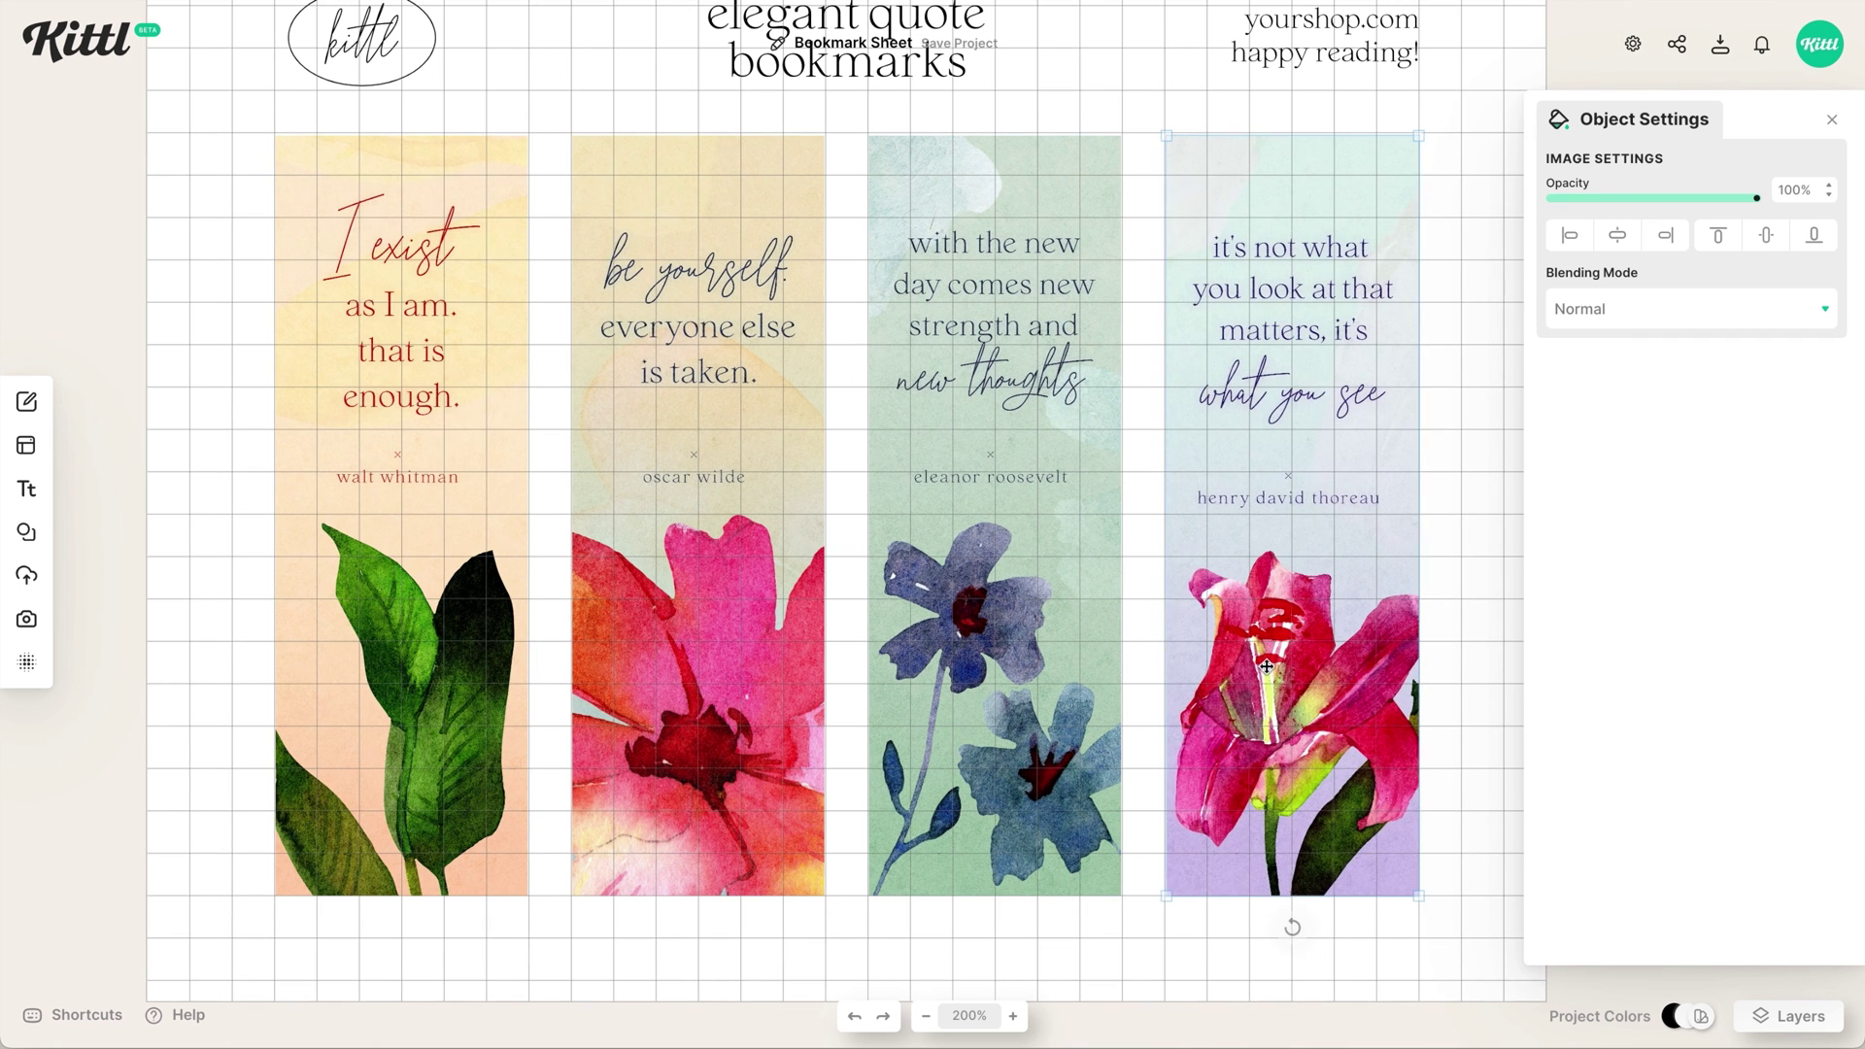
pyautogui.click(1448, 695)
pyautogui.hotkey('shift', '1')
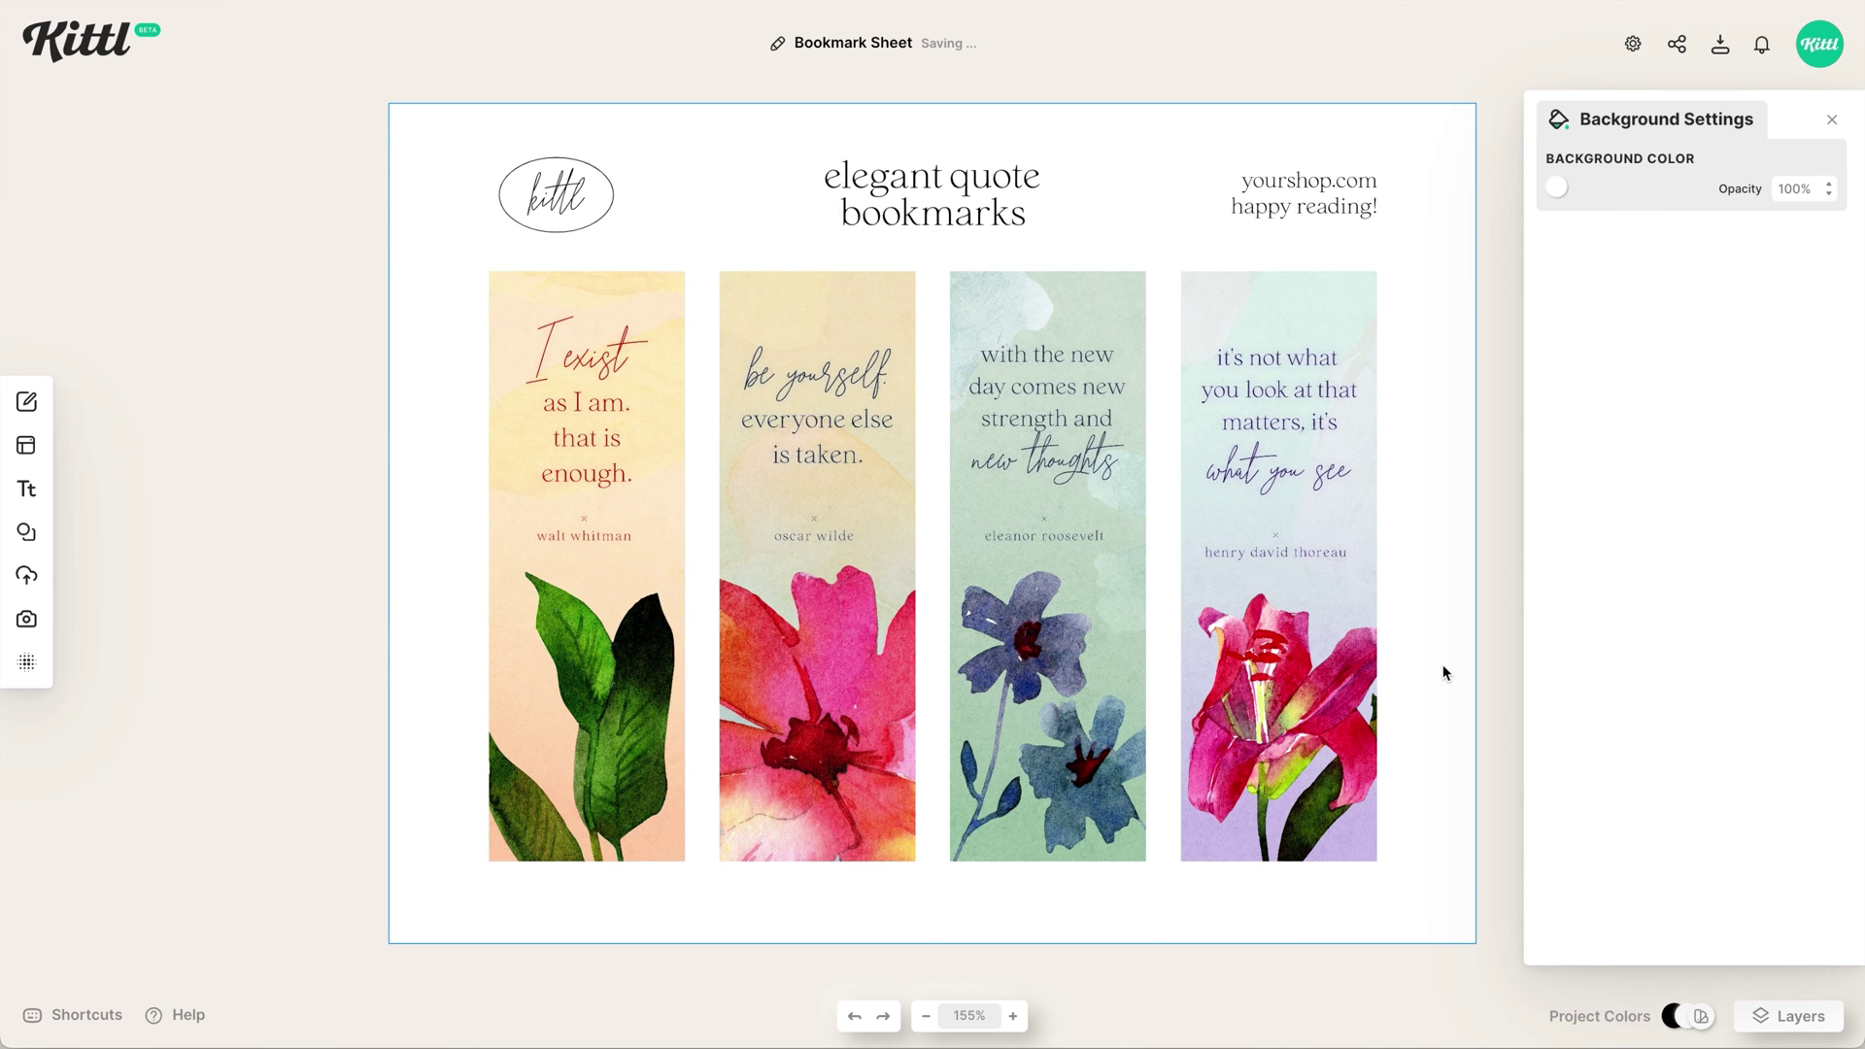
# - Add a black square and shrink it into a short thin bar at the first bookmark's top corner
pyautogui.click(23, 534)
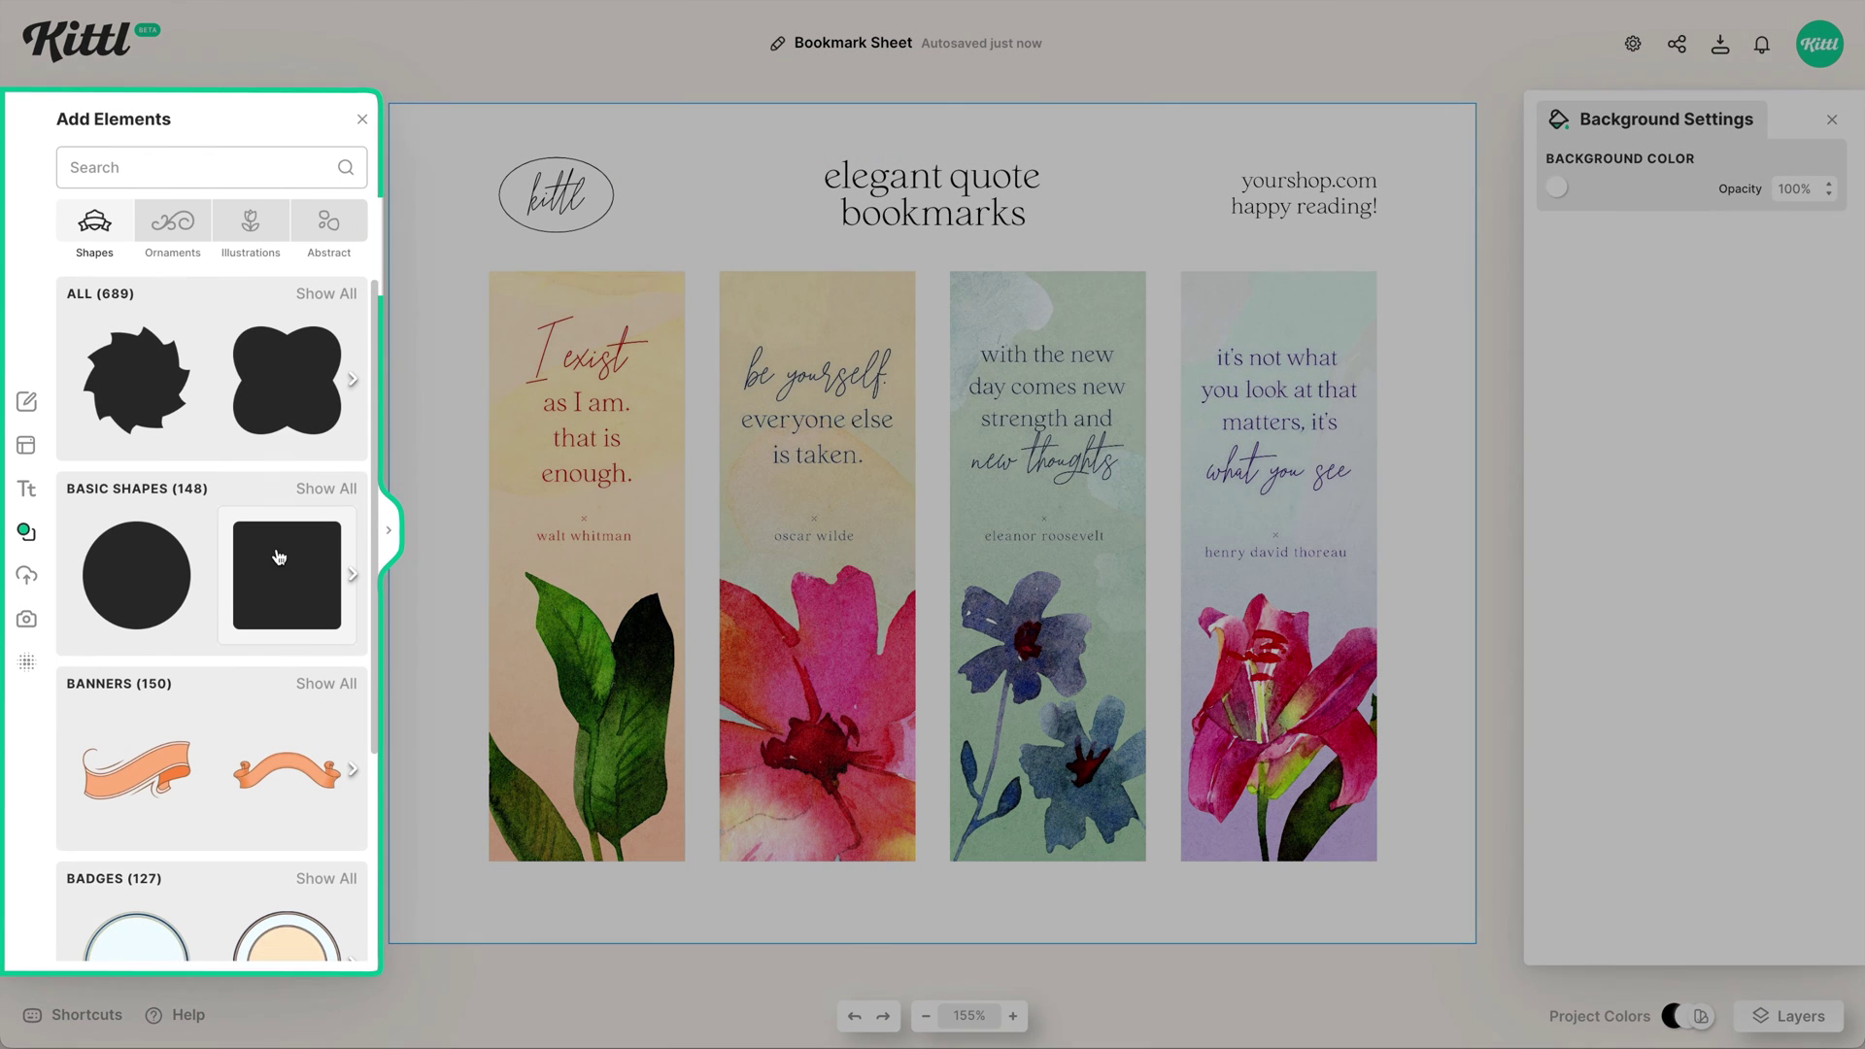
pyautogui.click(280, 558)
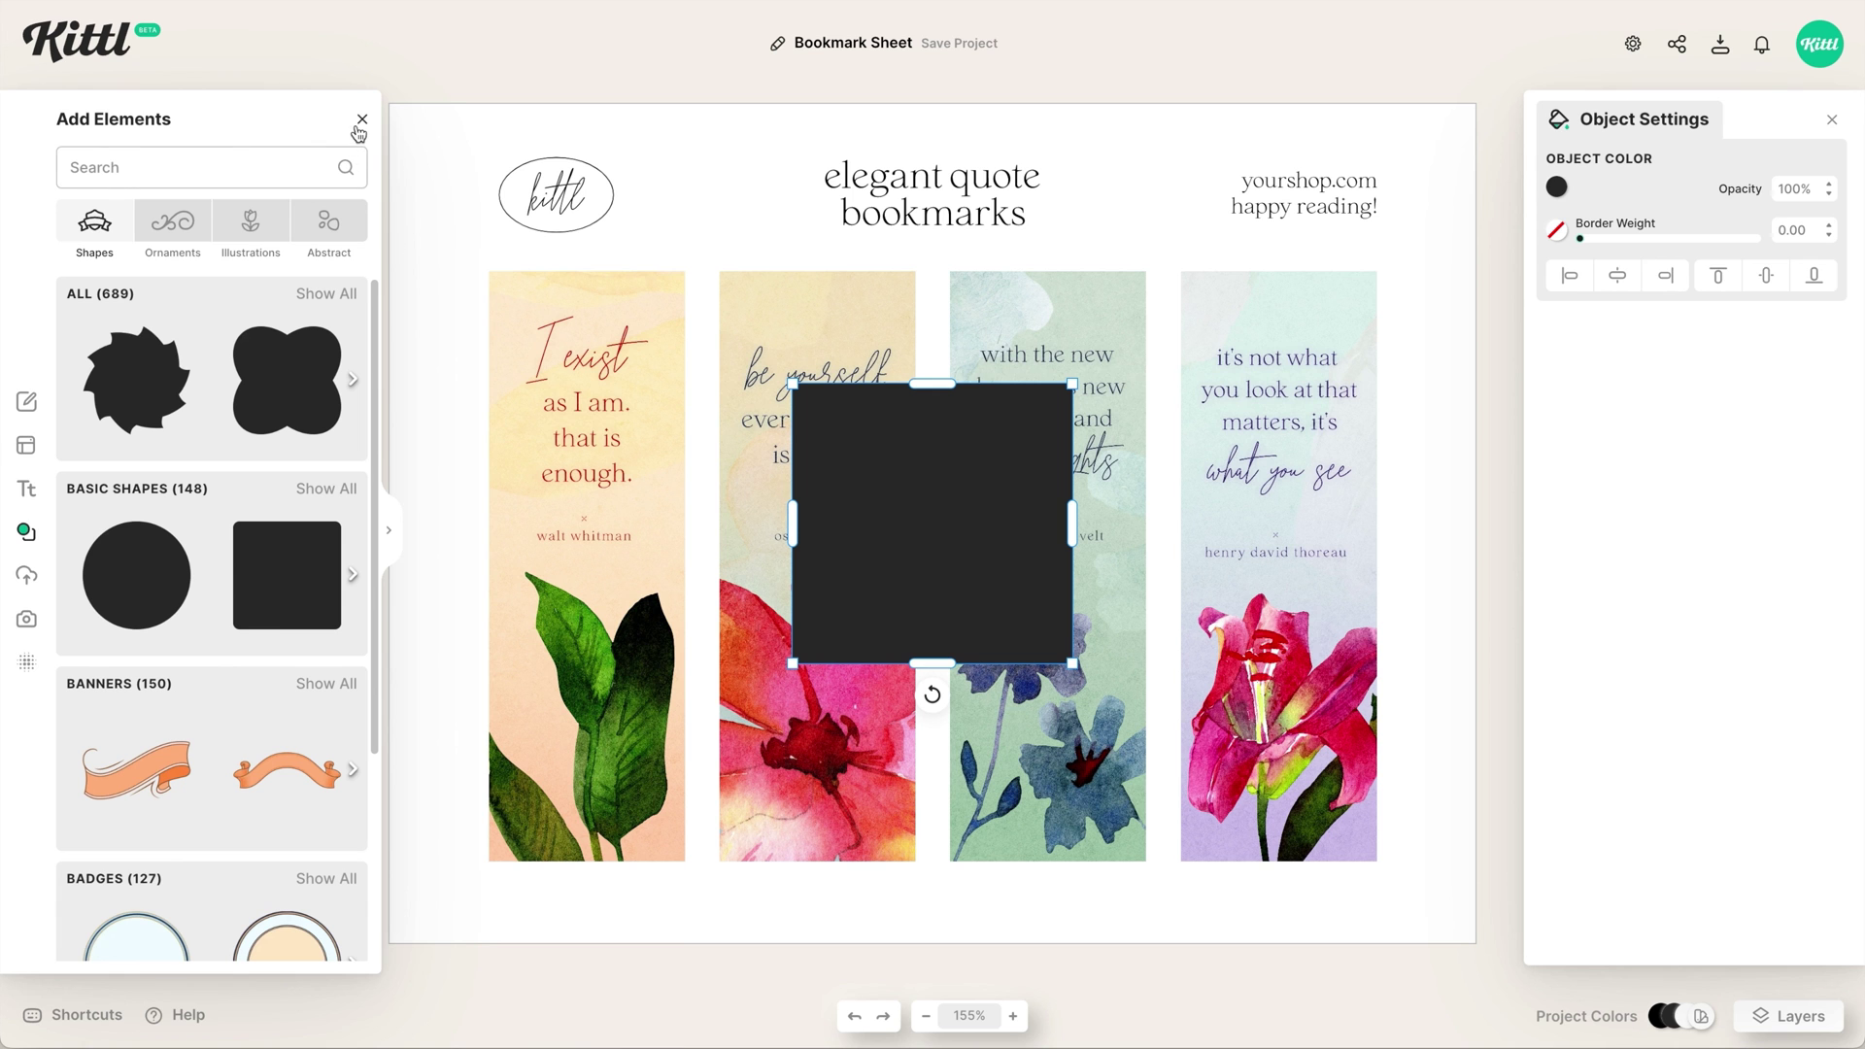
pyautogui.click(361, 119)
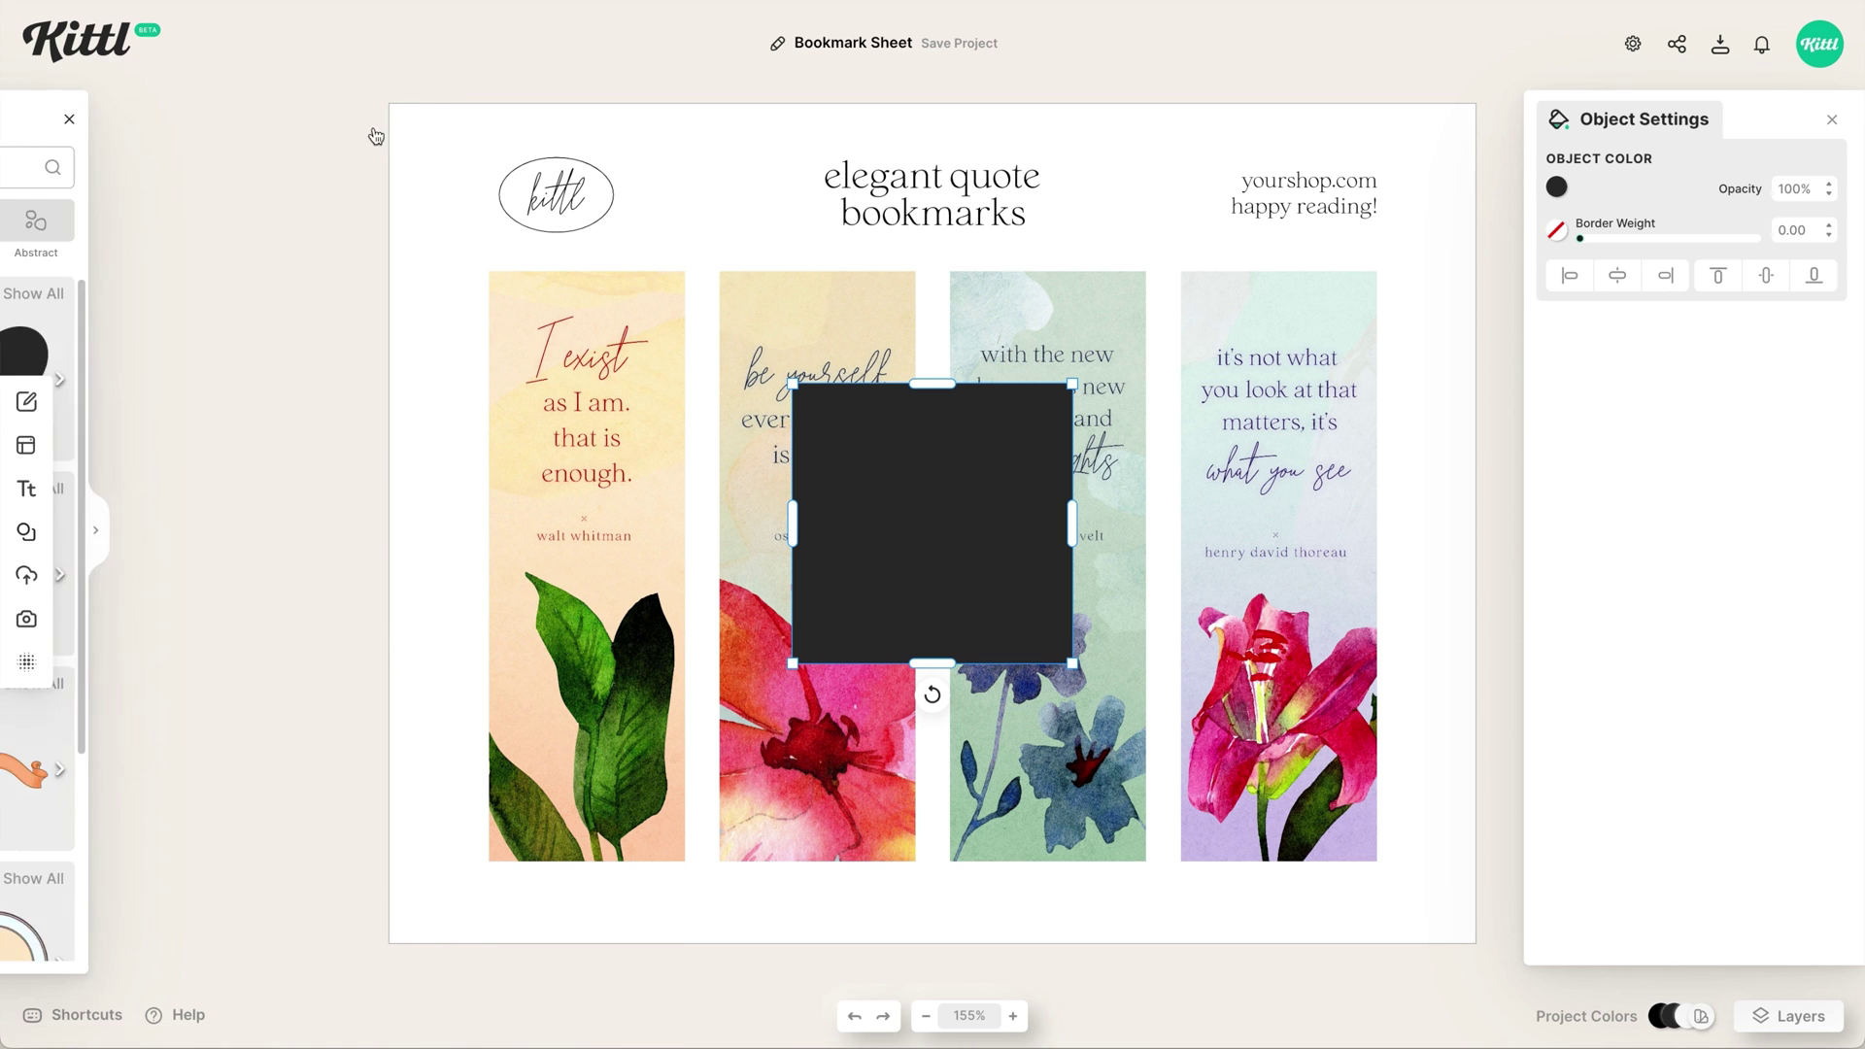
pyautogui.moveTo(969, 492); pyautogui.dragTo(633, 358)
pyautogui.scroll(5, 633, 359)
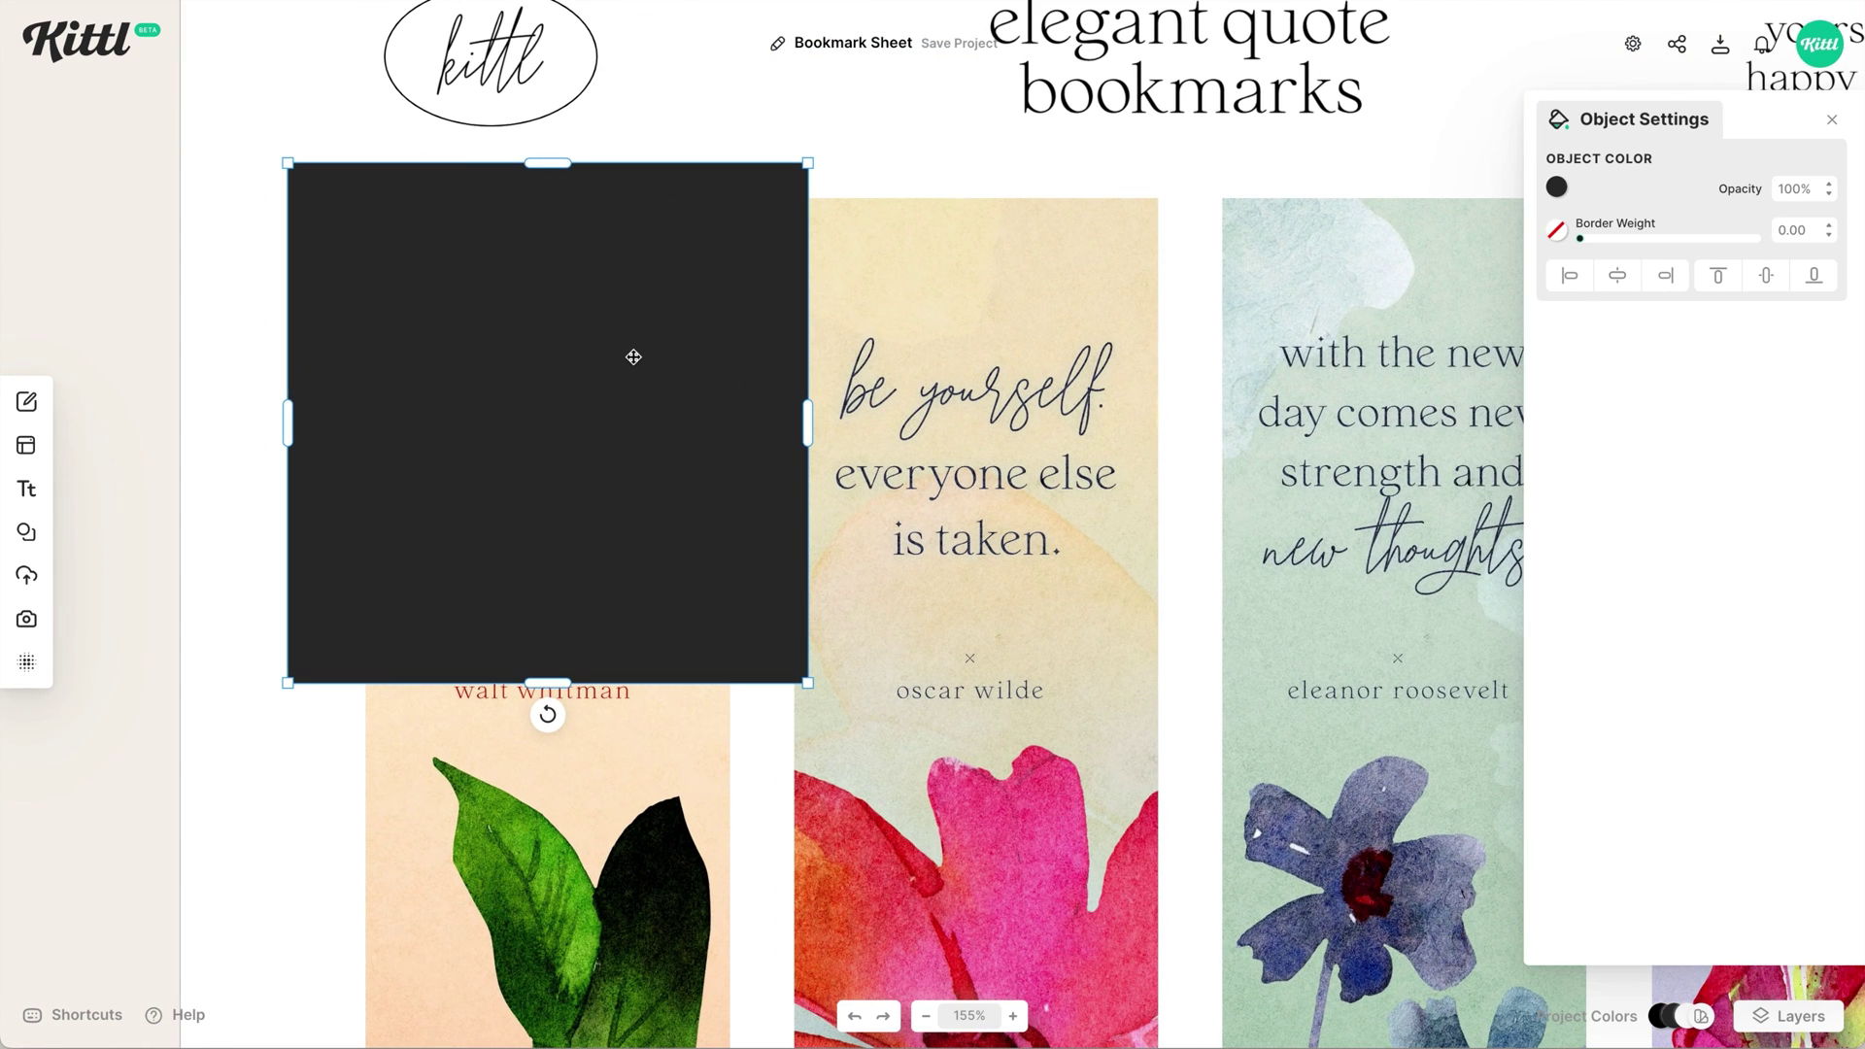
pyautogui.moveTo(538, 164); pyautogui.dragTo(476, 264)
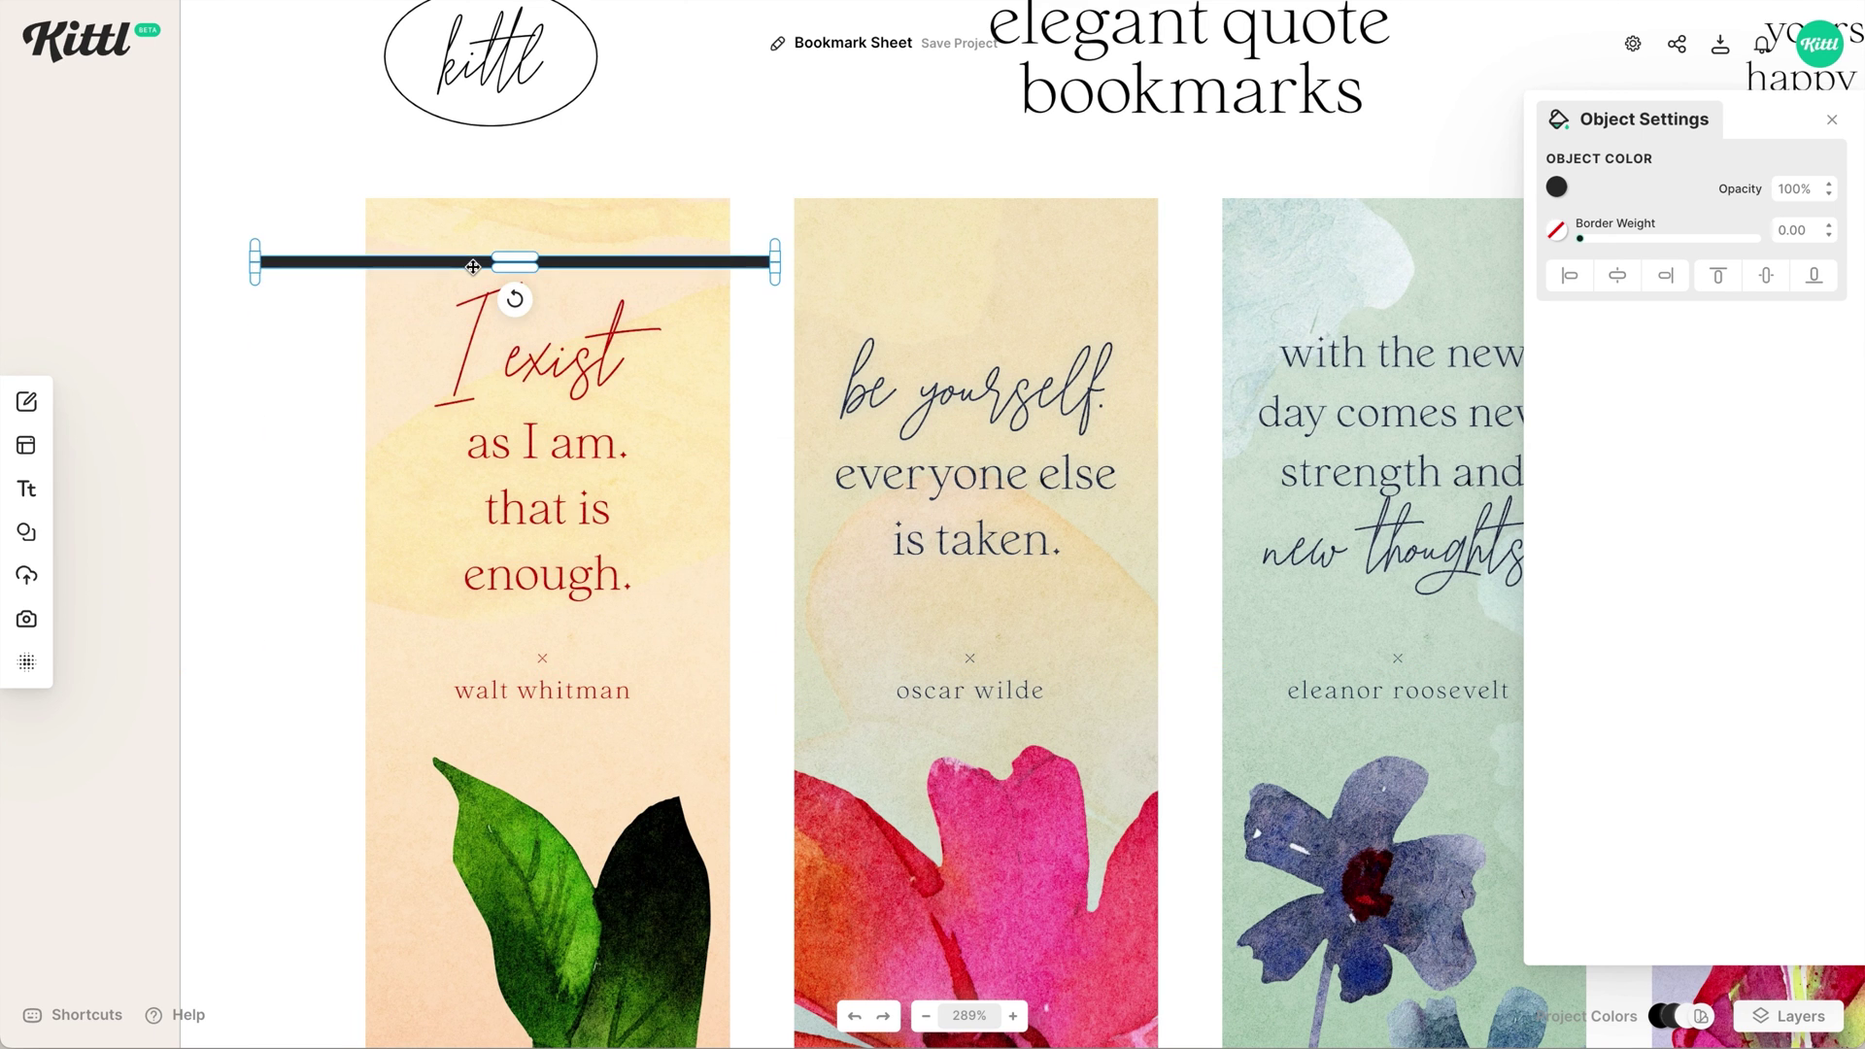
pyautogui.scroll(5, 466, 257)
pyautogui.scroll(3, 621, 375)
pyautogui.moveTo(884, 387); pyautogui.dragTo(882, 402)
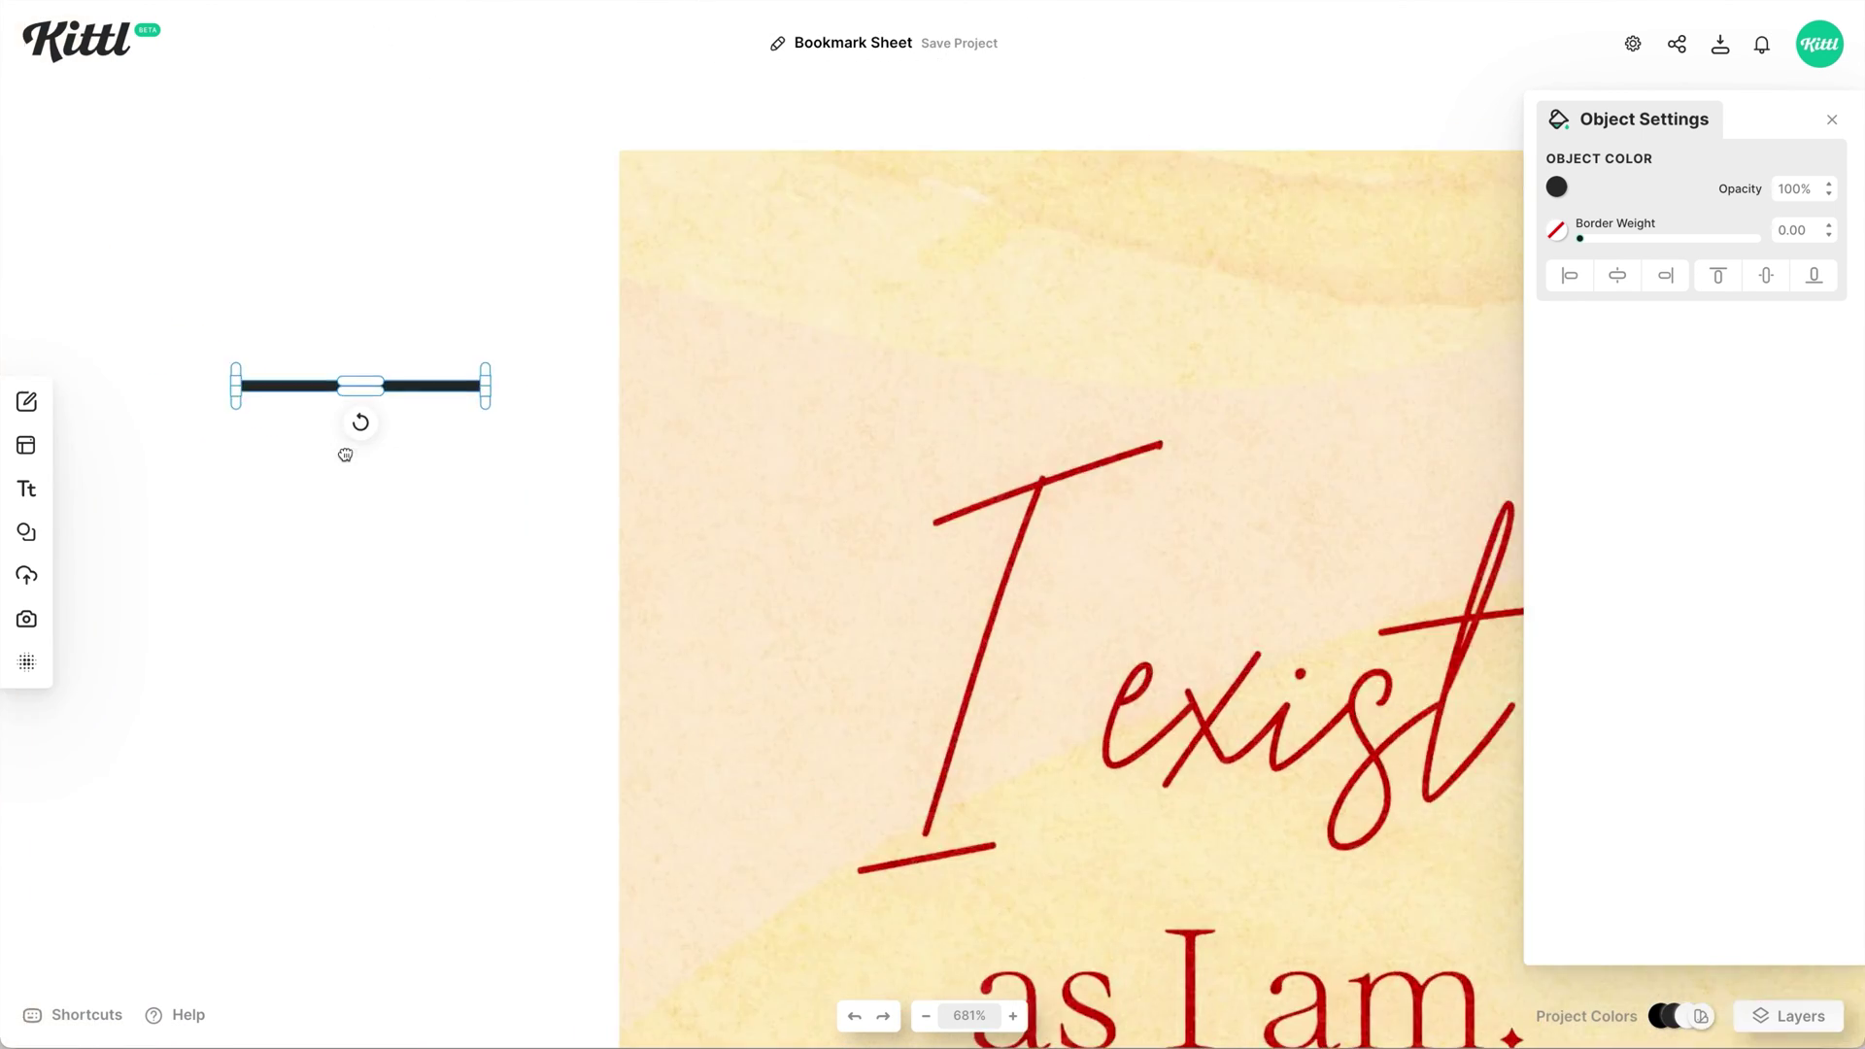
pyautogui.moveTo(357, 389); pyautogui.dragTo(608, 248)
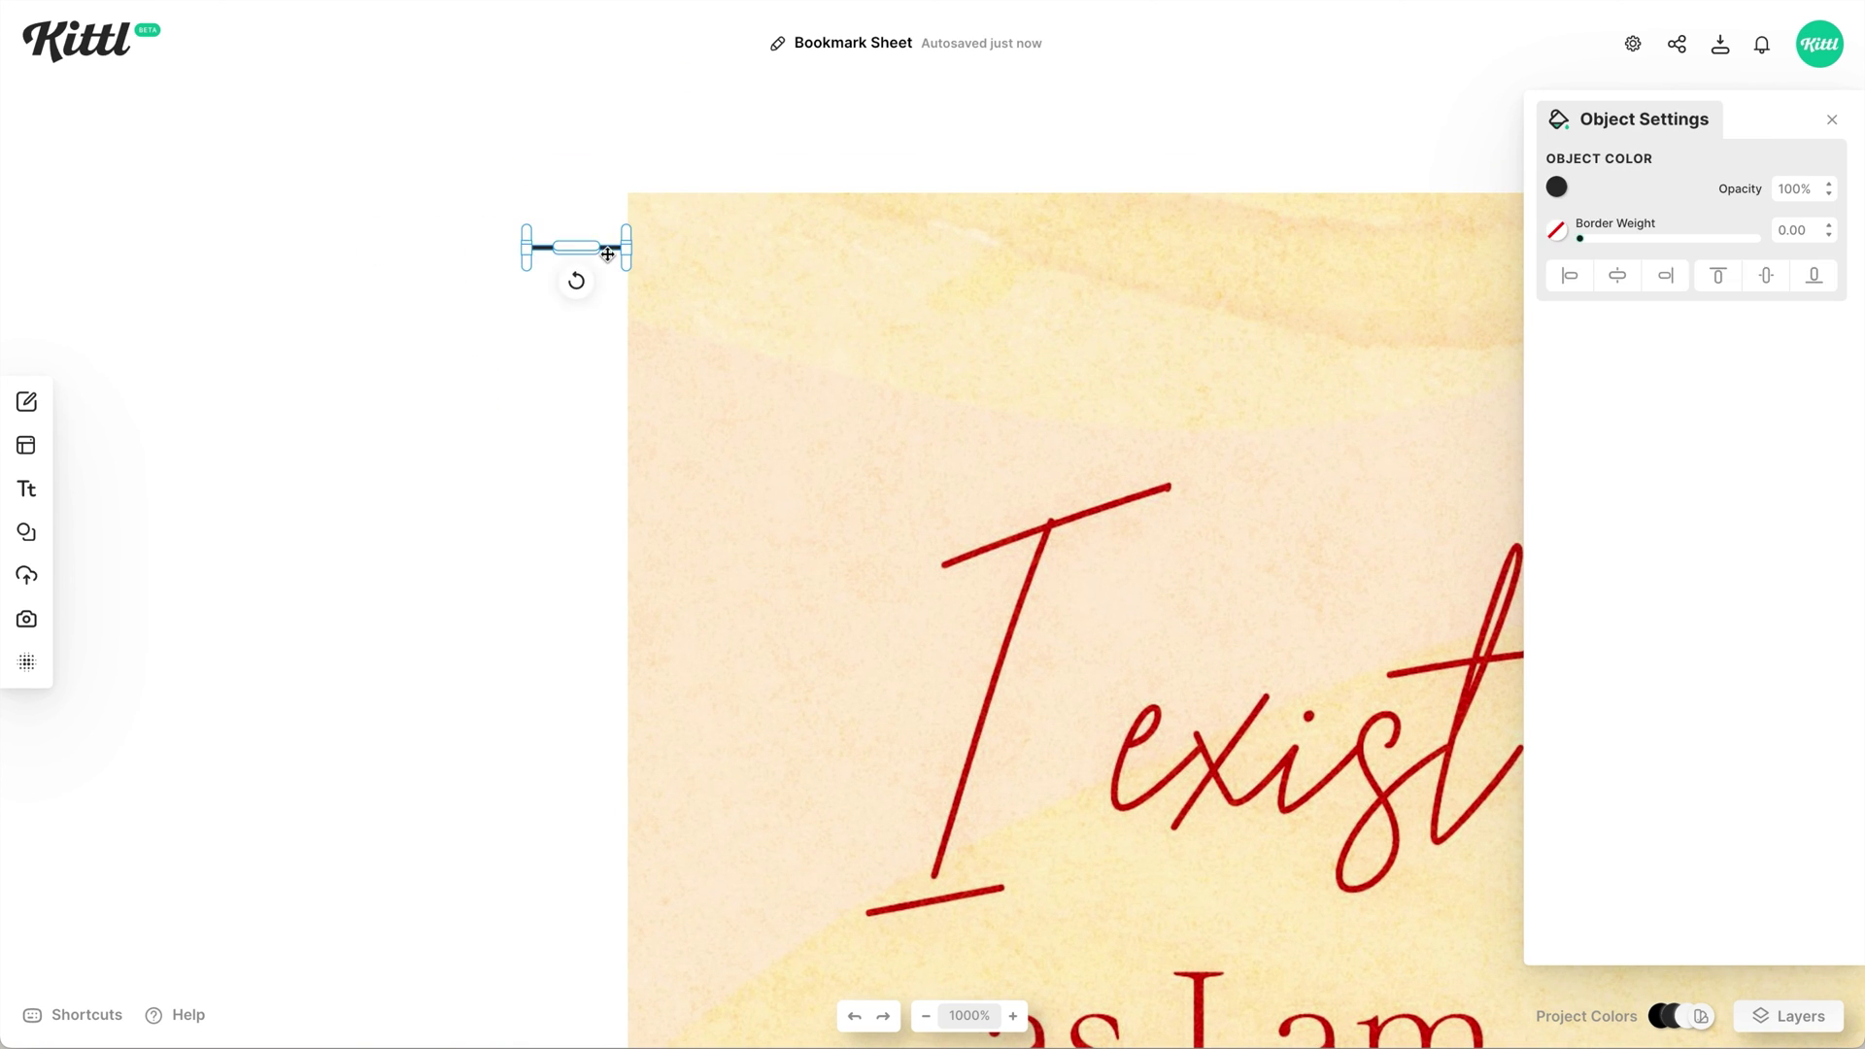
# - Join the bars into an L-shaped corner mark and place a mirrored copy at the top-right corner
pyautogui.click(951, 297)
pyautogui.moveTo(741, 146); pyautogui.dragTo(683, 155)
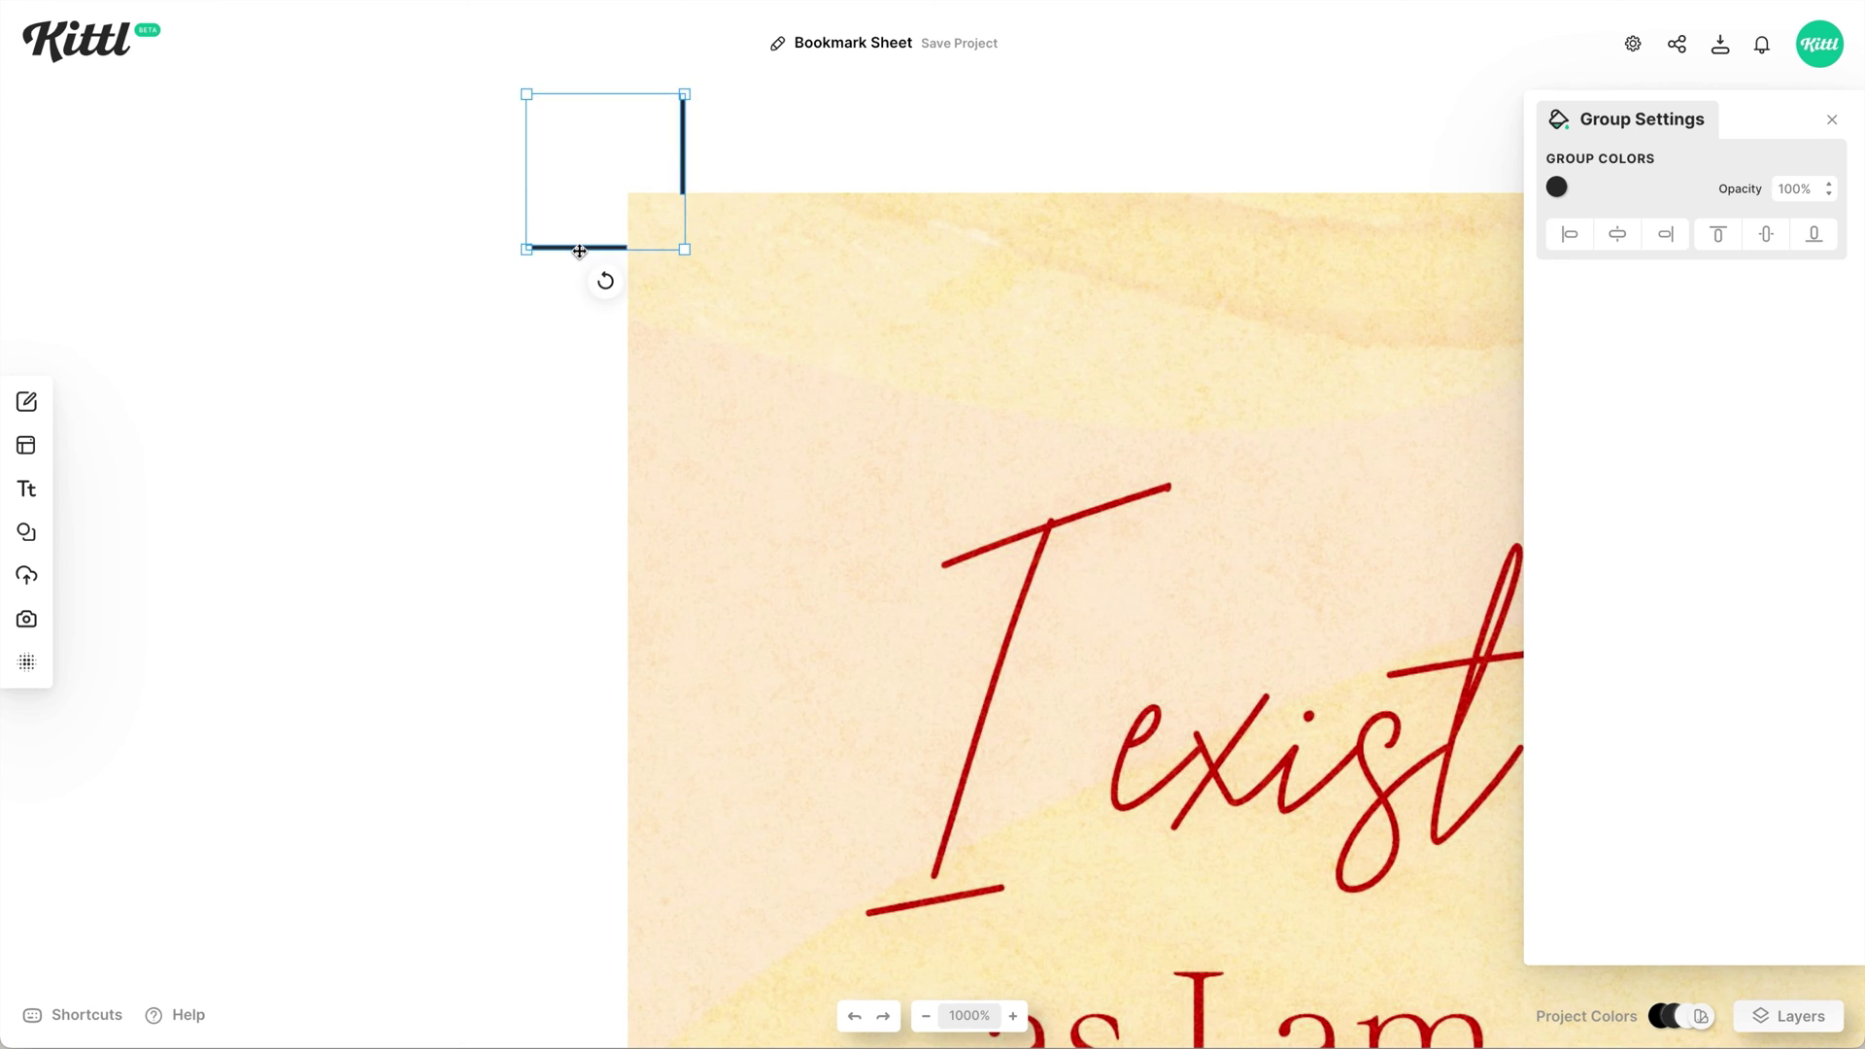
pyautogui.scroll(-5, 867, 378)
pyautogui.hscroll(3, 866, 378)
pyautogui.moveTo(530, 320); pyautogui.dragTo(1078, 291)
pyautogui.click(1222, 244)
pyautogui.scroll(-5, 1222, 194)
# - Copy the corner marks to the first bookmark's bottom edge and the second bookmark's top
pyautogui.click(699, 155)
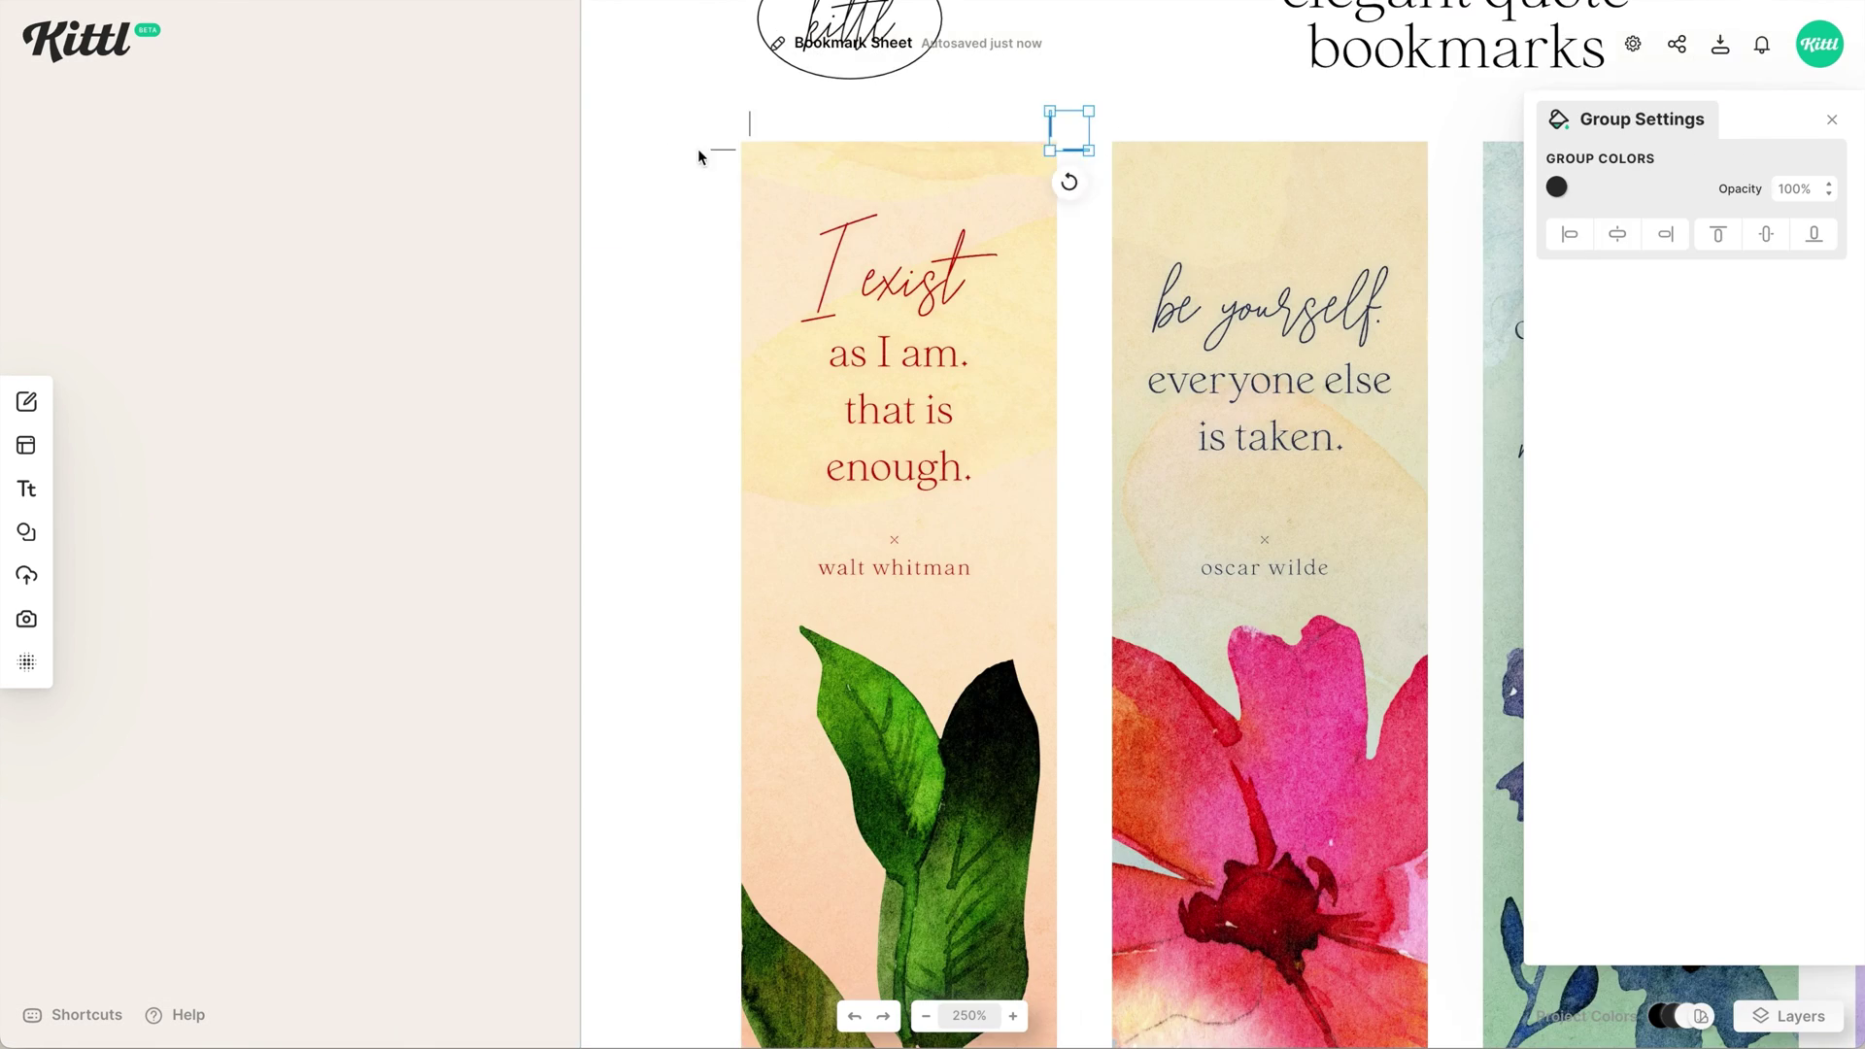
pyautogui.moveTo(700, 155); pyautogui.dragTo(895, 602)
pyautogui.scroll(3, 1094, 563)
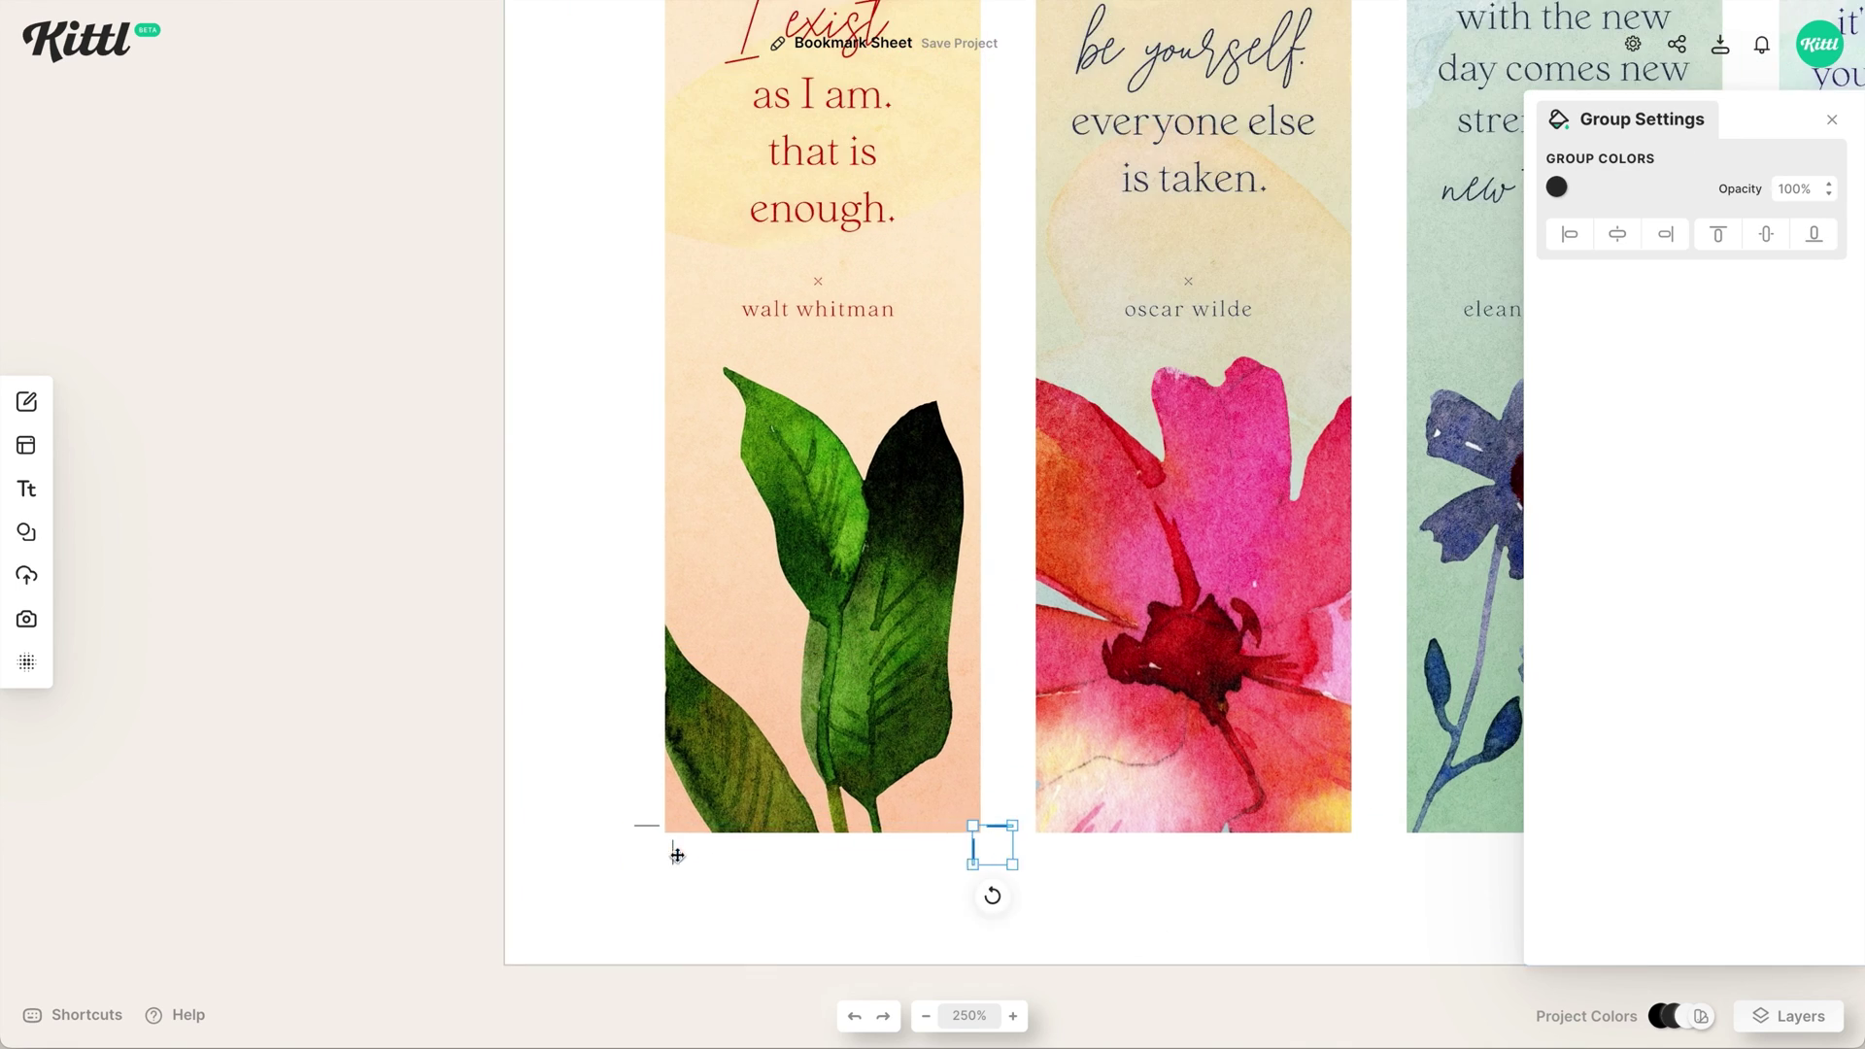
pyautogui.moveTo(674, 836); pyautogui.dragTo(1320, 184)
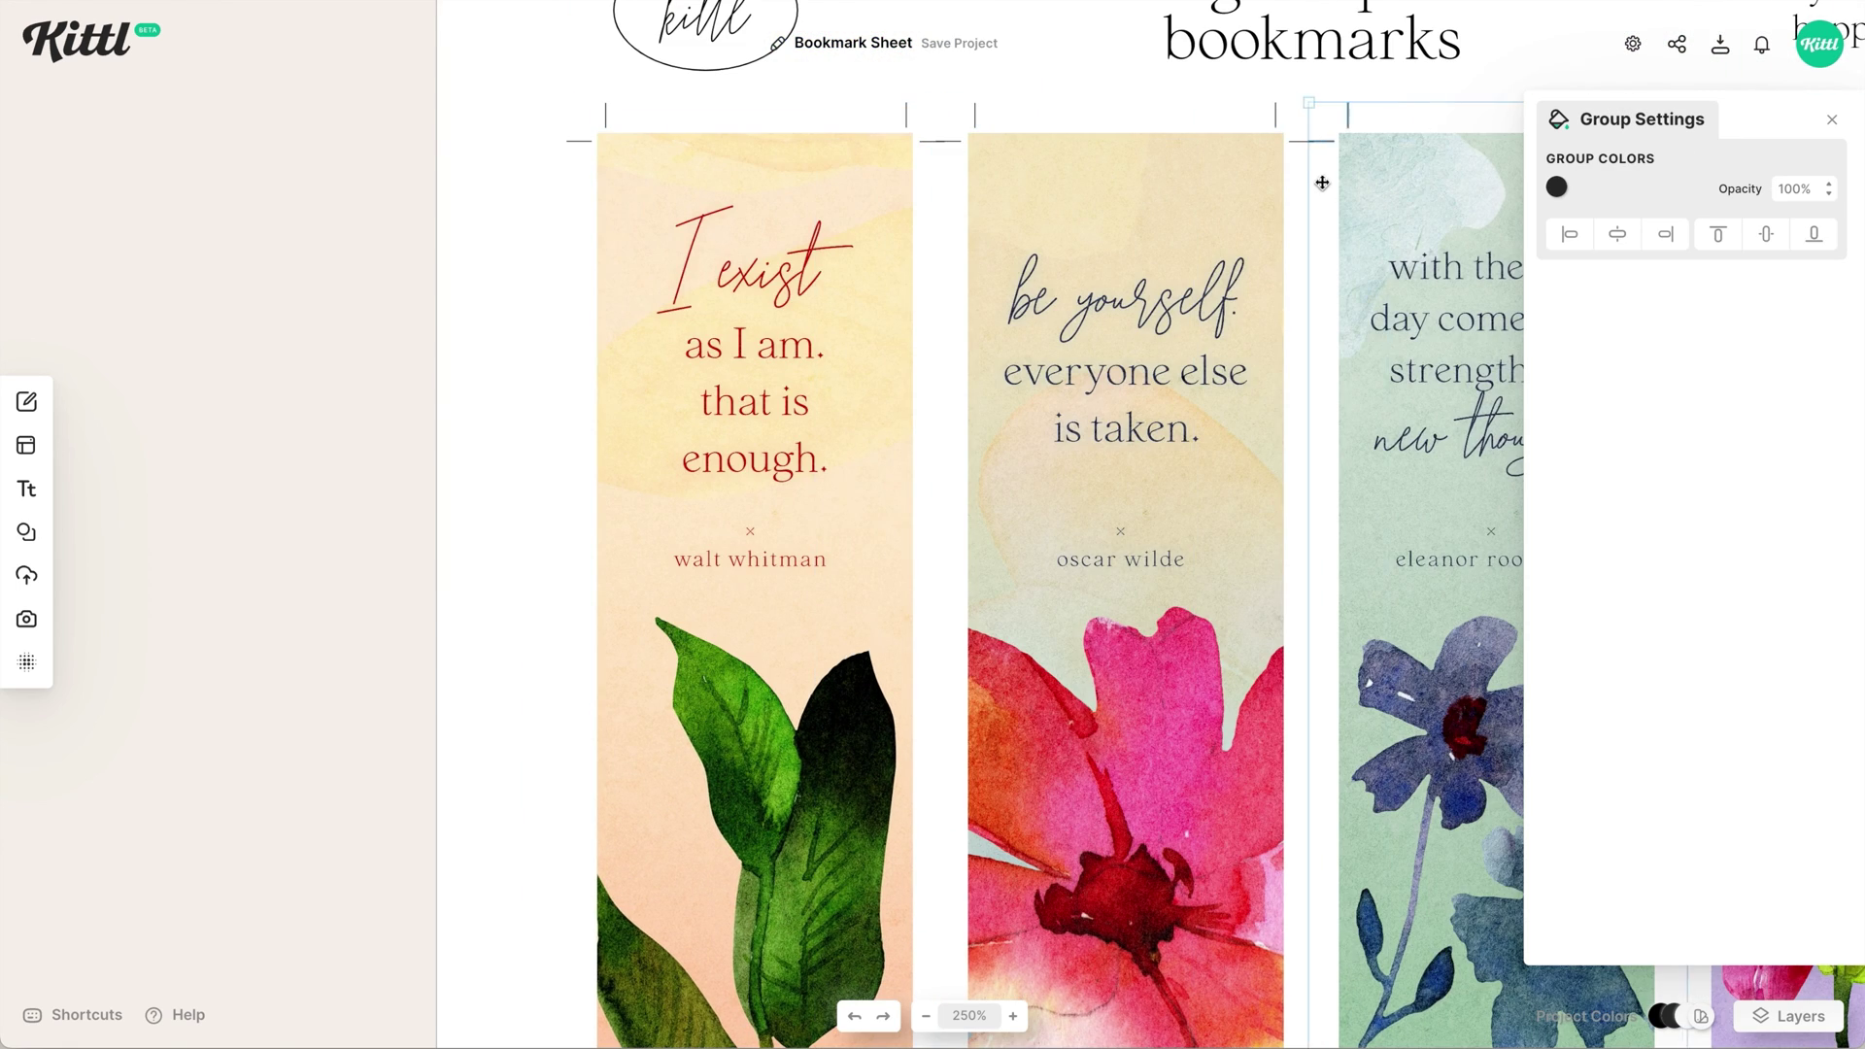
pyautogui.scroll(3, 1336, 199)
pyautogui.hscroll(5, 1349, 211)
pyautogui.click(812, 234)
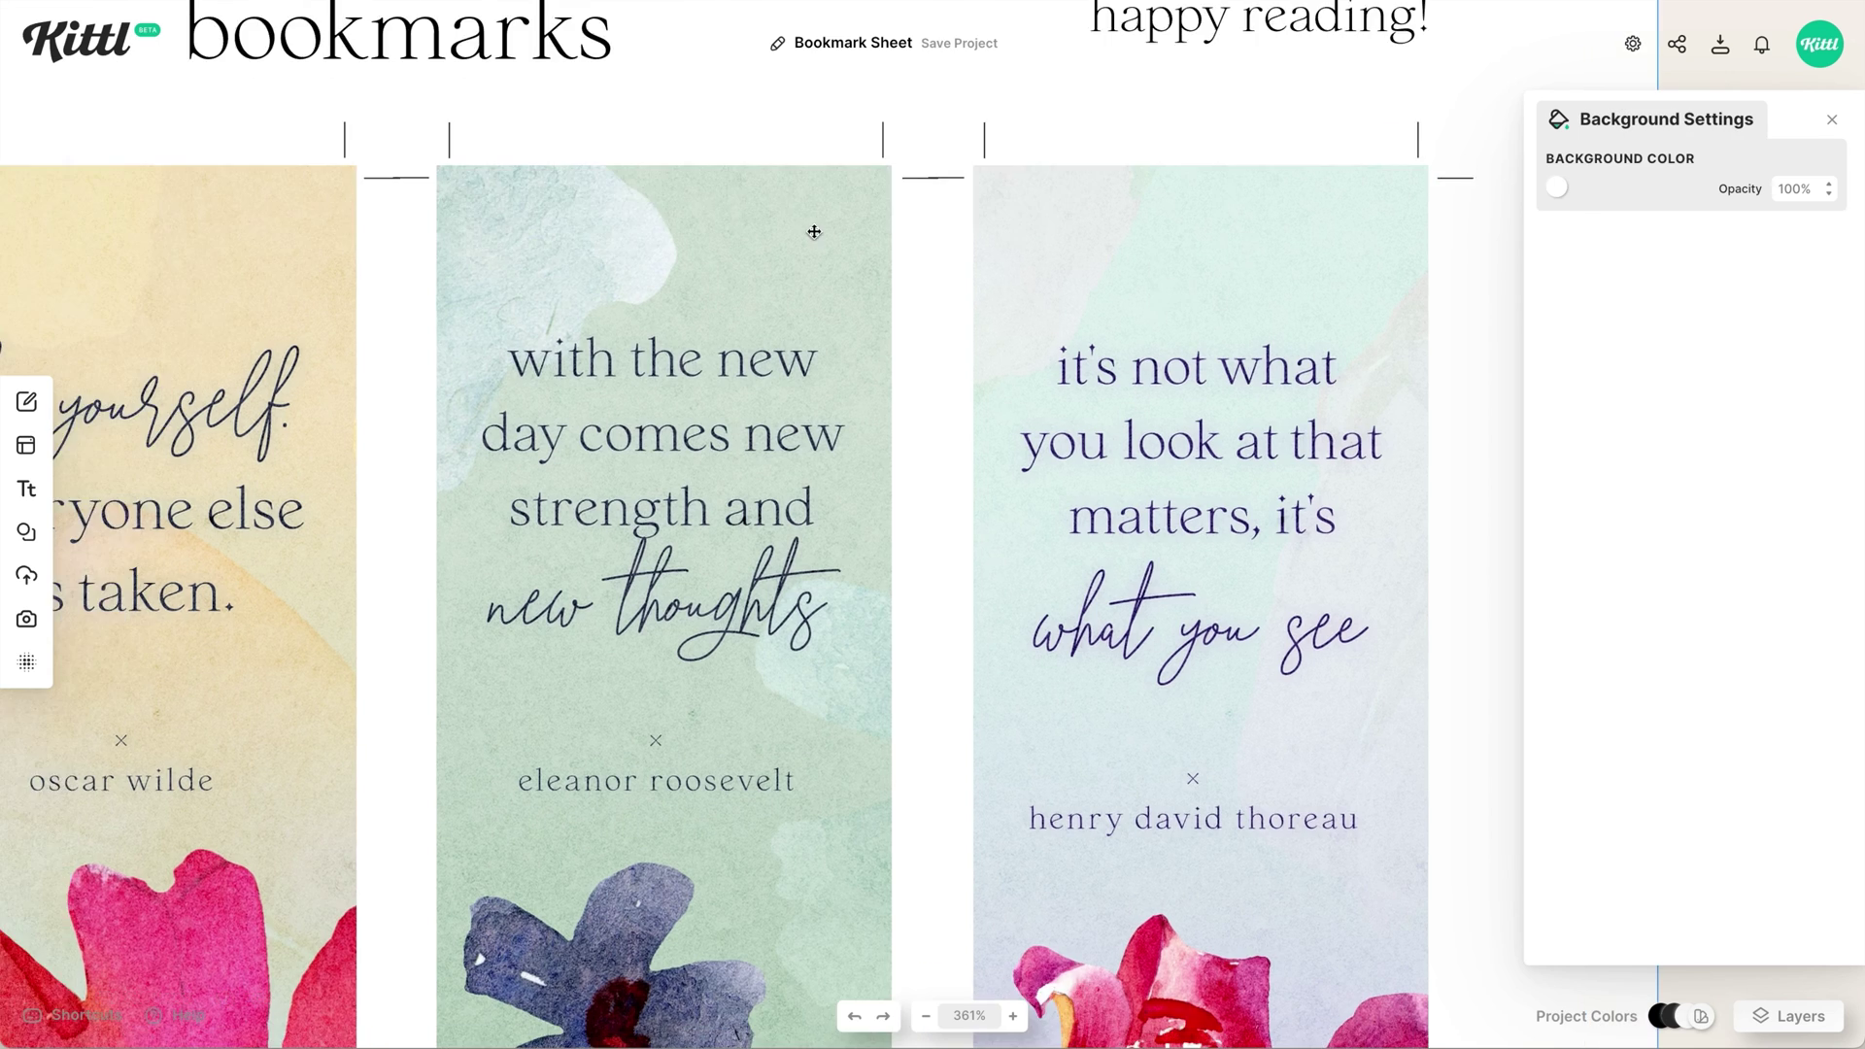
pyautogui.scroll(-8, 812, 233)
pyautogui.click(991, 224)
pyautogui.click(1340, 522)
pyautogui.scroll(1, 1340, 521)
pyautogui.hscroll(-1, 1340, 522)
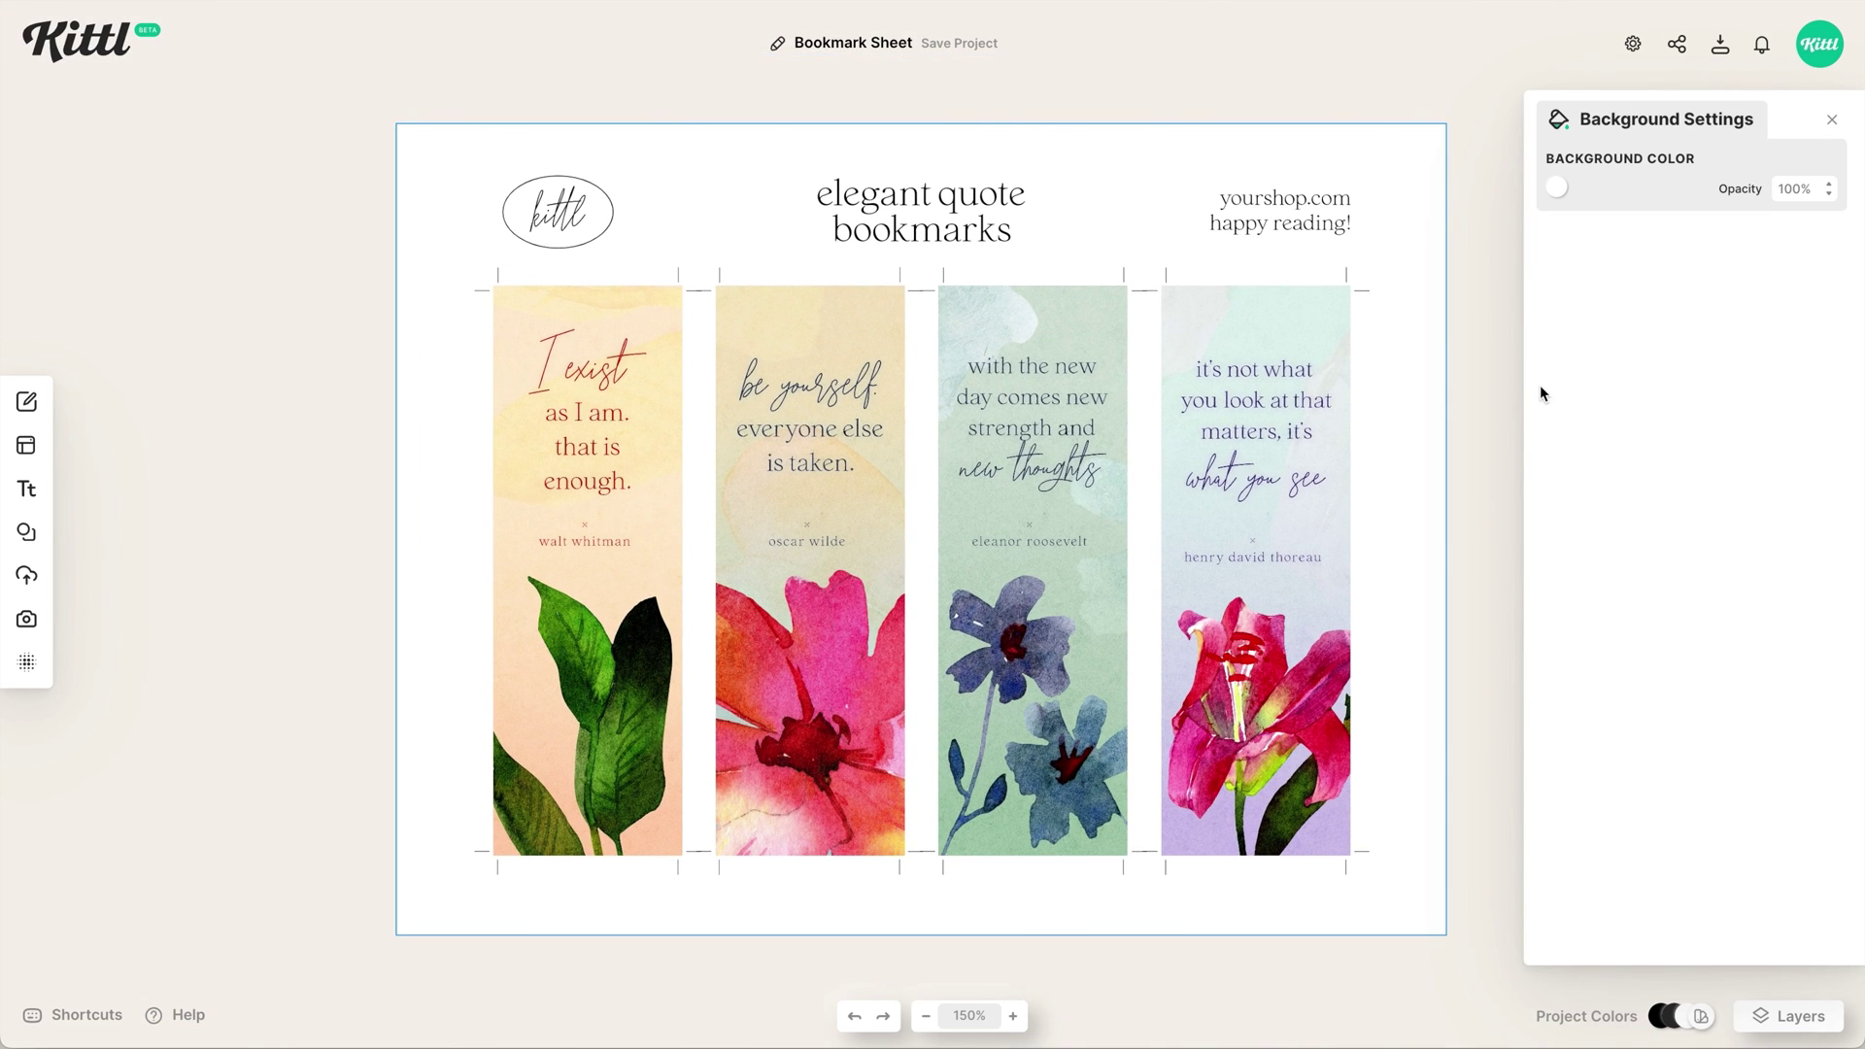
pyautogui.scroll(1, 1541, 385)
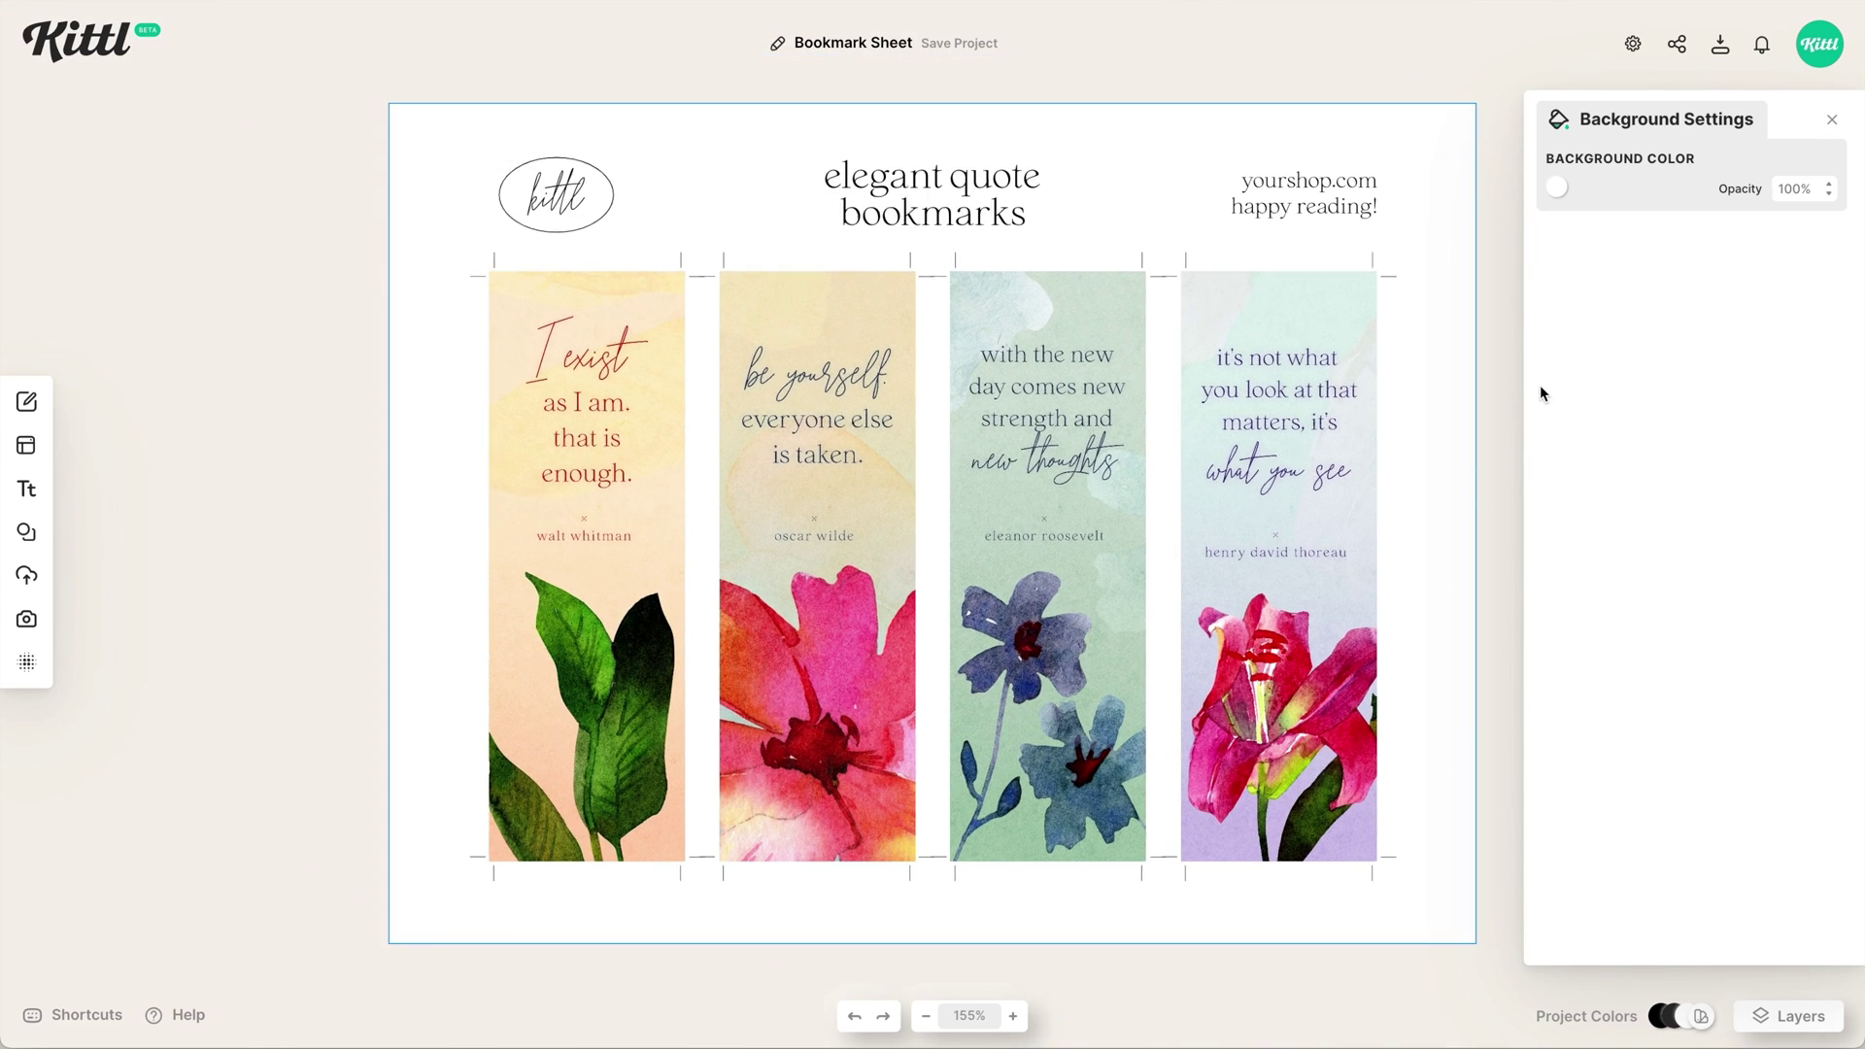
# - Change the download DPI from 72 to 300, giving a 3300 × 2550 px export
pyautogui.click(1720, 46)
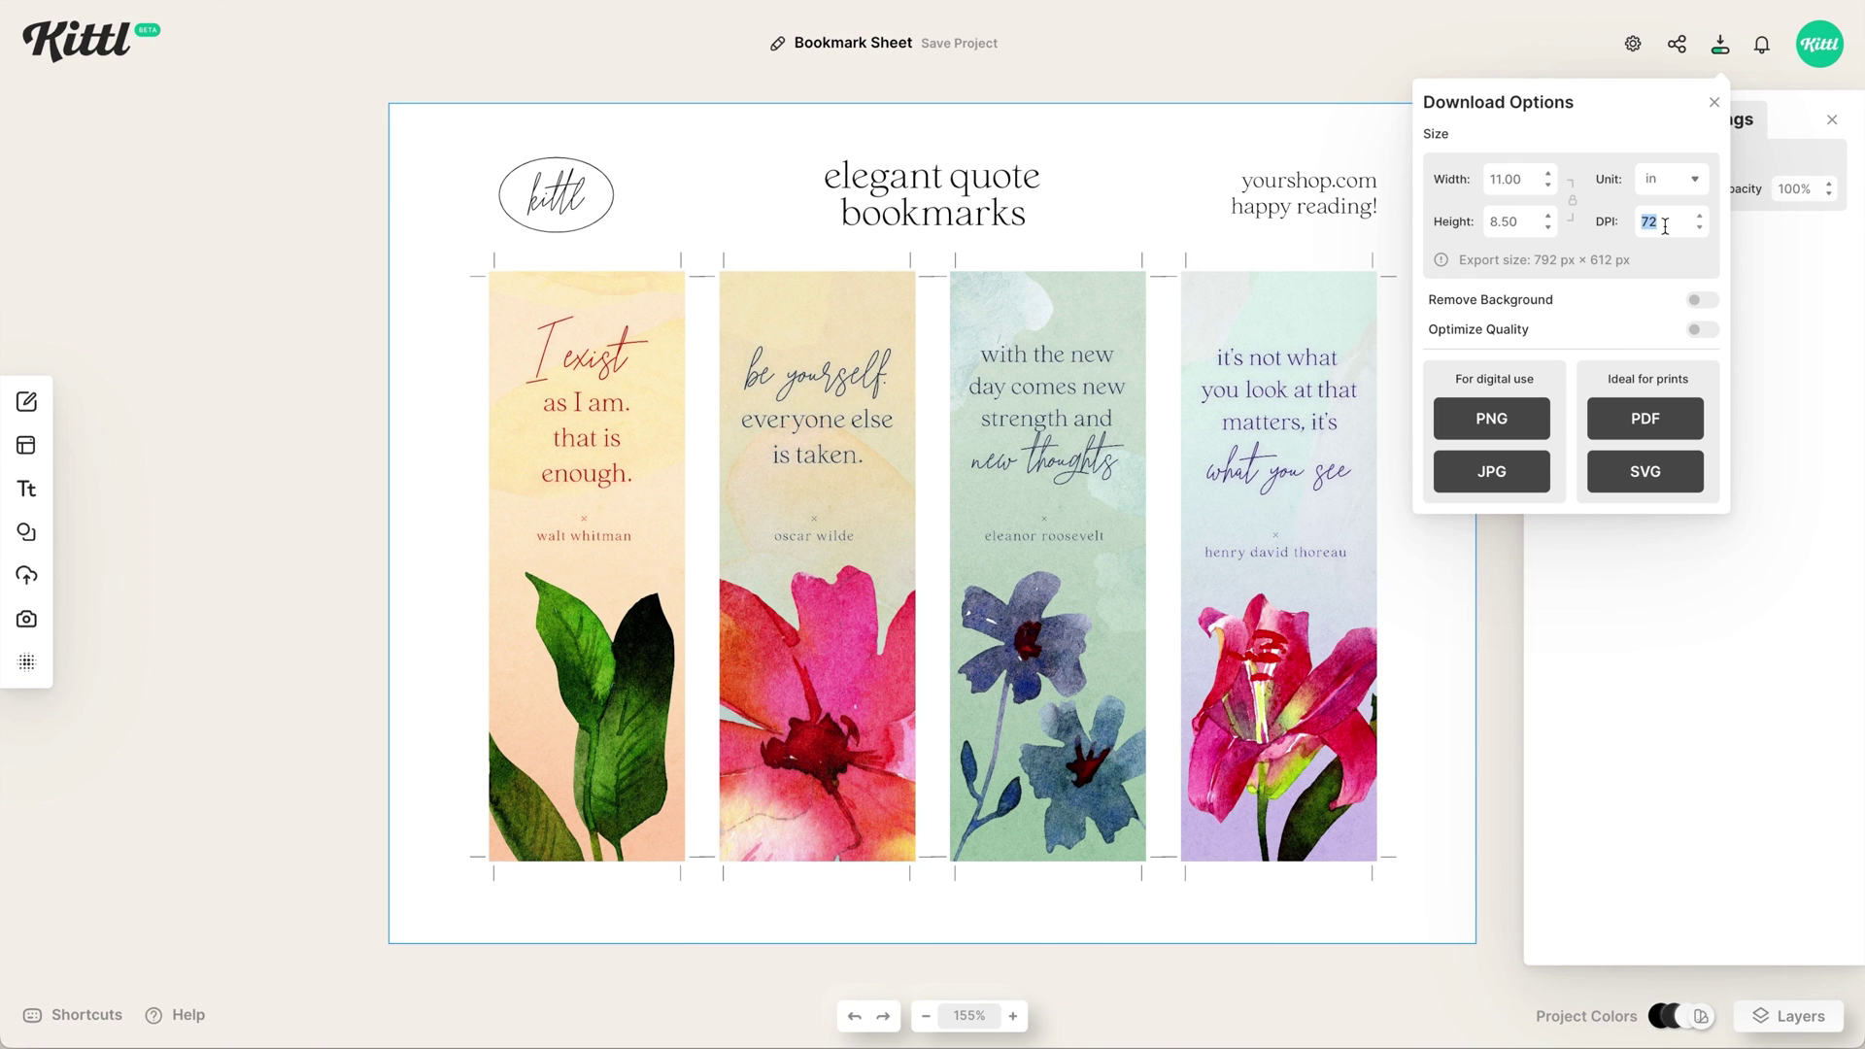
pyautogui.write('00')
pyautogui.press('Return')
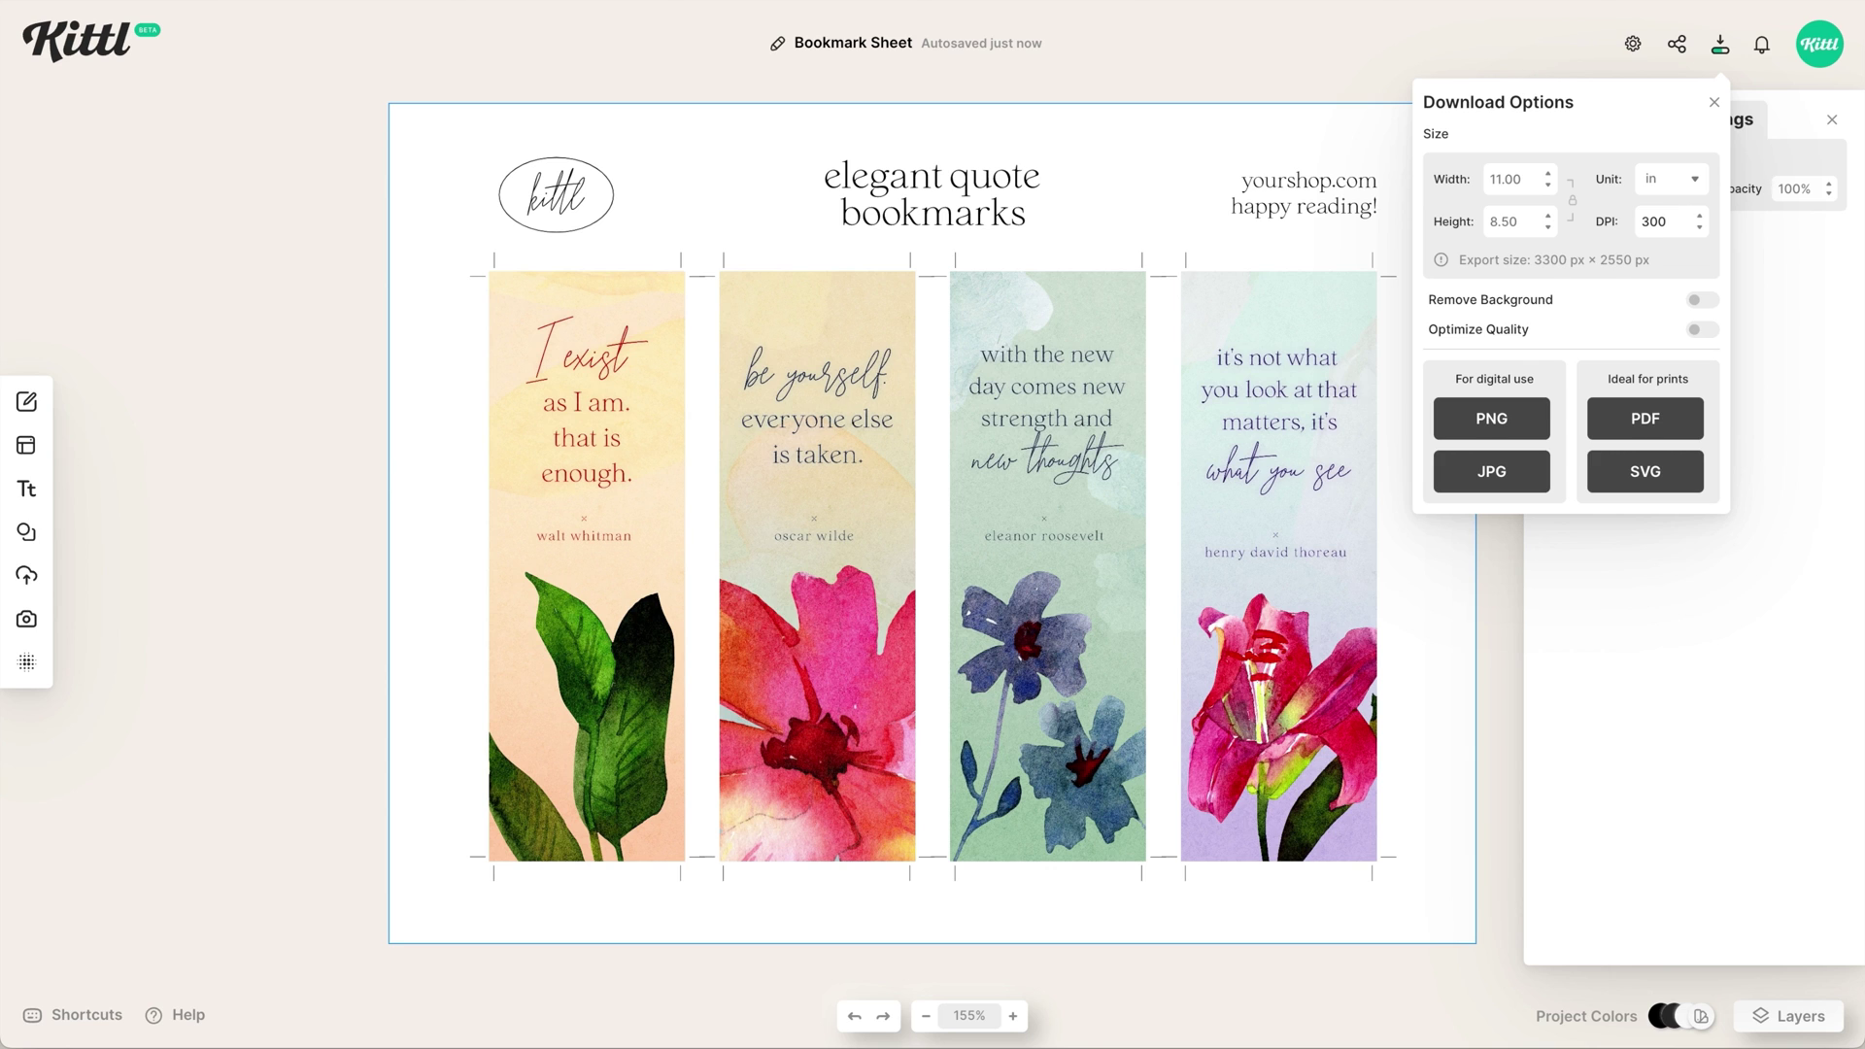